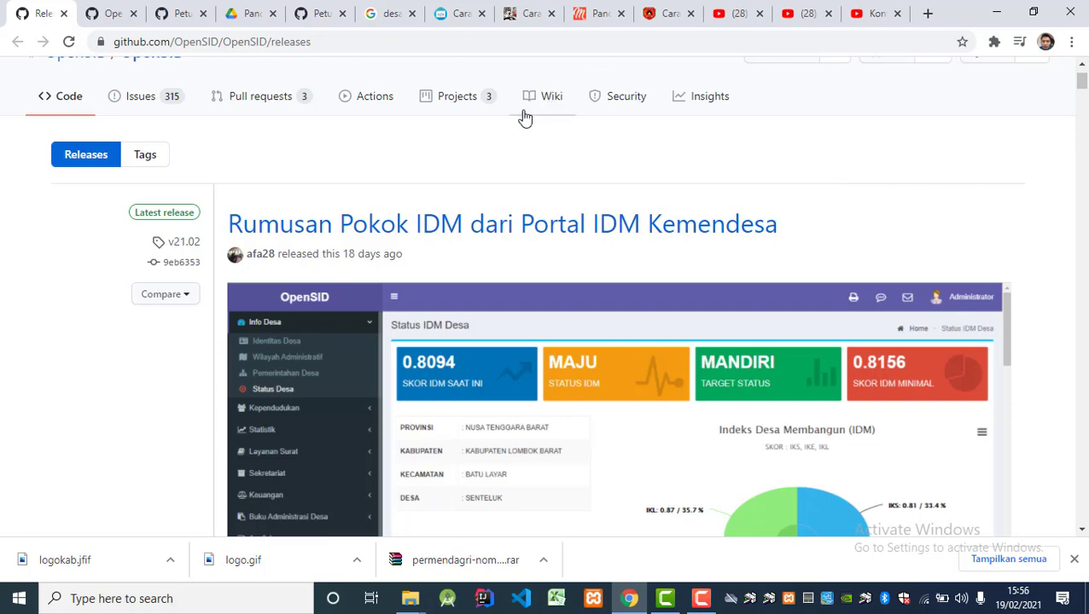
# Review the OpenSID release notes for v21.02 and v21.01, including their source code downloads and Windows installers.
pyautogui.scroll(-5, 525, 247)
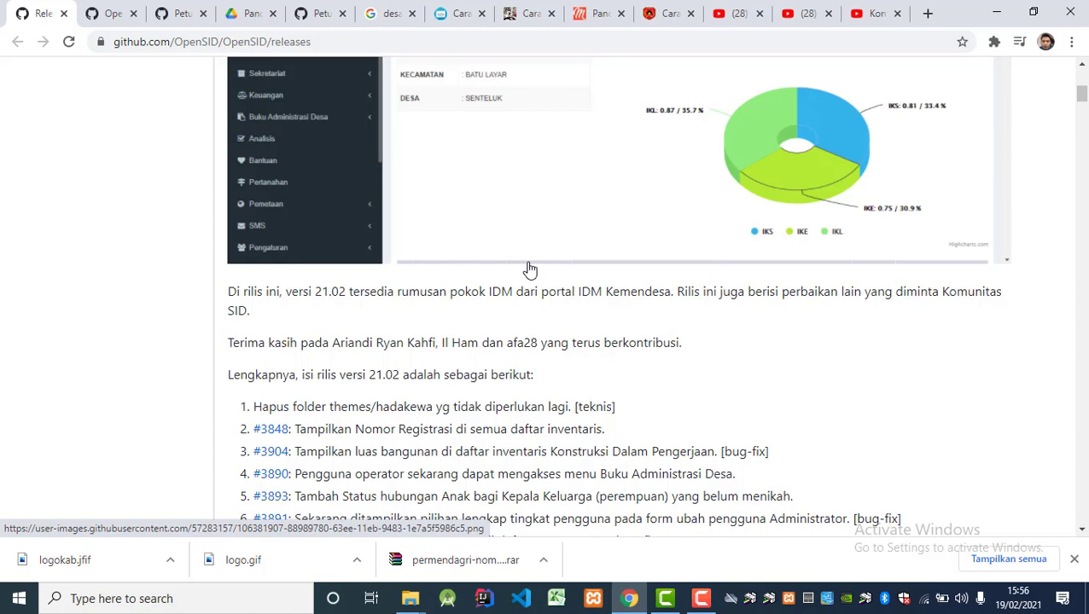
pyautogui.scroll(-4, 519, 296)
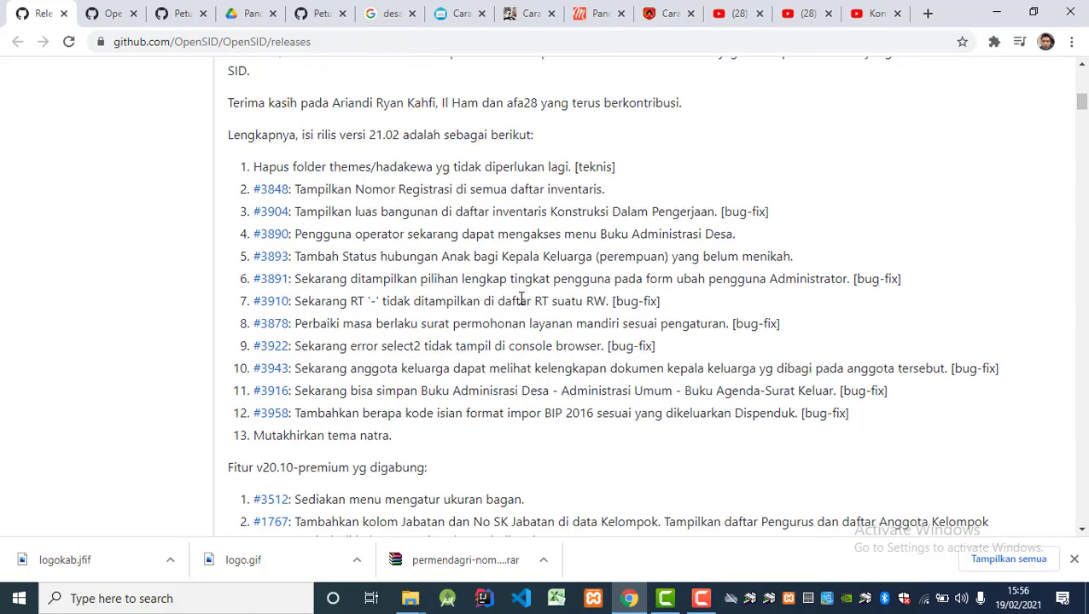
pyautogui.scroll(5, 520, 298)
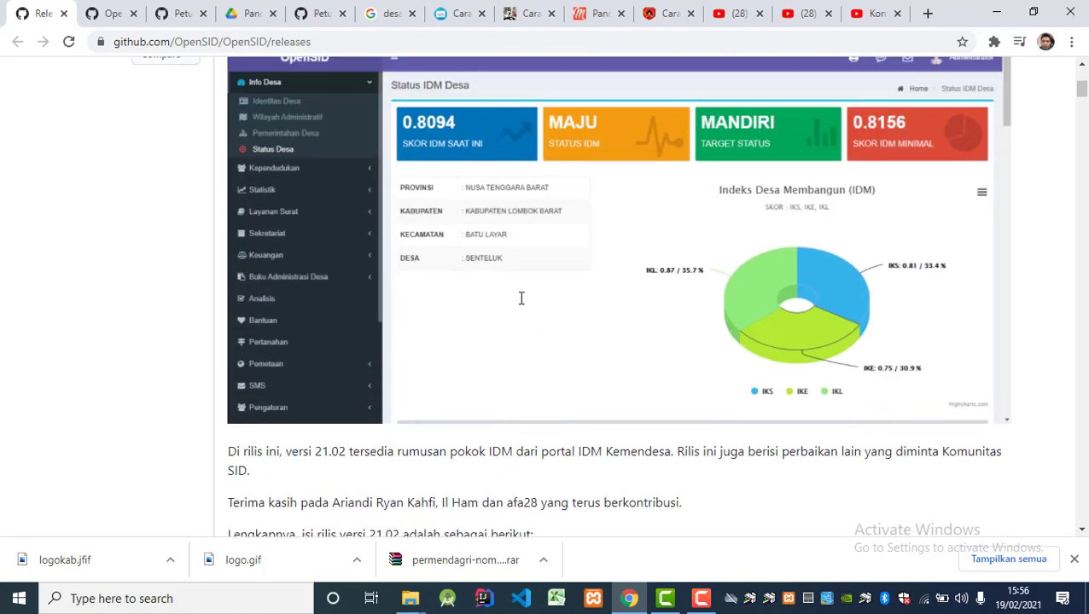
pyautogui.scroll(-2, 520, 297)
pyautogui.scroll(-1, 519, 304)
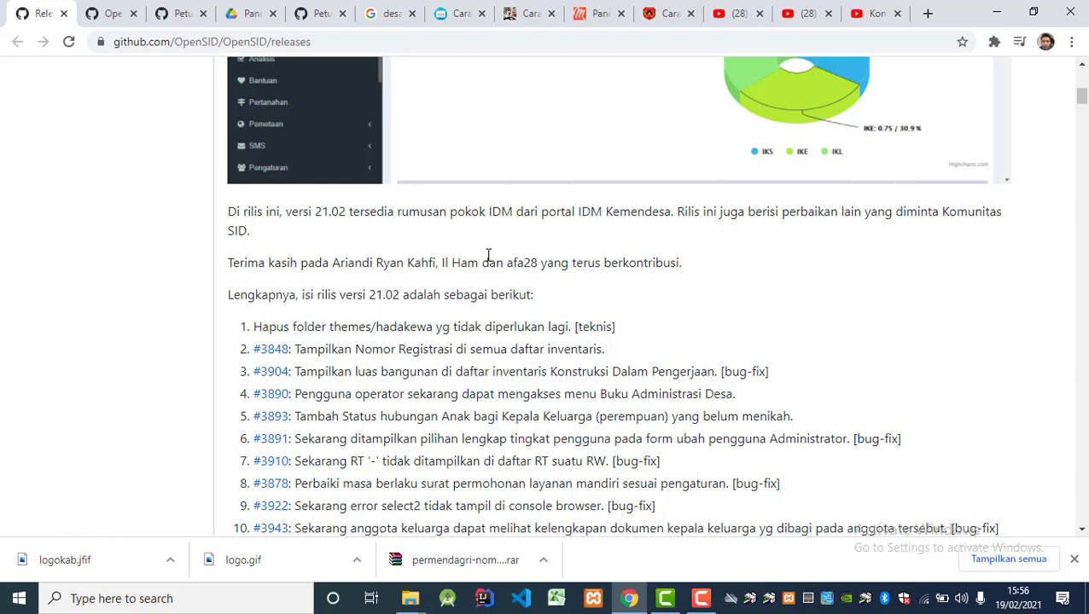
pyautogui.scroll(-5, 490, 256)
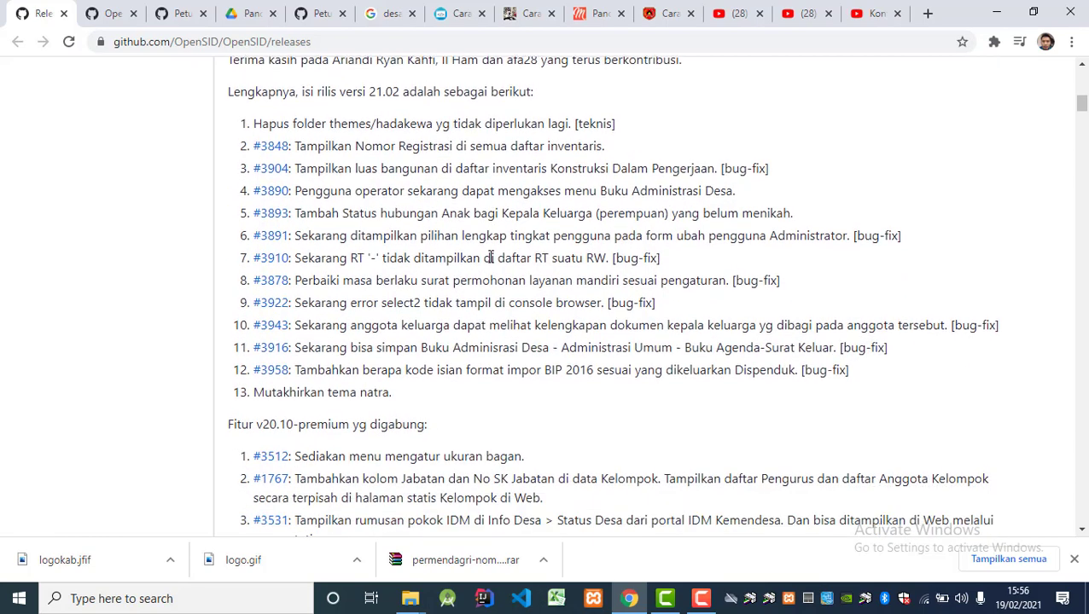
pyautogui.scroll(-3, 490, 256)
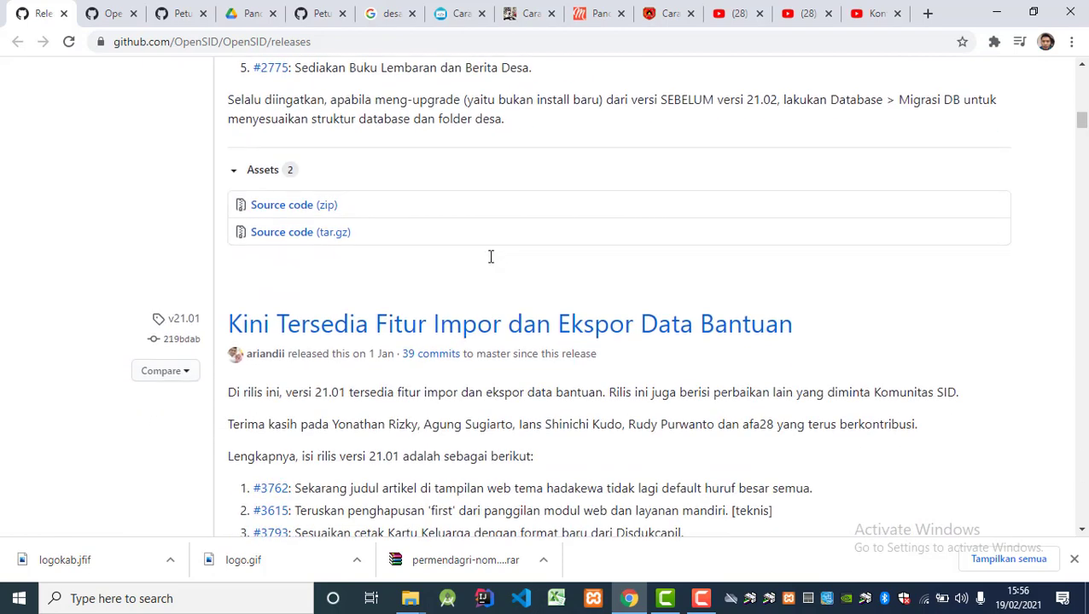
pyautogui.scroll(-2, 490, 257)
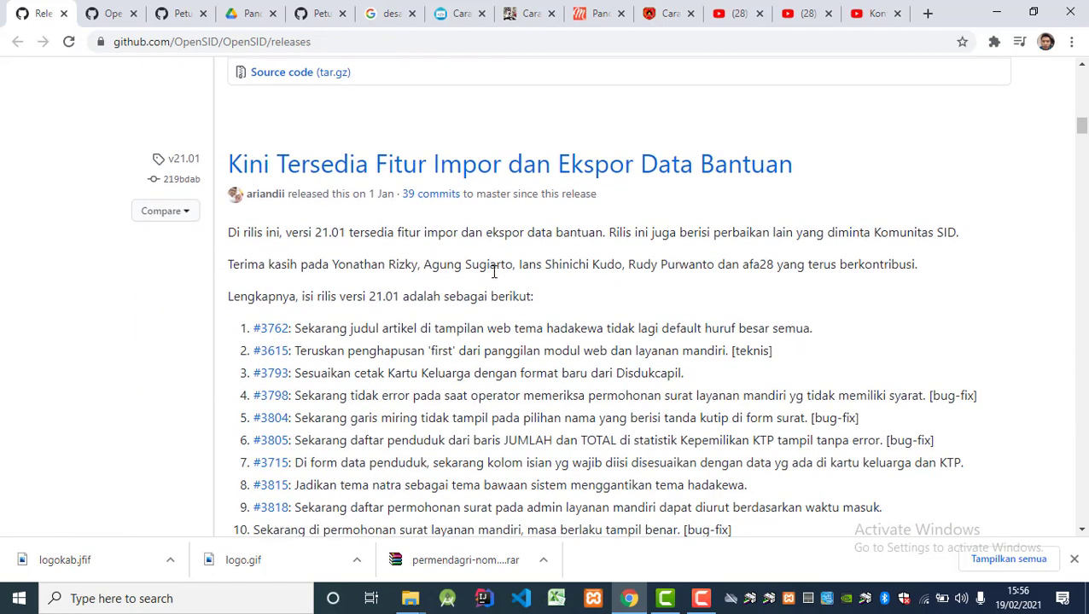
pyautogui.scroll(-6, 570, 303)
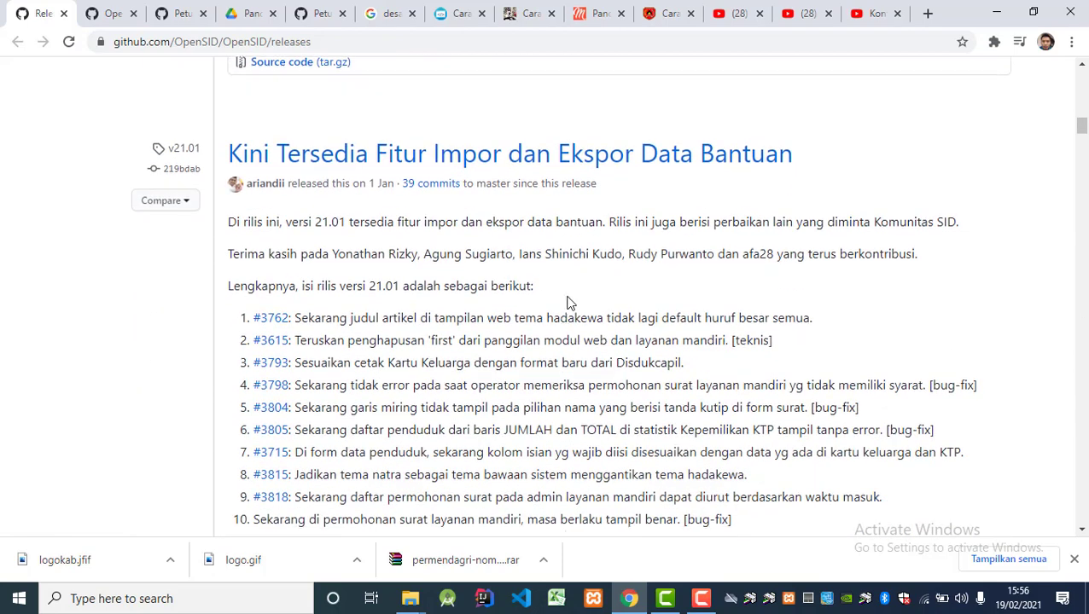
pyautogui.scroll(-5, 570, 303)
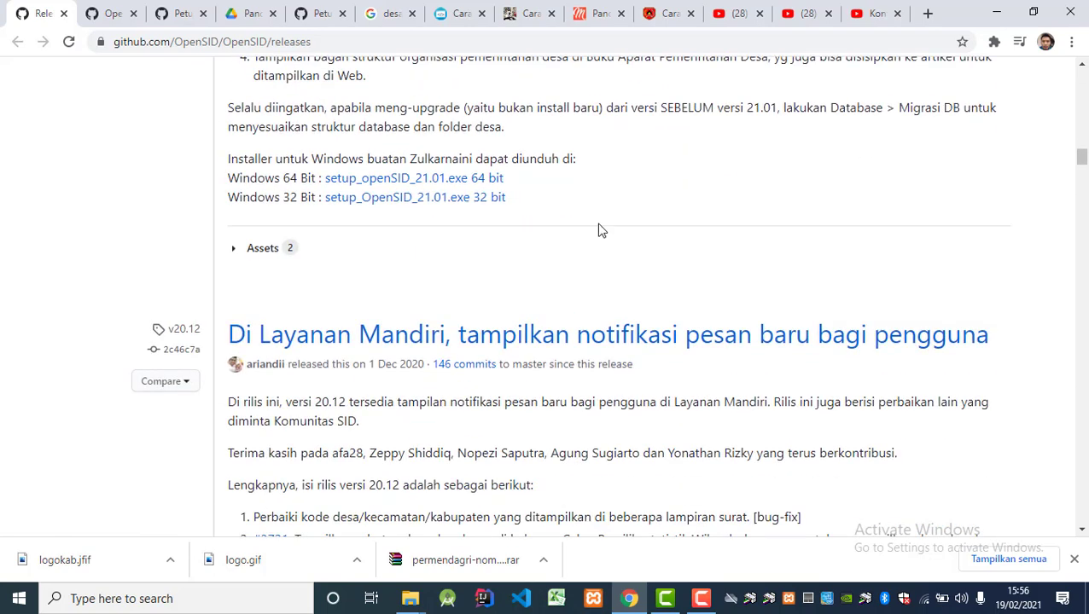
pyautogui.scroll(4, 559, 248)
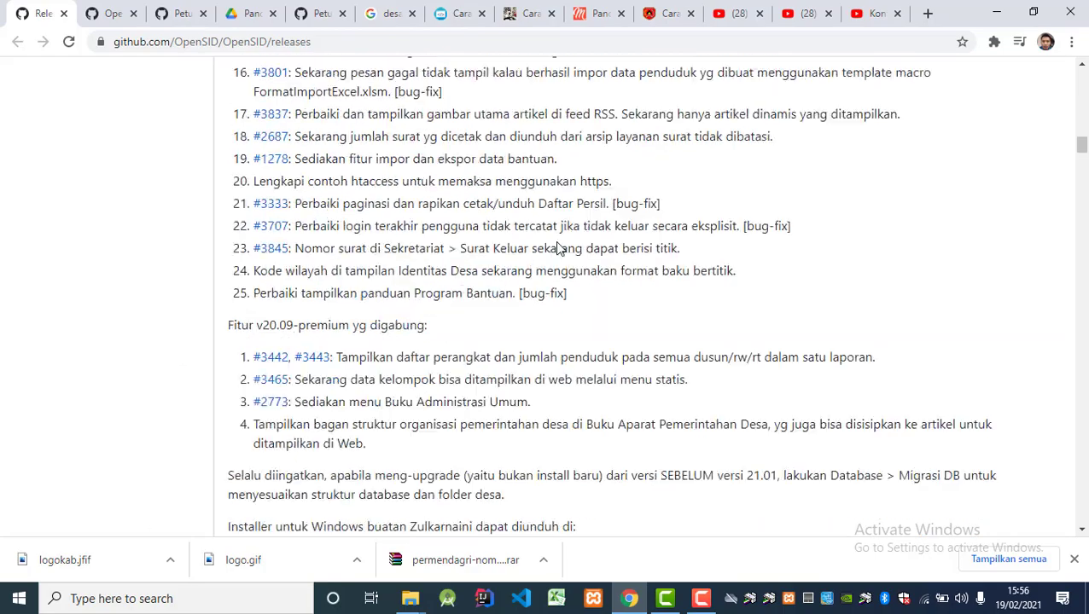
pyautogui.scroll(-12, 559, 247)
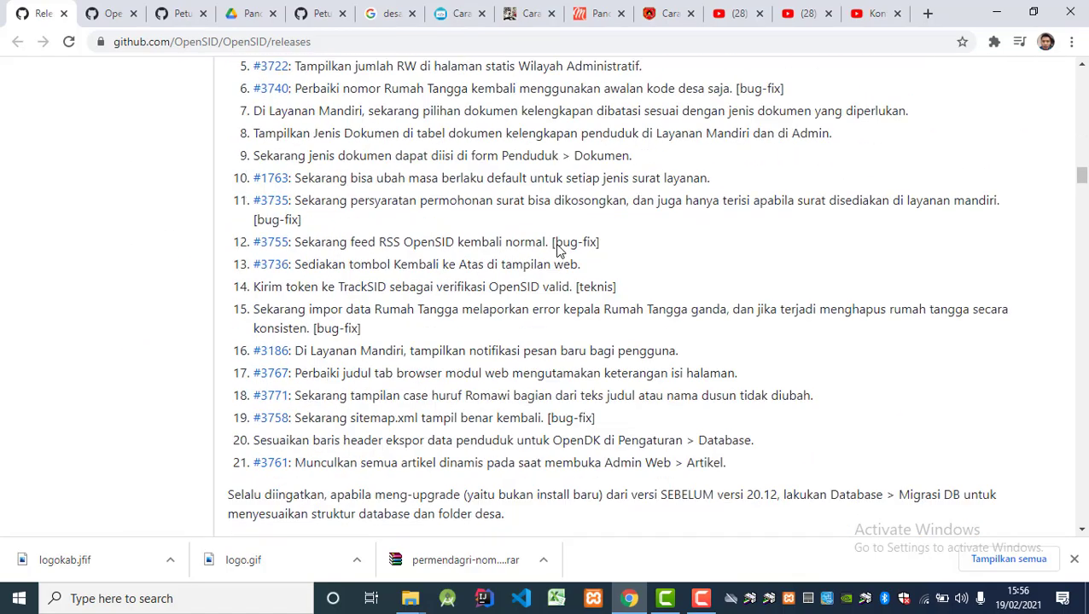
pyautogui.scroll(15, 559, 247)
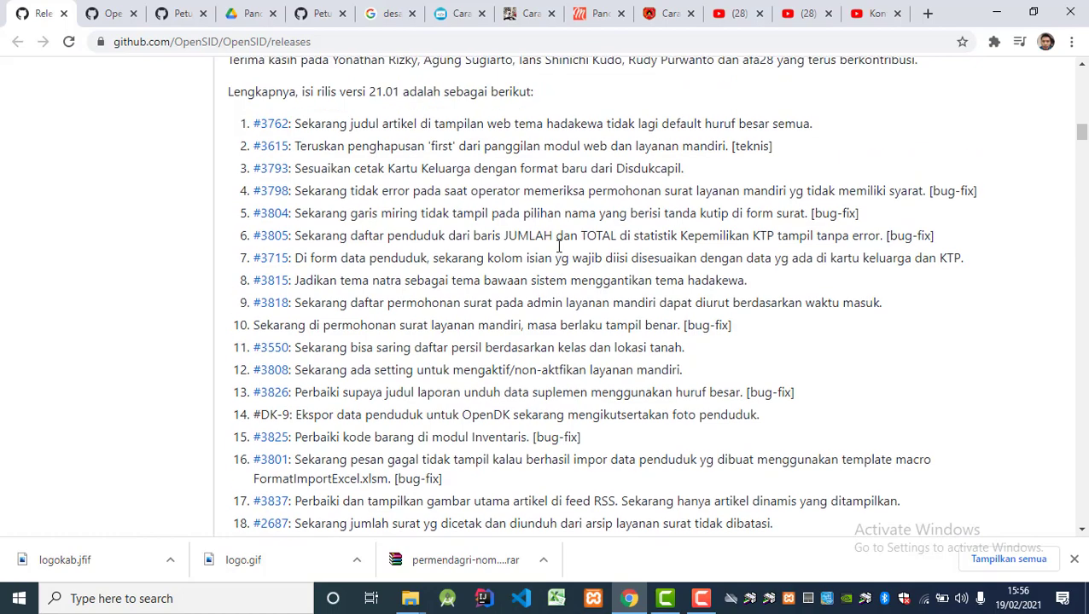
pyautogui.scroll(12, 559, 247)
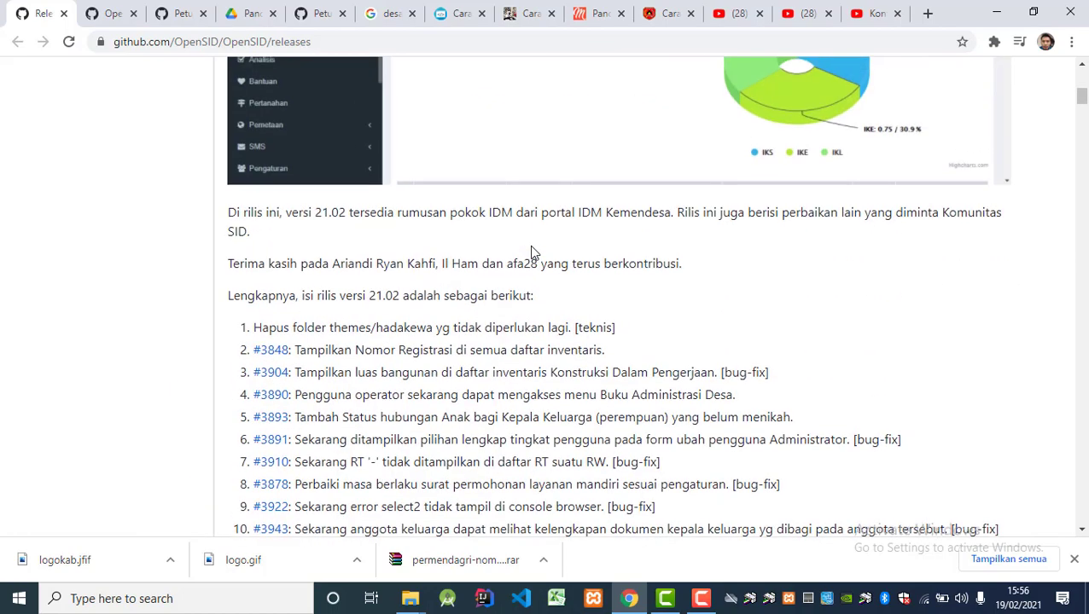
pyautogui.scroll(7, 529, 247)
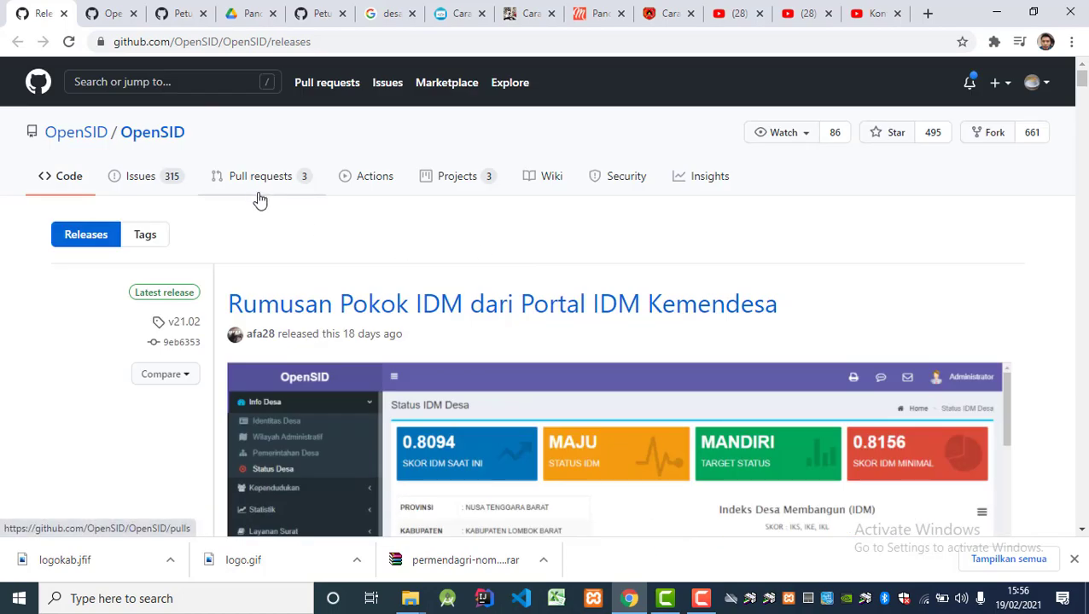
# Look through the older OpenSID releases down to v20.10, comparing their version tags with the latest release.
pyautogui.scroll(-2, 418, 311)
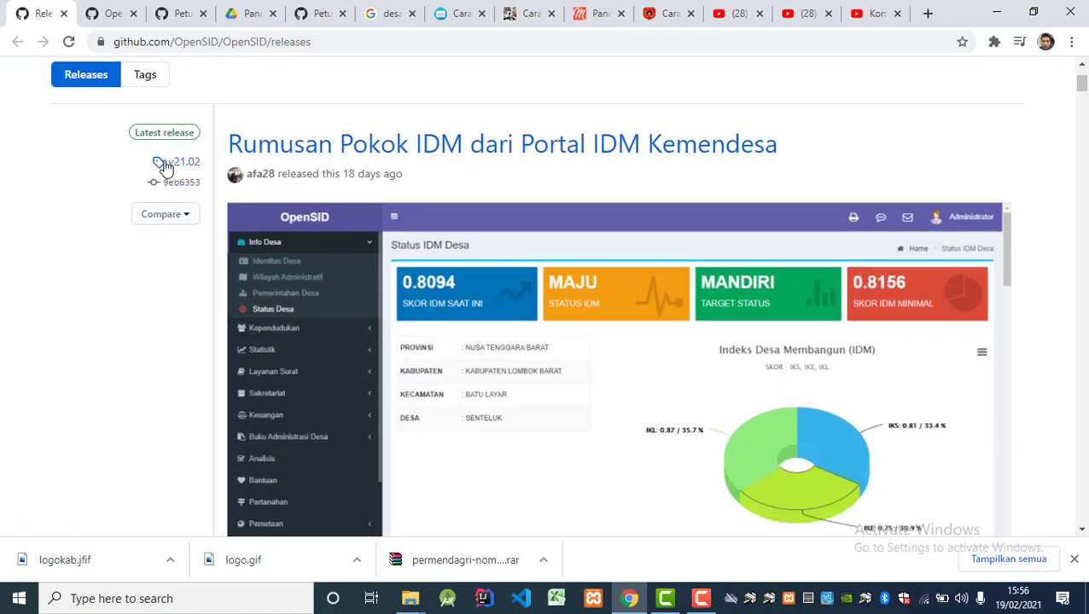
pyautogui.scroll(-10, 178, 177)
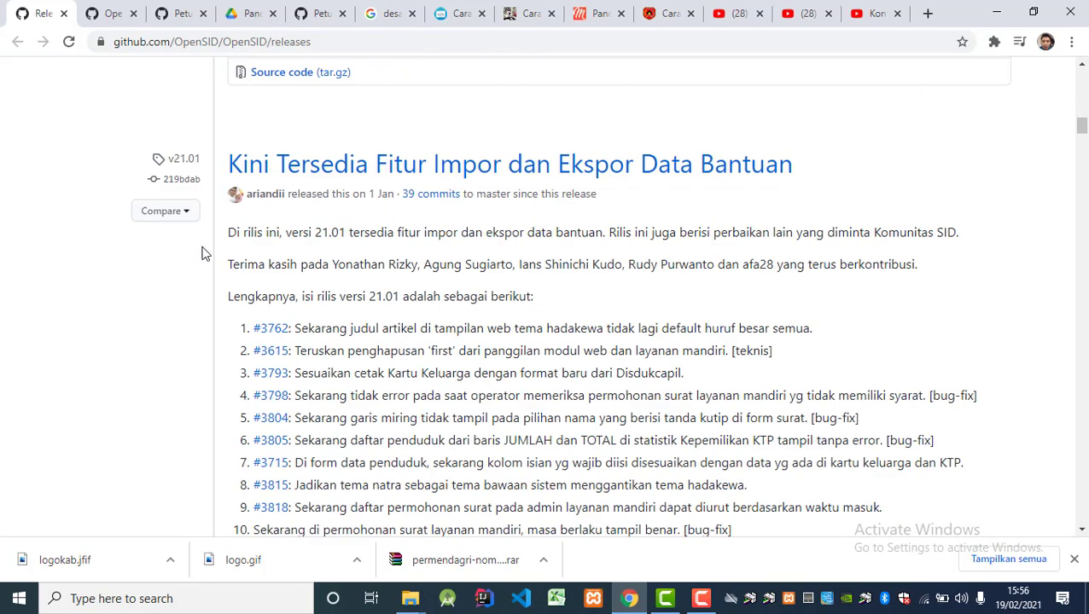
pyautogui.scroll(-2, 204, 253)
pyautogui.scroll(1, 206, 261)
pyautogui.scroll(-20, 193, 183)
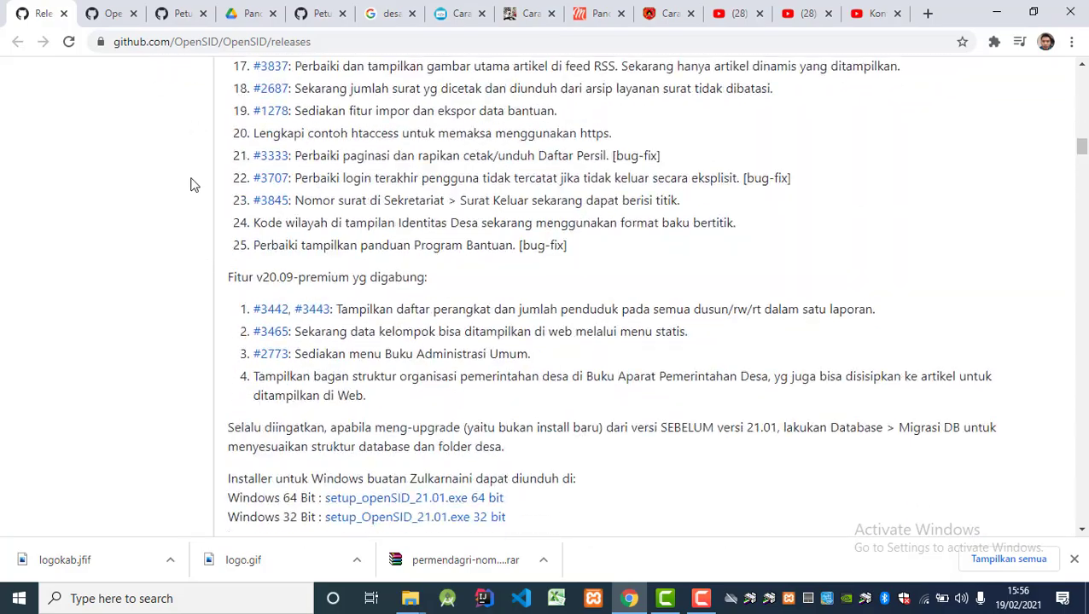
pyautogui.scroll(-18, 194, 231)
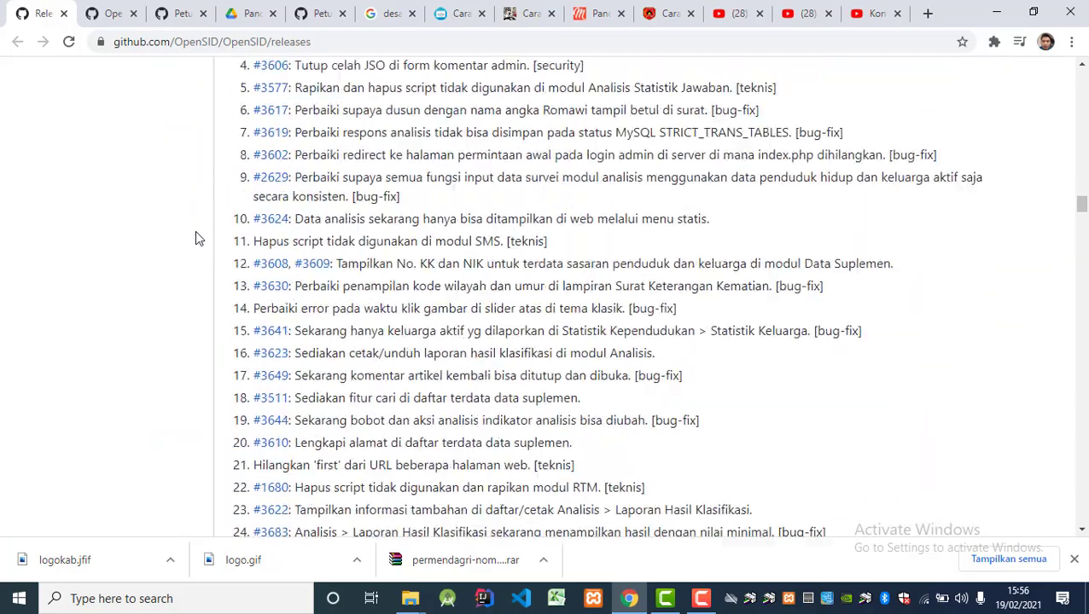
pyautogui.scroll(5, 198, 246)
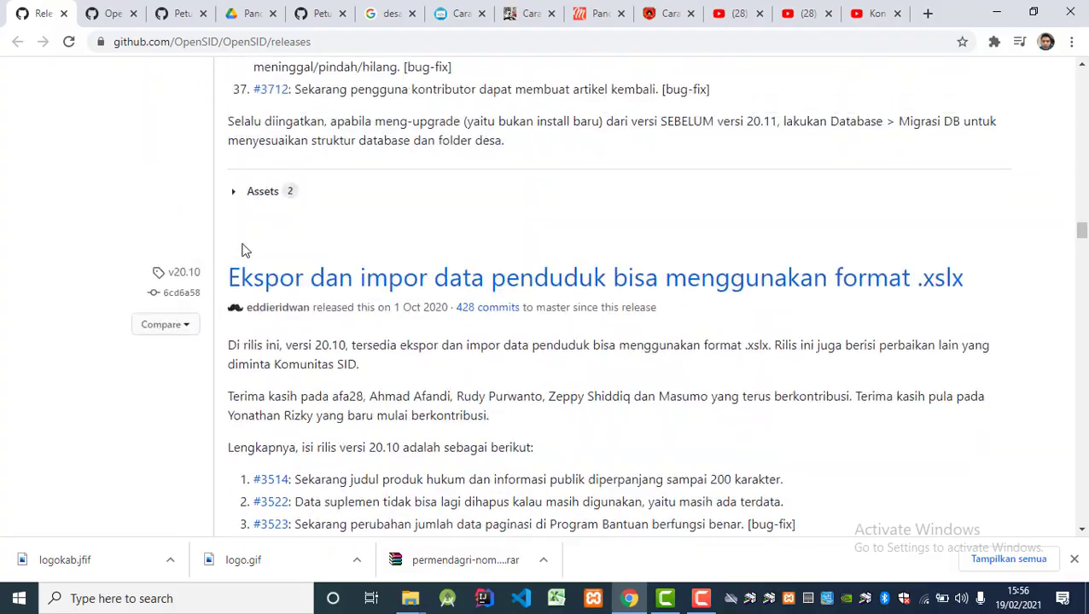
pyautogui.scroll(-1, 543, 333)
pyautogui.scroll(-20, 543, 333)
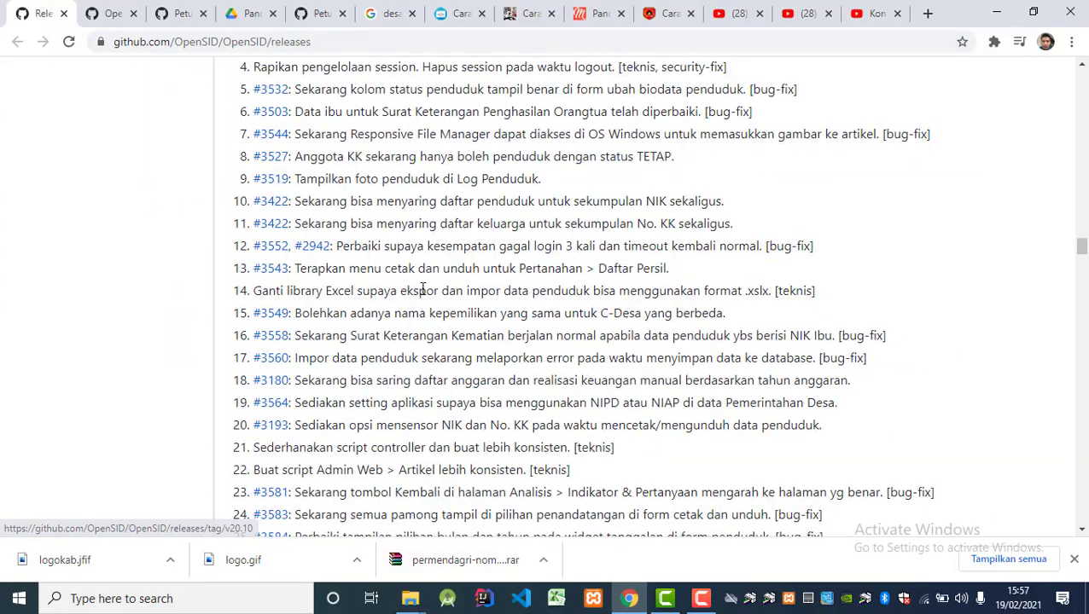
pyautogui.scroll(20, 312, 213)
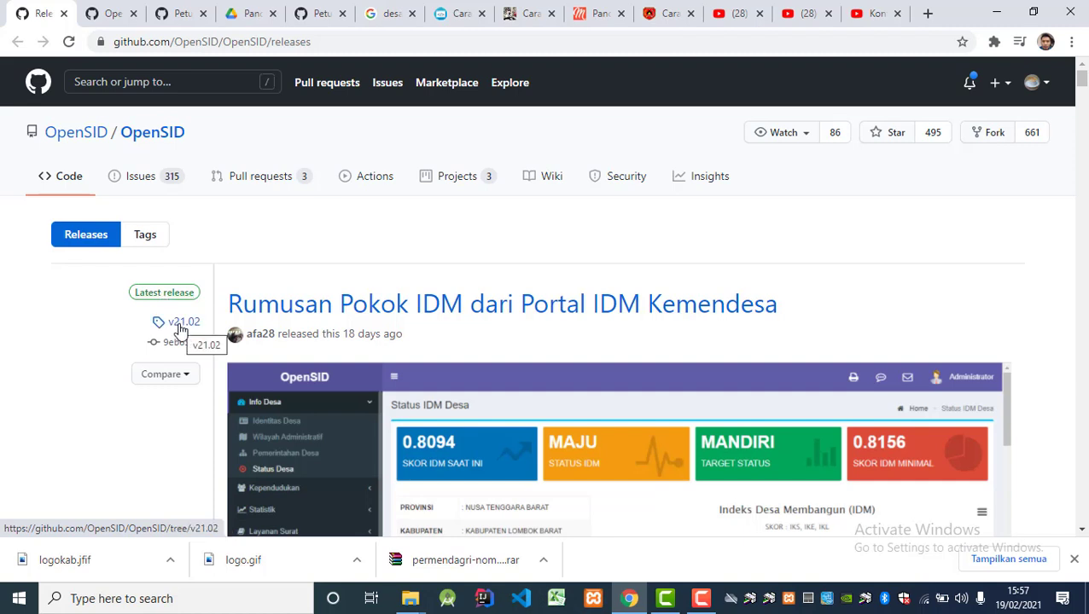
pyautogui.rightClick(177, 295)
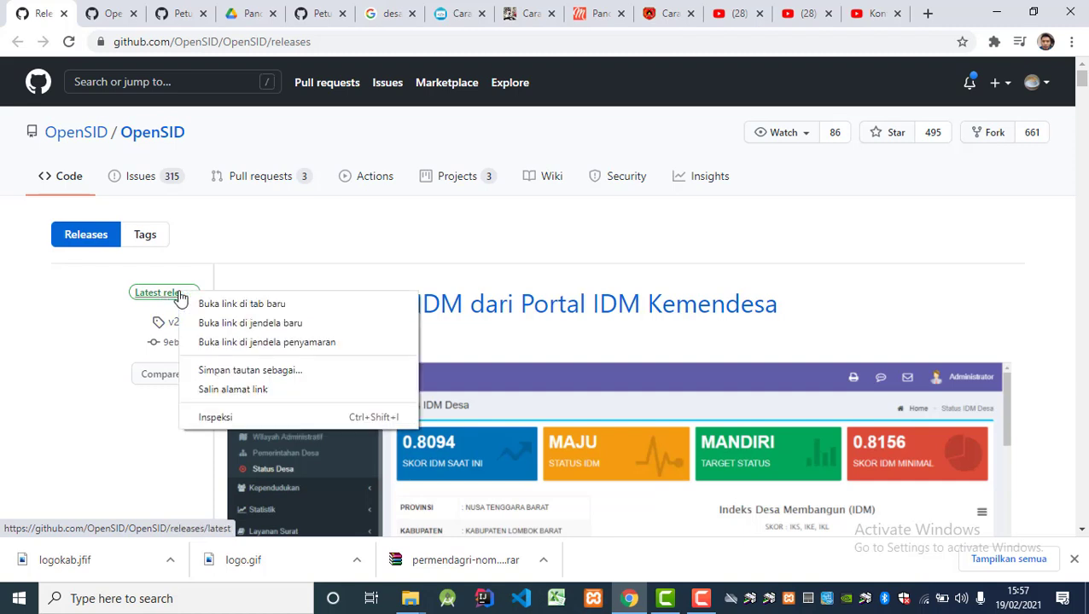
pyautogui.click(208, 307)
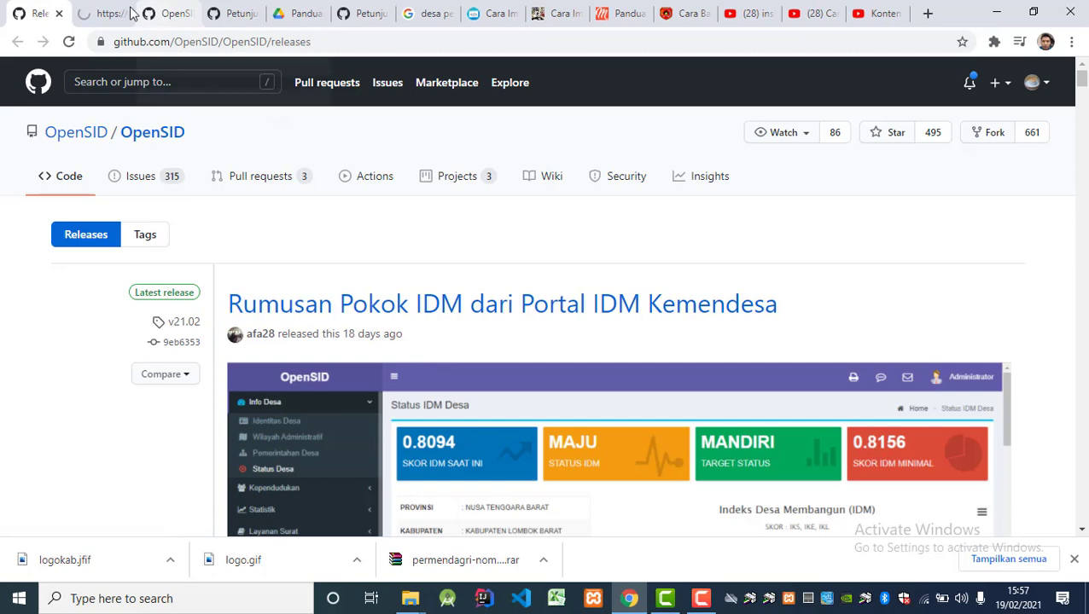
pyautogui.click(104, 12)
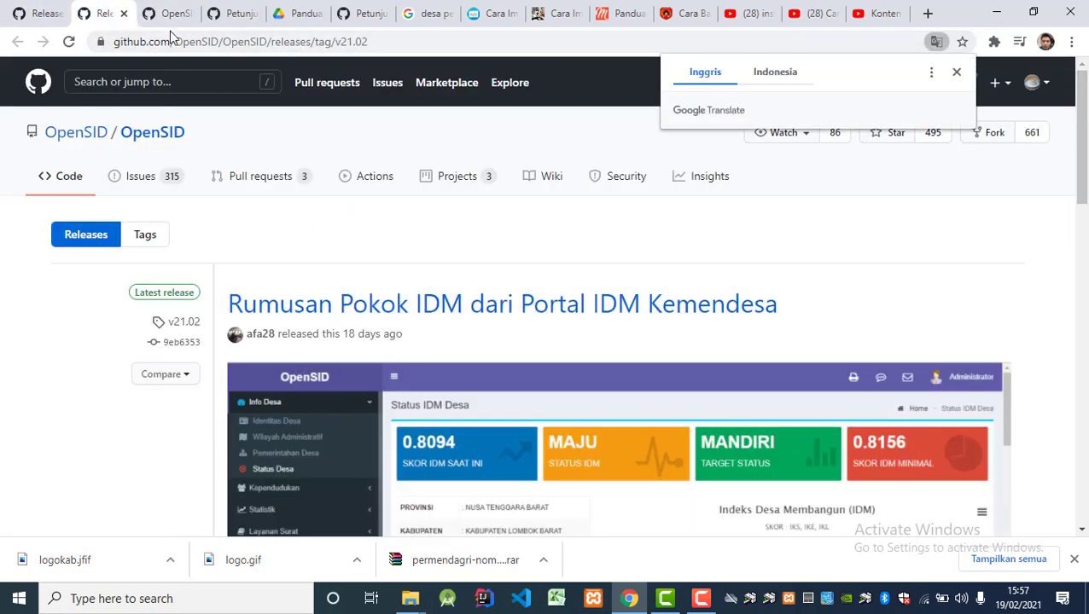
pyautogui.click(124, 14)
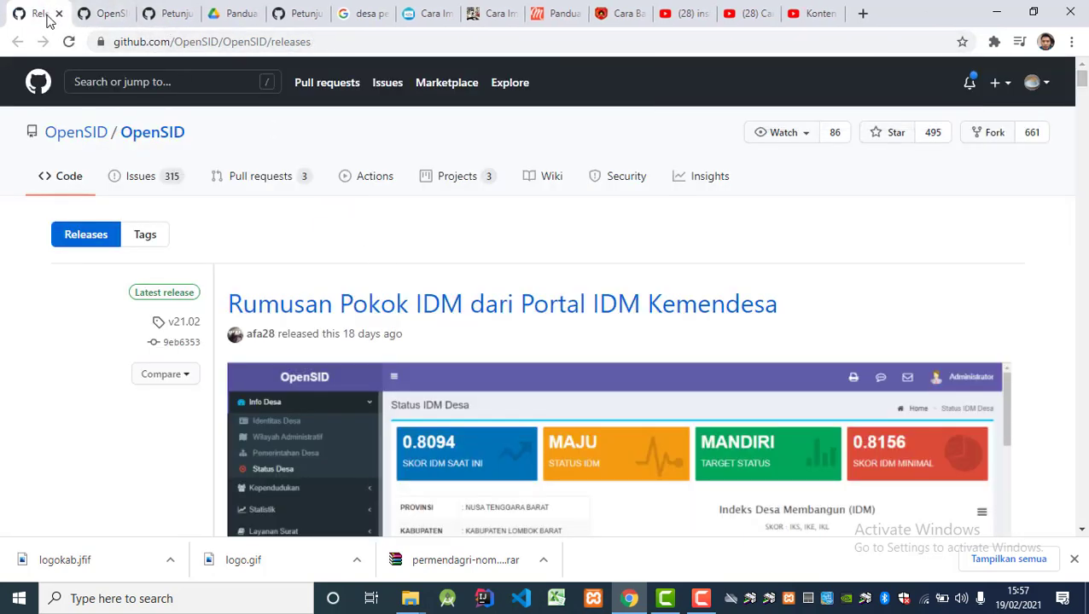
# Open the v21.02 tag's source tree in a new browser tab and look over its files and folders.
pyautogui.rightClick(181, 323)
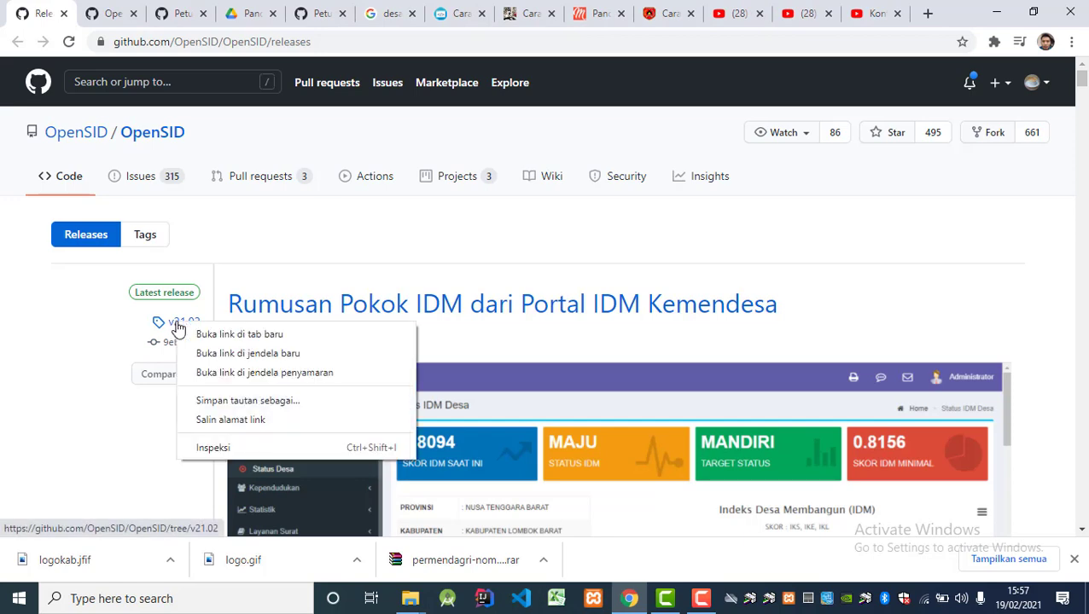
pyautogui.click(212, 342)
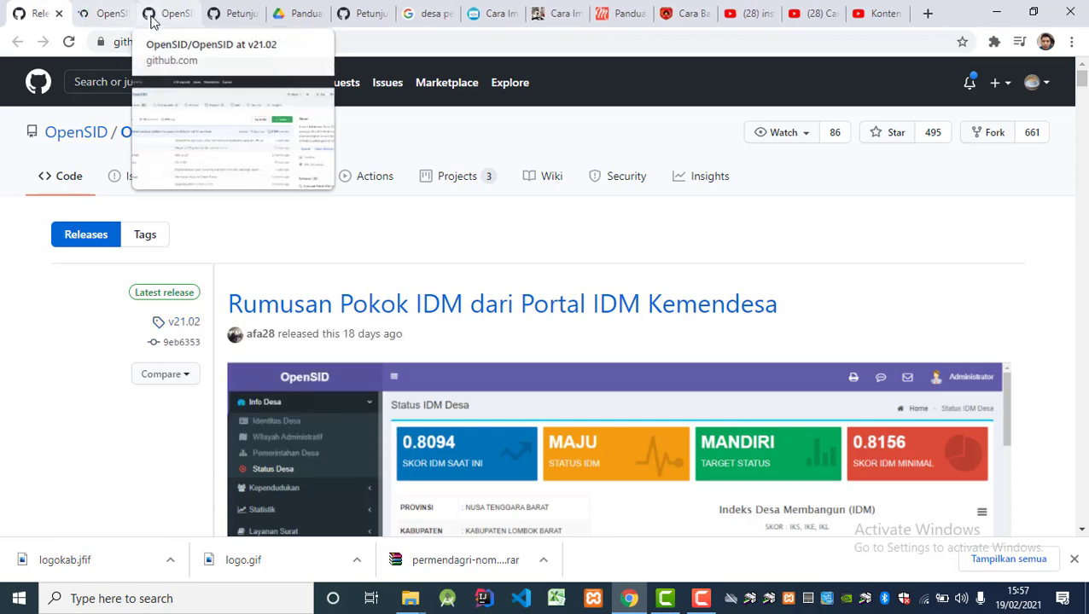
pyautogui.click(104, 14)
pyautogui.scroll(-1, 546, 401)
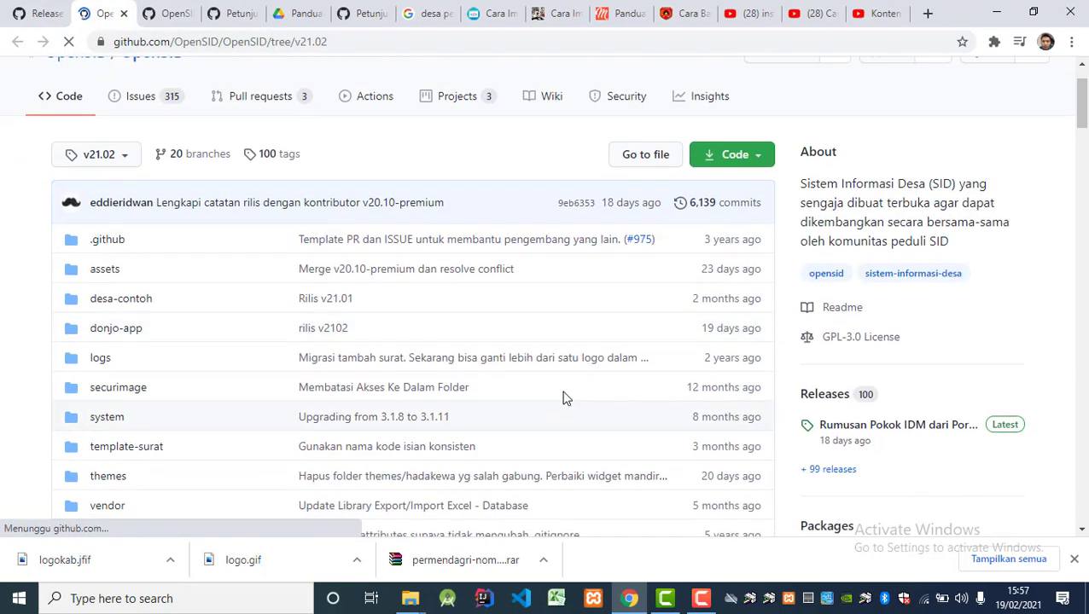
pyautogui.scroll(-3, 571, 353)
pyautogui.scroll(-2, 572, 353)
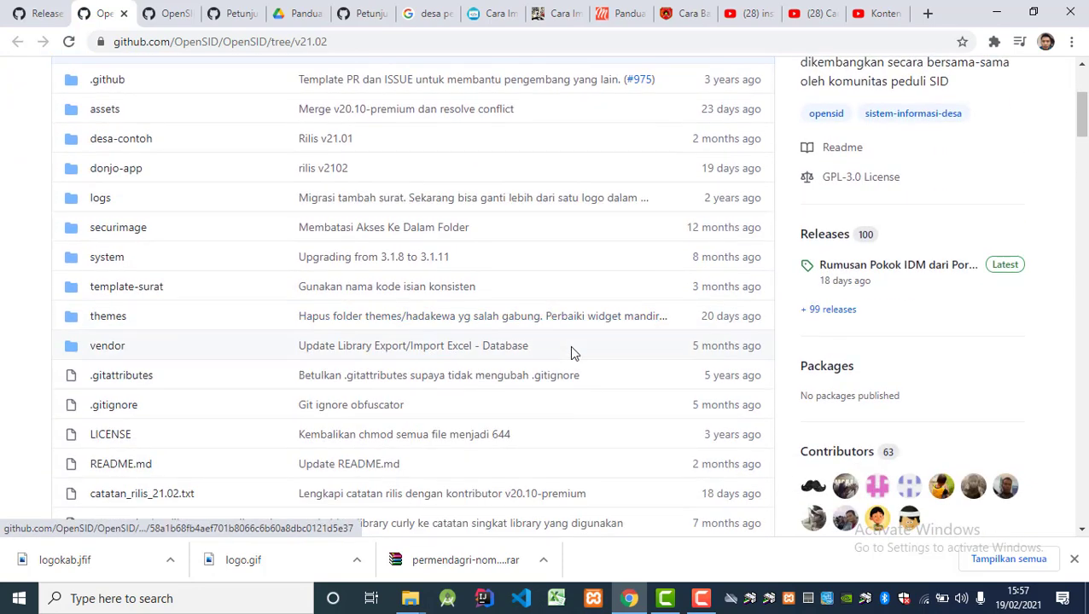
pyautogui.scroll(3, 572, 353)
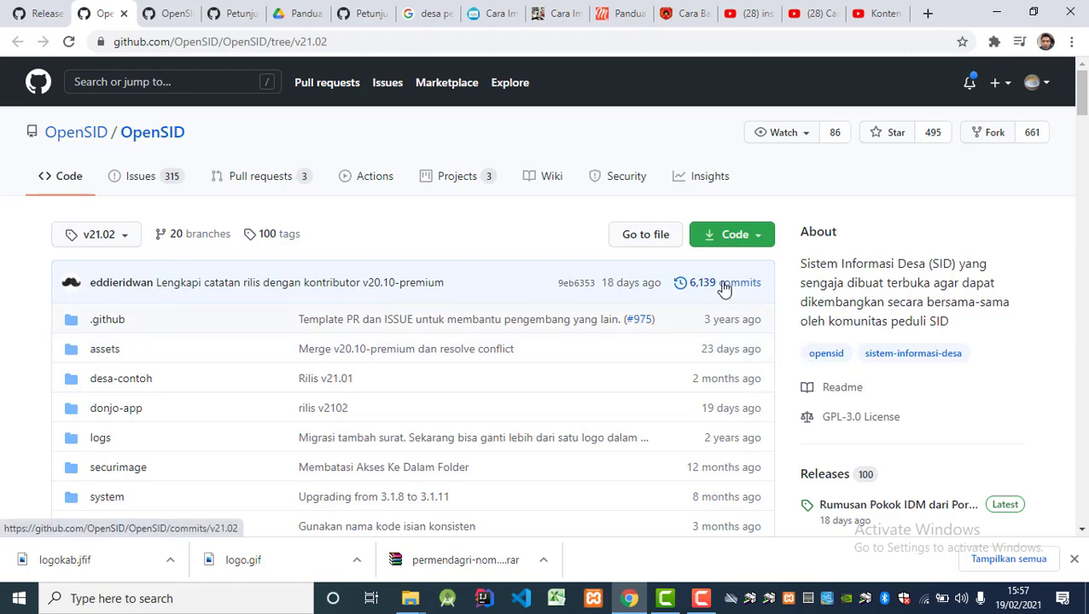
# Replace the existing Google query with "xampp" and run the search.
pyautogui.click(434, 13)
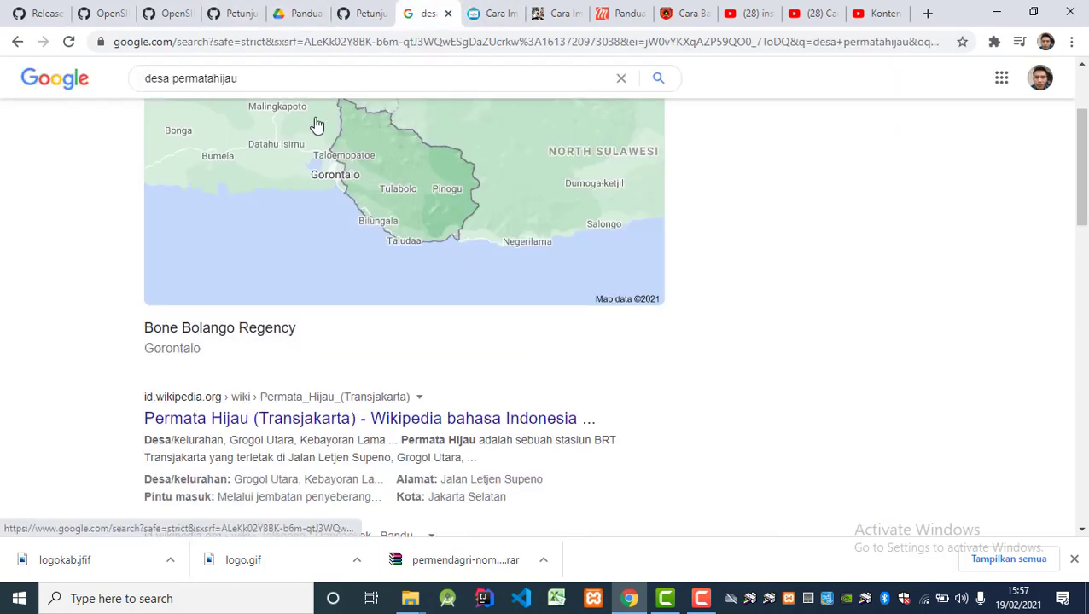
pyautogui.scroll(2, 316, 126)
pyautogui.moveTo(304, 99); pyautogui.dragTo(19, 103)
pyautogui.write('xampp')
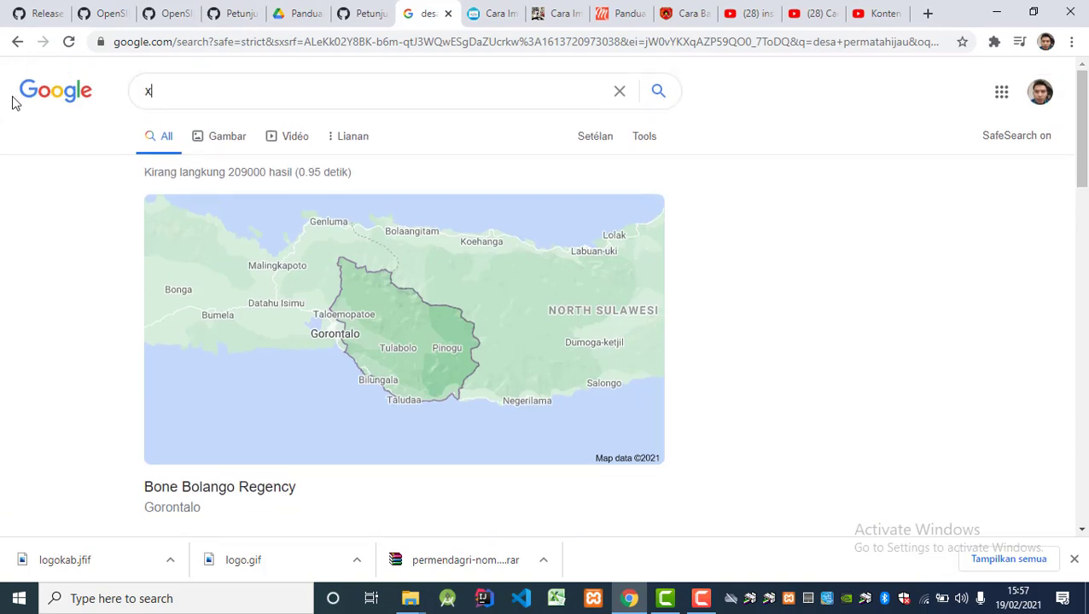
pyautogui.press('Return')
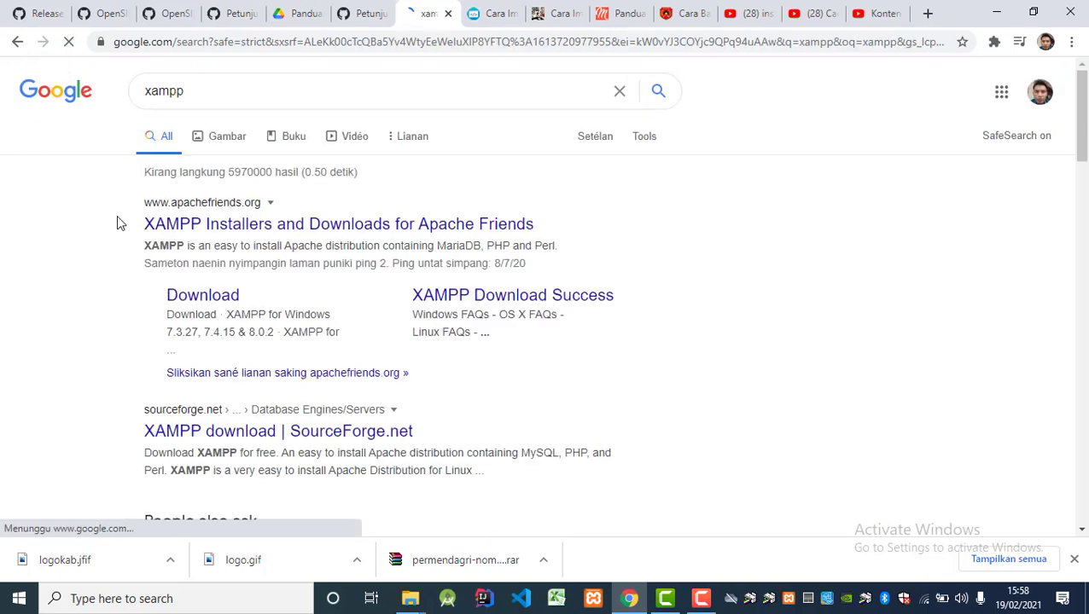
# Open the Apache Friends XAMPP result in a new browser tab and dismiss the page translation offer.
pyautogui.rightClick(191, 225)
pyautogui.click(230, 236)
pyautogui.click(453, 14)
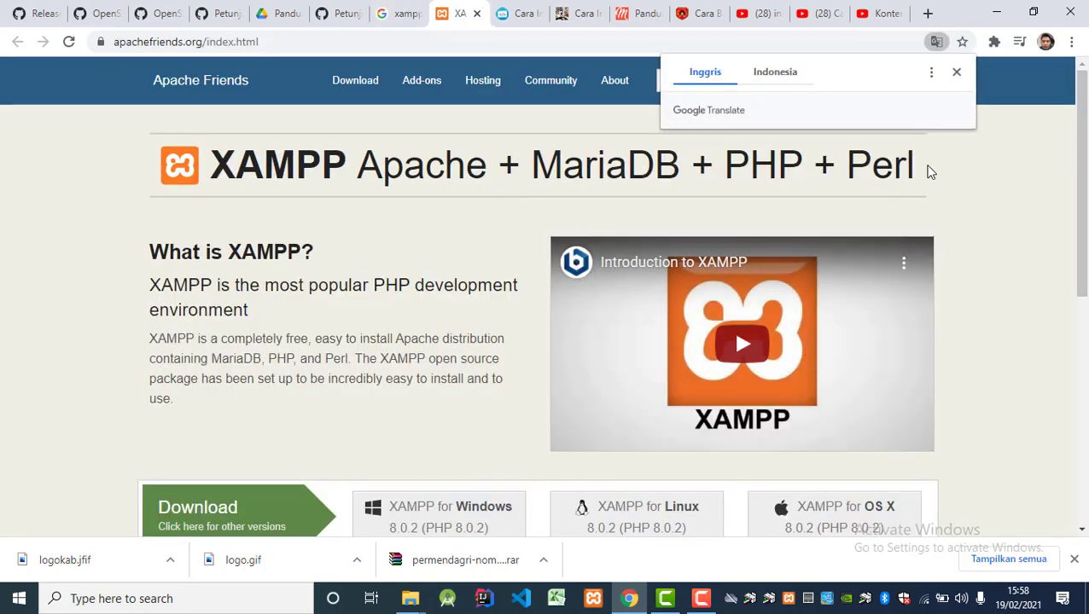
pyautogui.click(958, 73)
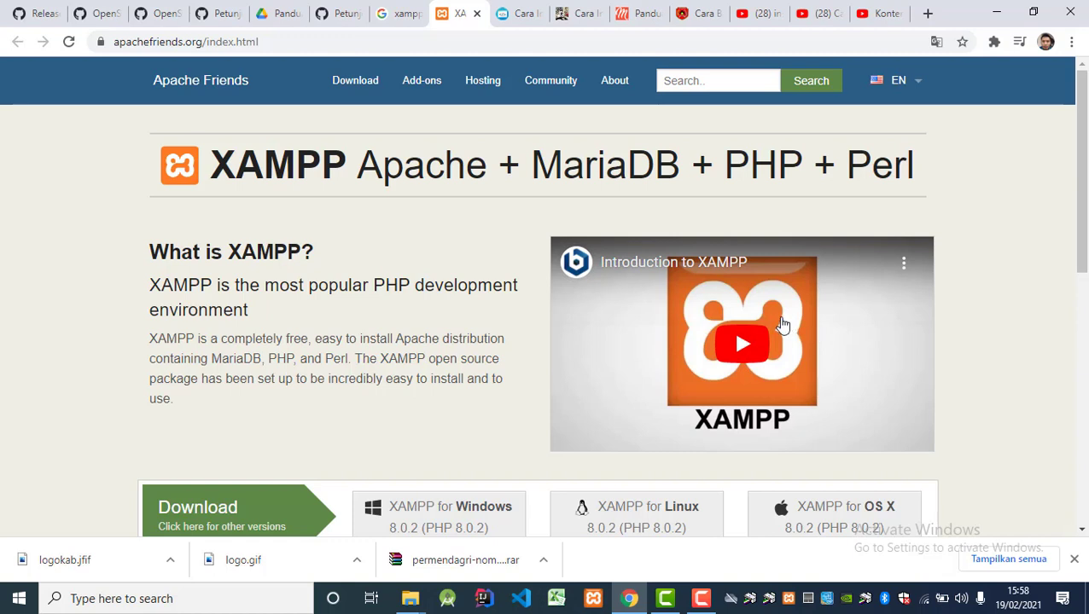
# Replace the Google query with "laragon" and run the search.
pyautogui.scroll(-1, 432, 375)
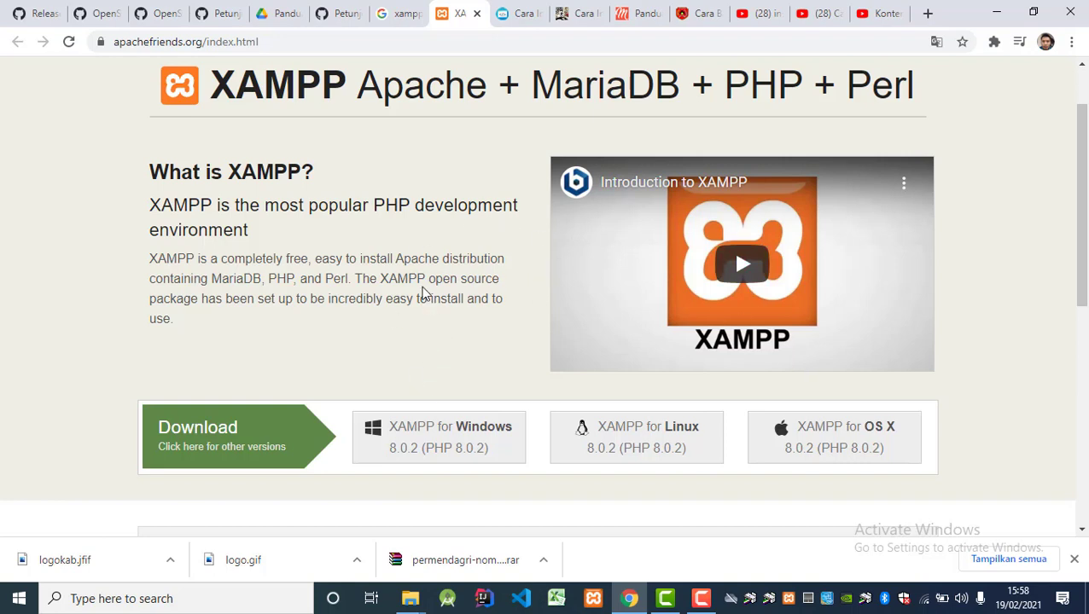
pyautogui.scroll(2, 423, 292)
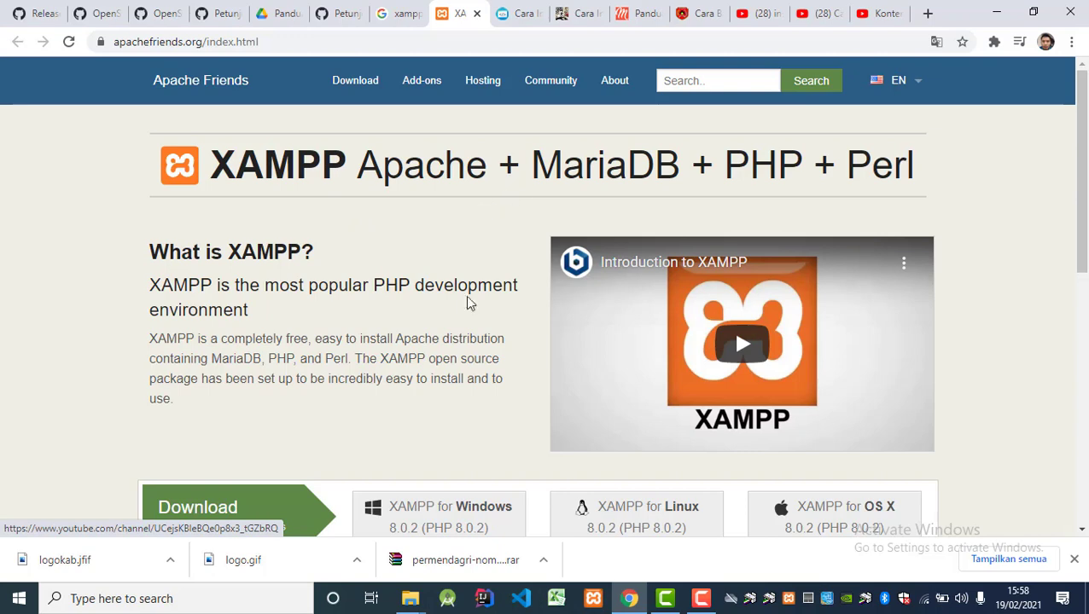
pyautogui.click(397, 13)
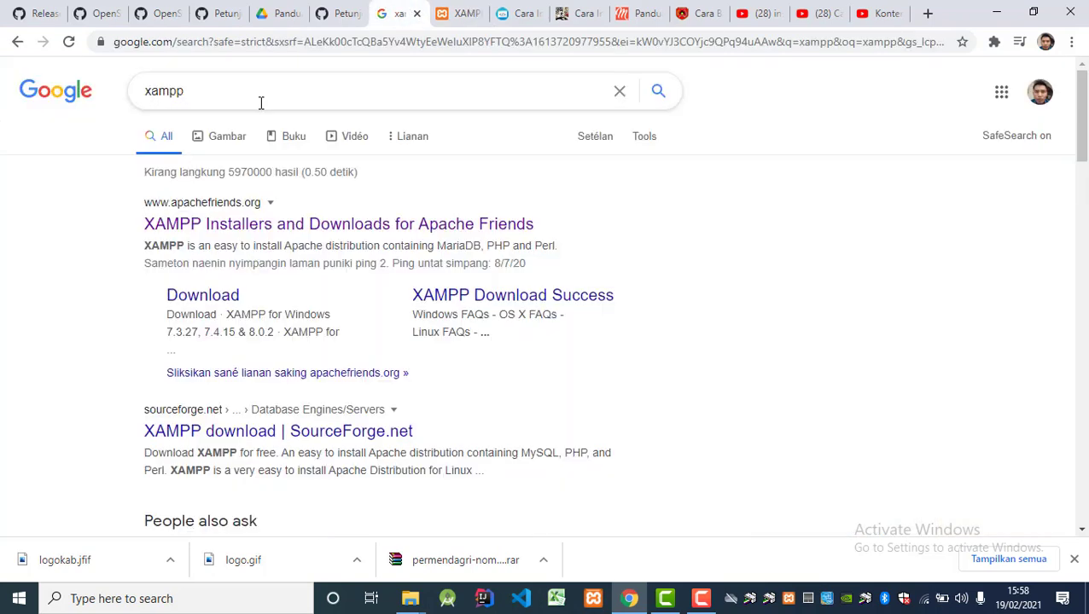
pyautogui.moveTo(260, 103); pyautogui.dragTo(31, 90)
pyautogui.write('lara')
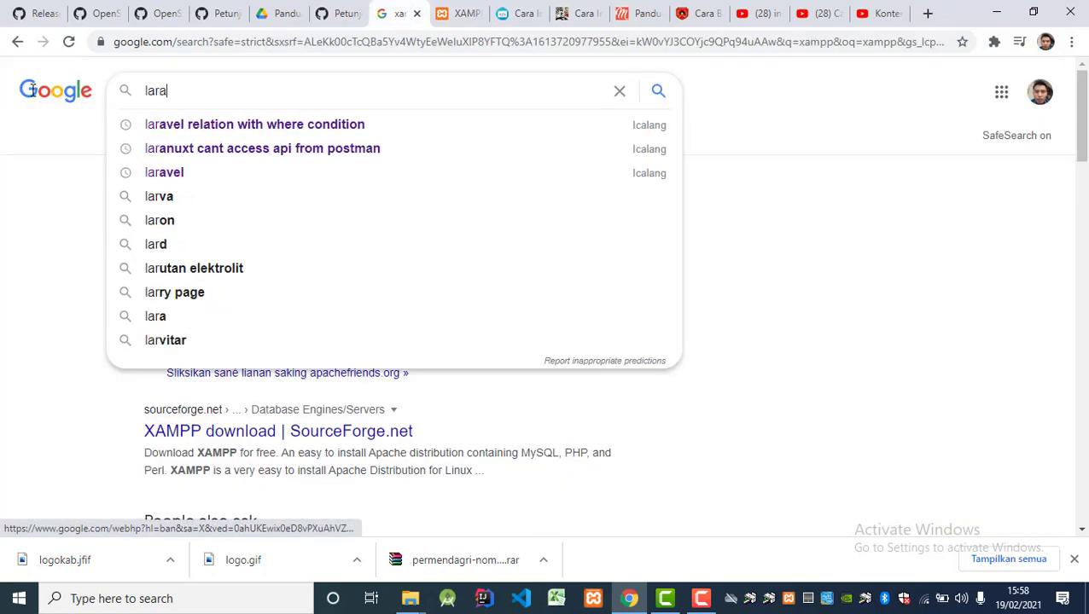
pyautogui.write('gon')
pyautogui.press('Return')
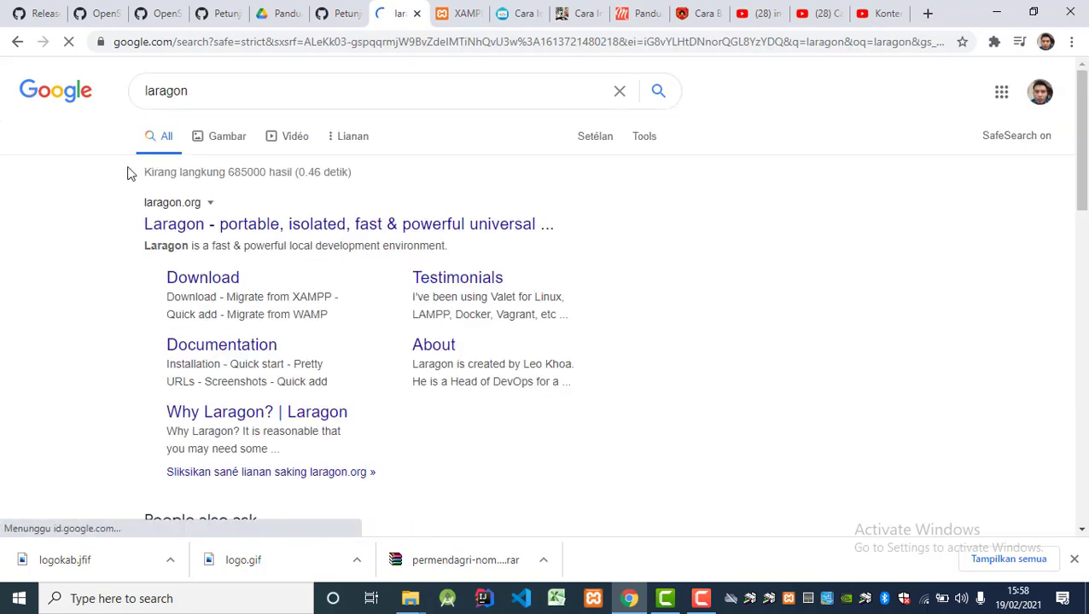
# View the Laragon website in a new browser tab, dismissing the page translation offer, and close that tab.
pyautogui.rightClick(183, 234)
pyautogui.click(224, 242)
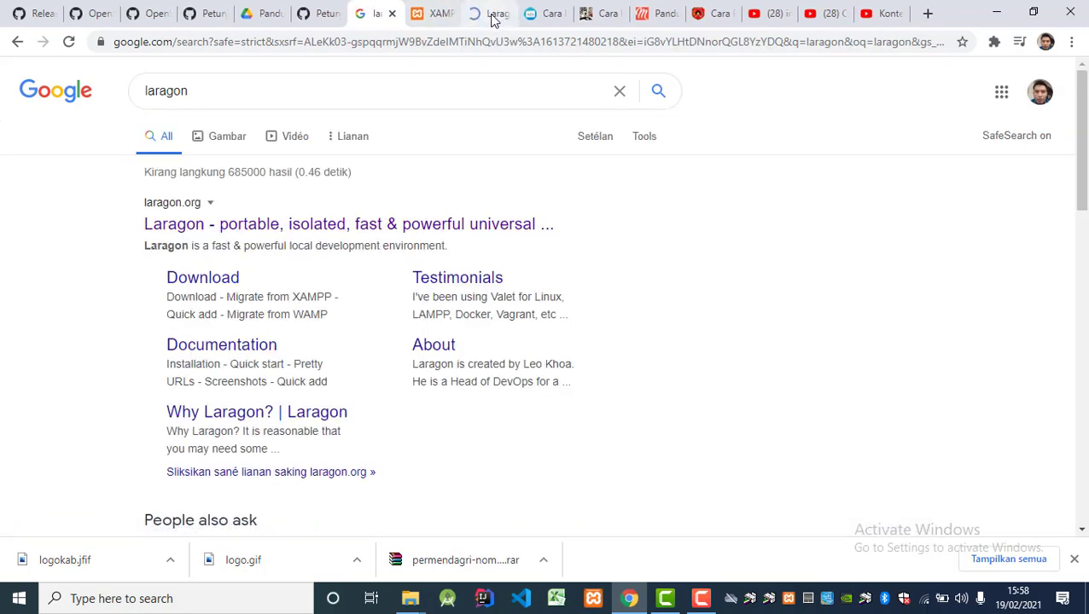
pyautogui.click(491, 14)
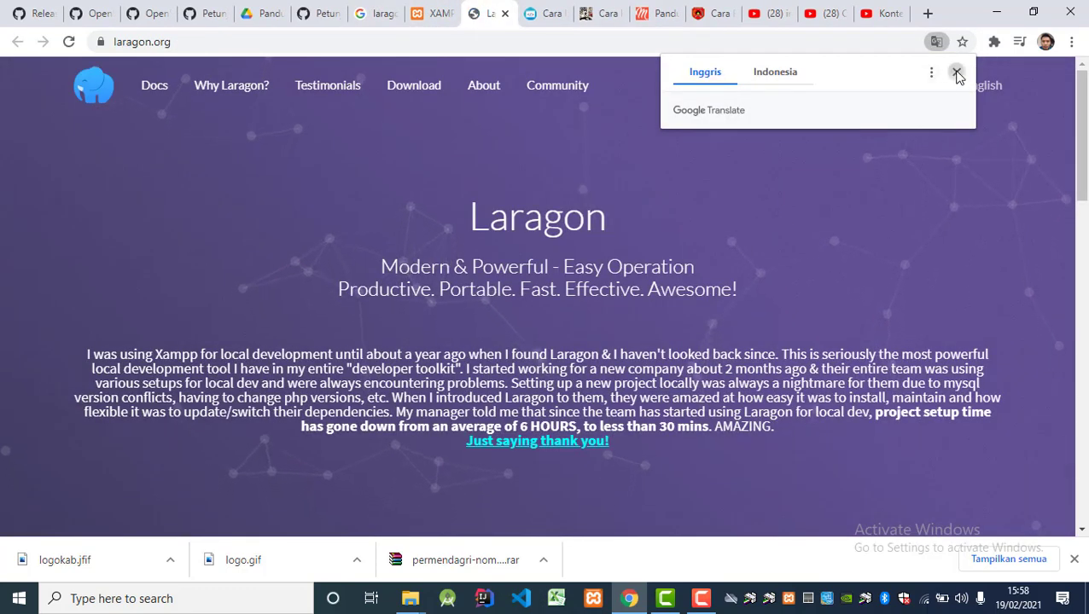
pyautogui.click(955, 71)
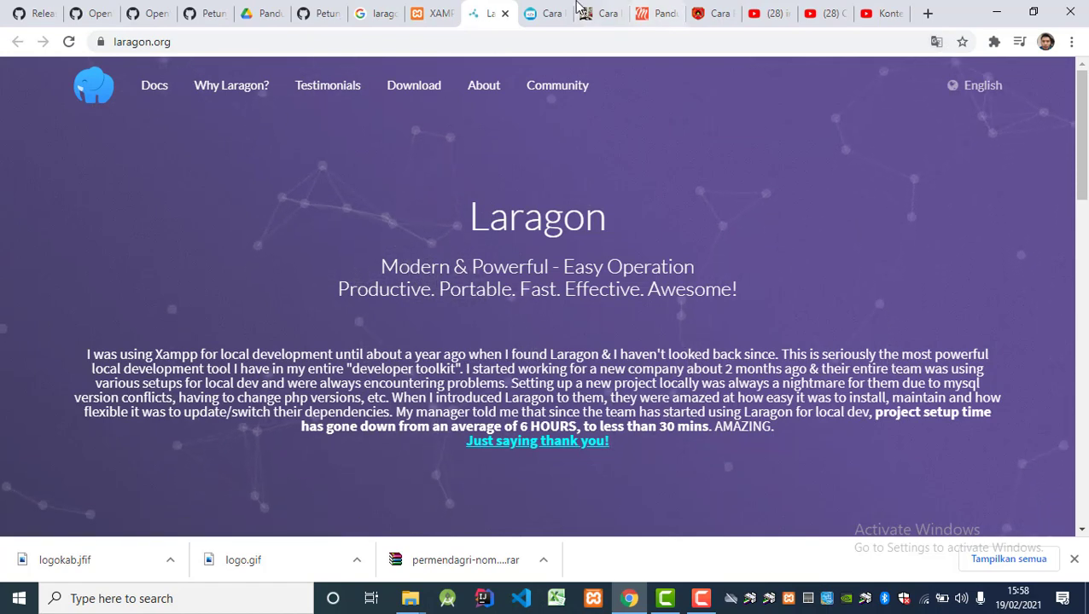
pyautogui.click(505, 13)
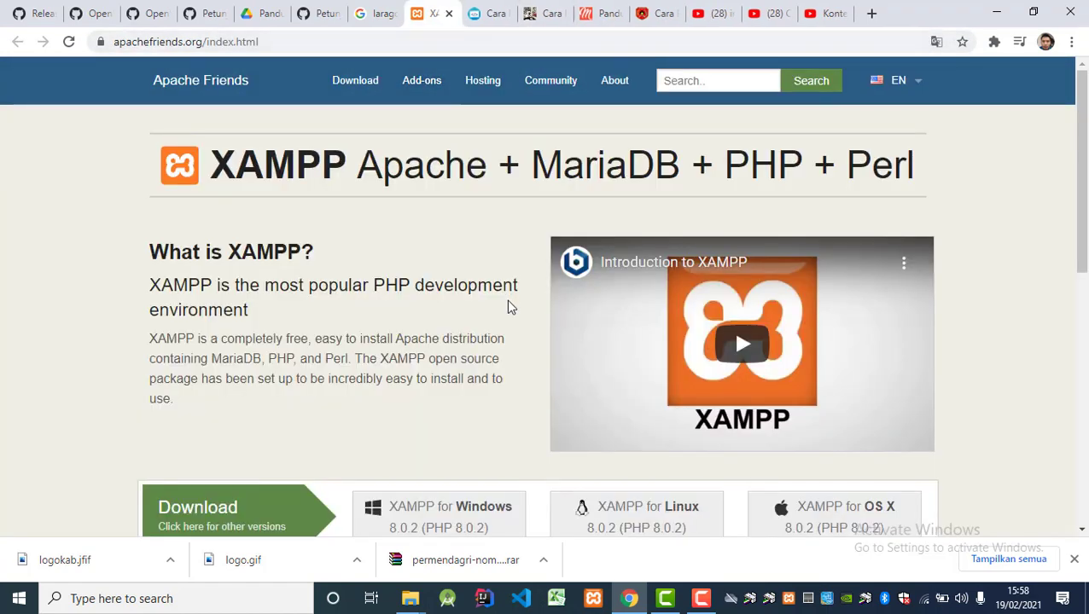
# Examine the XAMPP home page's download options for Windows, Linux and OS X and its new release notice.
pyautogui.scroll(-1, 468, 411)
pyautogui.scroll(-2, 469, 410)
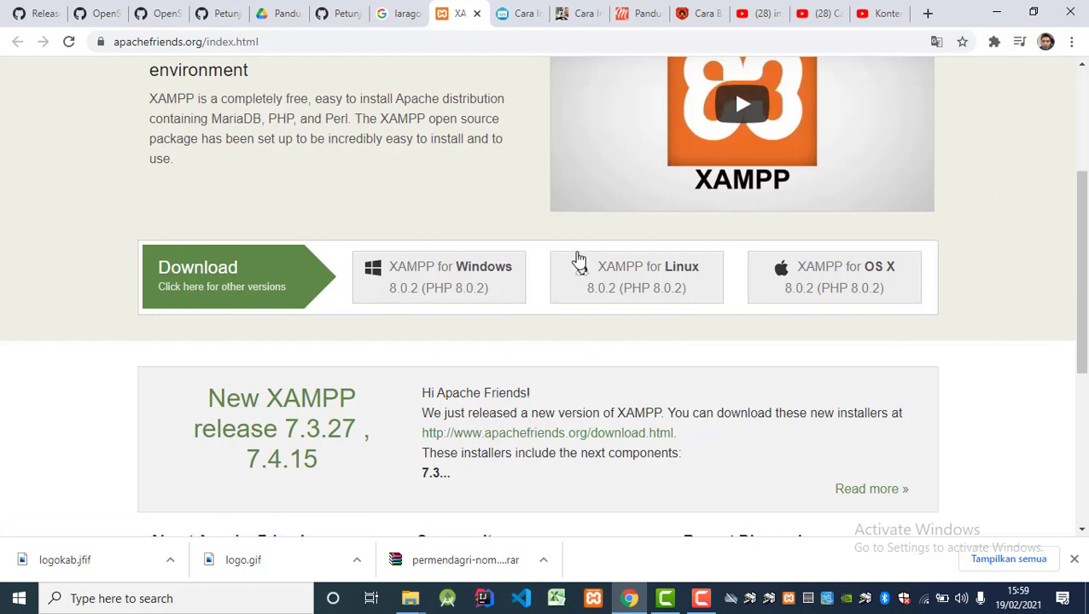
pyautogui.scroll(1, 552, 331)
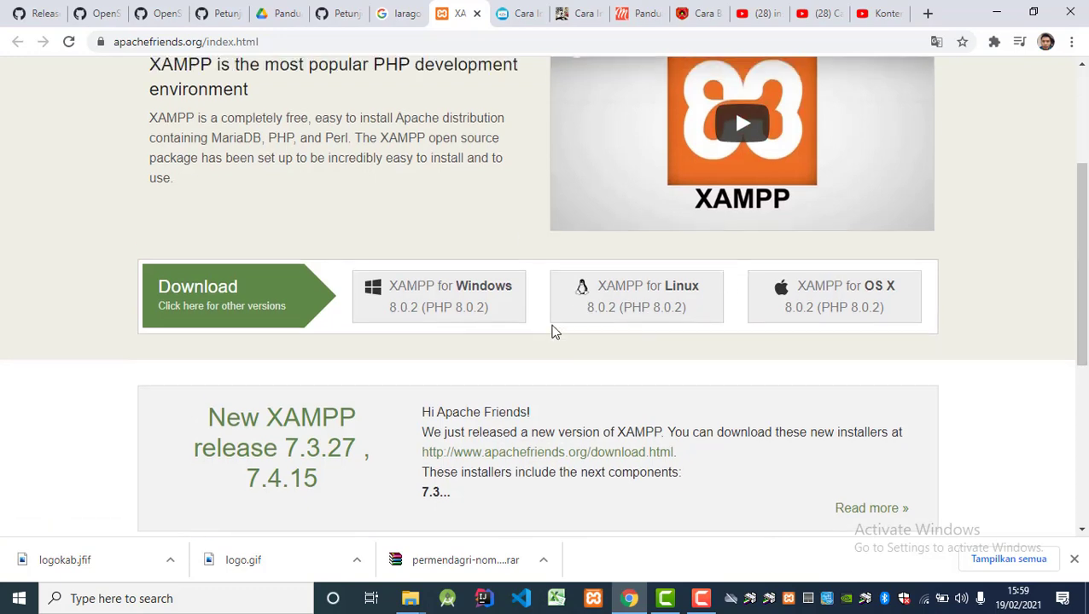
pyautogui.scroll(-1, 554, 333)
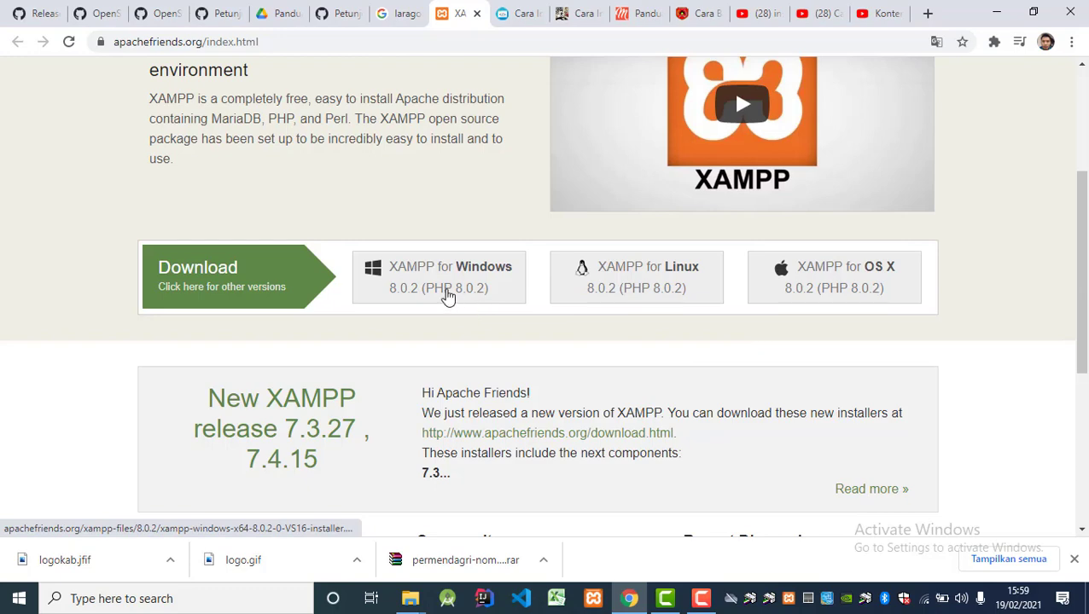
pyautogui.scroll(-3, 468, 312)
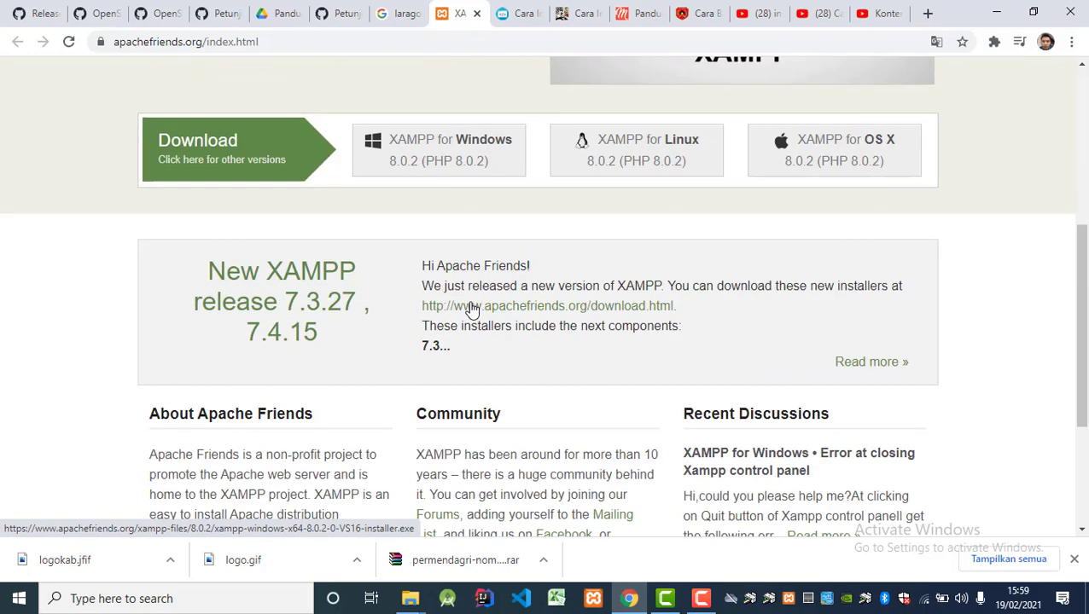
pyautogui.scroll(2, 472, 311)
pyautogui.scroll(-3, 472, 309)
pyautogui.scroll(5, 472, 309)
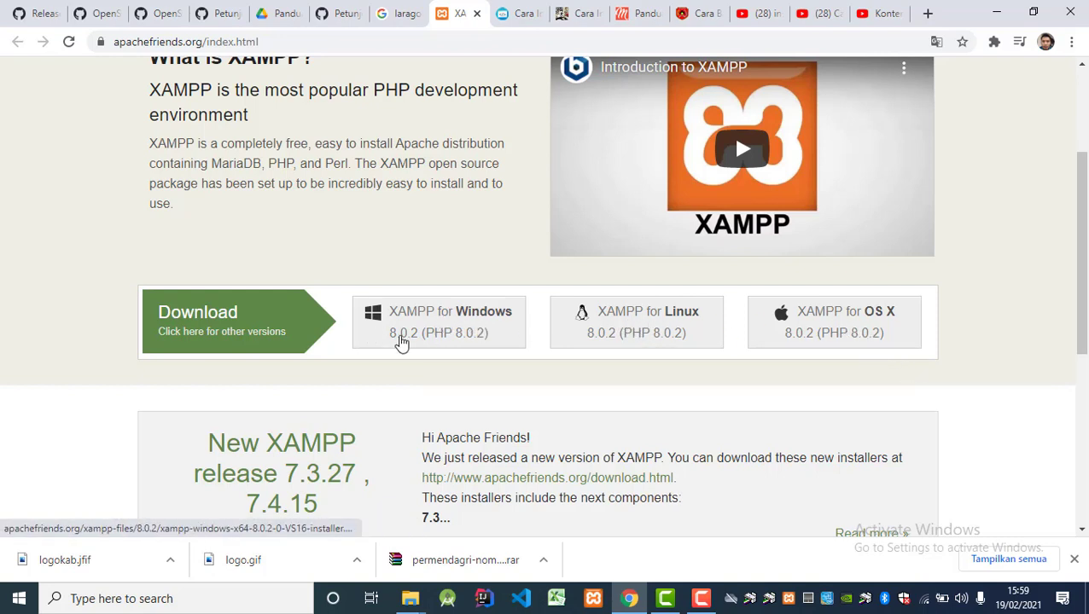
# Start downloading the XAMPP 8.0.2 installer for Windows and cancel the download.
pyautogui.click(452, 314)
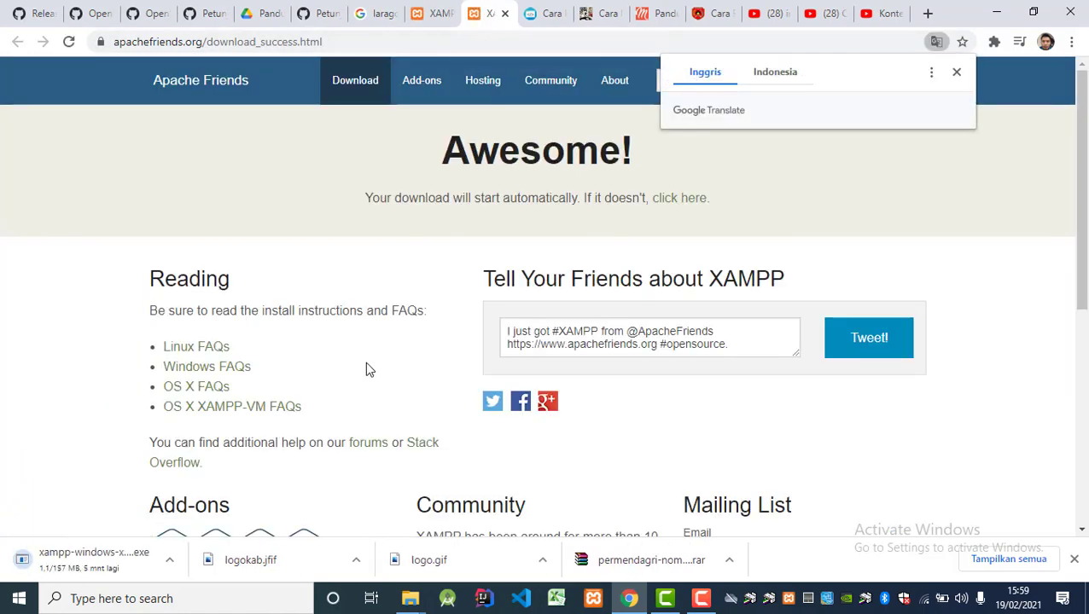
pyautogui.click(169, 565)
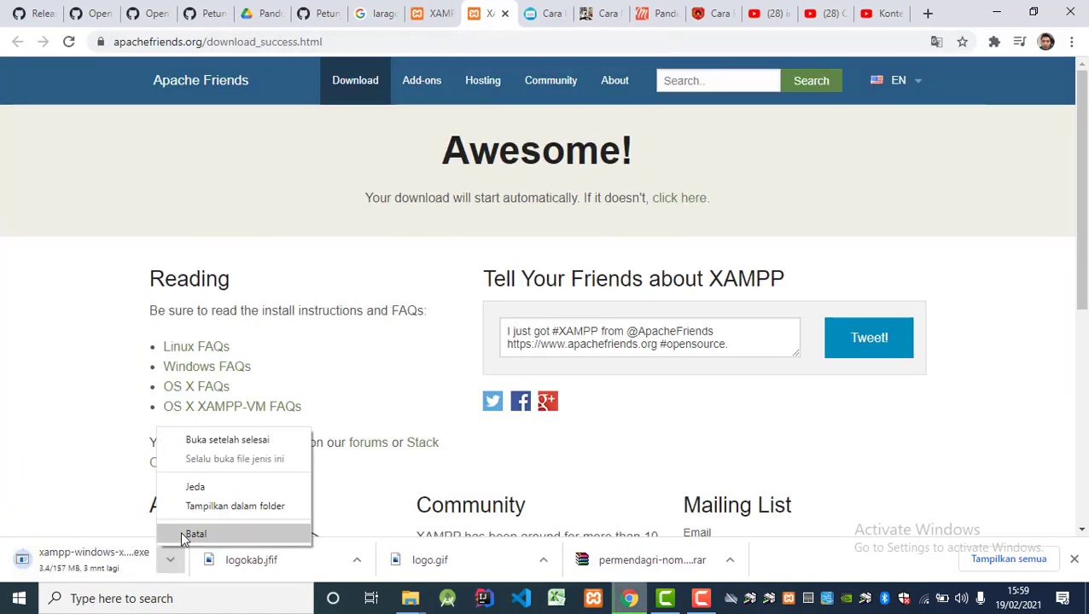
pyautogui.click(181, 531)
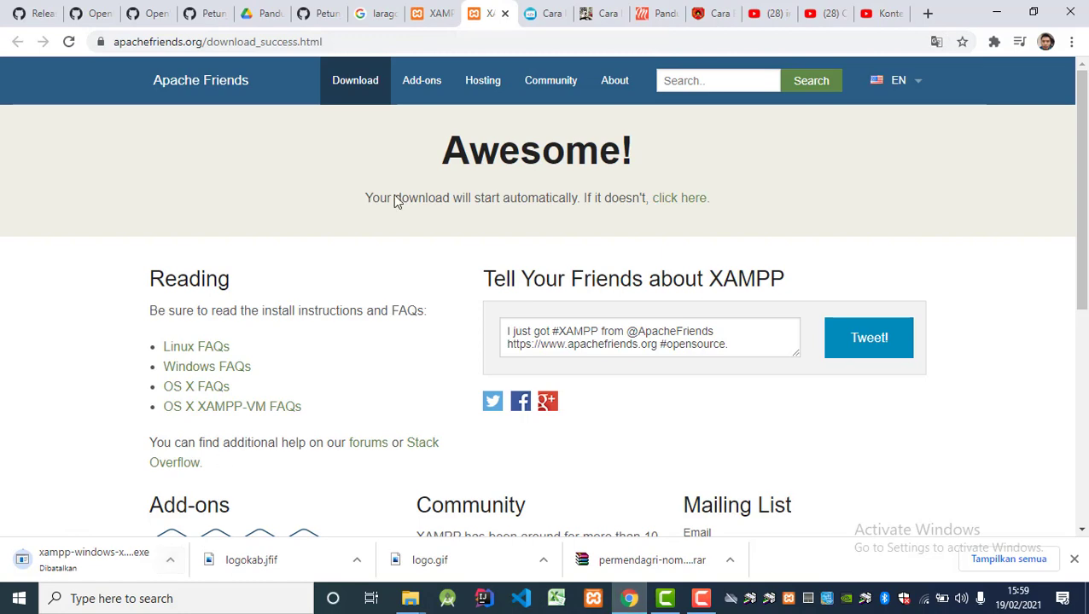
# Close both Apache Friends tabs and replace the Google query with "visual studio code".
pyautogui.click(504, 13)
pyautogui.click(449, 13)
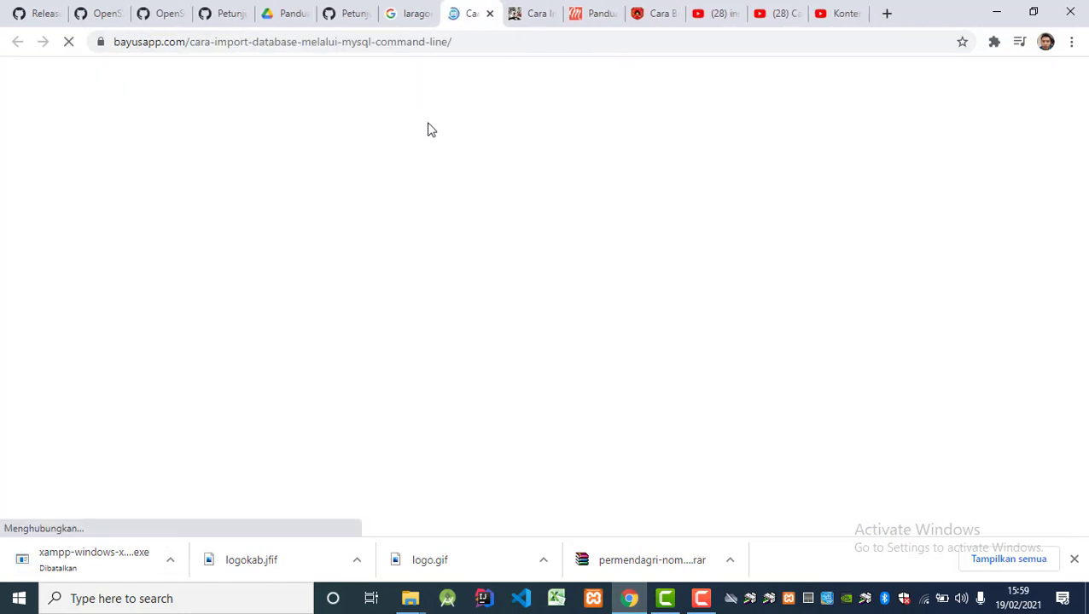
pyautogui.click(436, 12)
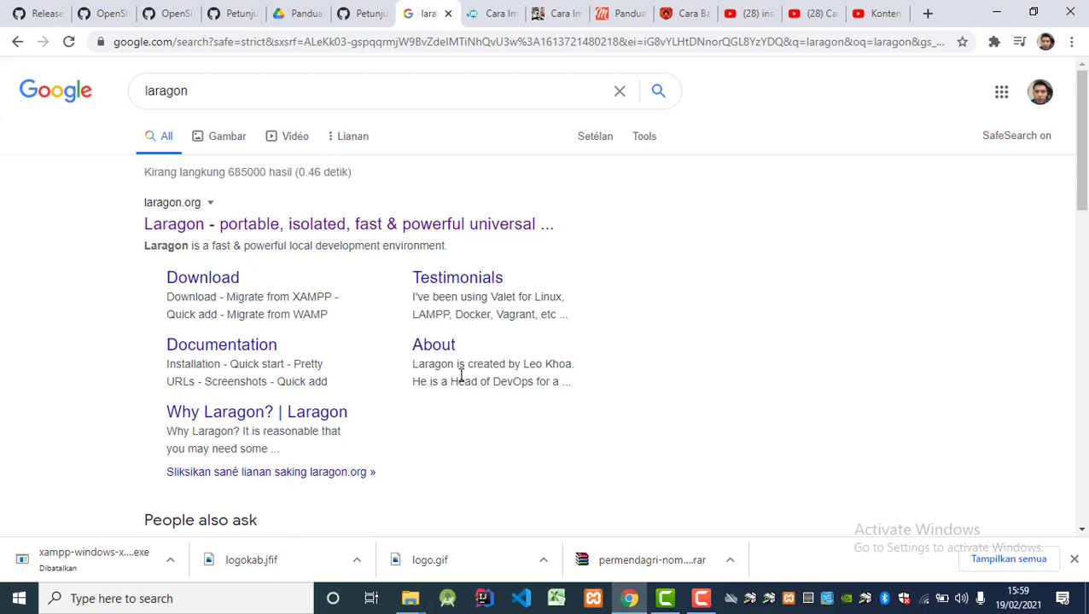
pyautogui.moveTo(265, 101); pyautogui.dragTo(85, 75)
pyautogui.write('visual studi code')
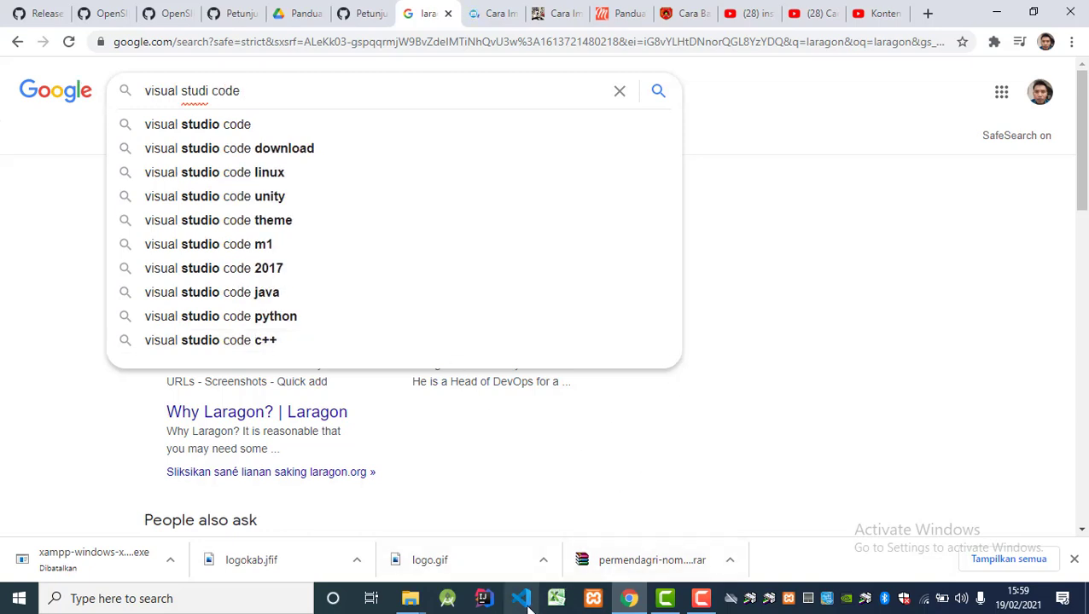
pyautogui.click(229, 137)
# View the official Visual Studio Code website from the search results and return to the results page.
pyautogui.moveTo(145, 203); pyautogui.dragTo(243, 240)
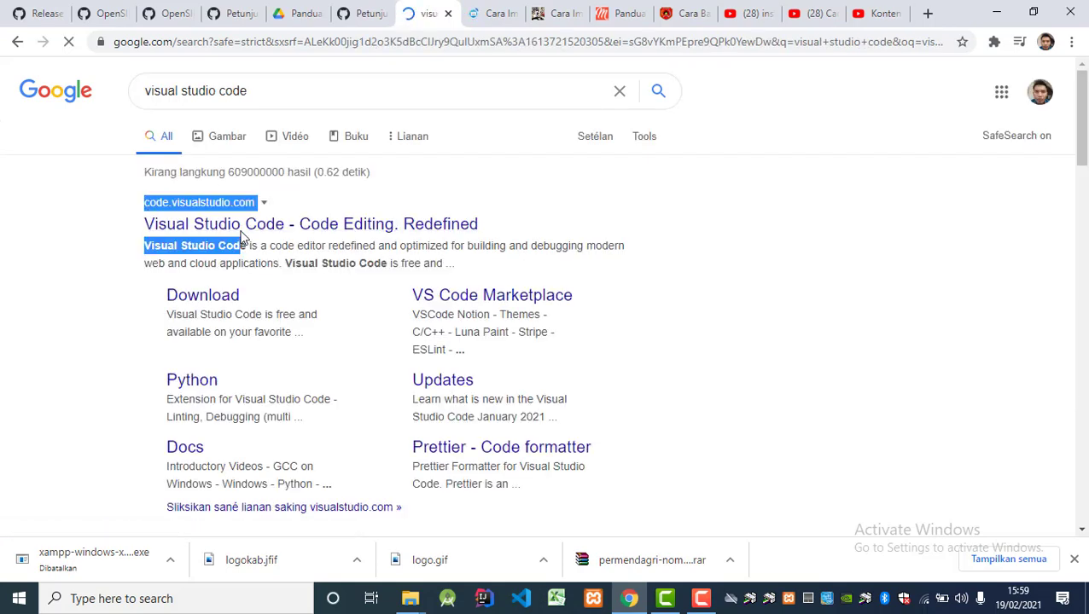
pyautogui.click(242, 234)
pyautogui.click(499, 13)
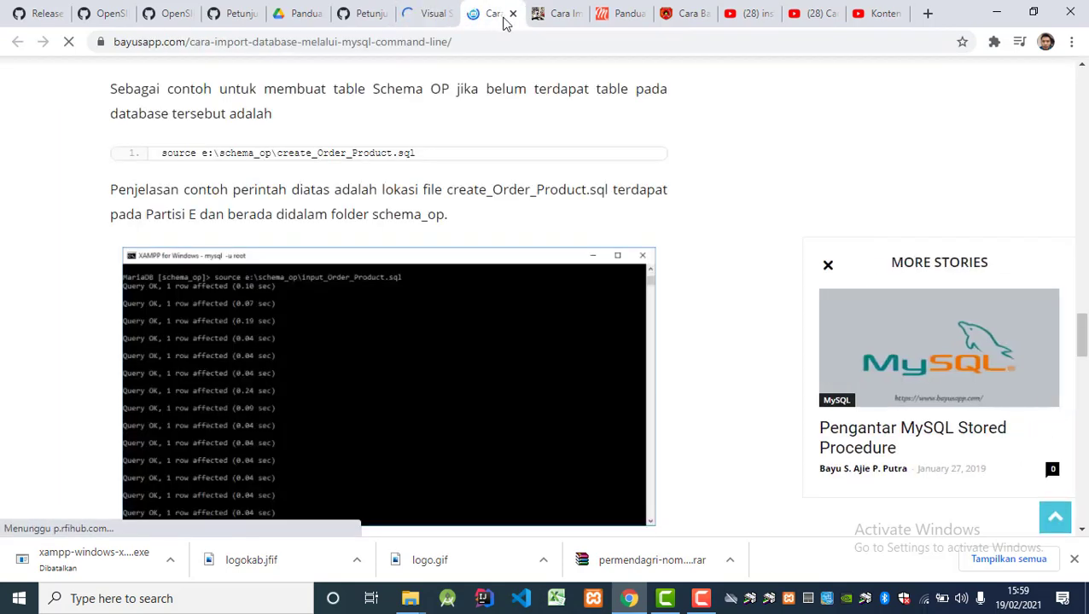
pyautogui.click(423, 14)
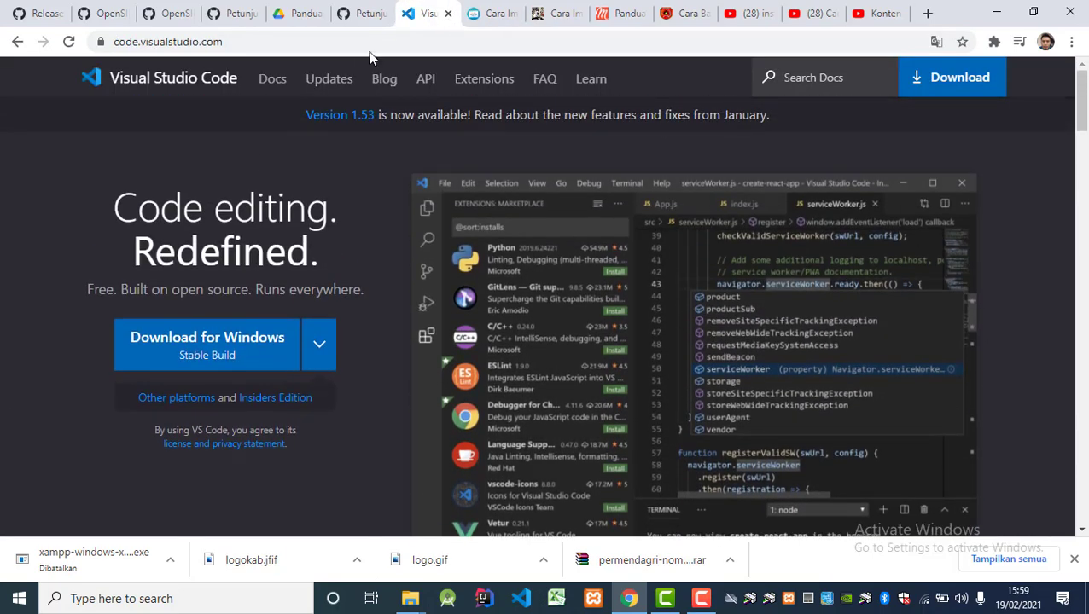
pyautogui.click(12, 42)
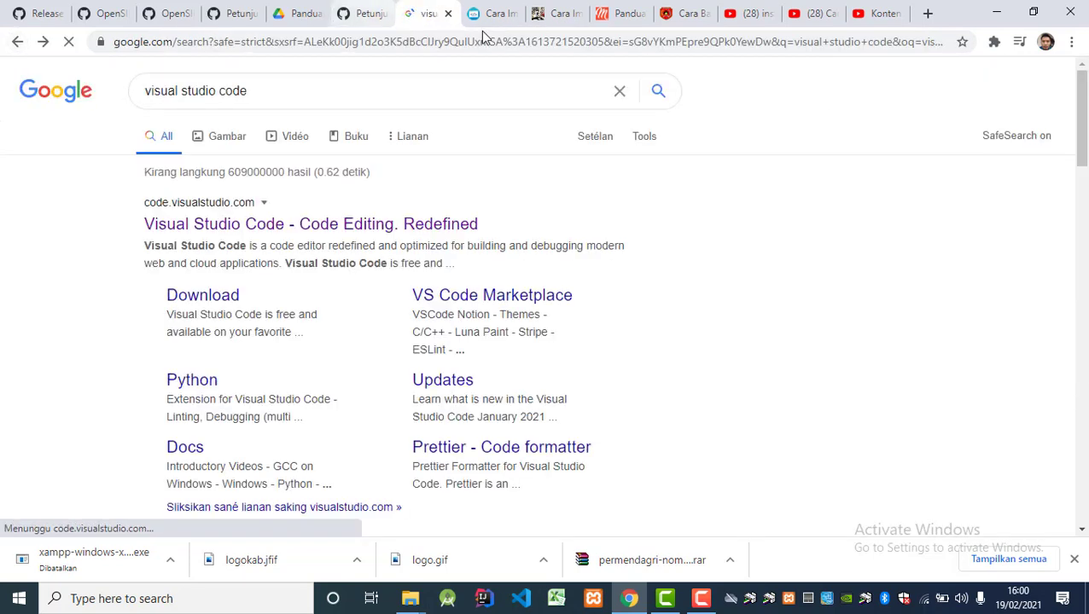
# Compare the two OpenSID v21.02 source tree tabs and close the duplicate.
pyautogui.click(94, 13)
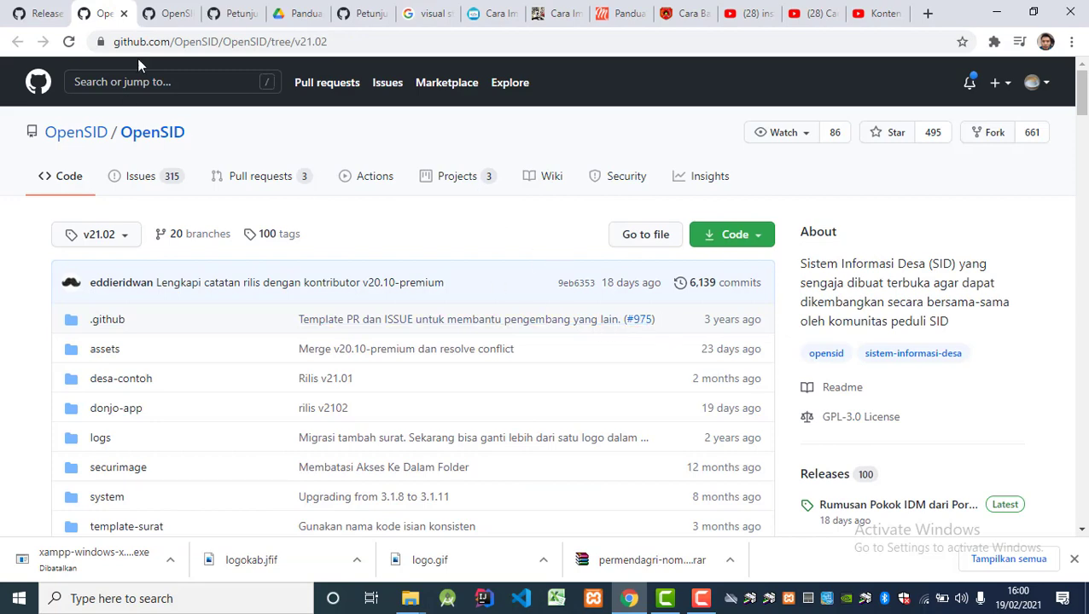
pyautogui.moveTo(126, 17); pyautogui.dragTo(179, 18)
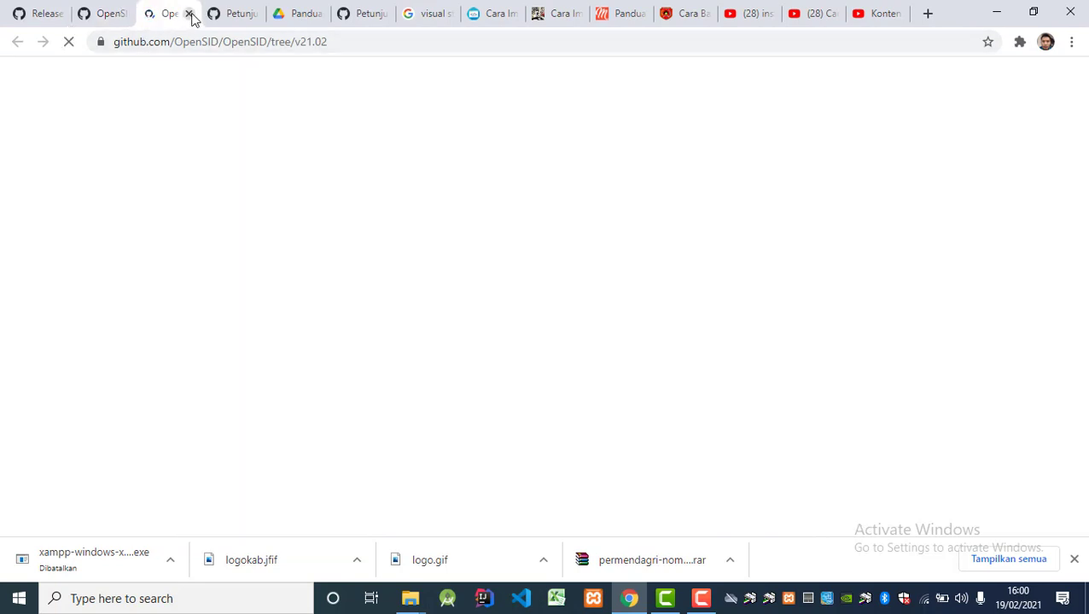
pyautogui.click(189, 13)
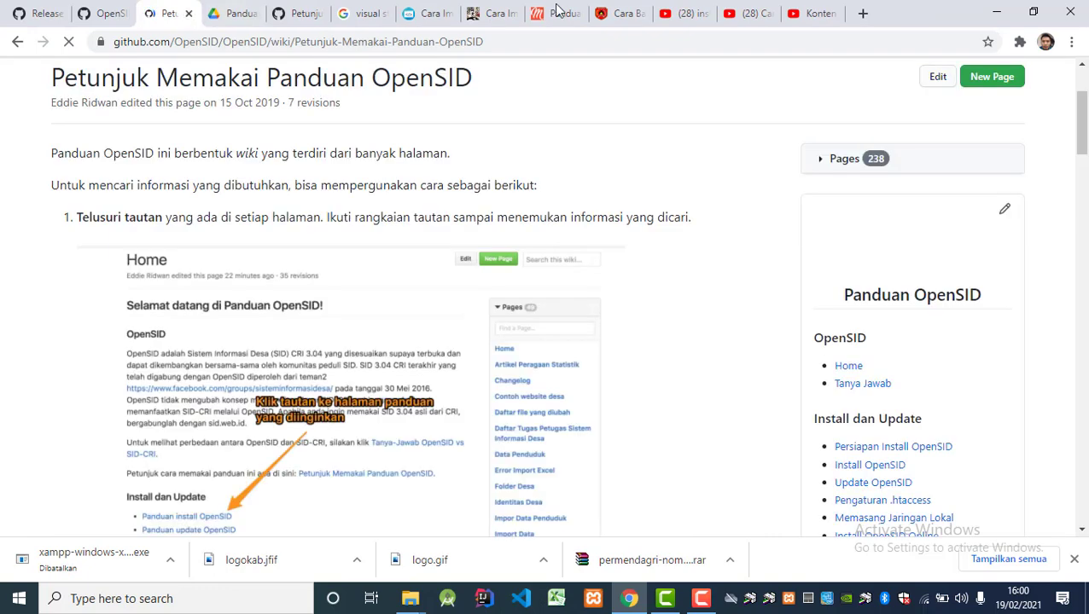
# Check the other open OpenSID guide and release tabs, and close the remaining v21.02 source tree tab.
pyautogui.click(296, 14)
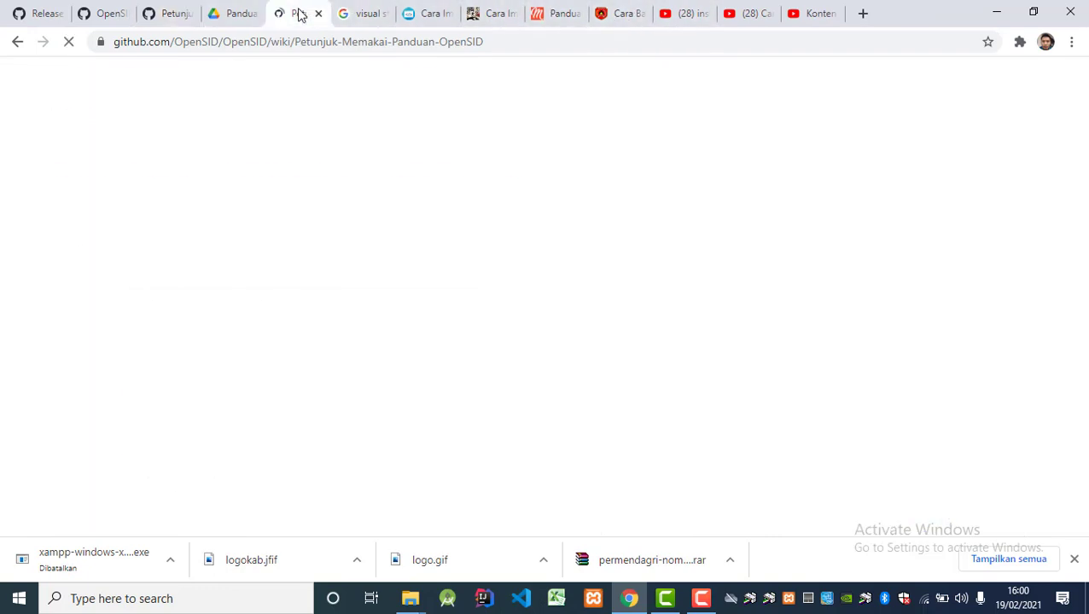
pyautogui.click(232, 14)
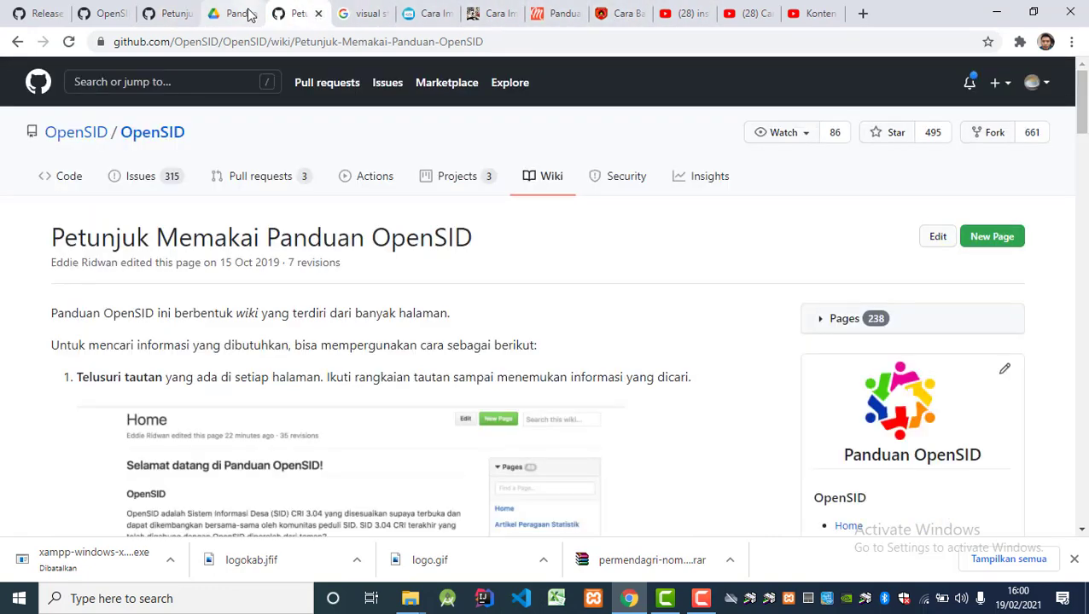
pyautogui.click(109, 14)
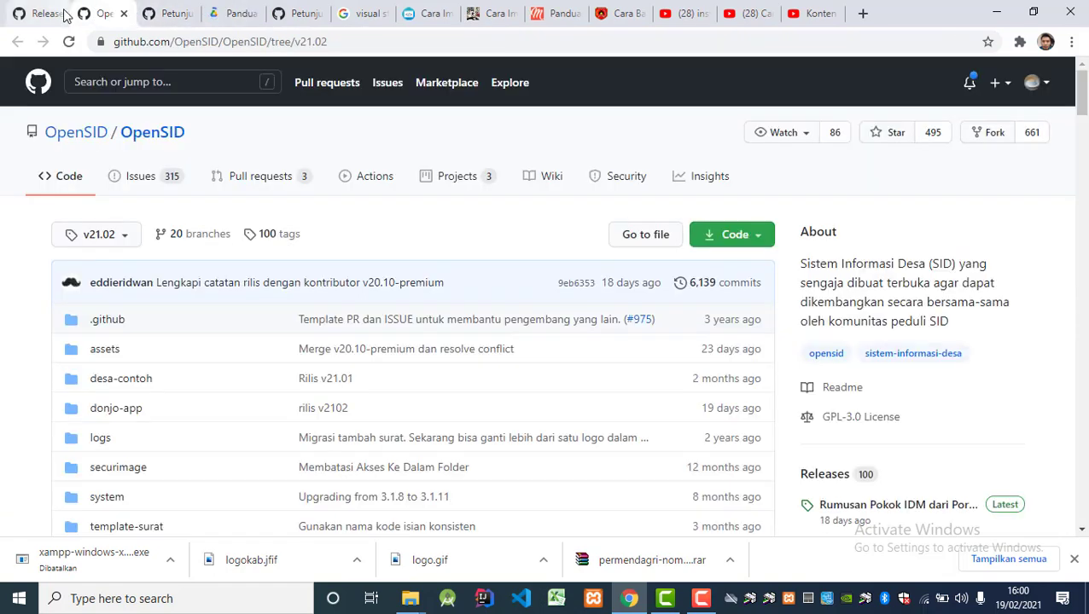
pyautogui.click(38, 14)
pyautogui.click(114, 16)
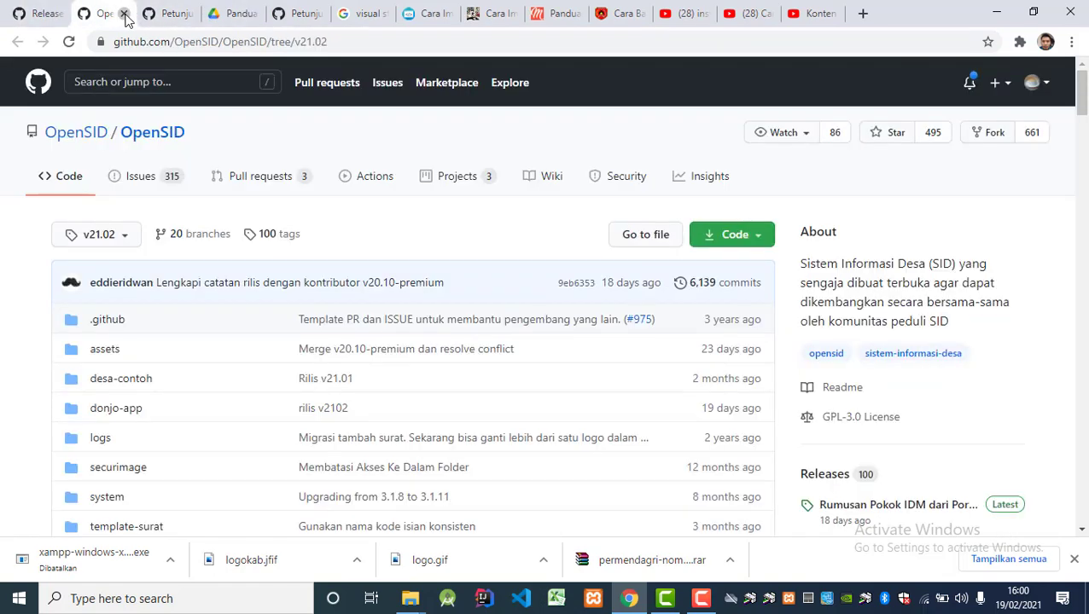
pyautogui.click(124, 14)
# Look over the "Petunjuk Memakai Panduan OpenSID" wiki page and close its tab.
pyautogui.scroll(2, 165, 240)
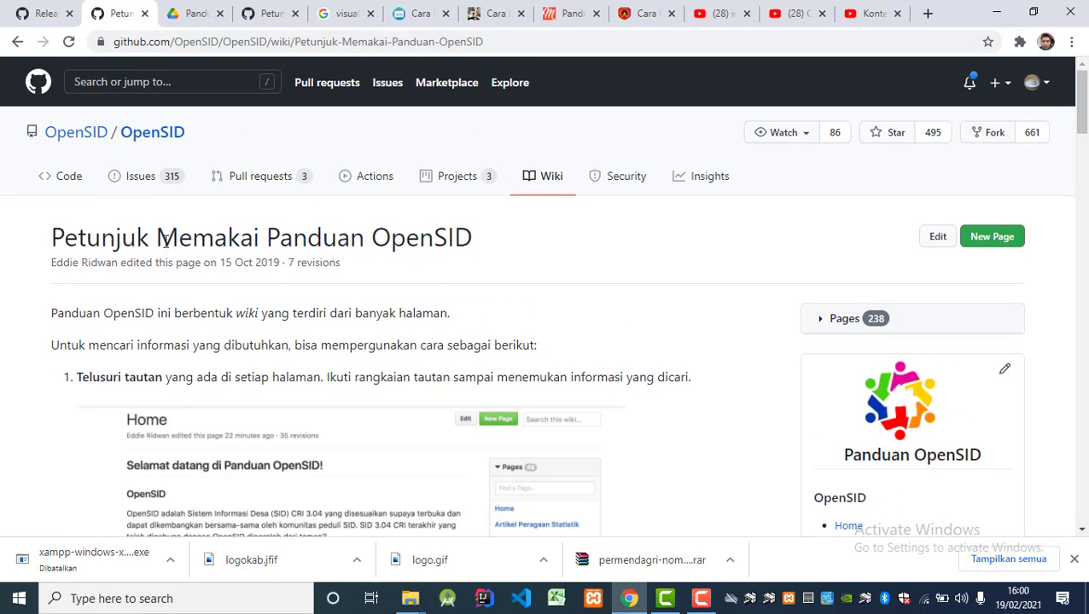
pyautogui.scroll(-3, 260, 207)
pyautogui.scroll(3, 341, 304)
pyautogui.click(144, 14)
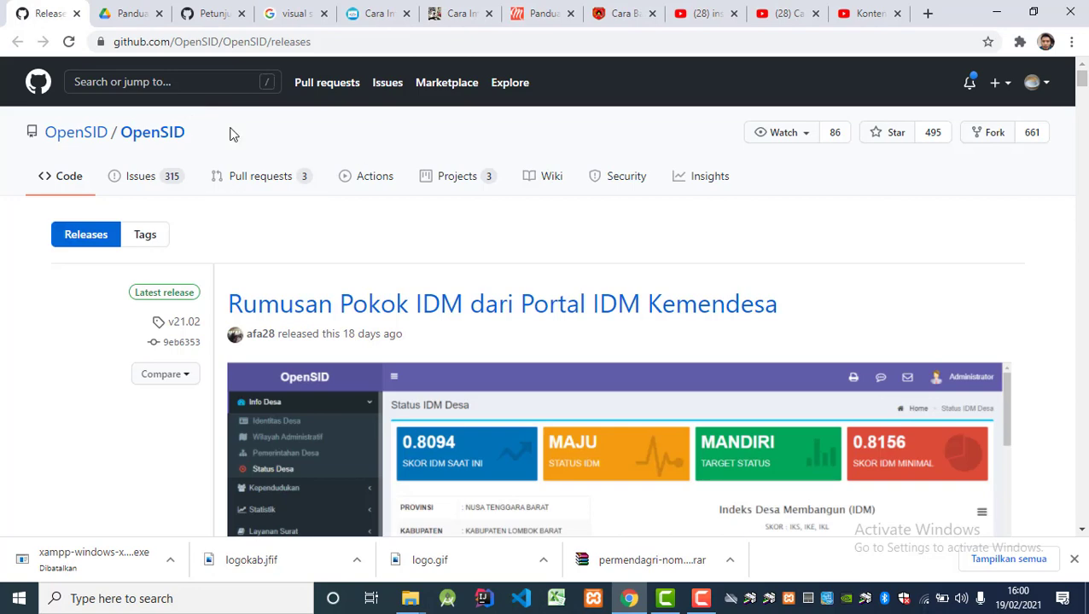
# Open the latest release's v21.02 tag in a new browser tab from the OpenSID releases page.
pyautogui.scroll(-2, 213, 213)
pyautogui.scroll(2, 189, 325)
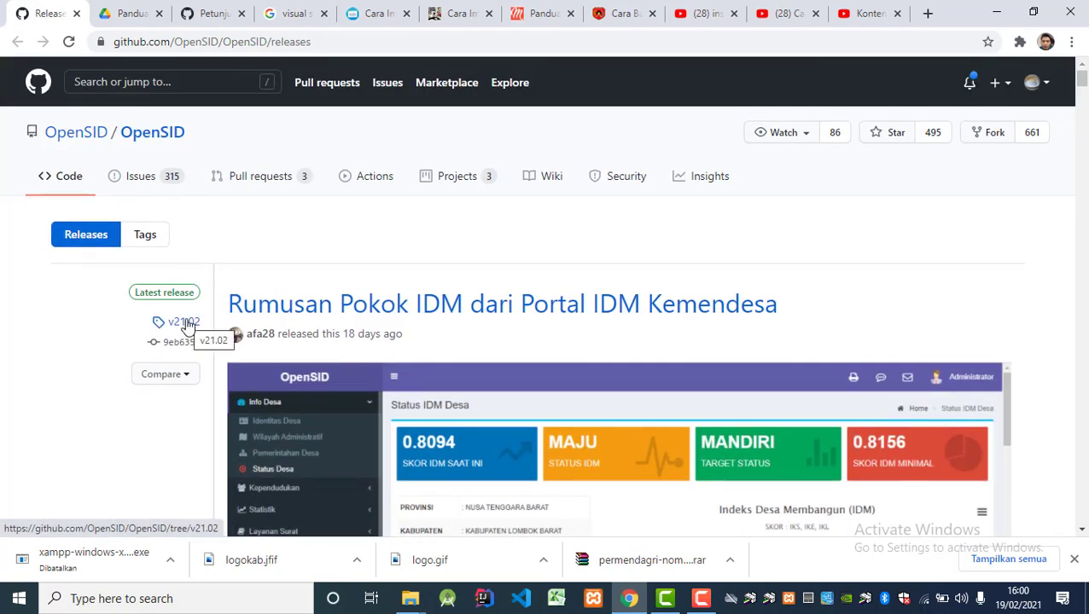
pyautogui.rightClick(188, 325)
pyautogui.click(218, 335)
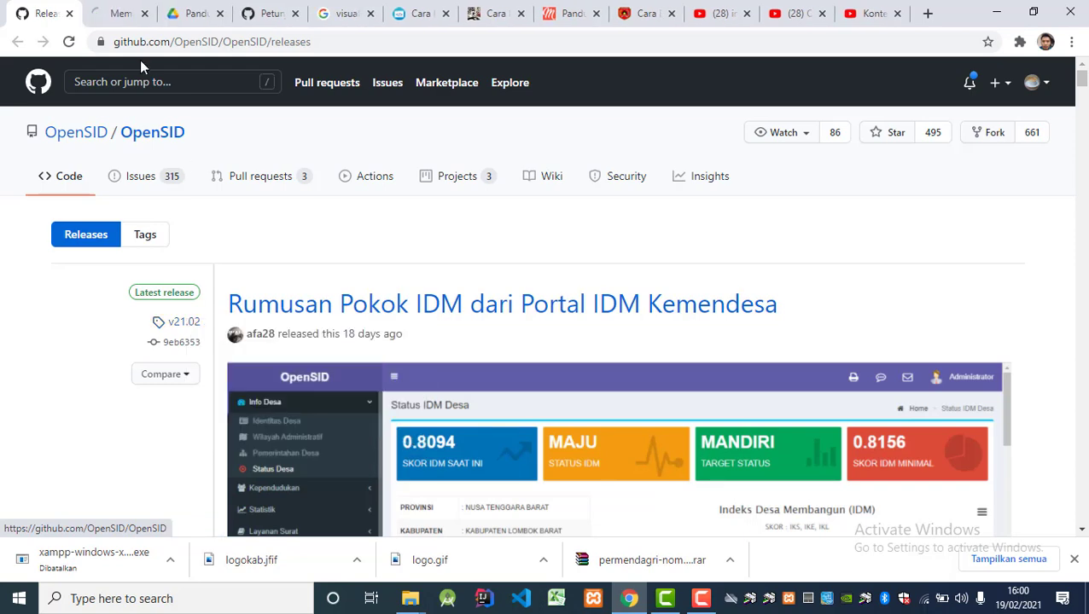
# Download the OpenSID v21.02 source code as a ZIP archive from the tag's repository page.
pyautogui.click(152, 14)
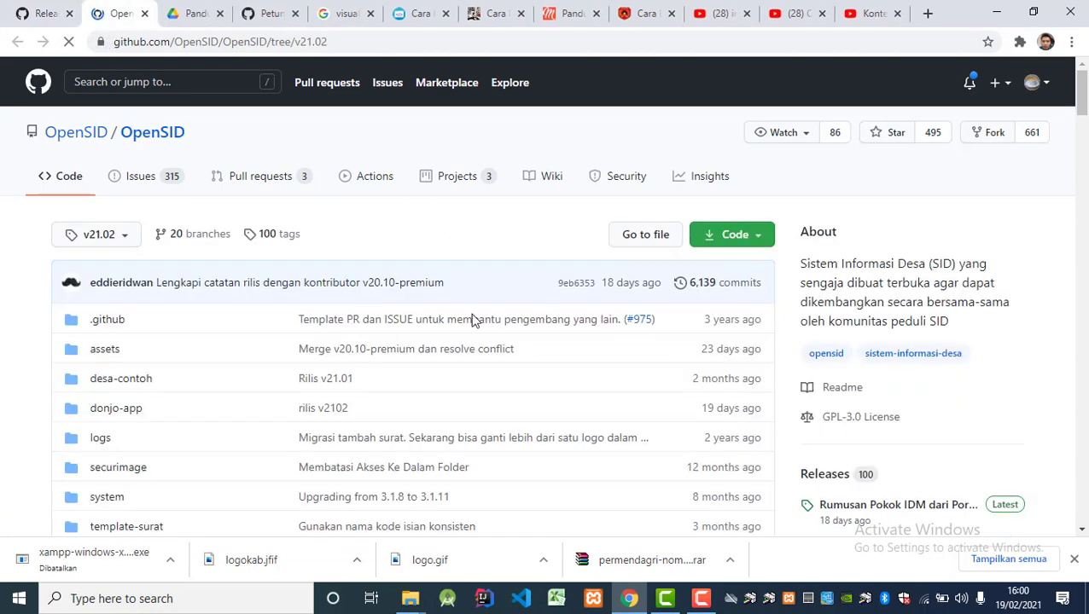
pyautogui.scroll(-1, 275, 308)
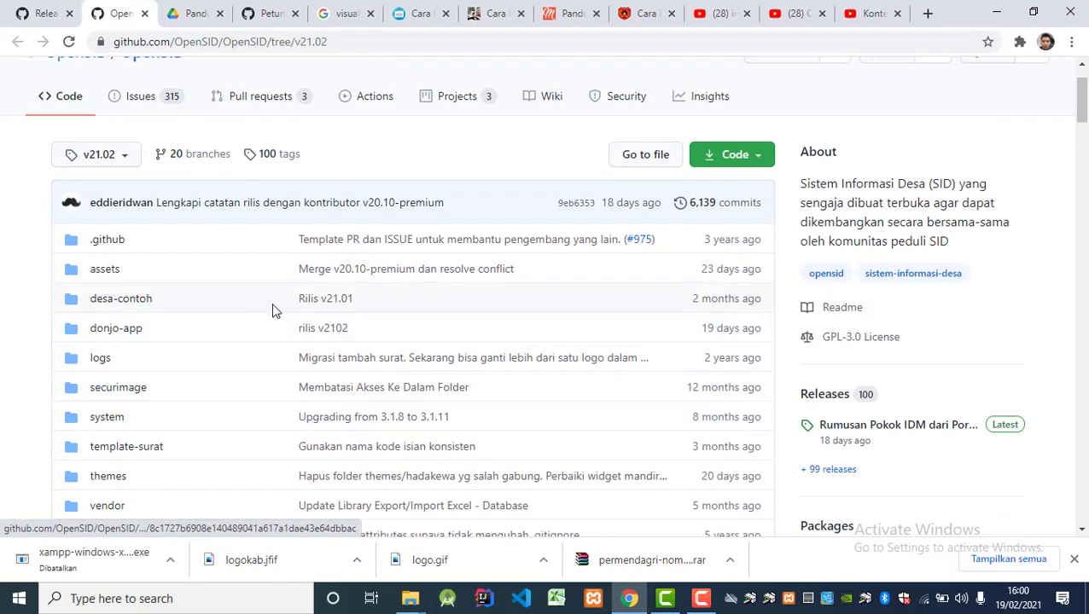
pyautogui.click(728, 158)
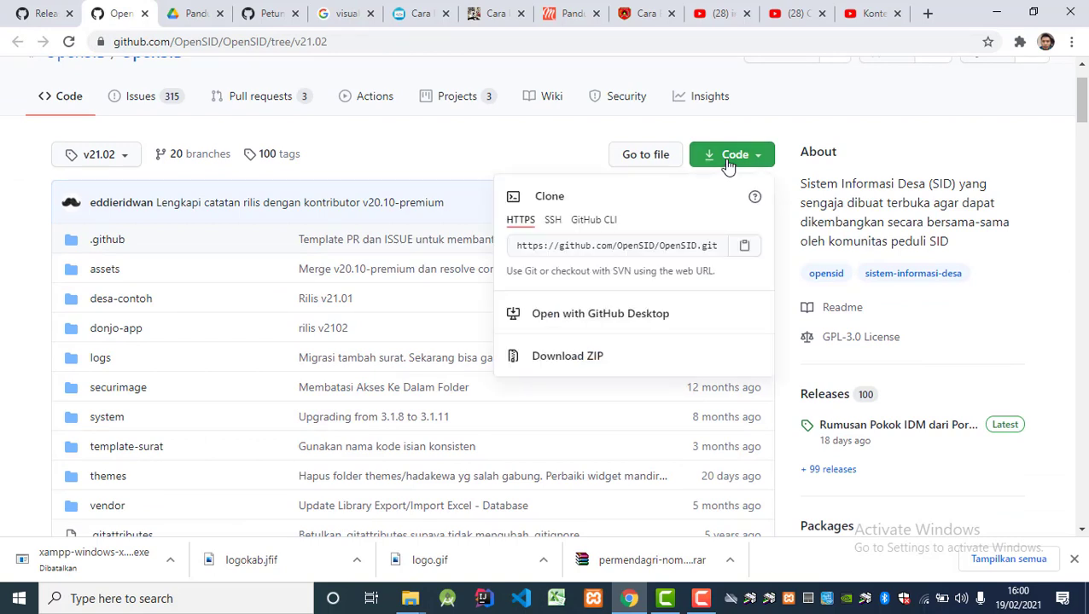
pyautogui.click(592, 360)
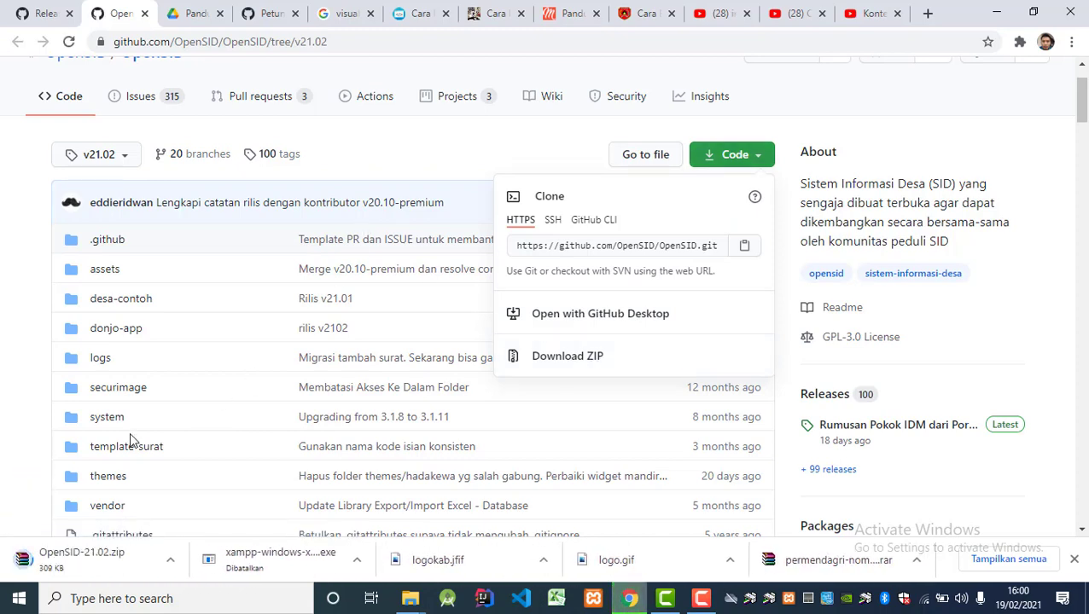
pyautogui.scroll(-3, 275, 329)
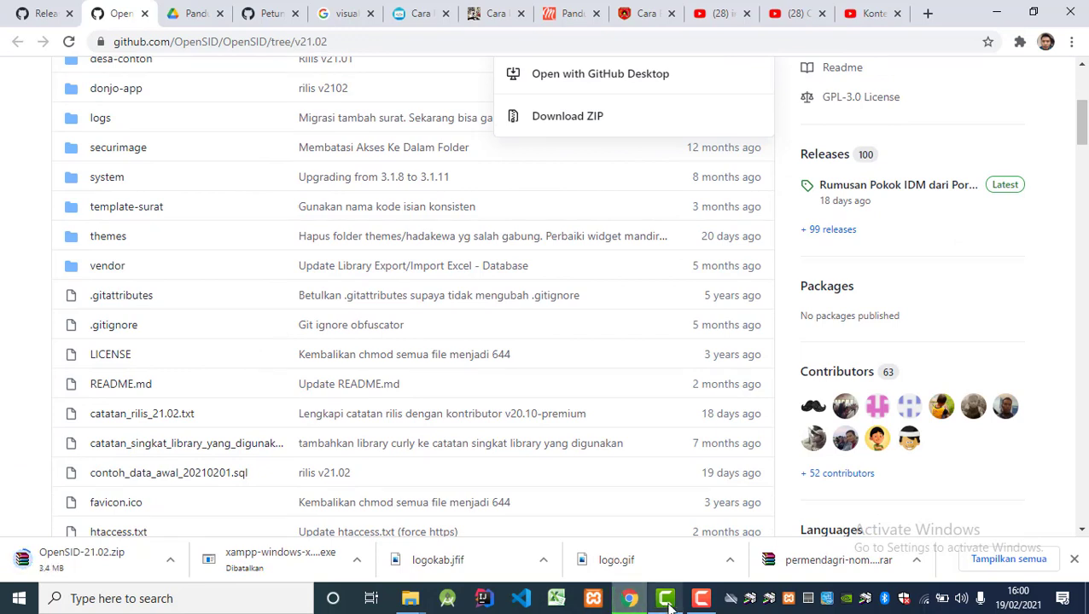
pyautogui.moveTo(670, 605)
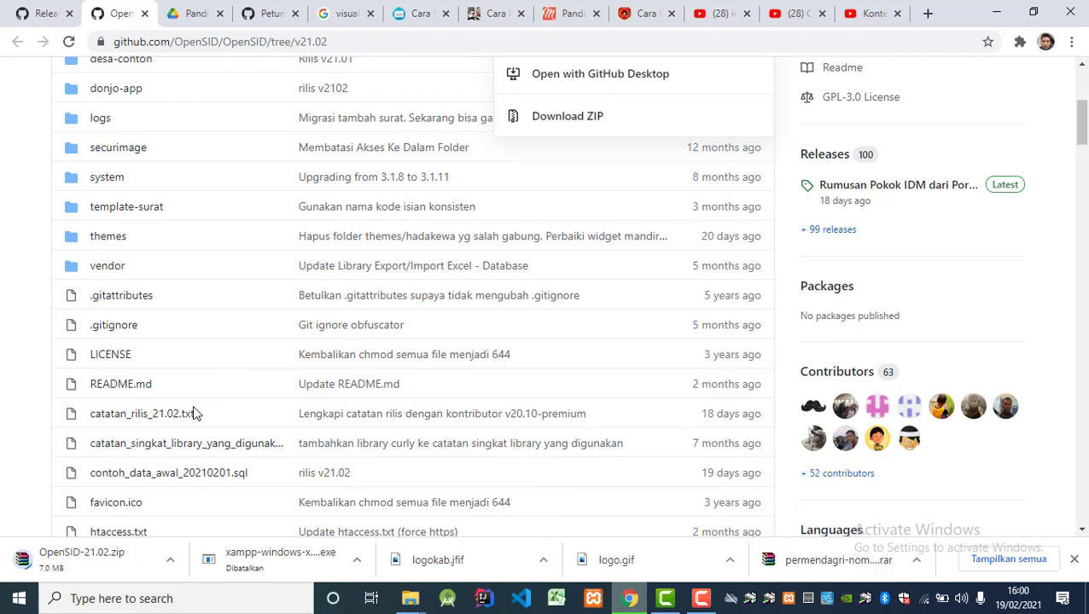
pyautogui.click(356, 564)
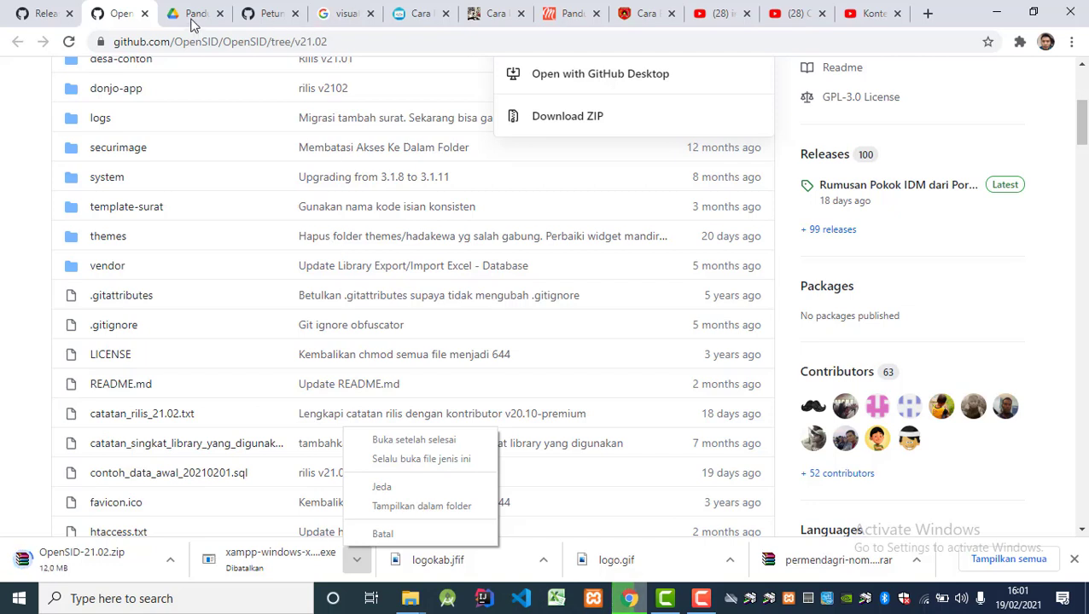
pyautogui.click(700, 598)
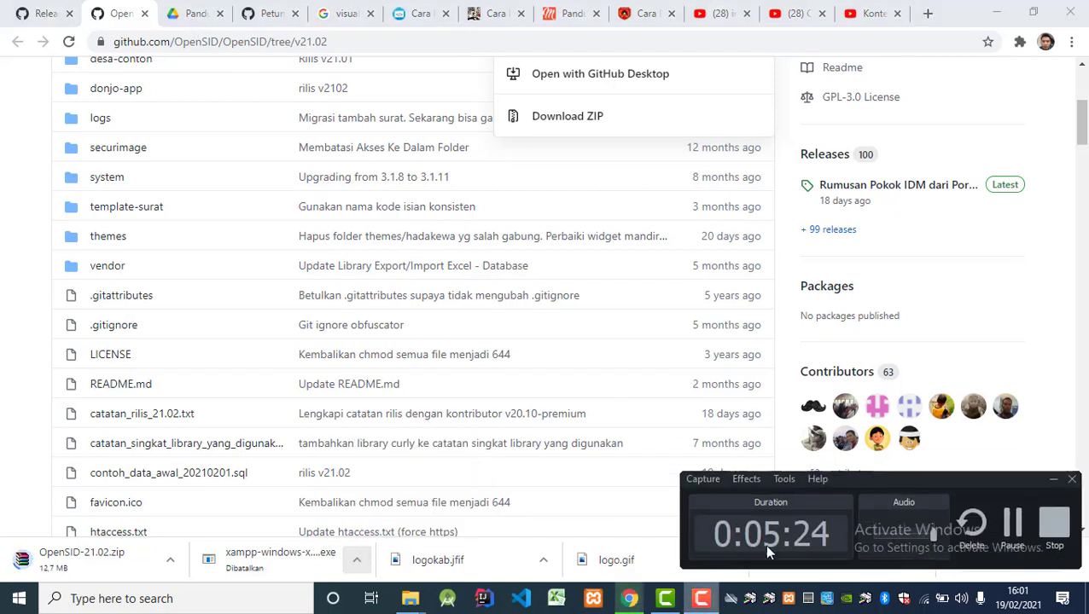
pyautogui.click(1011, 525)
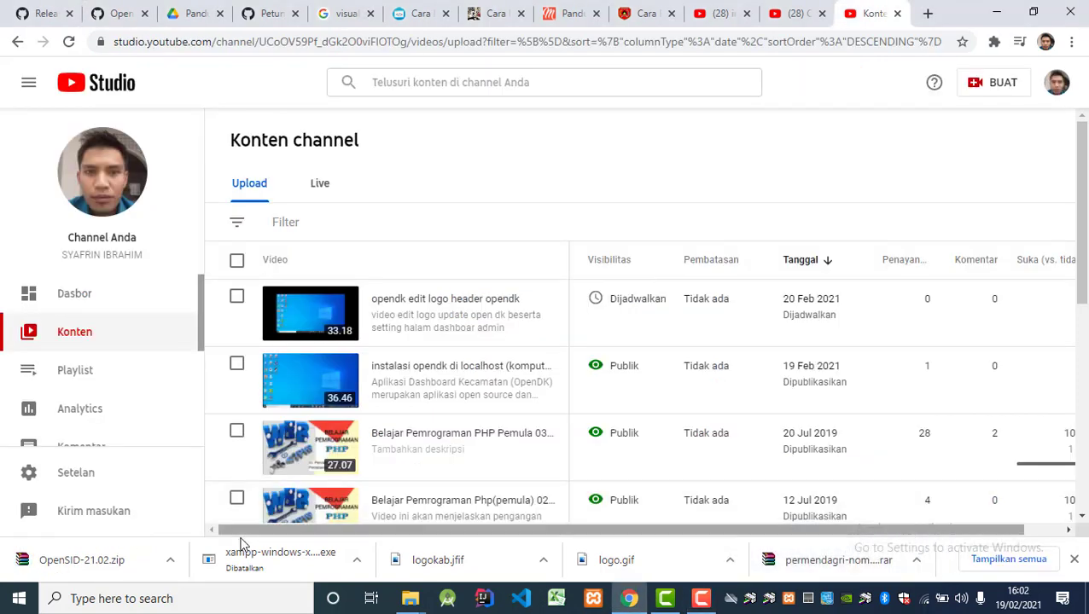
pyautogui.click(698, 602)
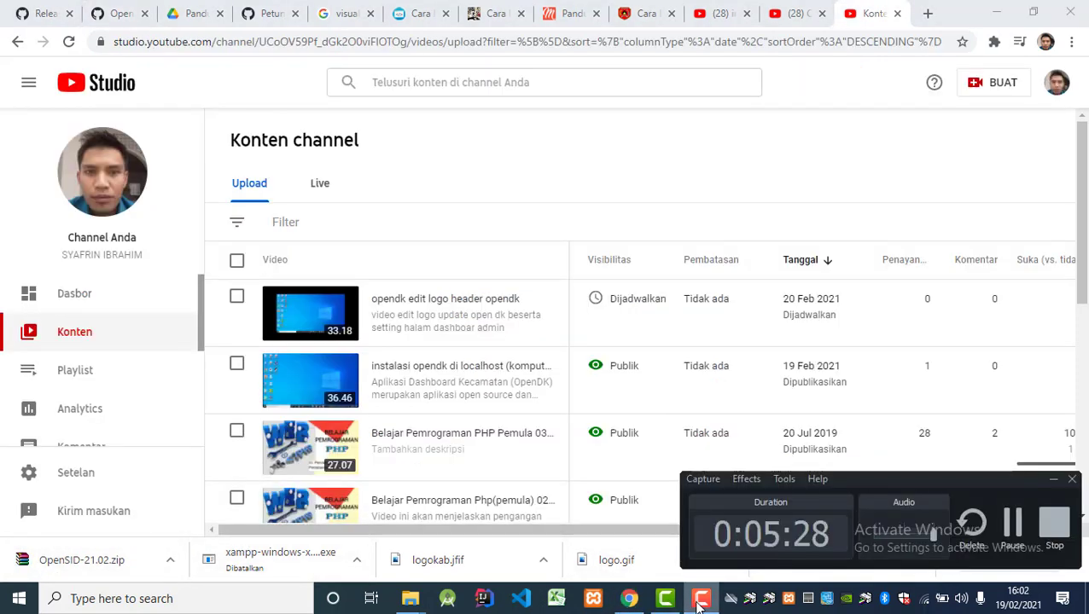
pyautogui.click(698, 602)
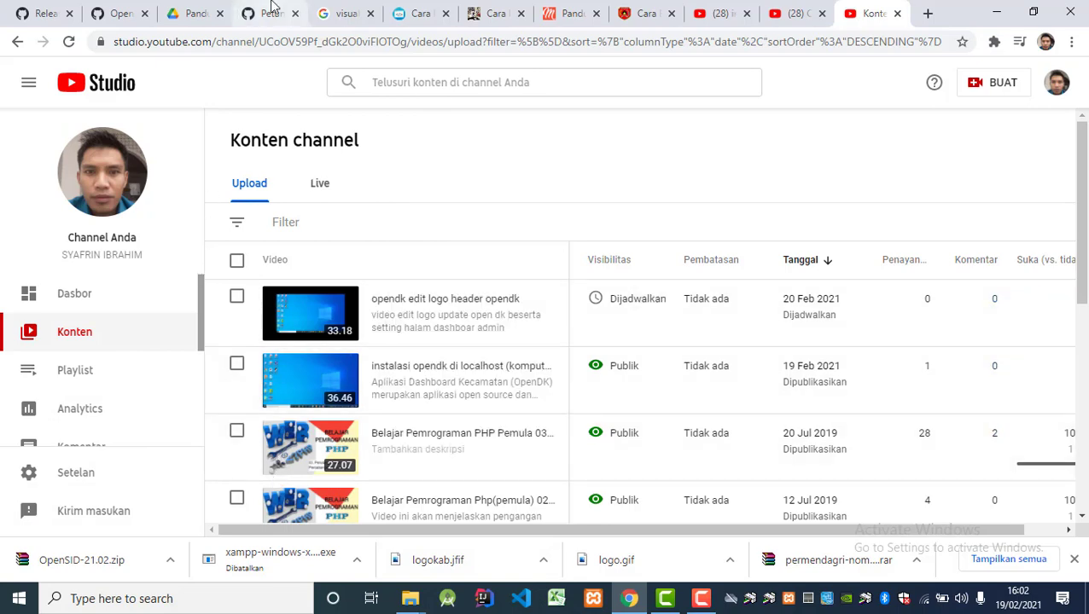
# Return to the OpenSID releases page and show the downloaded OpenSID-21.02.zip in its folder.
pyautogui.click(120, 12)
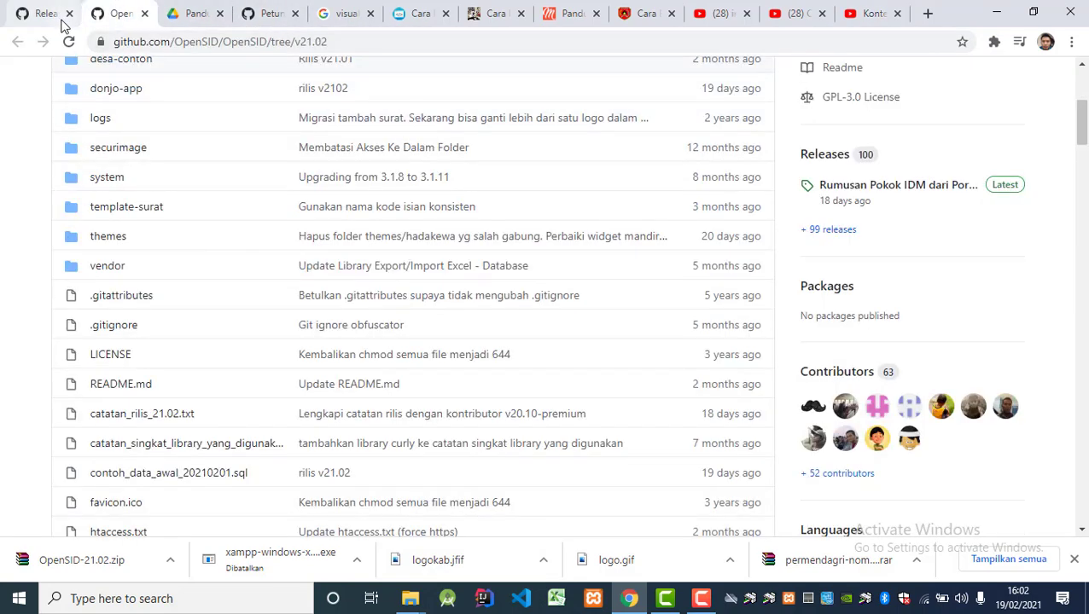
pyautogui.click(47, 14)
pyautogui.click(169, 561)
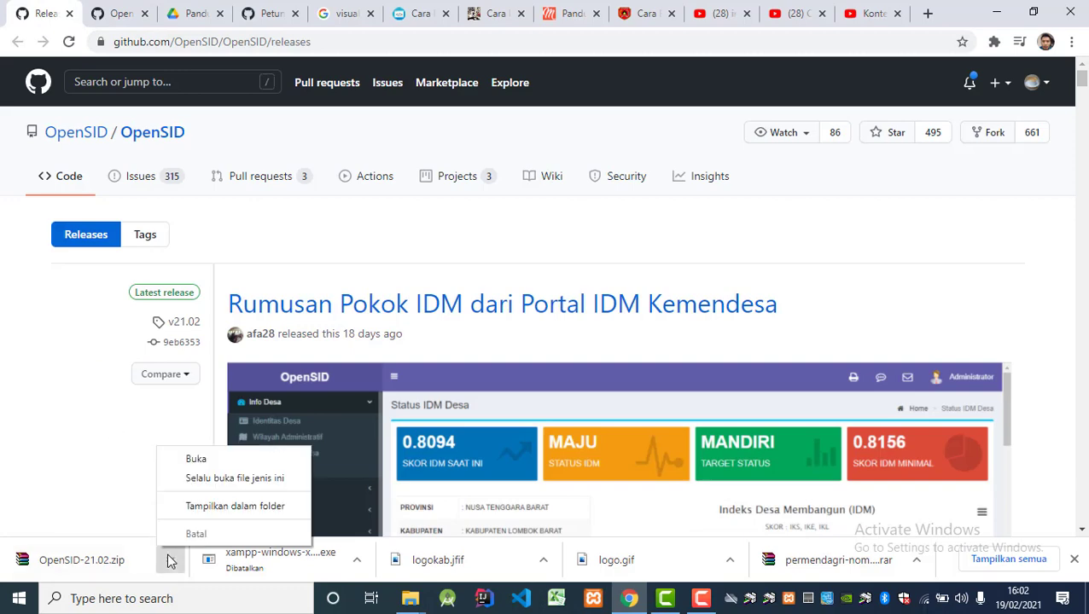
pyautogui.click(199, 510)
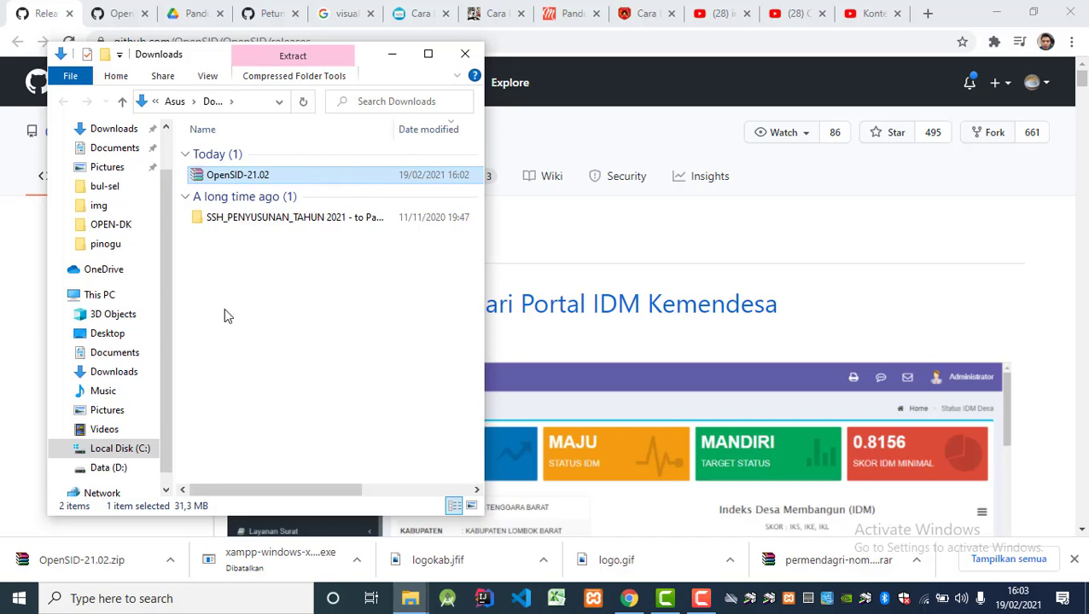
# Create a folder named open-sid on the Data (D:) drive and open it.
pyautogui.click(109, 468)
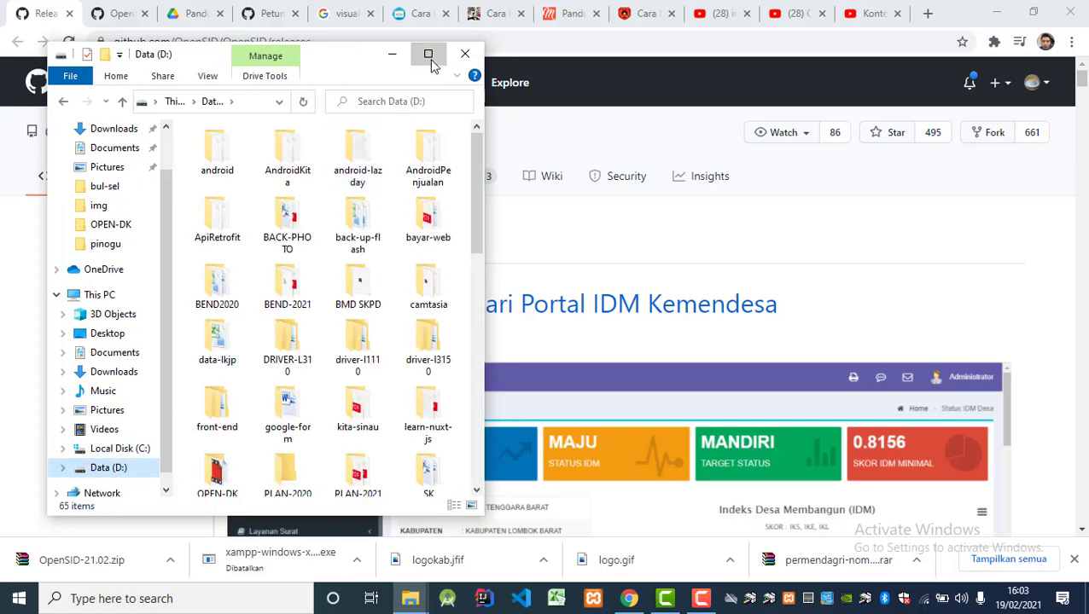
pyautogui.click(429, 56)
pyautogui.hotkey('ctrl', 'shift', 'n')
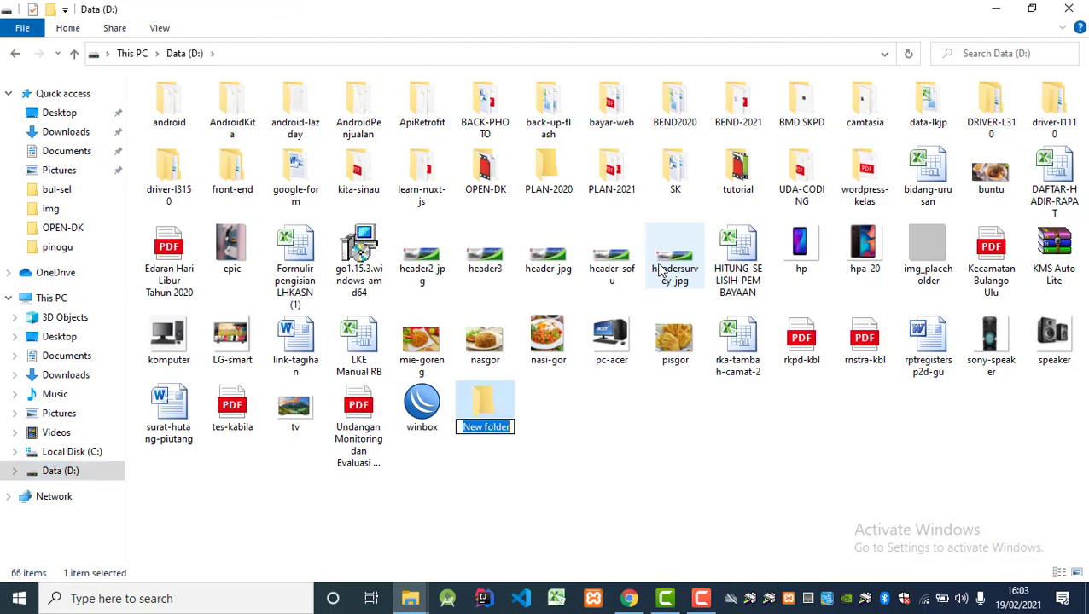
pyautogui.write('open-sid')
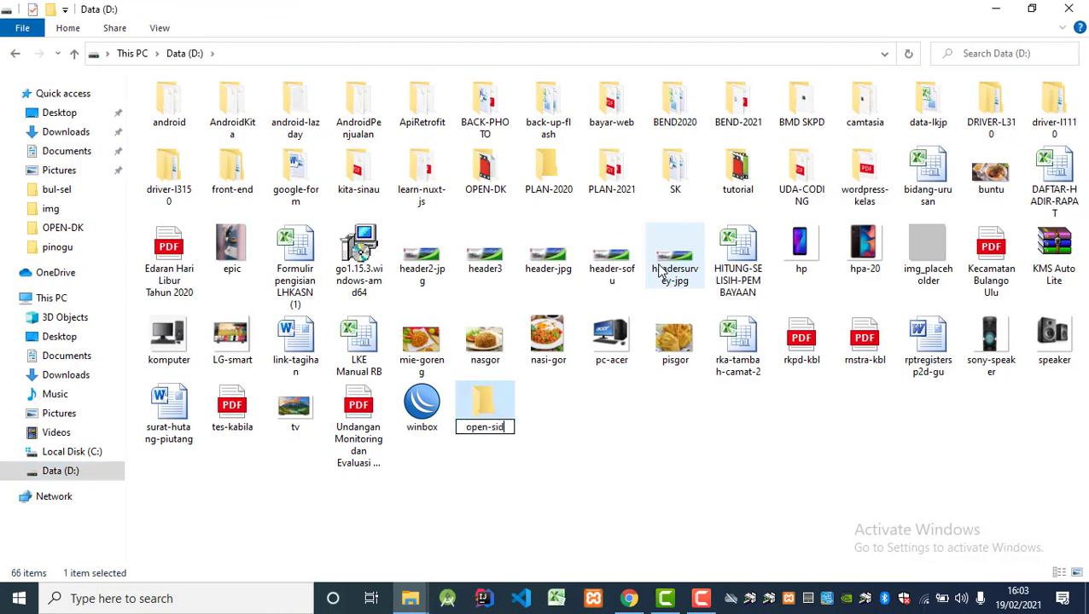
pyautogui.press('Return')
pyautogui.doubleClick(497, 404)
# Paste the OpenSID-21.02 archive into the open-sid folder and extract it into its own OpenSID-21.02 subfolder.
pyautogui.rightClick(516, 241)
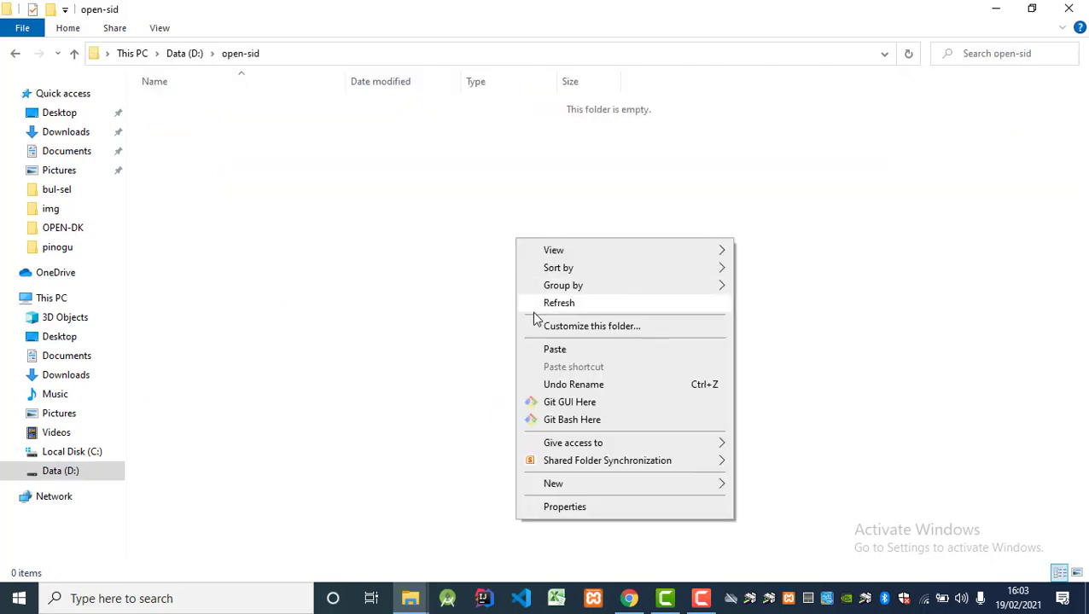
pyautogui.click(553, 351)
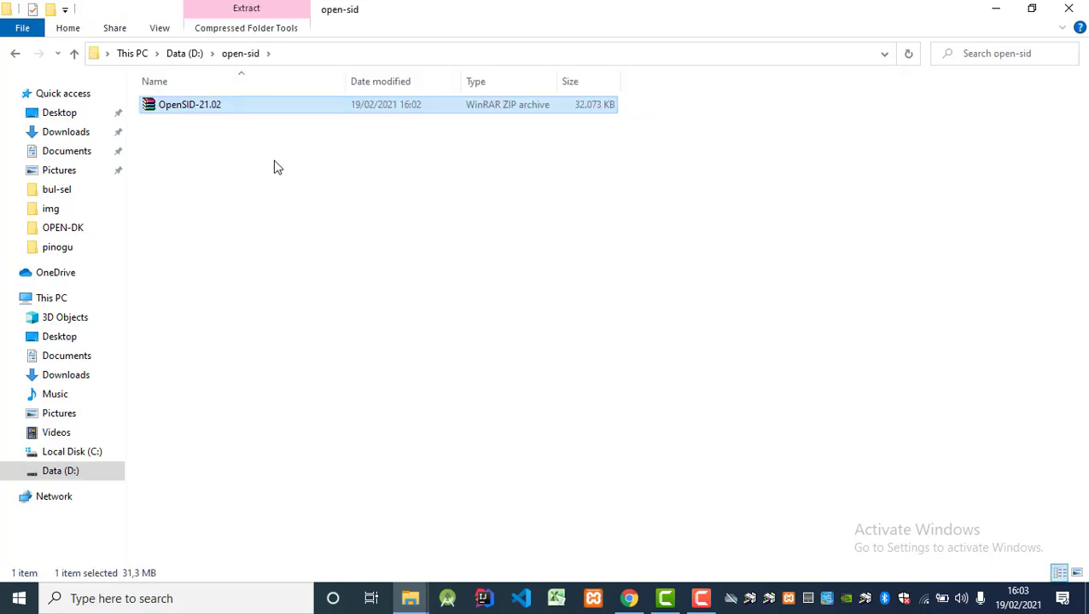
pyautogui.rightClick(244, 116)
pyautogui.click(219, 107)
pyautogui.rightClick(219, 110)
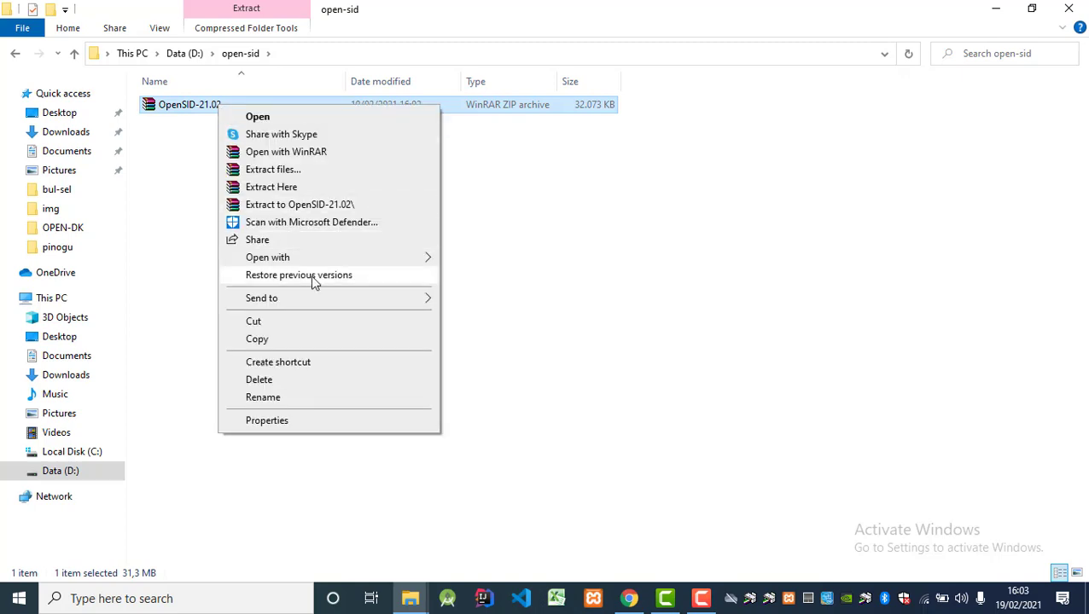
pyautogui.click(313, 205)
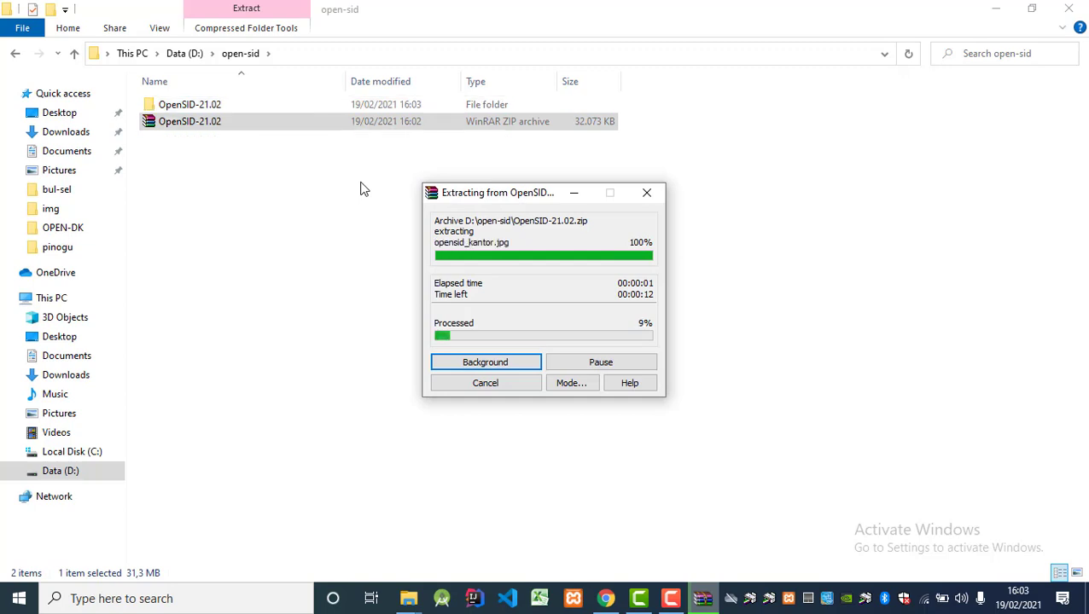
# Open the extracted OpenSID-21.02 folder and its inner OpenSID-21.02 folder, and select desa-contoh.
pyautogui.doubleClick(228, 109)
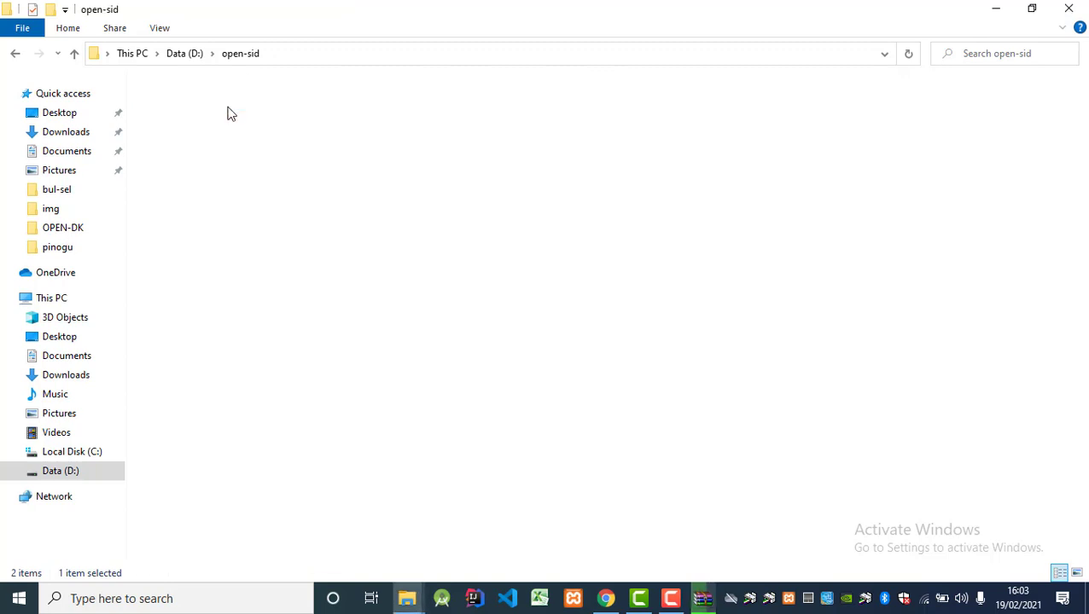
pyautogui.click(228, 108)
pyautogui.doubleClick(229, 112)
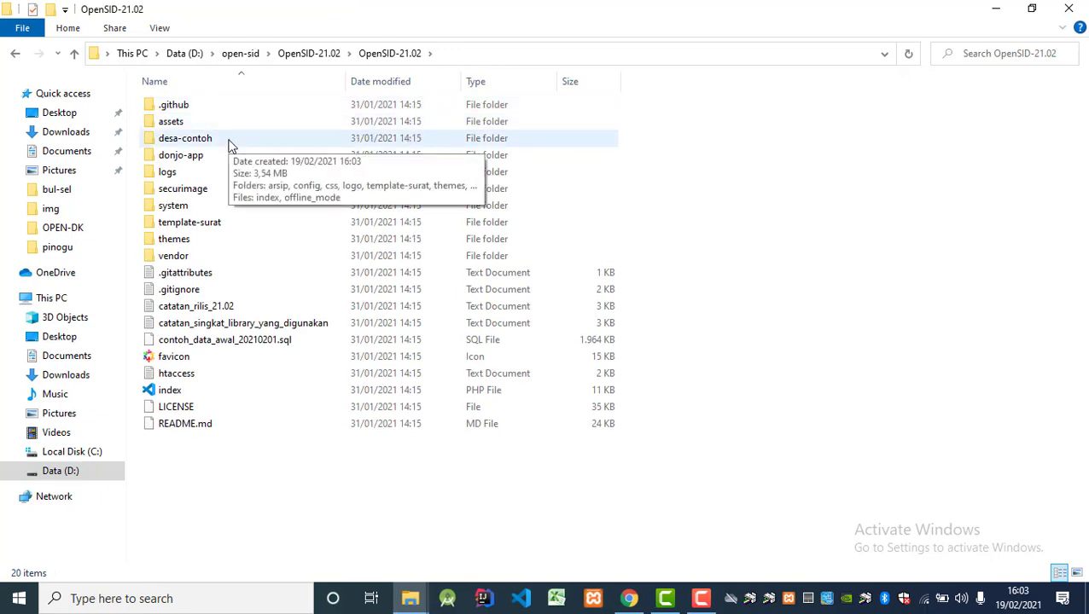
pyautogui.click(228, 145)
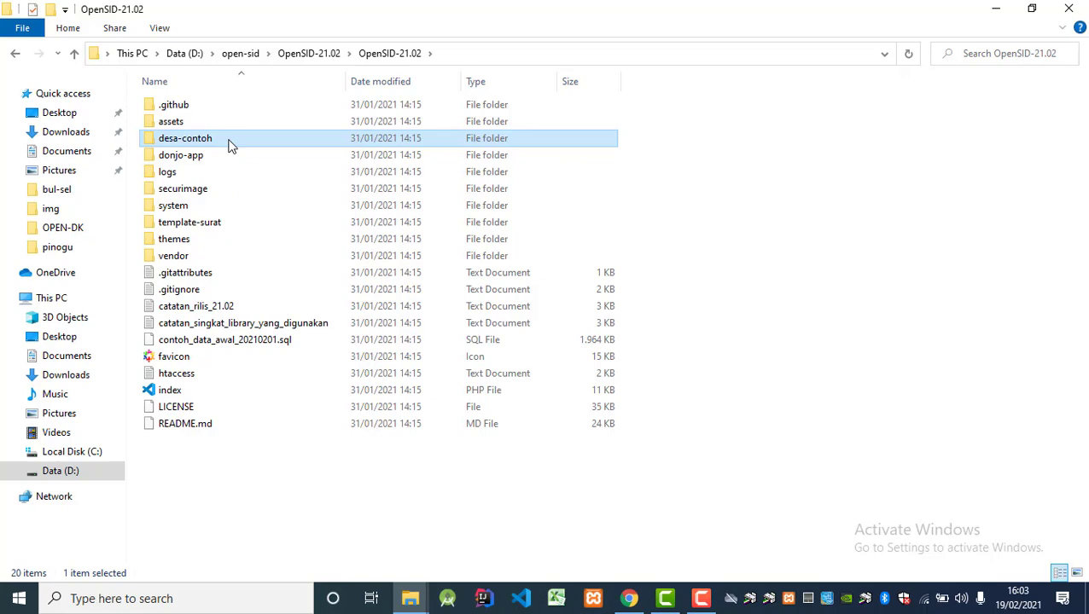
# Look through the browser's OpenSID source and wiki guide tabs and the article on importing a MySQL database through the command prompt.
pyautogui.click(628, 599)
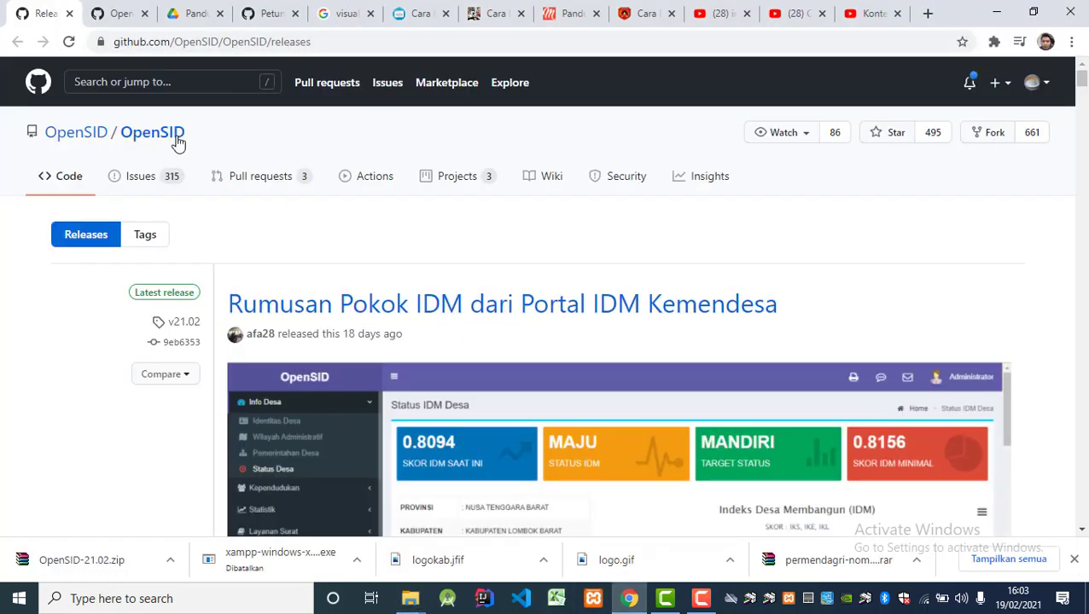
pyautogui.click(115, 14)
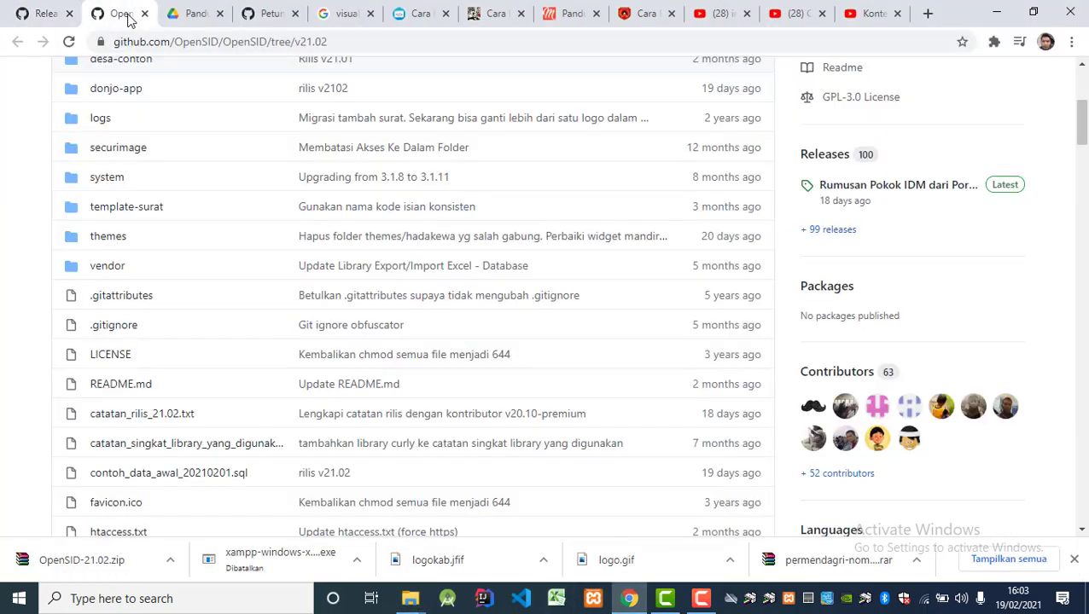
pyautogui.click(190, 13)
pyautogui.click(265, 14)
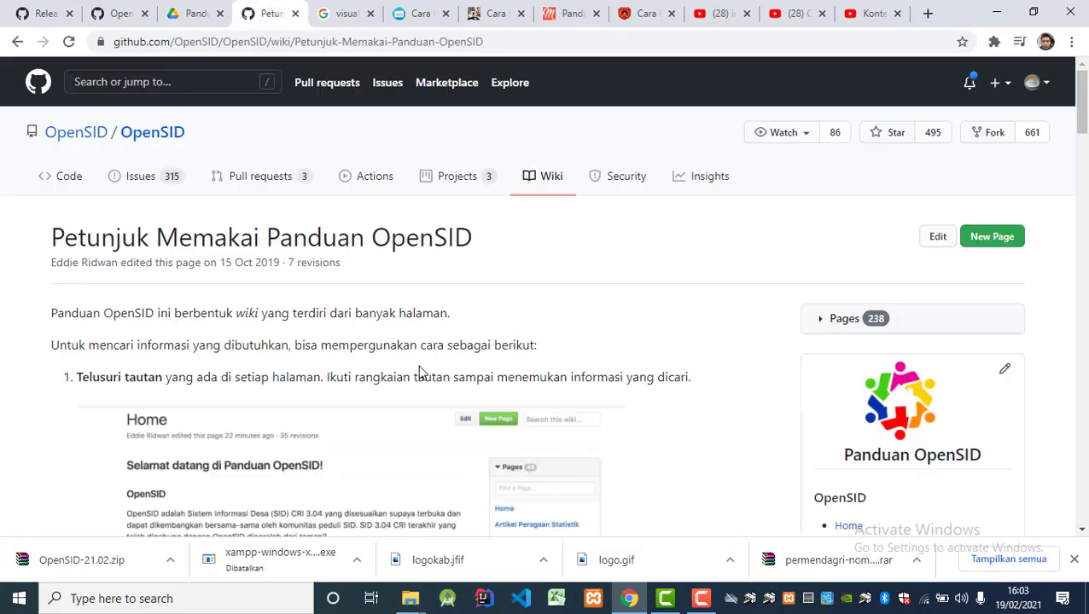
pyautogui.scroll(-5, 422, 384)
pyautogui.scroll(-10, 426, 394)
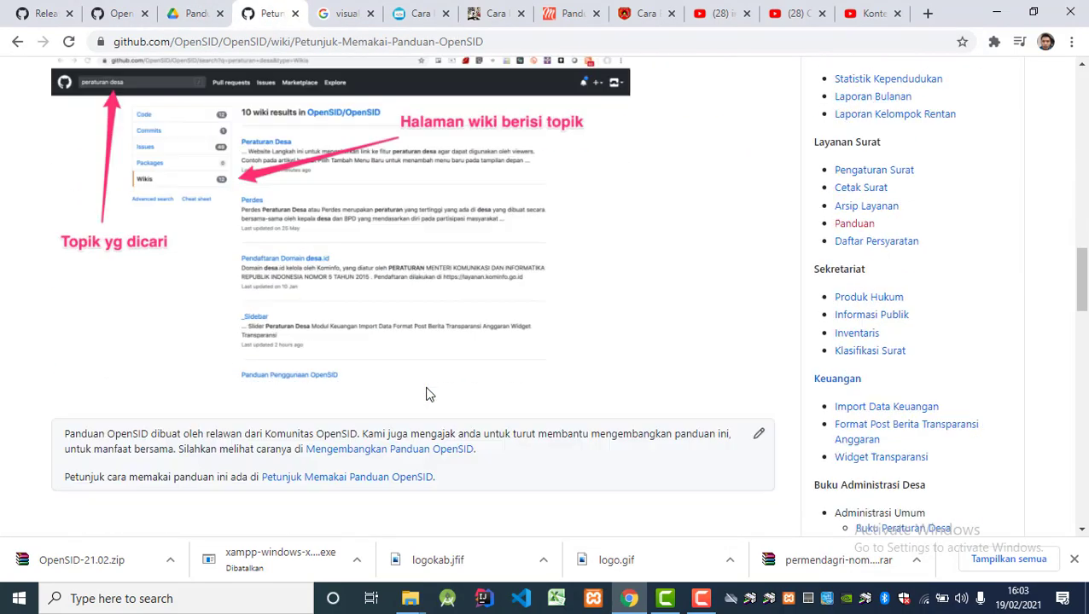
pyautogui.scroll(-6, 428, 393)
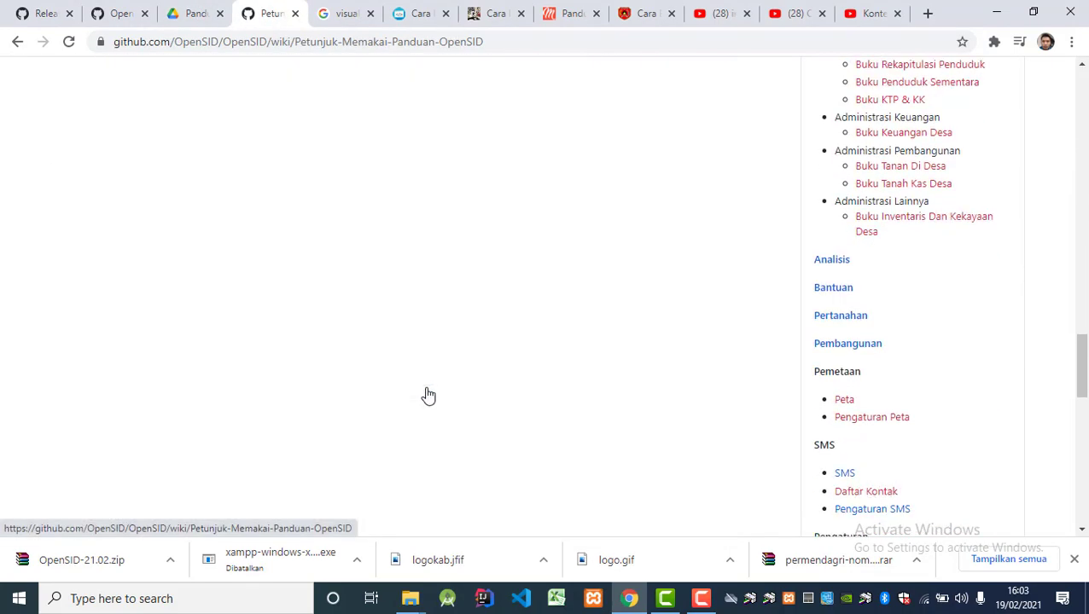
pyautogui.click(408, 15)
pyautogui.click(497, 14)
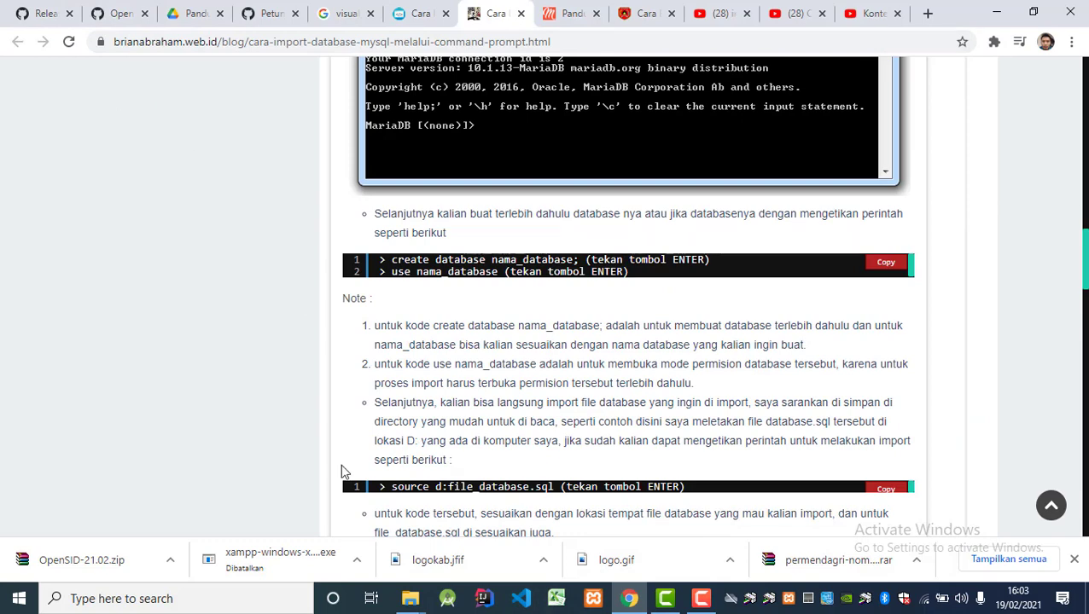
# Switch to the File Explorer window with the extracted source and go up to D:\open-sid\OpenSID-21.02, selecting its inner OpenSID-21.02 folder.
pyautogui.moveTo(409, 598)
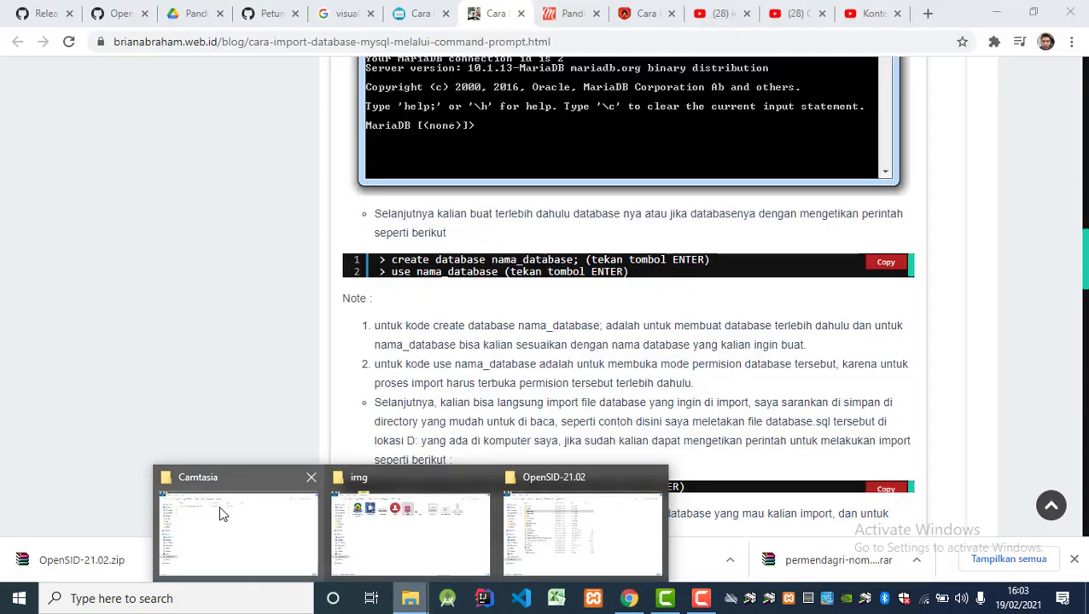
pyautogui.click(219, 513)
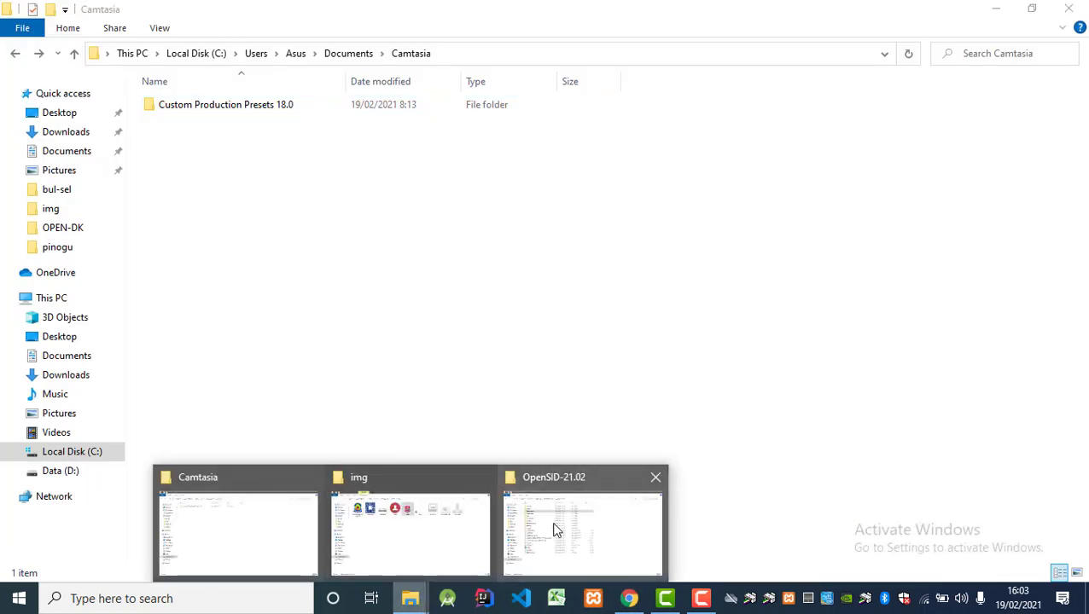
pyautogui.click(554, 530)
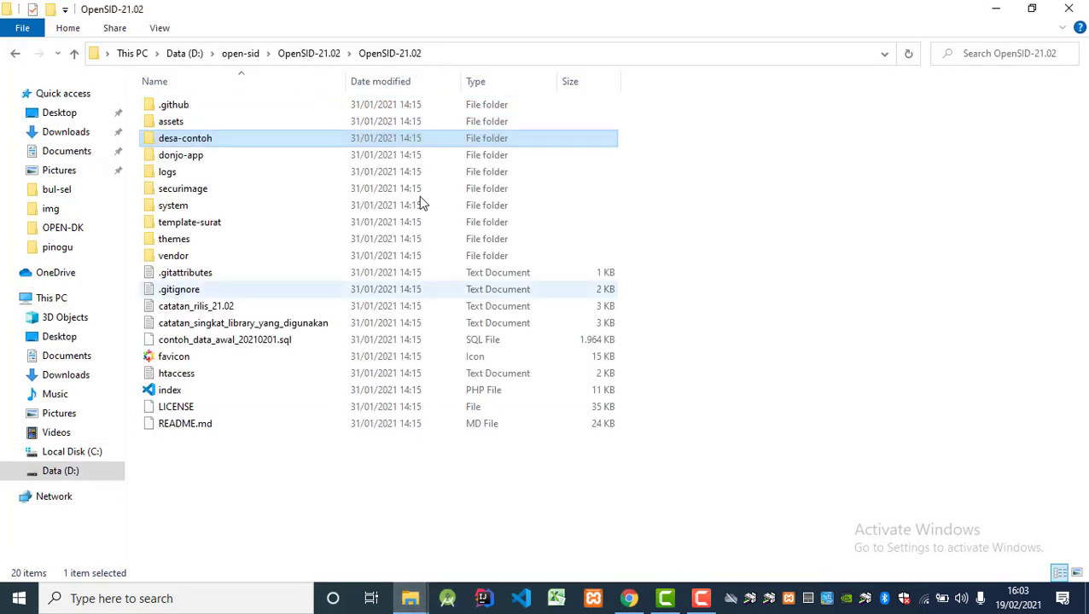
pyautogui.click(310, 55)
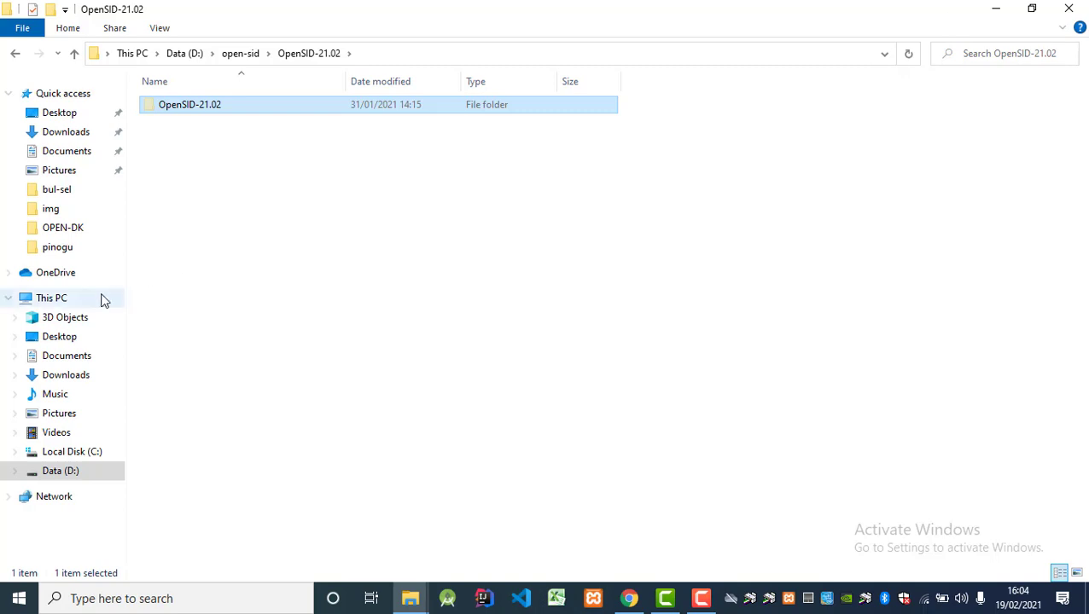
# Move the inner OpenSID-21.02 folder into the htdocs folder of xampp on Local Disk (C:).
pyautogui.click(54, 300)
pyautogui.click(405, 244)
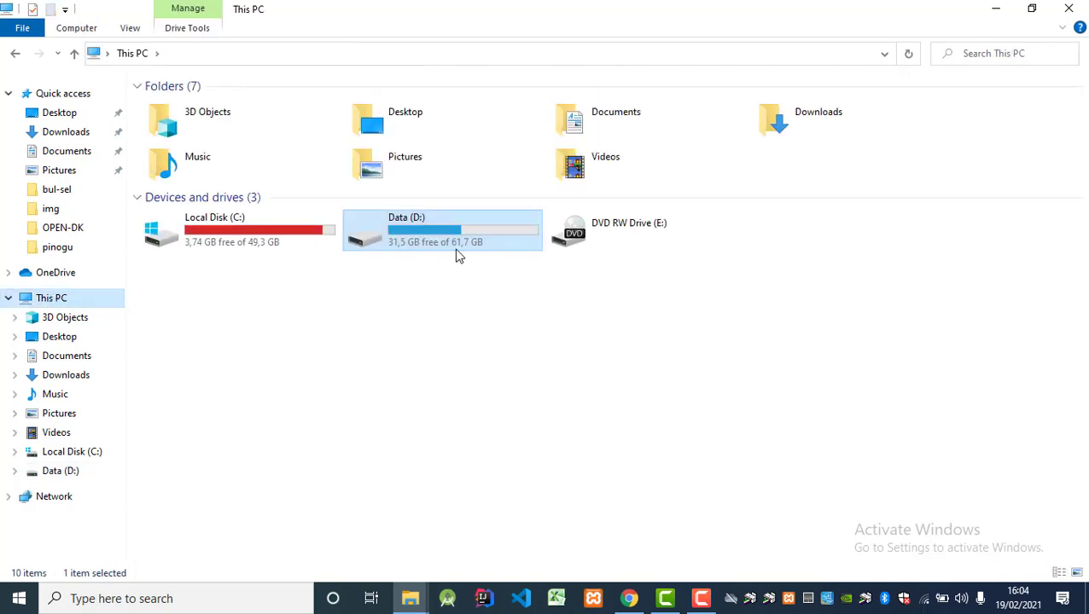
pyautogui.doubleClick(266, 232)
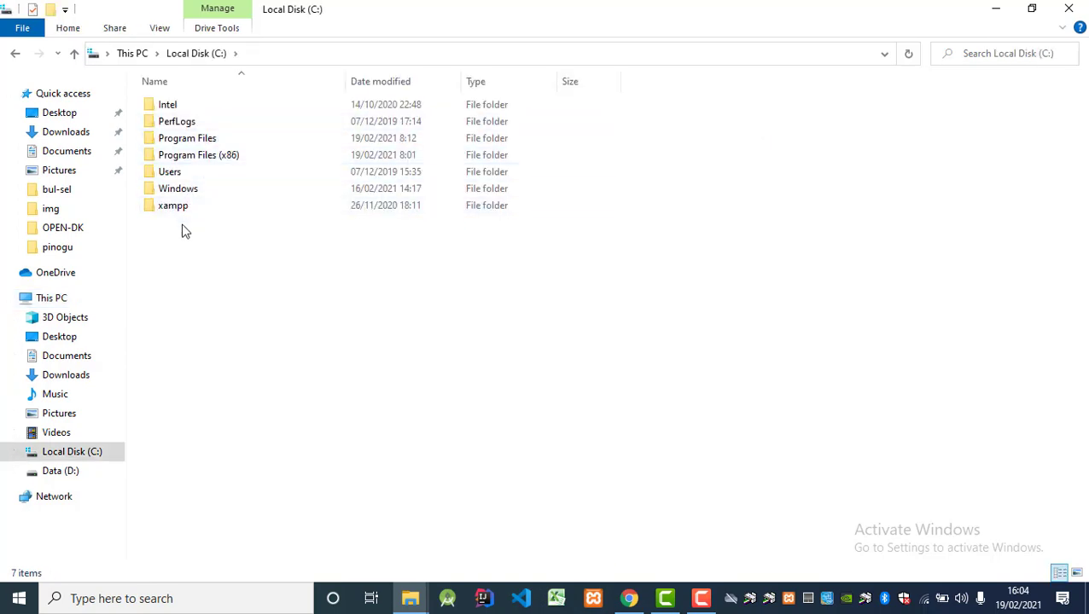
pyautogui.doubleClick(186, 209)
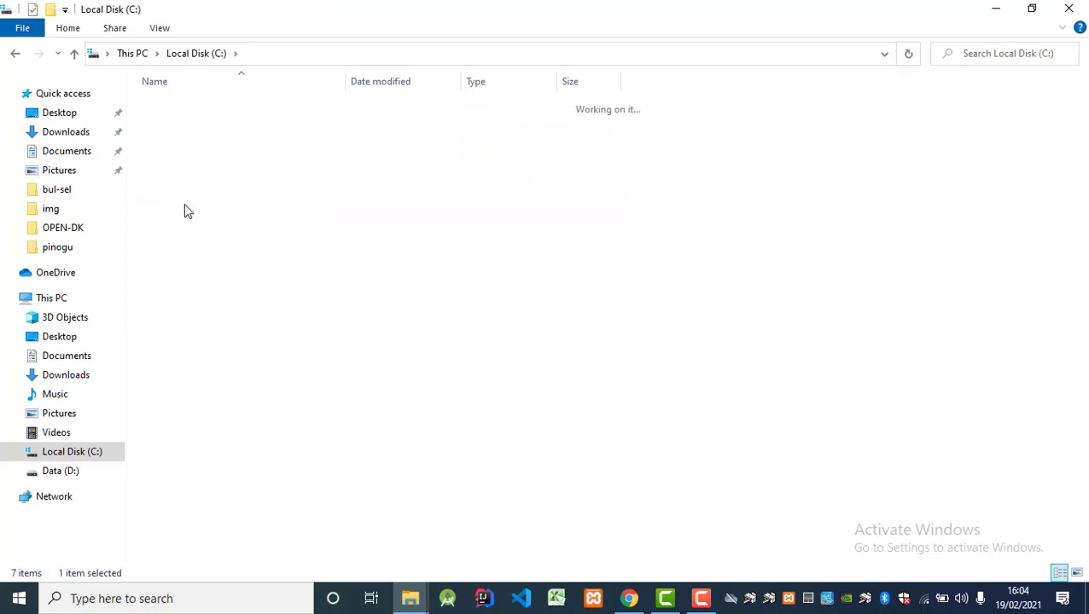
pyautogui.click(193, 174)
pyautogui.doubleClick(193, 174)
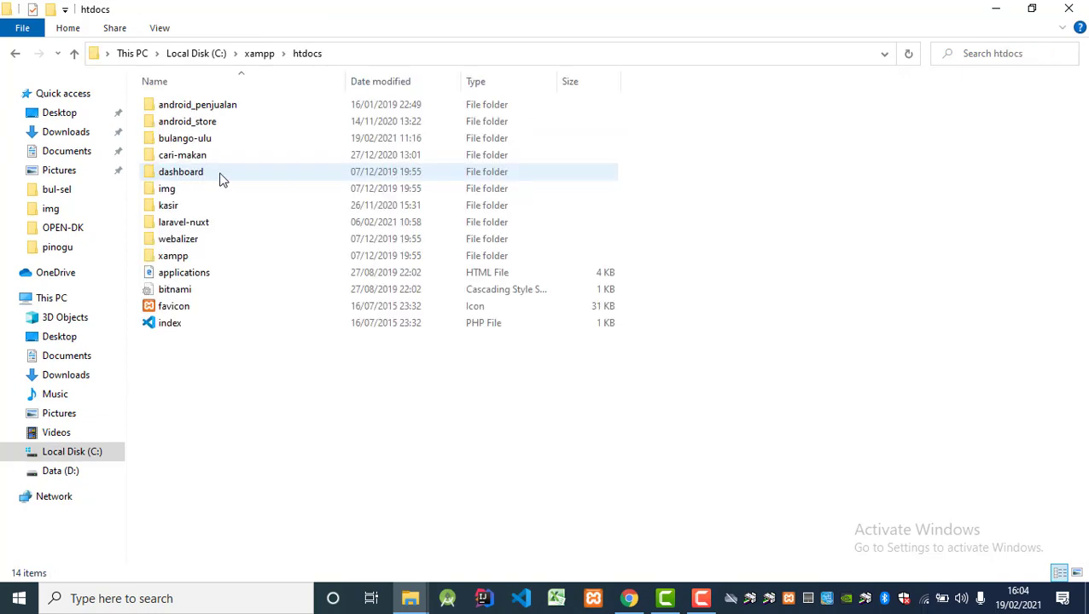
pyautogui.rightClick(398, 431)
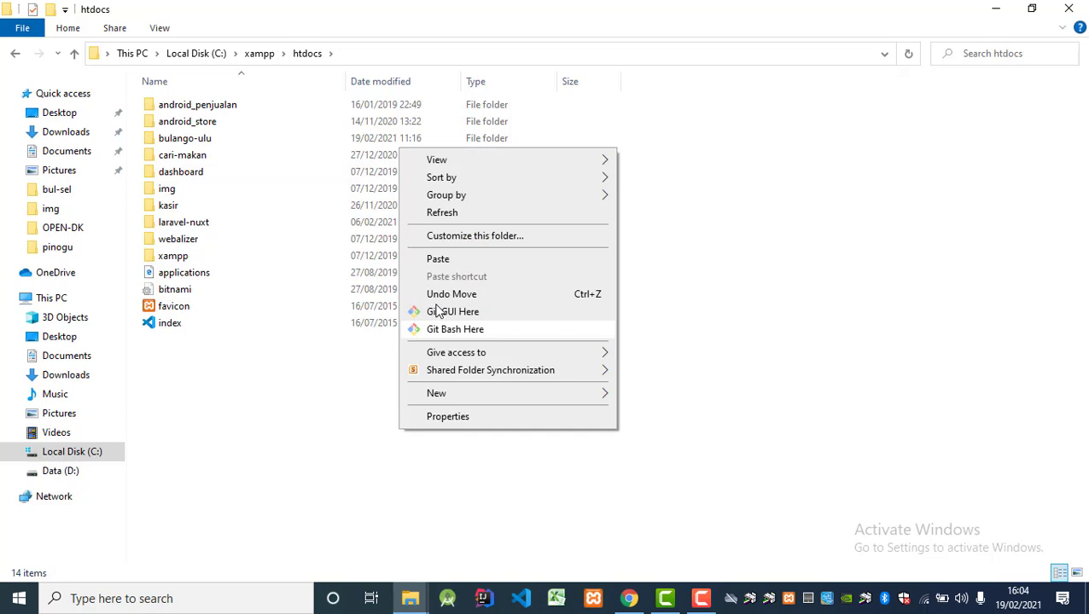
pyautogui.click(442, 262)
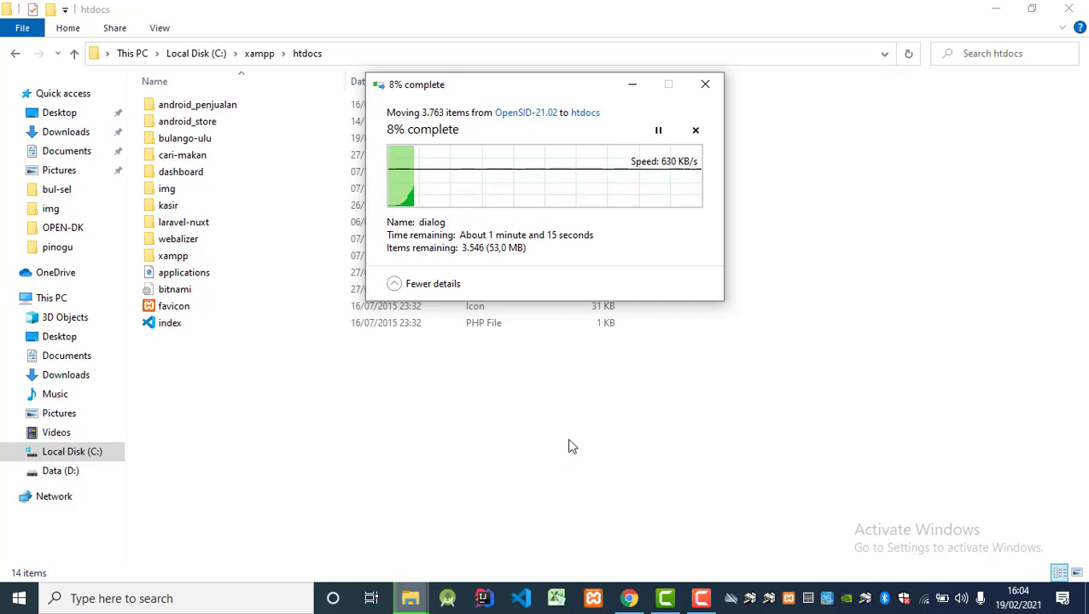
# Minimize the open windows, check the Apache and MySQL modules in the XAMPP Control Panel, and close it.
pyautogui.click(1006, 15)
pyautogui.click(996, 11)
pyautogui.click(996, 11)
pyautogui.click(981, 12)
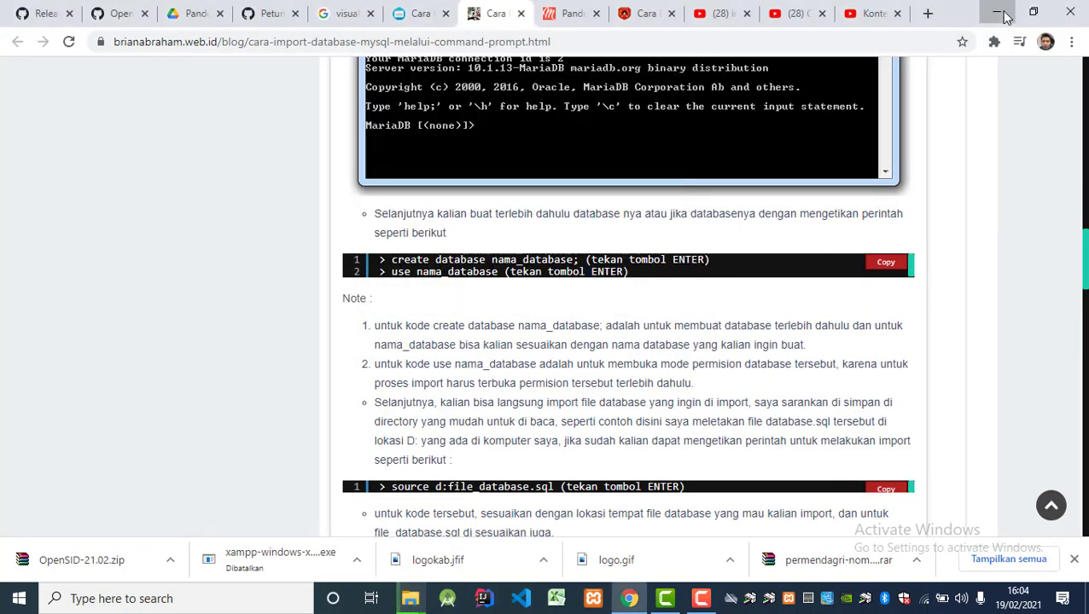
pyautogui.click(992, 10)
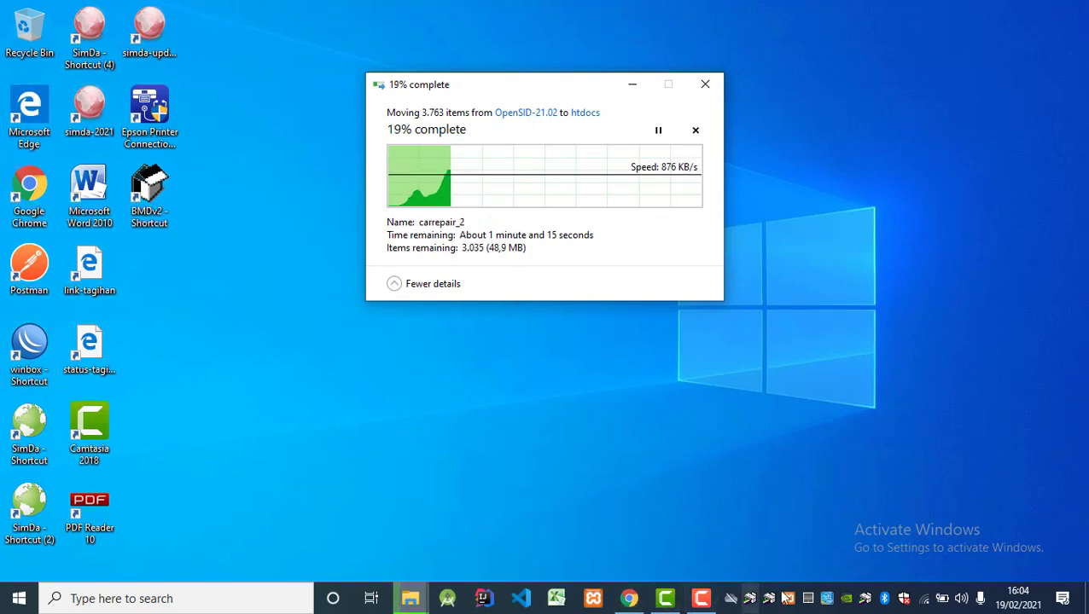
pyautogui.click(7, 604)
pyautogui.scroll(-5, 94, 394)
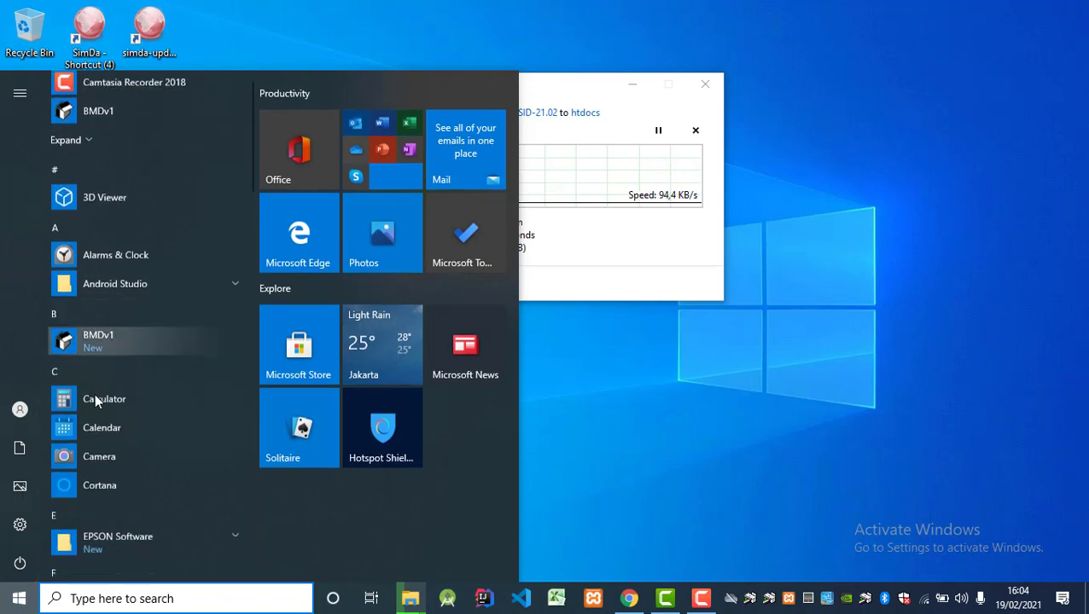
pyautogui.scroll(-15, 95, 395)
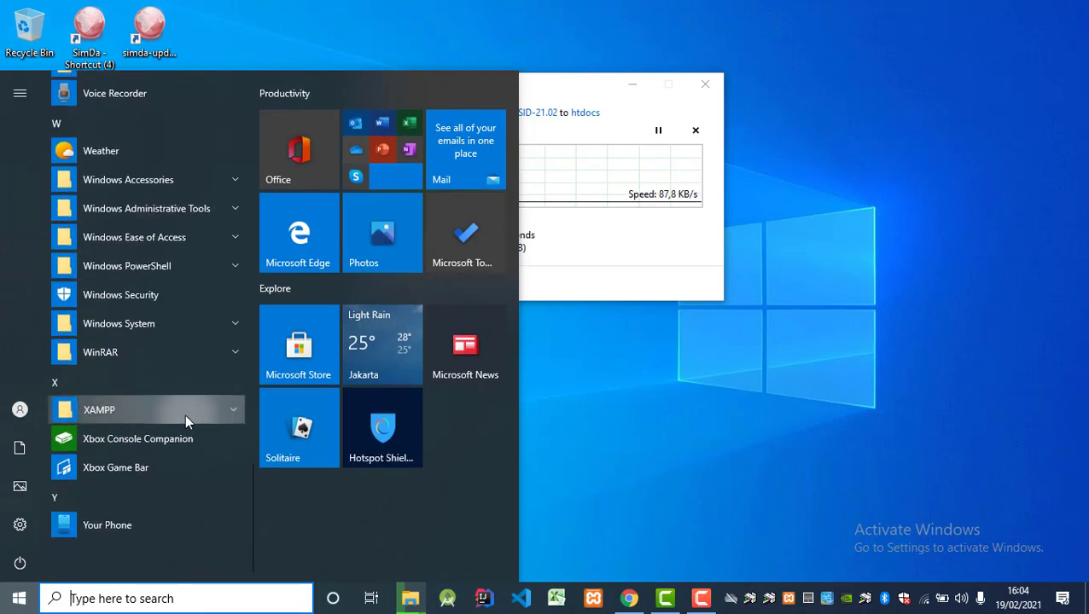
pyautogui.click(184, 414)
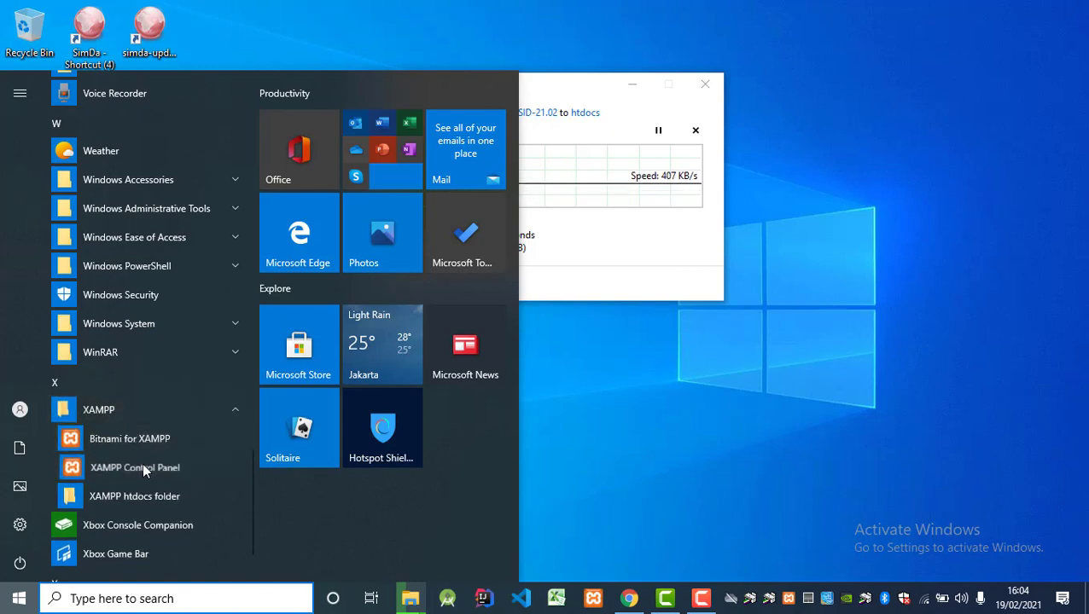
pyautogui.click(142, 463)
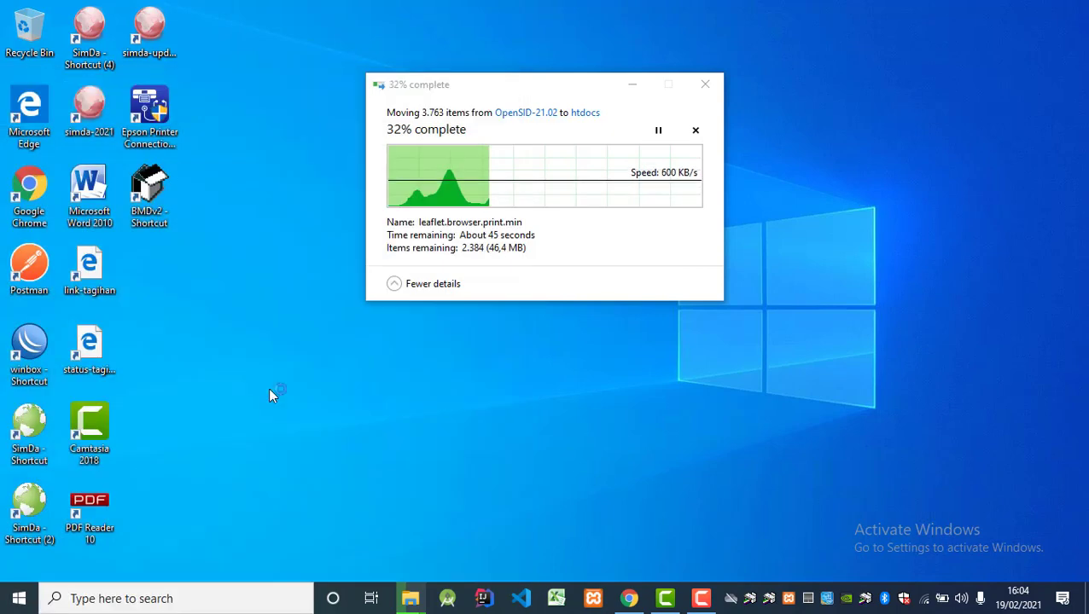
pyautogui.click(630, 87)
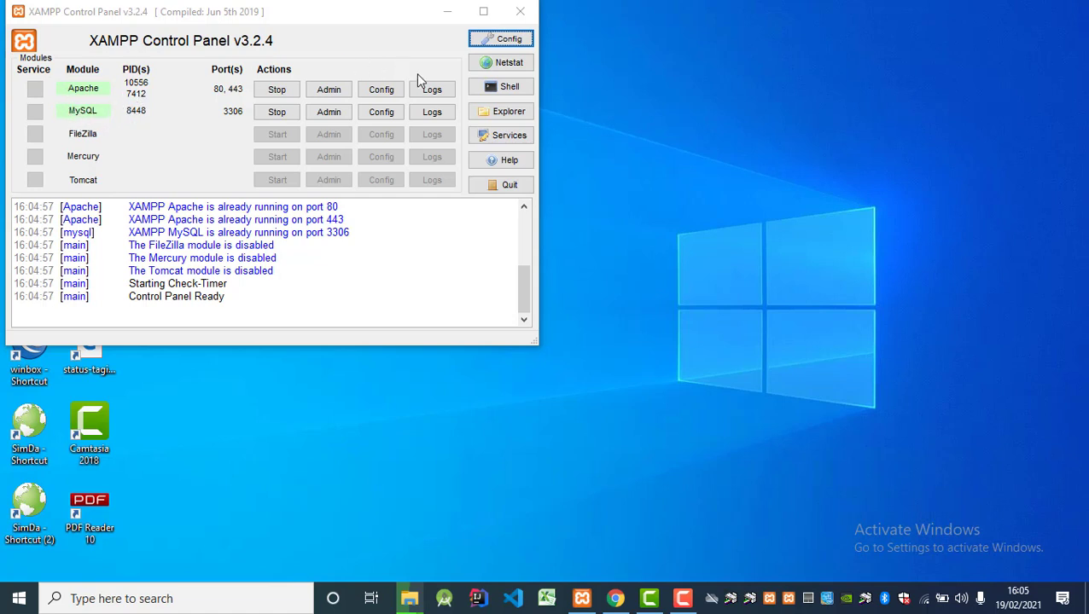
pyautogui.click(520, 12)
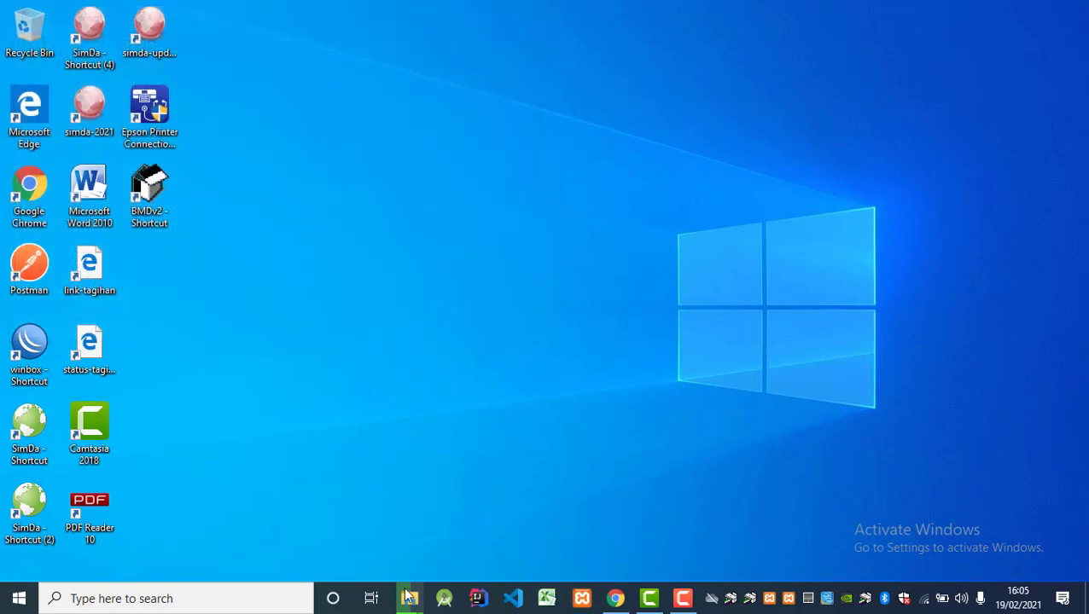
pyautogui.moveTo(410, 597)
pyautogui.click(628, 517)
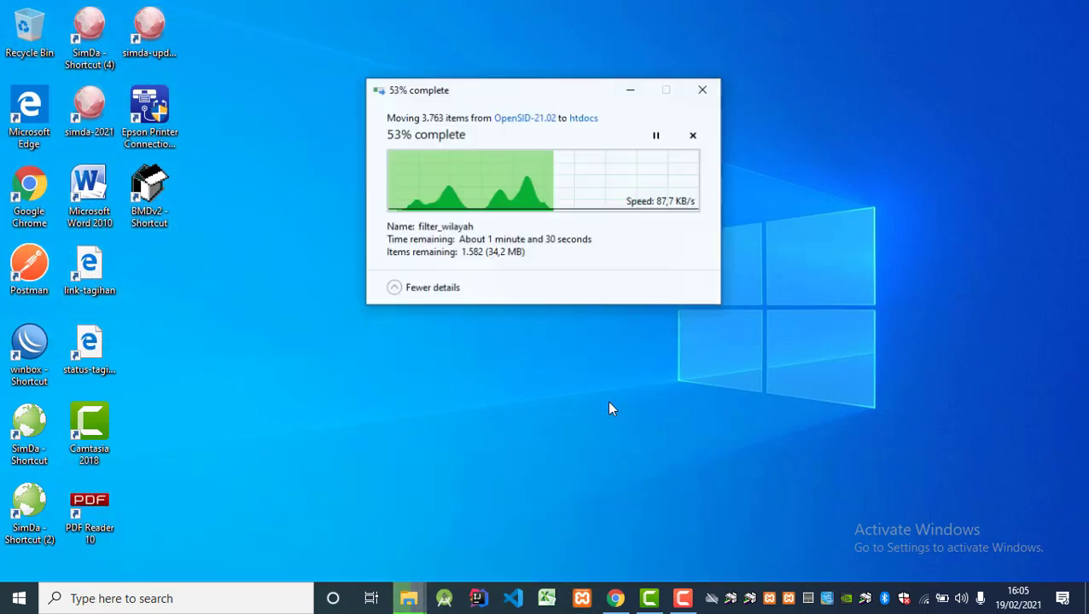
pyautogui.click(683, 600)
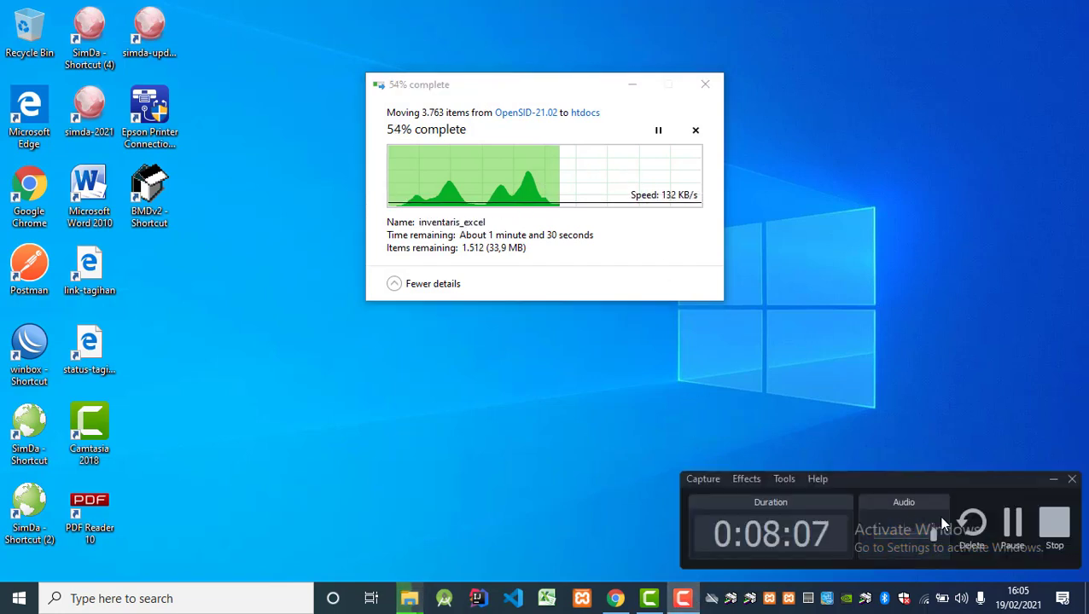
pyautogui.click(1014, 529)
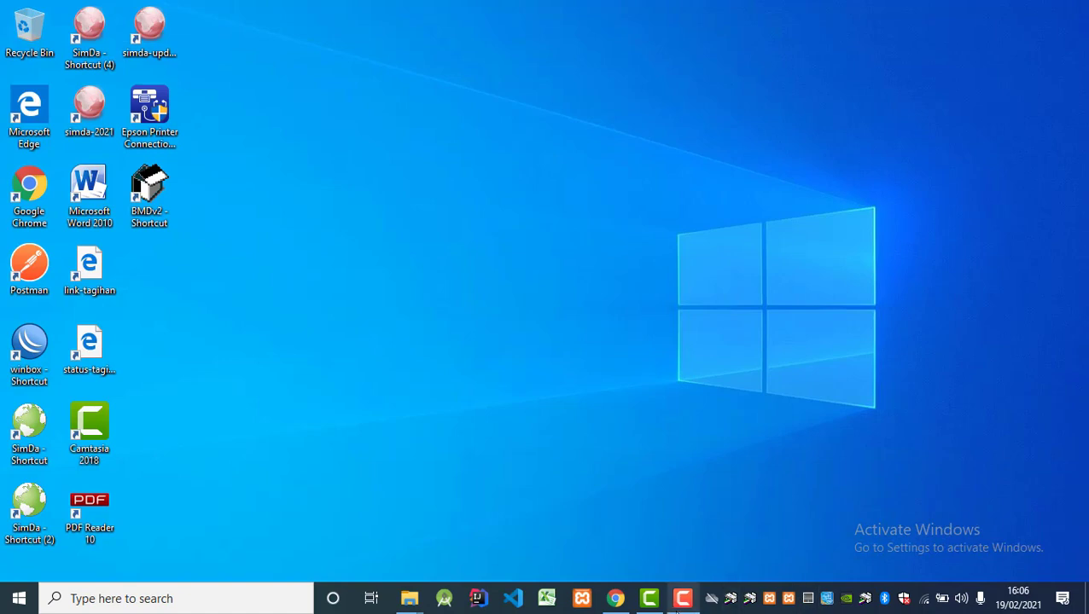
pyautogui.click(680, 600)
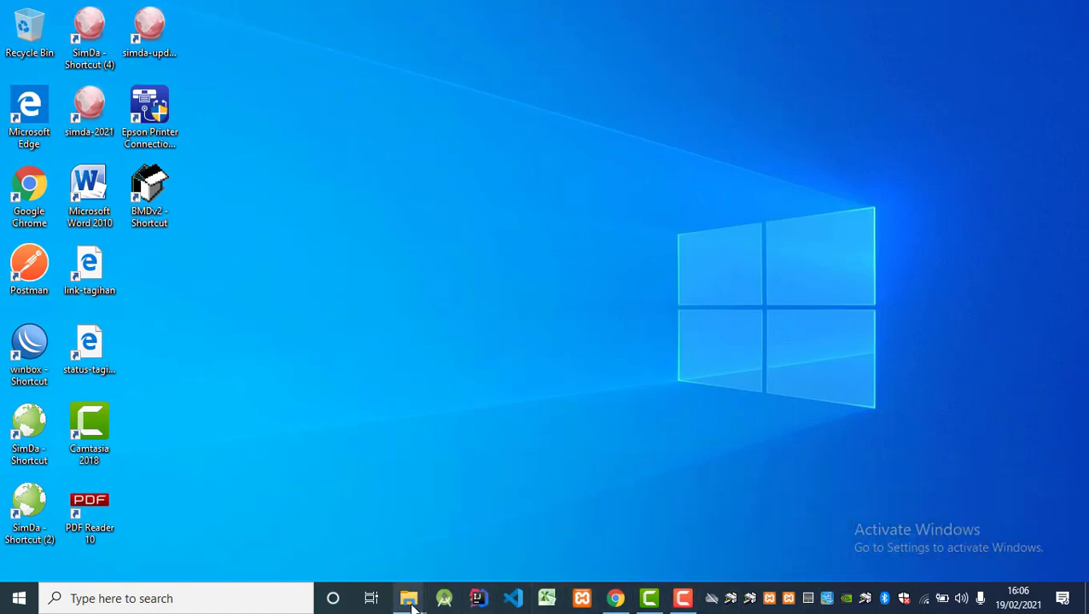
# Examine the contents of the OpenSID-21.02 folder in htdocs and return to htdocs.
pyautogui.moveTo(409, 600)
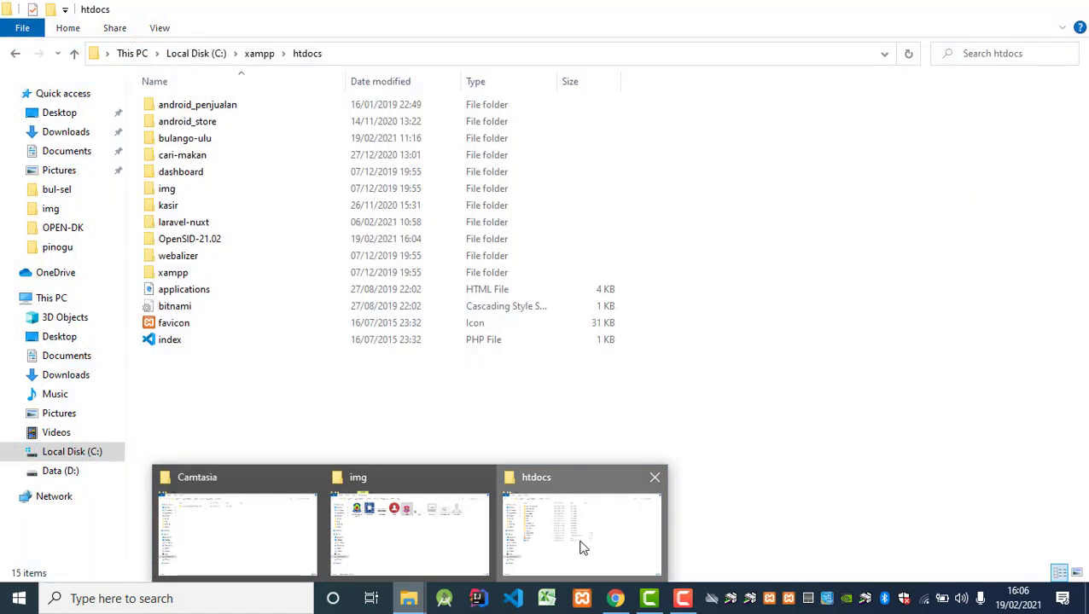
pyautogui.click(579, 546)
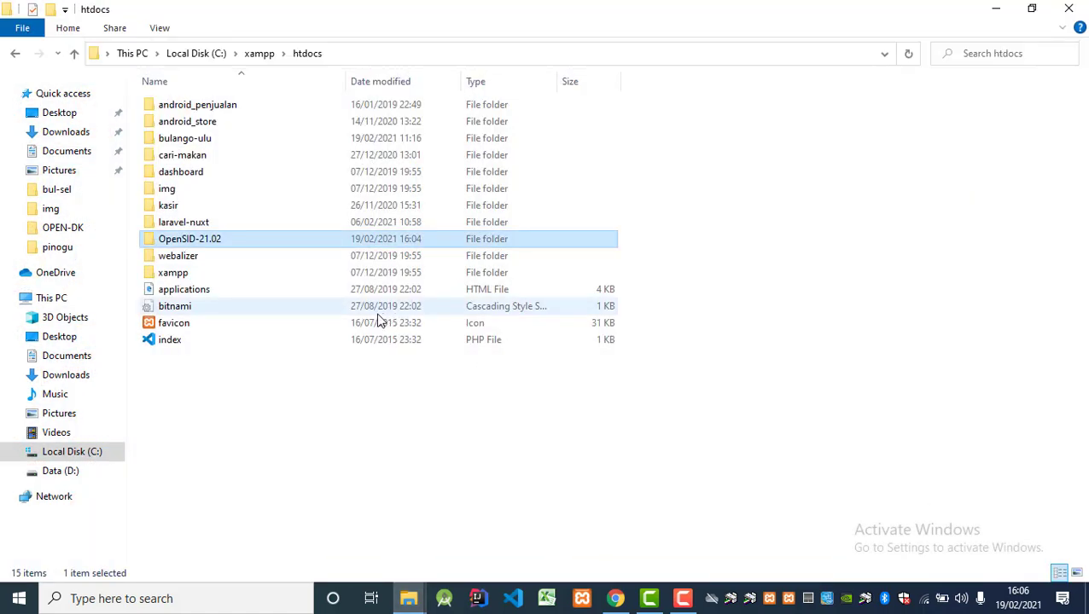
pyautogui.doubleClick(240, 246)
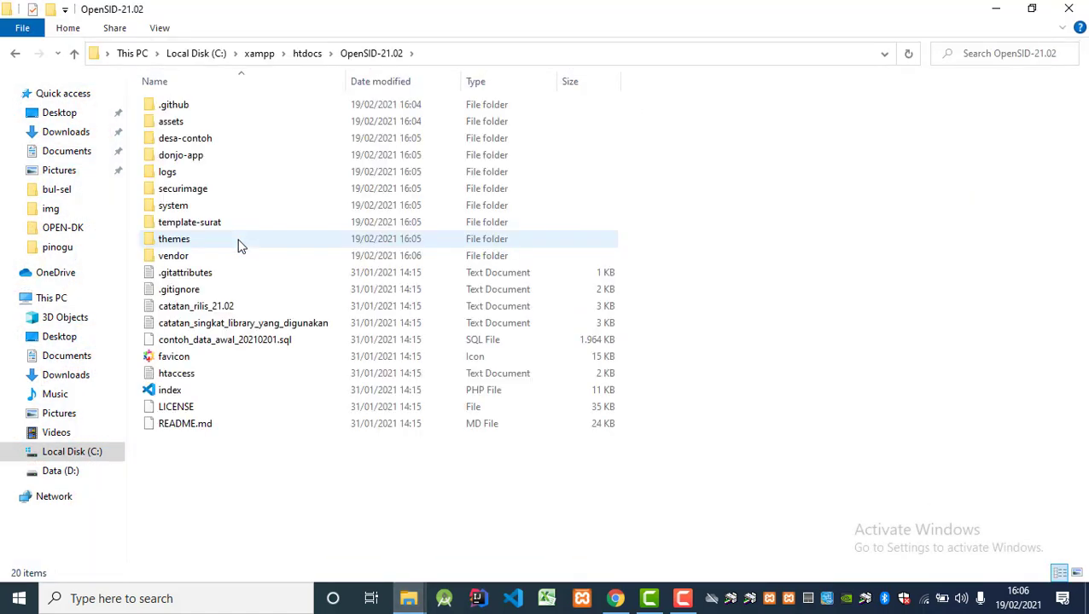
pyautogui.click(309, 55)
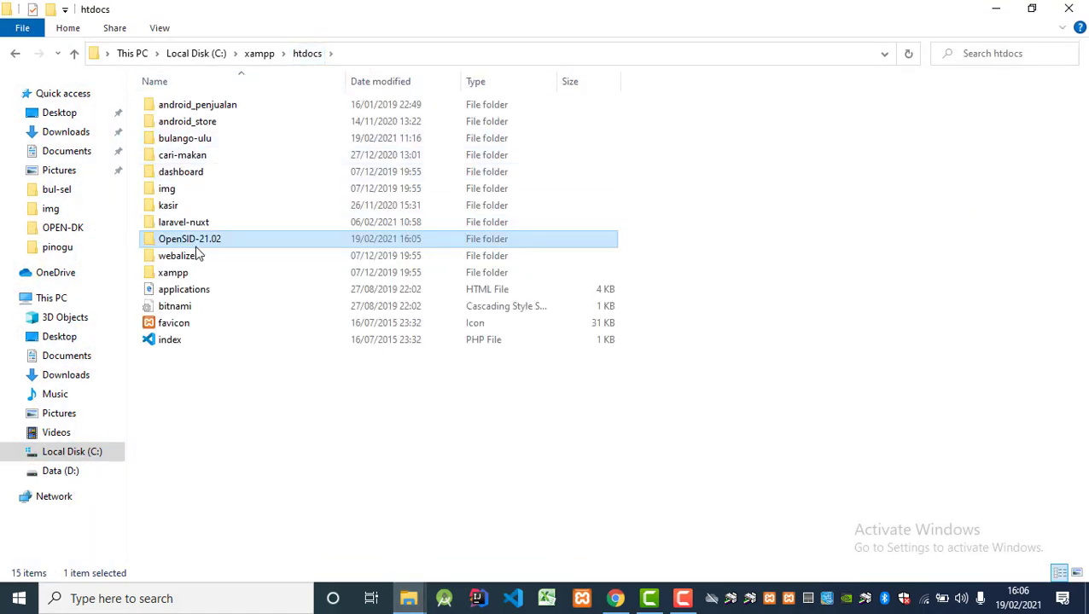
# Rename the OpenSID-21.02 folder in htdocs as permata-hijau.
pyautogui.press('F2')
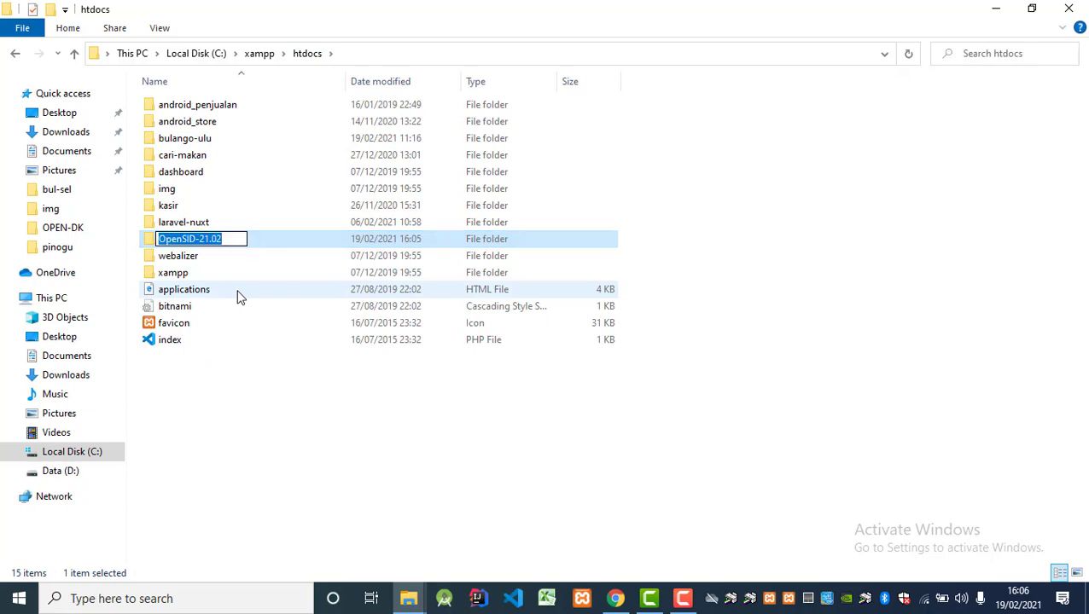
pyautogui.write('permata')
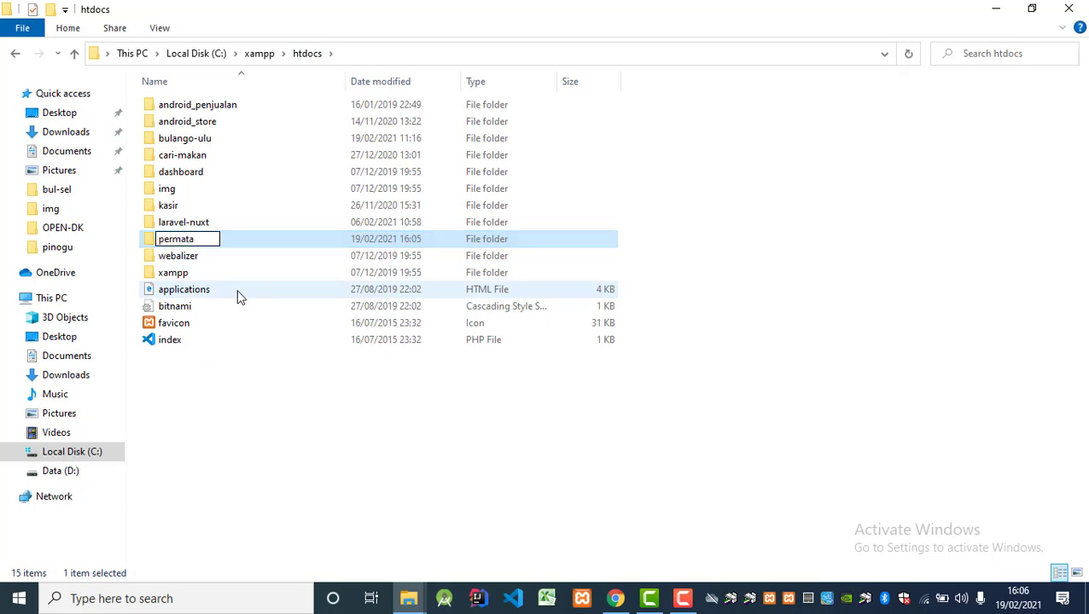
pyautogui.write('-hijau')
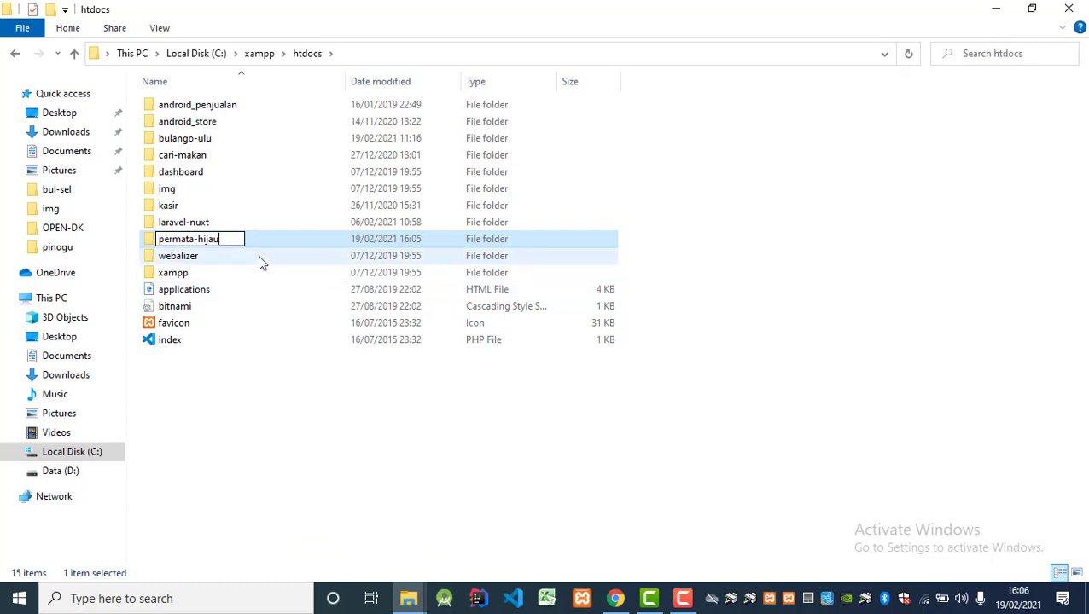
pyautogui.click(410, 599)
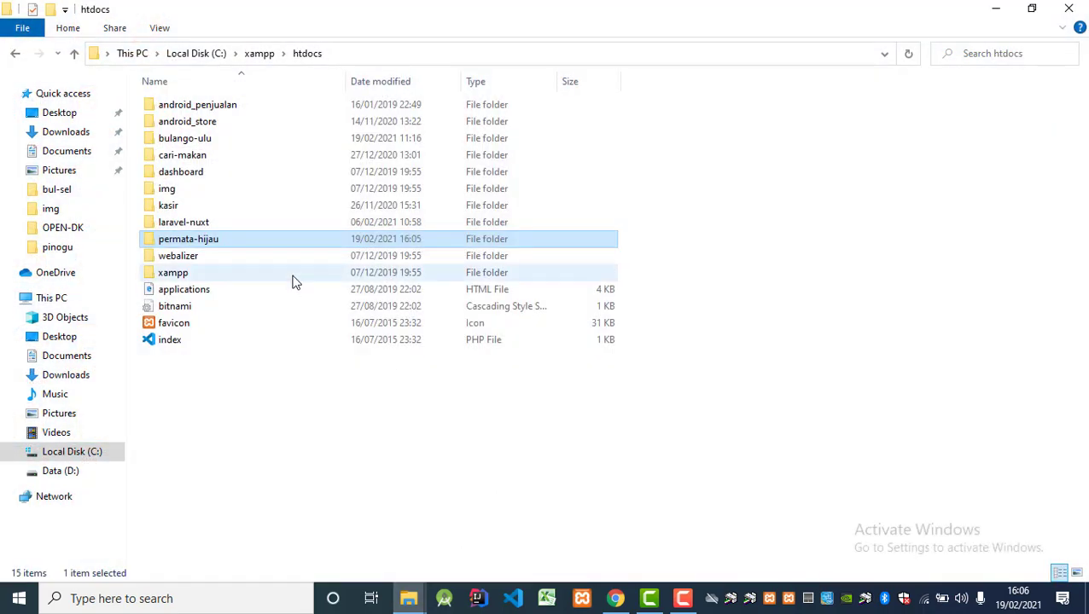
# Open the permata-hijau folder and duplicate its desa-contoh folder in place.
pyautogui.doubleClick(270, 243)
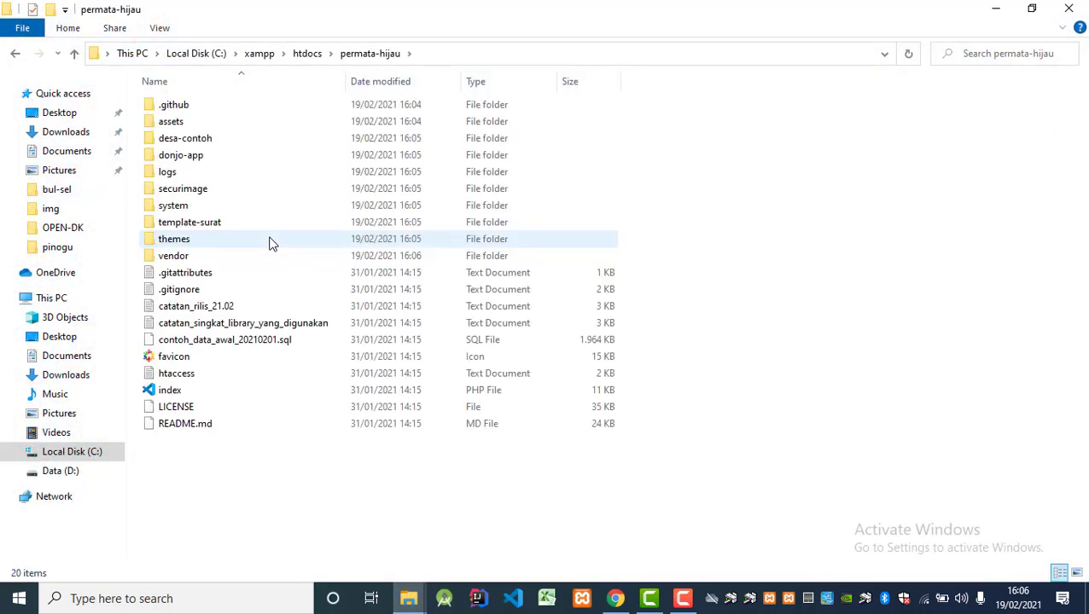
pyautogui.click(271, 140)
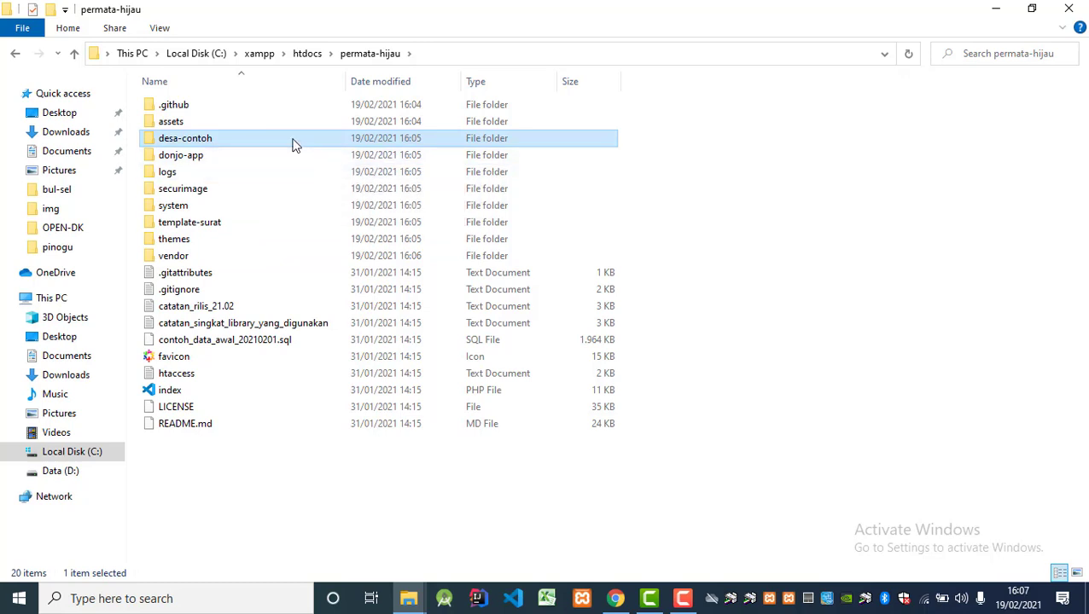
pyautogui.hotkey('ctrl', 'c')
pyautogui.hotkey('ctrl', 'v')
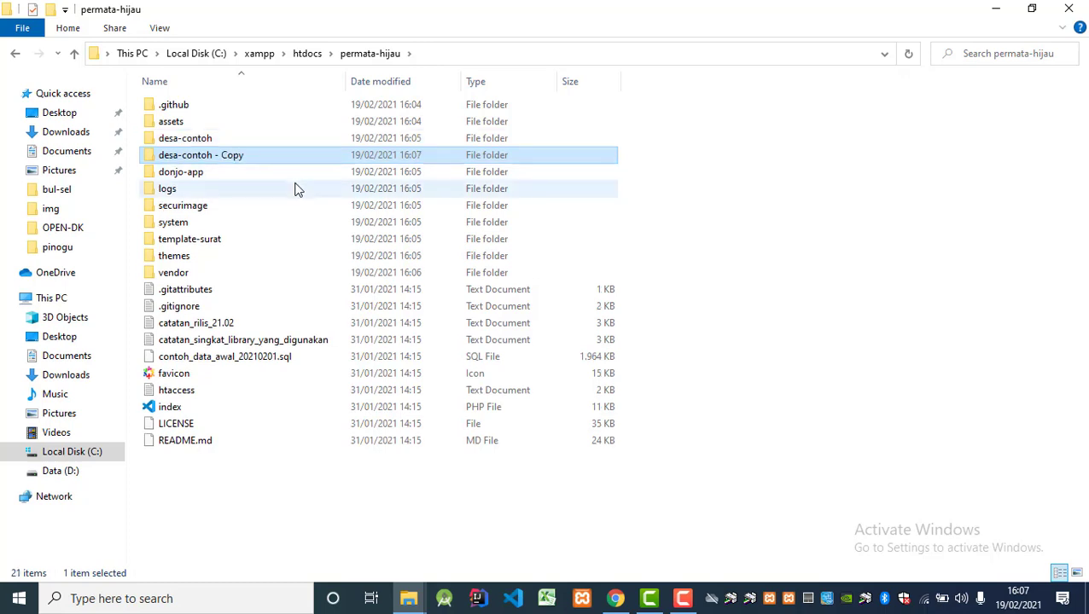
# Rename the copied desa-contoh folder in permata-hijau as desa.
pyautogui.click(242, 159)
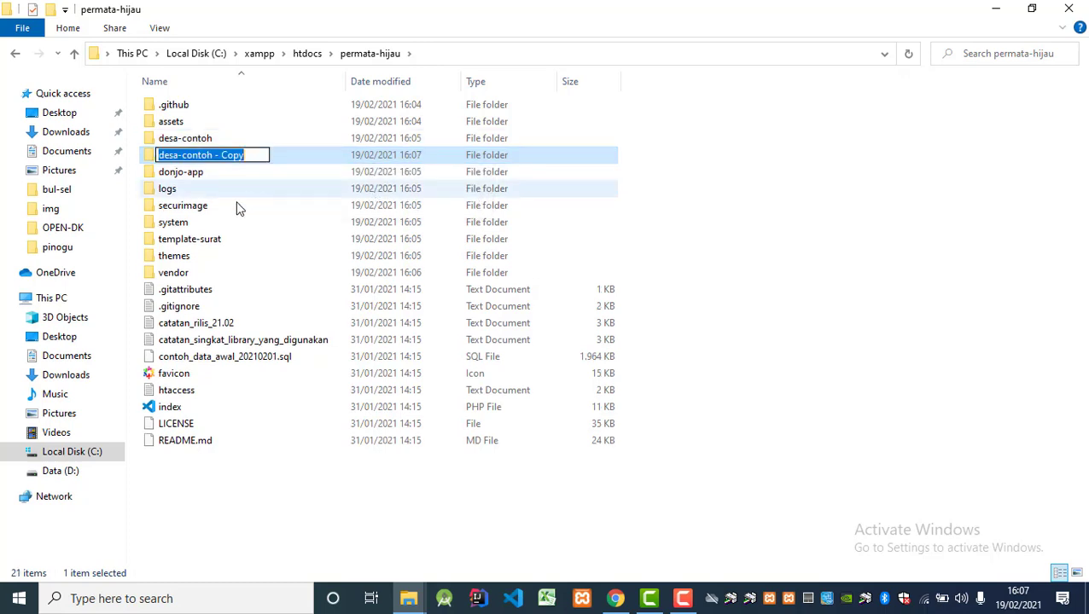
pyautogui.press('End')
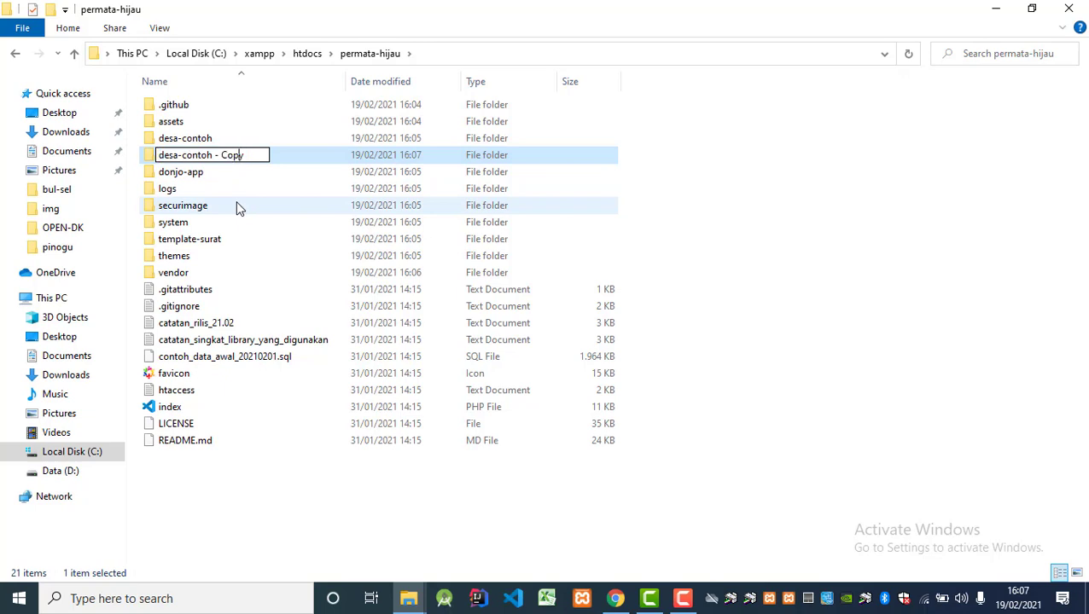
pyautogui.press('BackSpace')
pyautogui.press('BackSpace')
pyautogui.press('BackSpace')
pyautogui.press('BackSpace')
pyautogui.press('BackSpace')
pyautogui.press('BackSpace')
pyautogui.press('BackSpace')
pyautogui.press('BackSpace')
pyautogui.press('BackSpace')
pyautogui.press('BackSpace')
pyautogui.press('BackSpace')
pyautogui.press('BackSpace')
pyautogui.press('BackSpace')
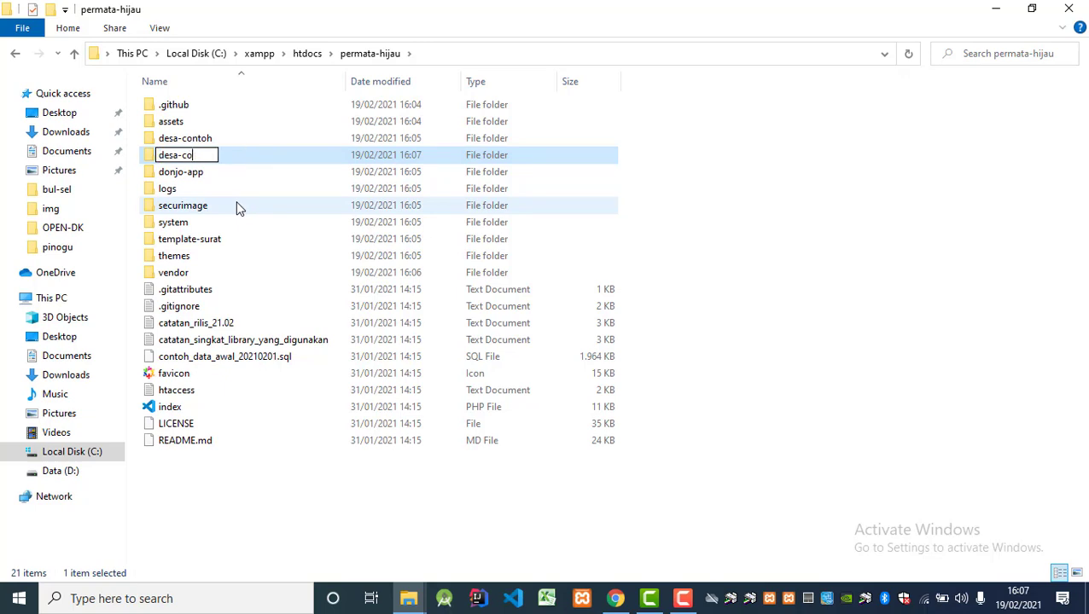
pyautogui.press('Return')
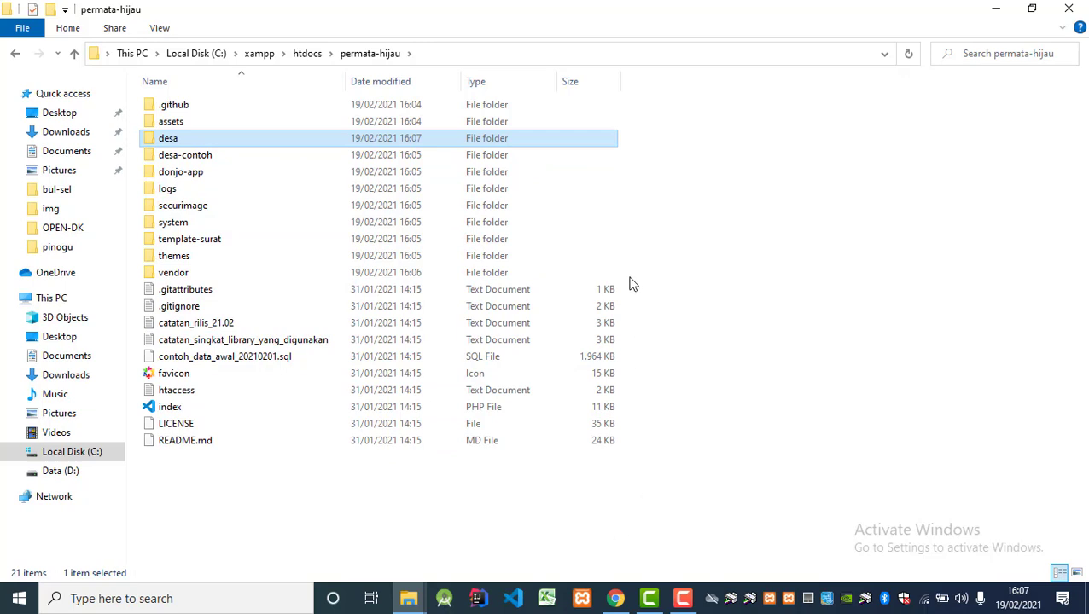
# Check the Apache and MySQL modules in the XAMPP Control Panel, and open phpMyAdmin from localhost in a new Chrome tab.
pyautogui.click(584, 600)
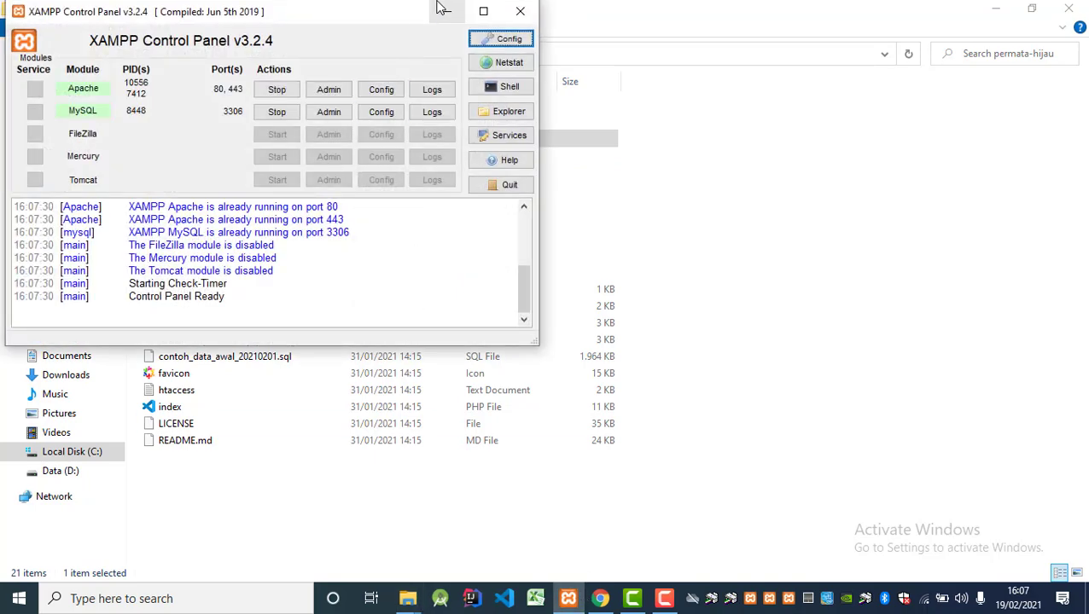
pyautogui.click(508, 184)
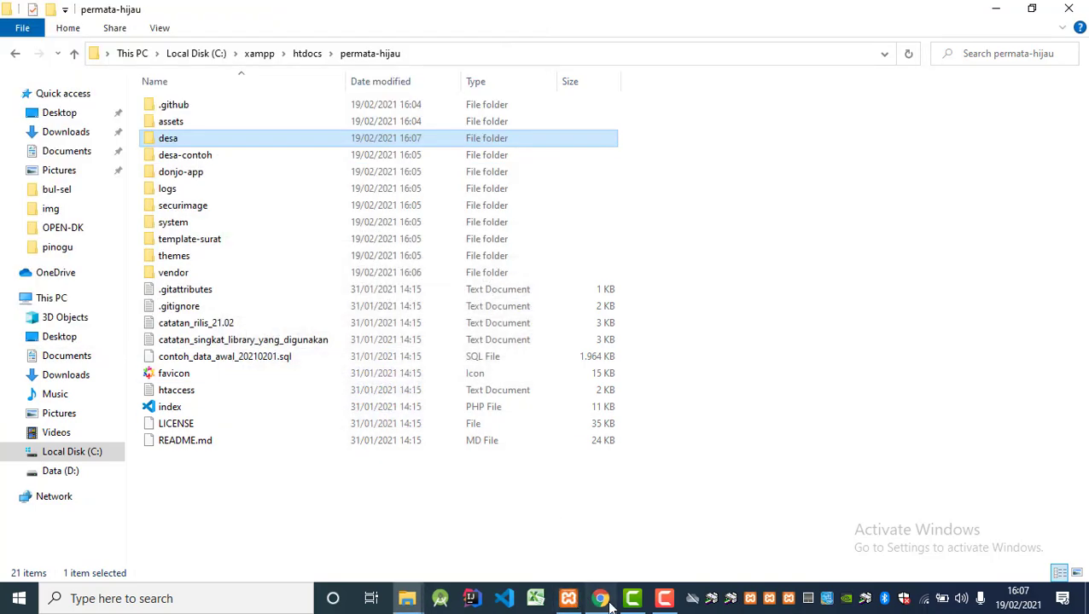
pyautogui.click(600, 599)
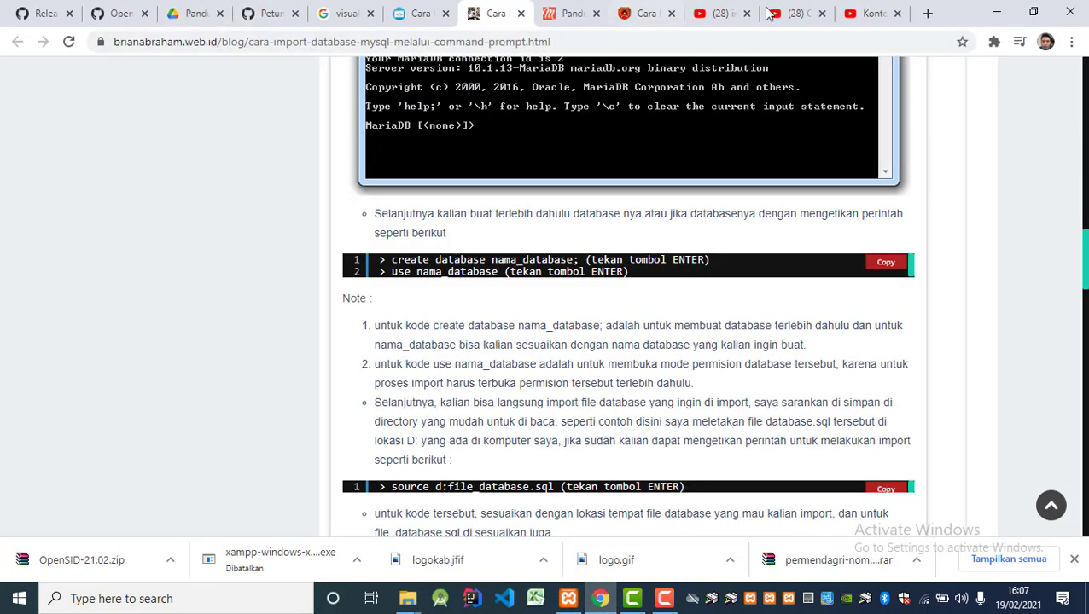
pyautogui.click(928, 13)
pyautogui.write('localhost')
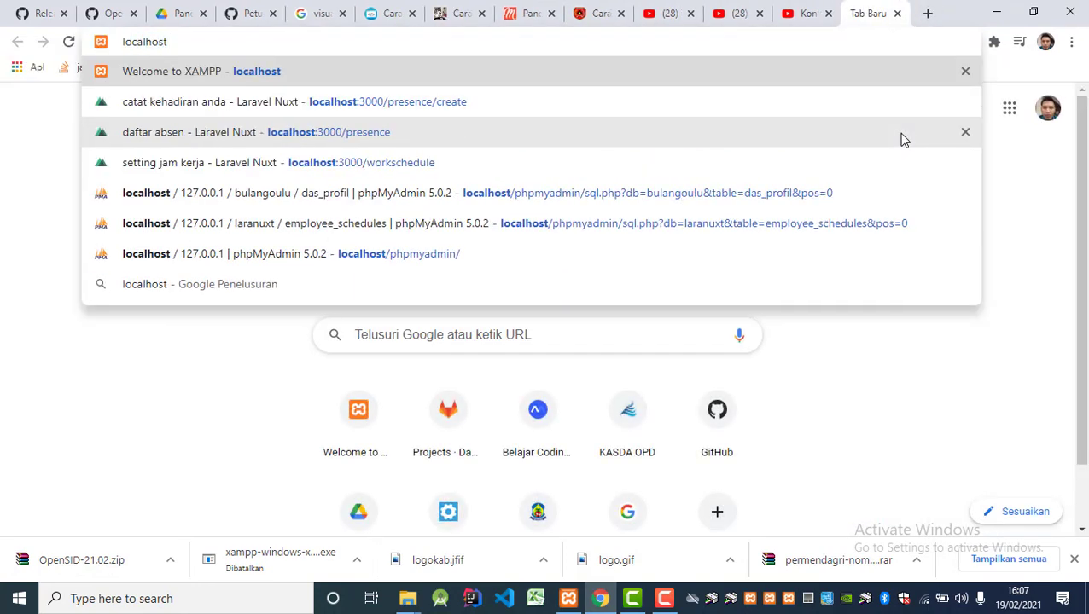
pyautogui.press('Return')
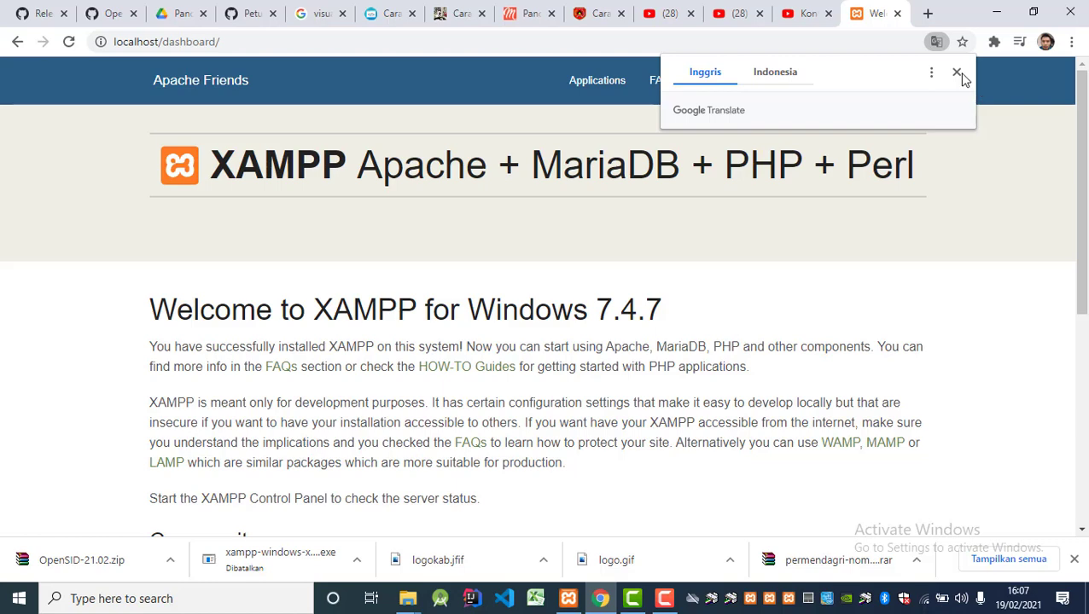
pyautogui.click(959, 75)
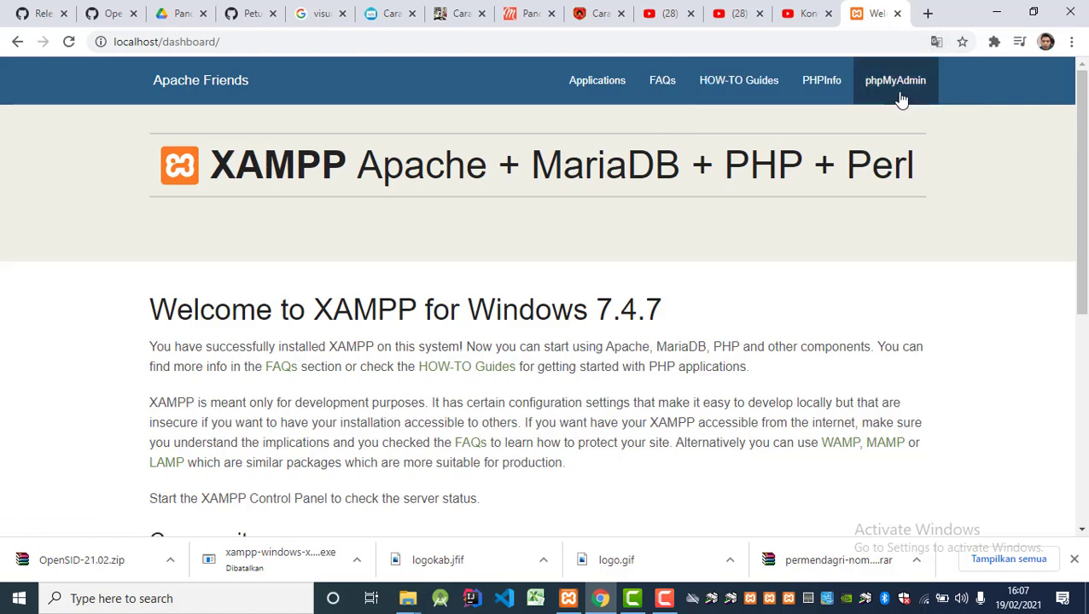
pyautogui.click(900, 98)
pyautogui.click(900, 98)
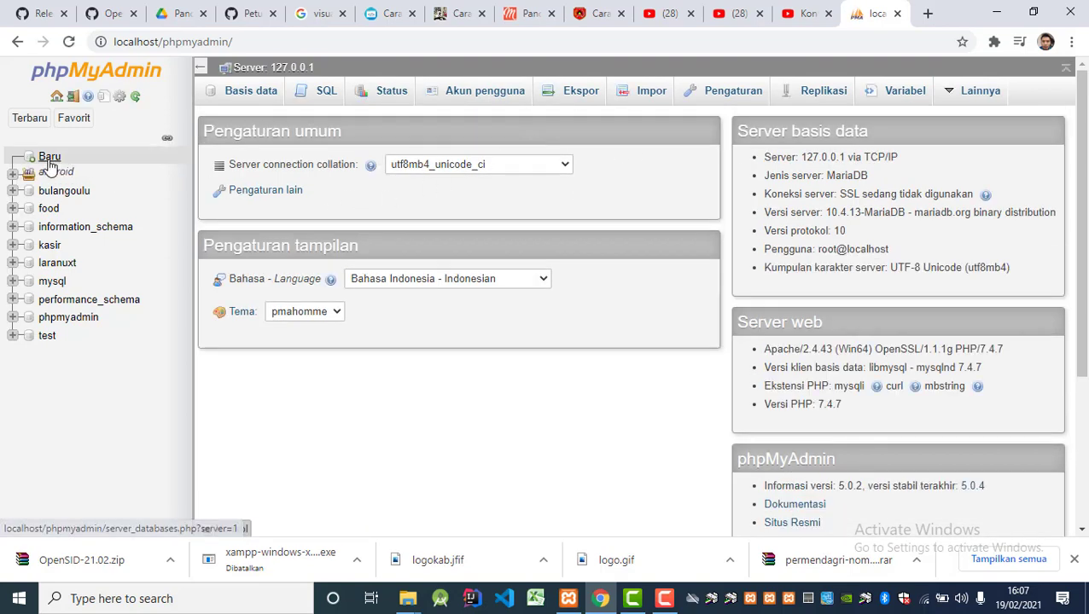
# Create a new database named permatahijau with the utf8mb4_general_ci collation.
pyautogui.click(50, 159)
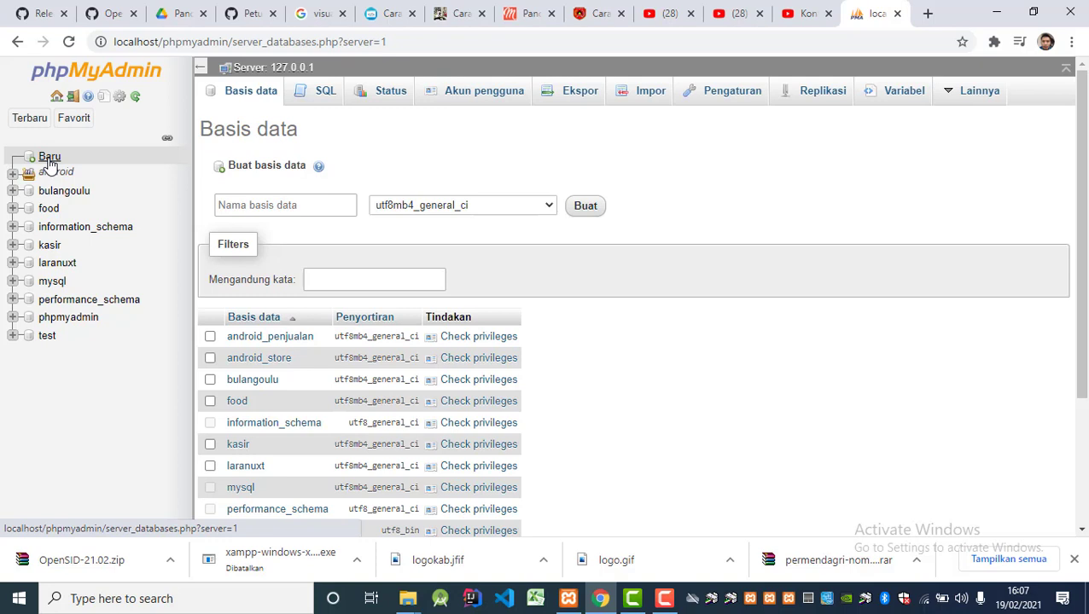
pyautogui.click(262, 209)
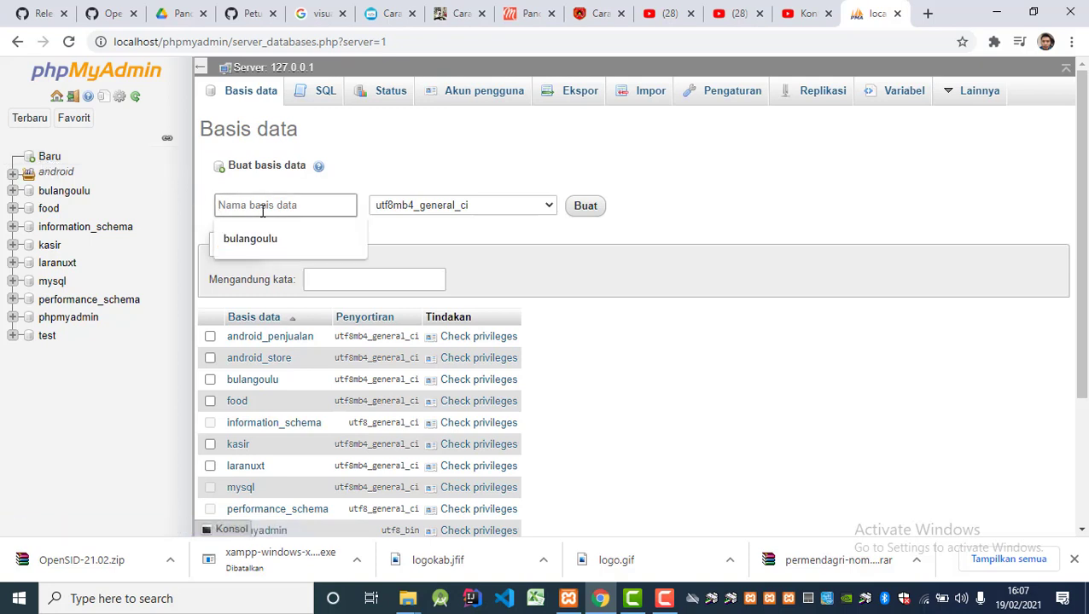
pyautogui.write('permatahijau')
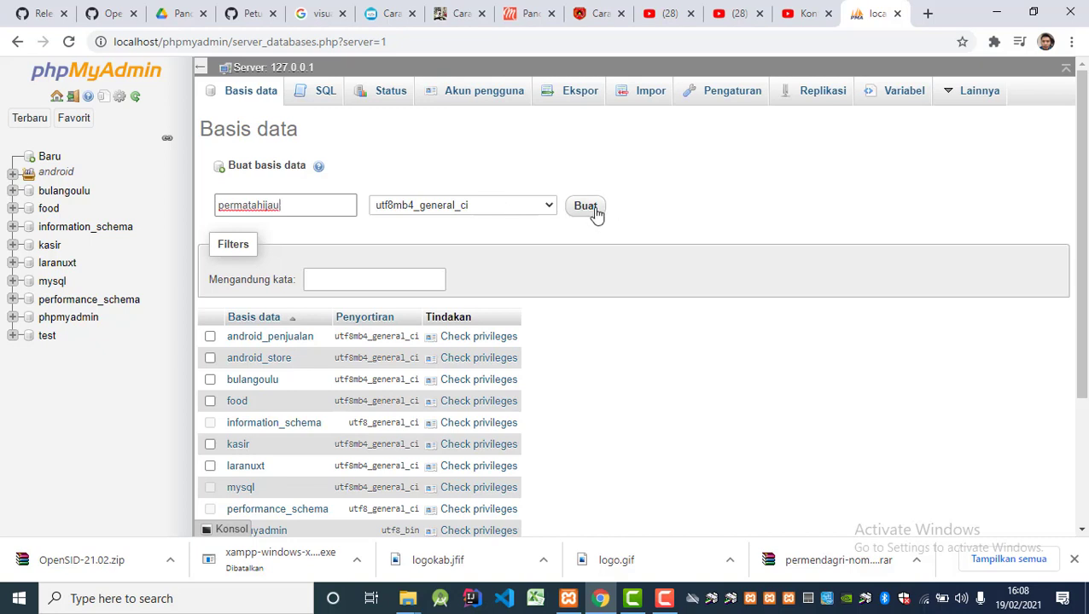
pyautogui.click(595, 211)
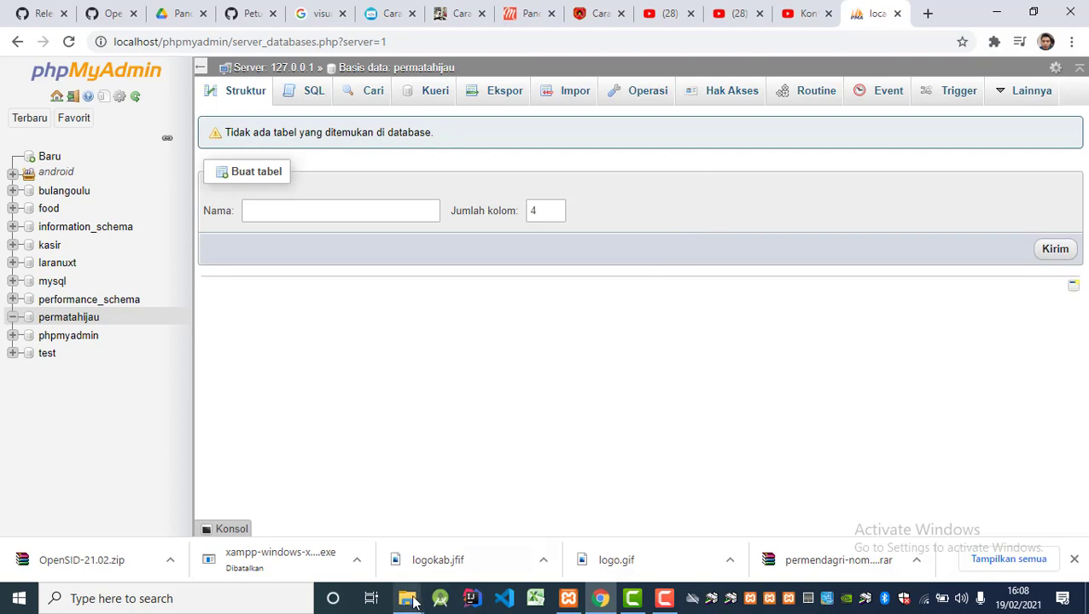
# Switch to File Explorer and copy contoh_data_awal_20210201.sql from the permata-hijau folder to the Data (D:) drive.
pyautogui.moveTo(407, 598)
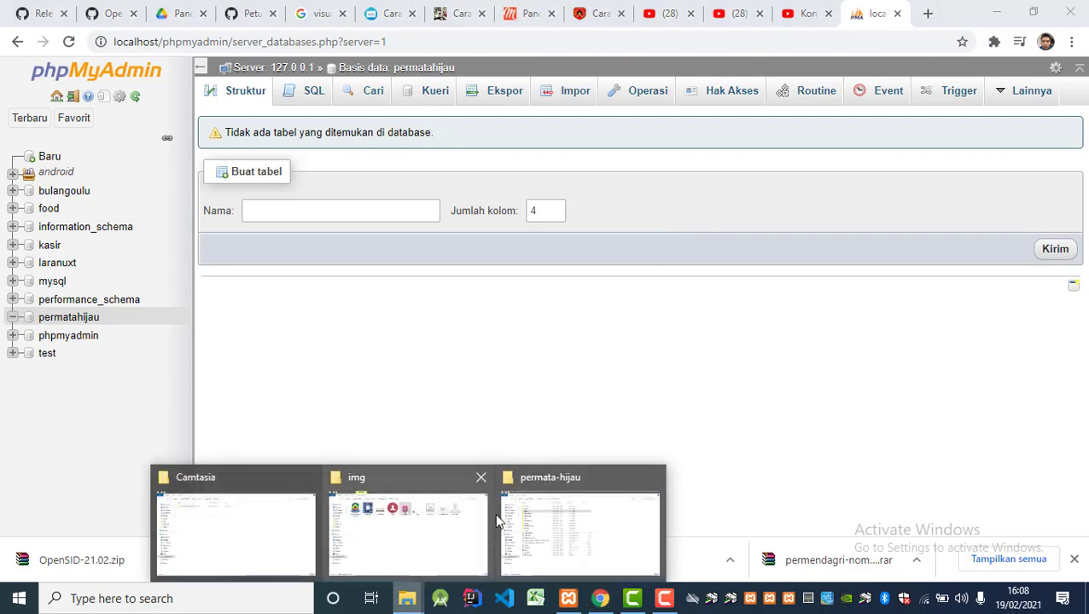
pyautogui.click(588, 525)
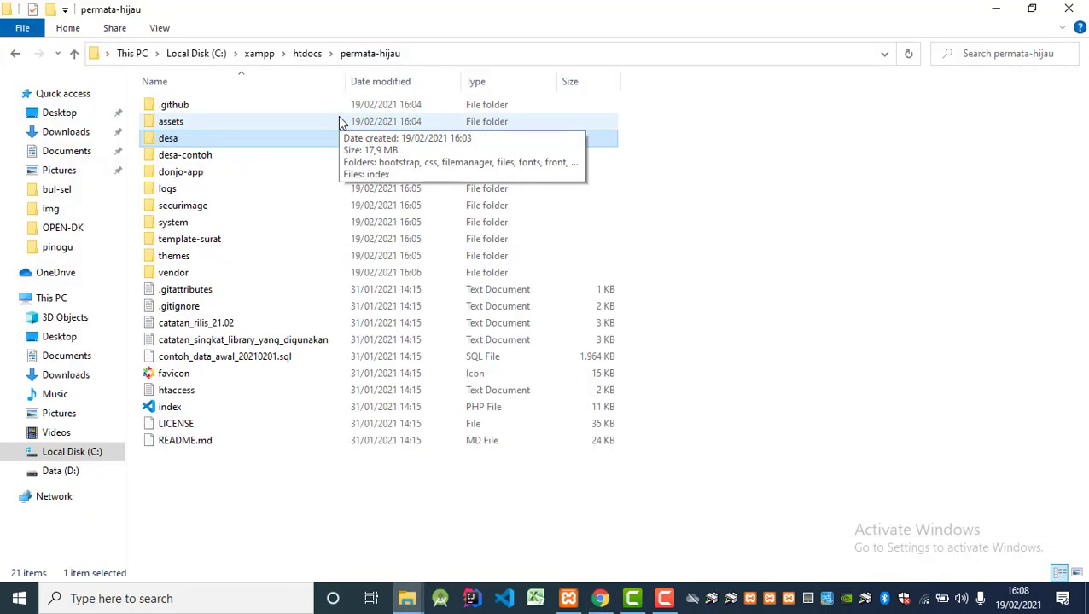
pyautogui.moveTo(348, 81); pyautogui.dragTo(438, 81)
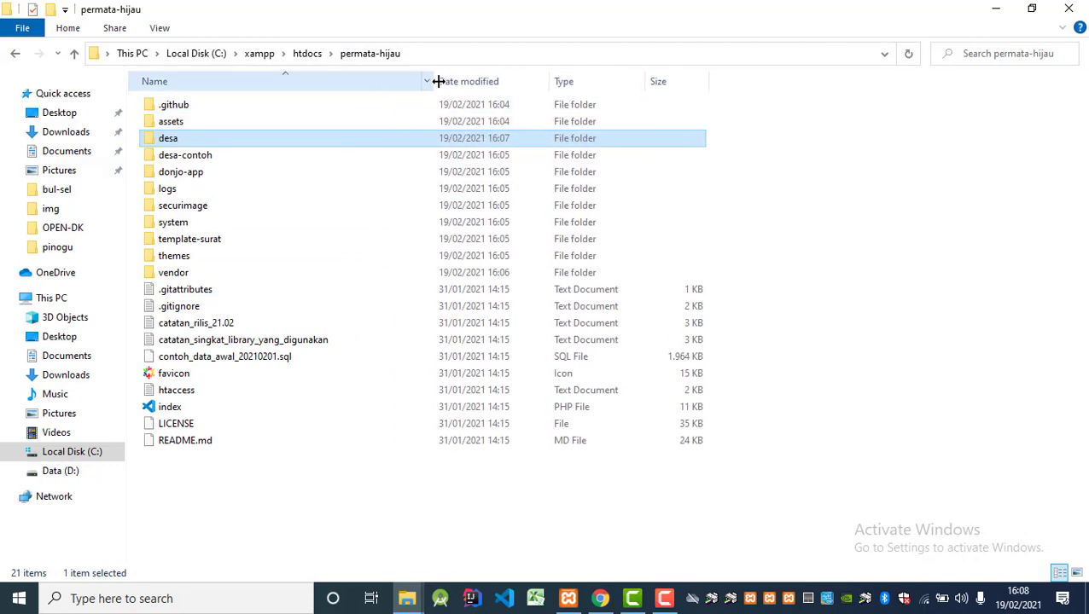
pyautogui.click(267, 360)
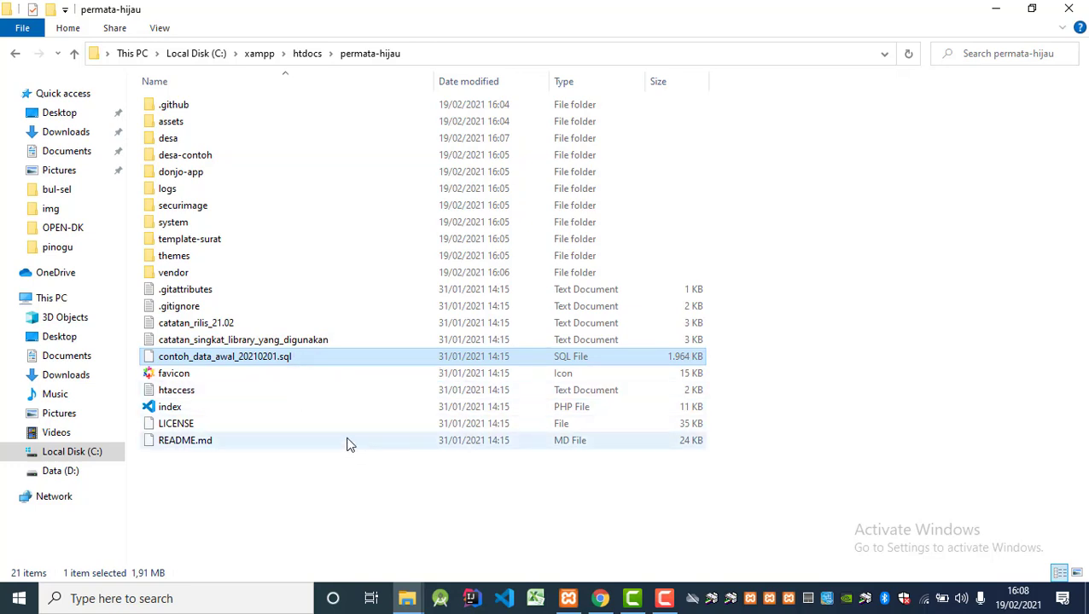
pyautogui.click(72, 471)
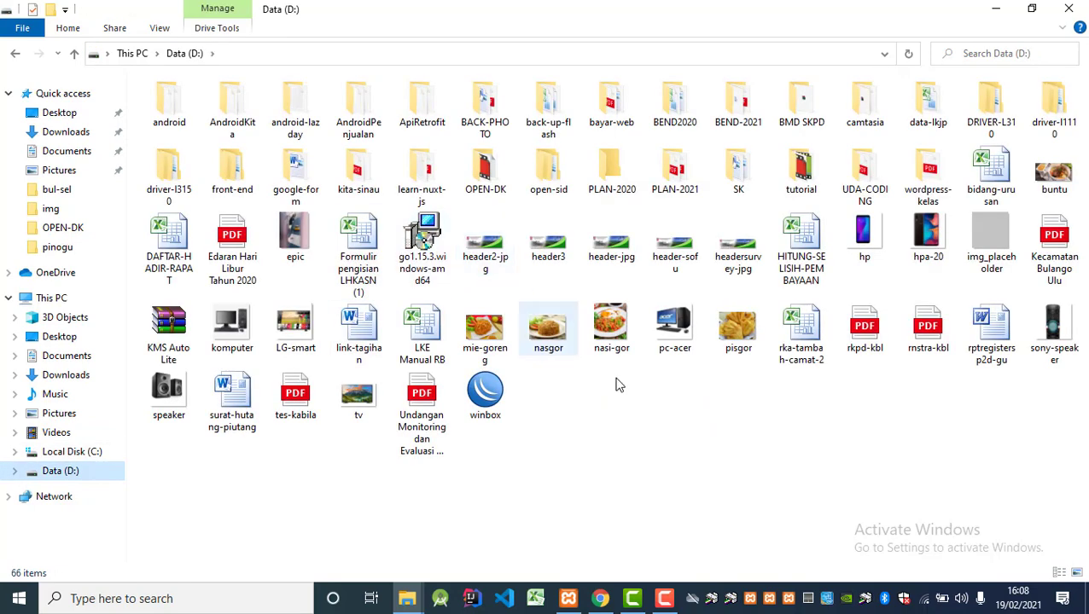
pyautogui.hotkey('ctrl', 'v')
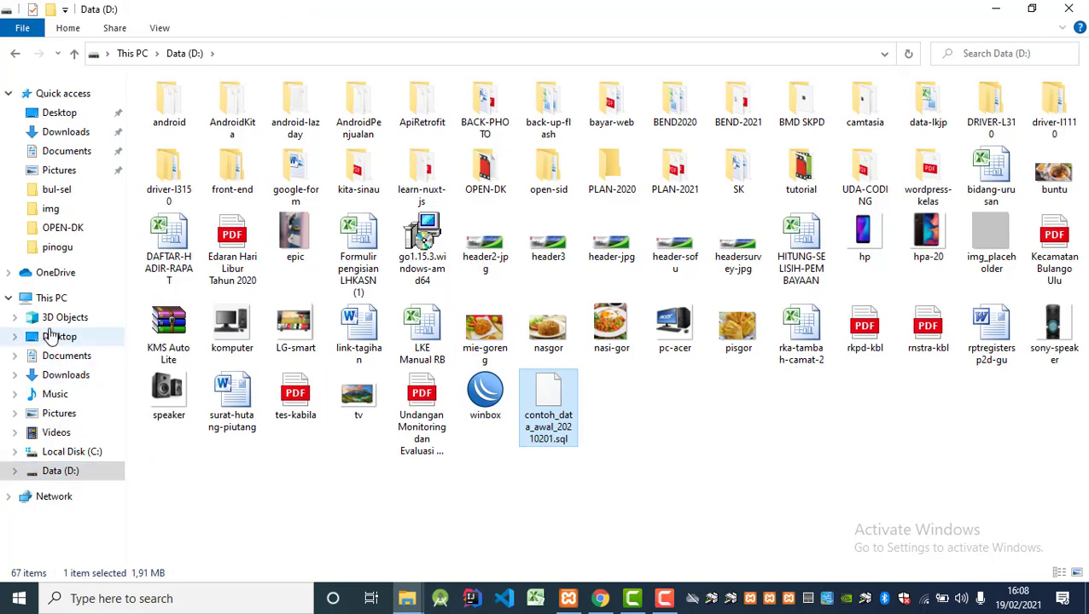
pyautogui.click(51, 298)
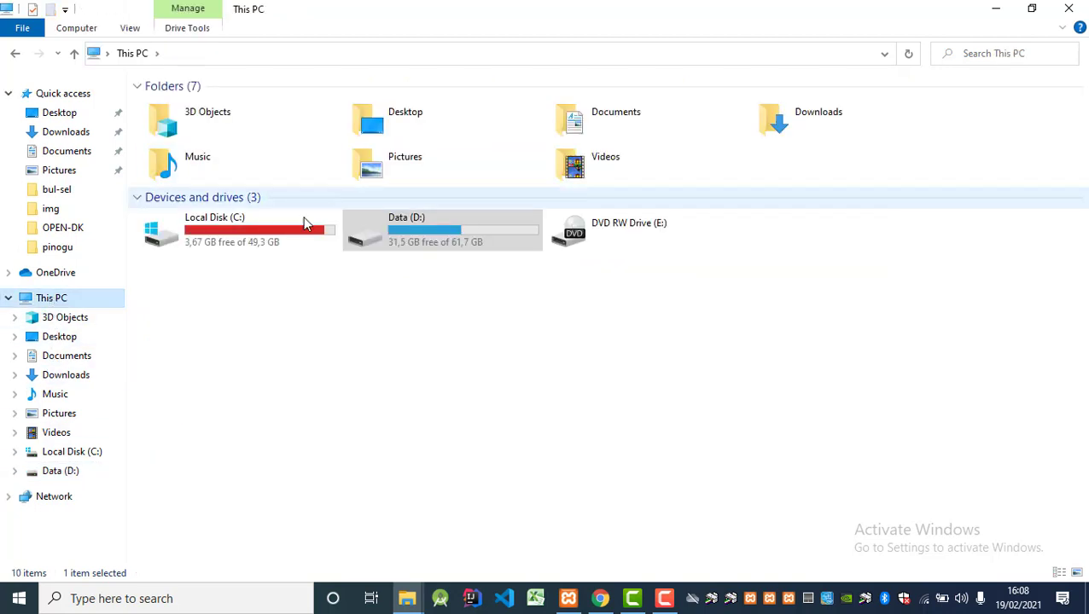
pyautogui.click(69, 474)
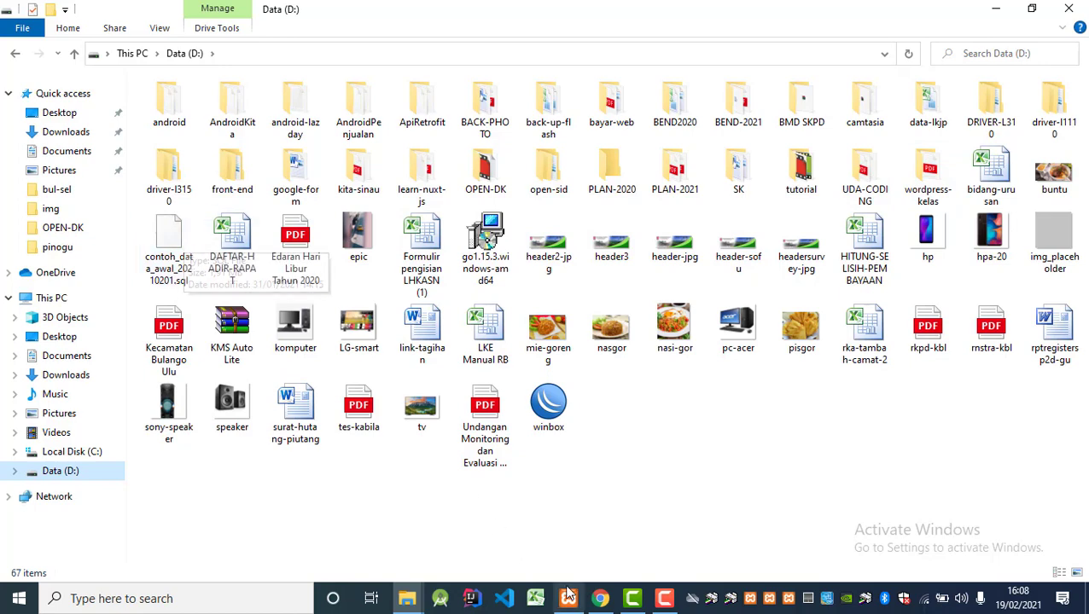
# Return to phpMyAdmin in Chrome and choose contoh_data_awal_20210201.sql from Data (D:) as the import file for the permatahijau database.
pyautogui.hotkey('alt', 'Tab')
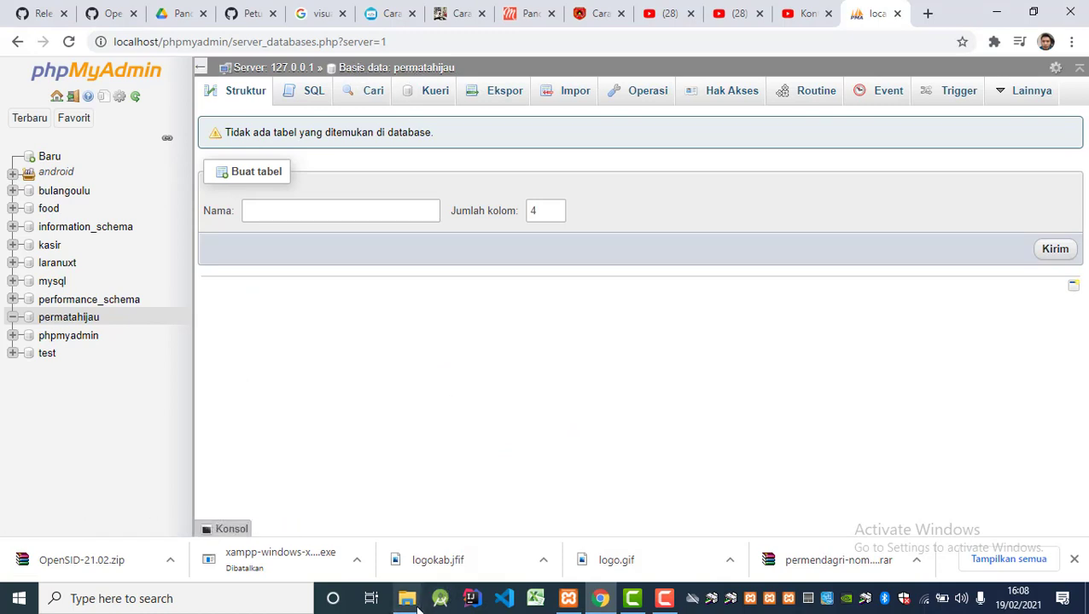
pyautogui.moveTo(417, 608)
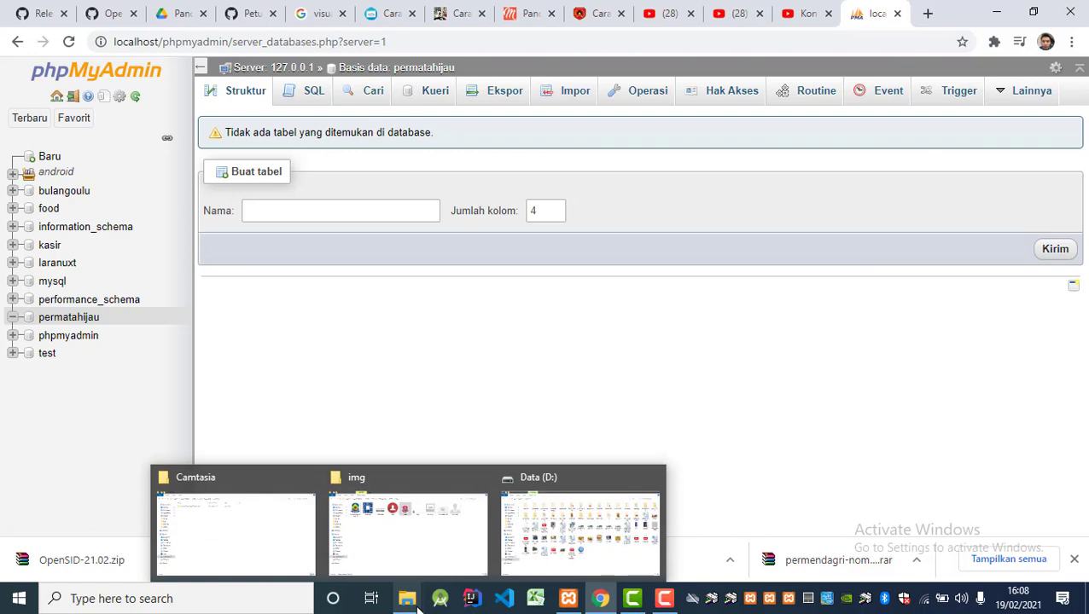
pyautogui.click(553, 96)
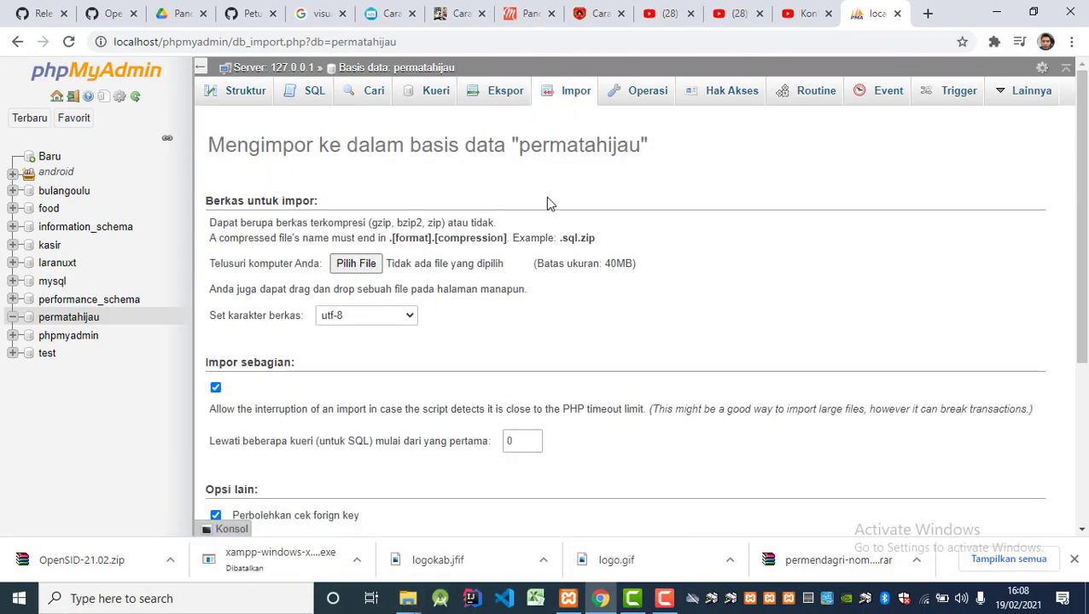
pyautogui.click(355, 263)
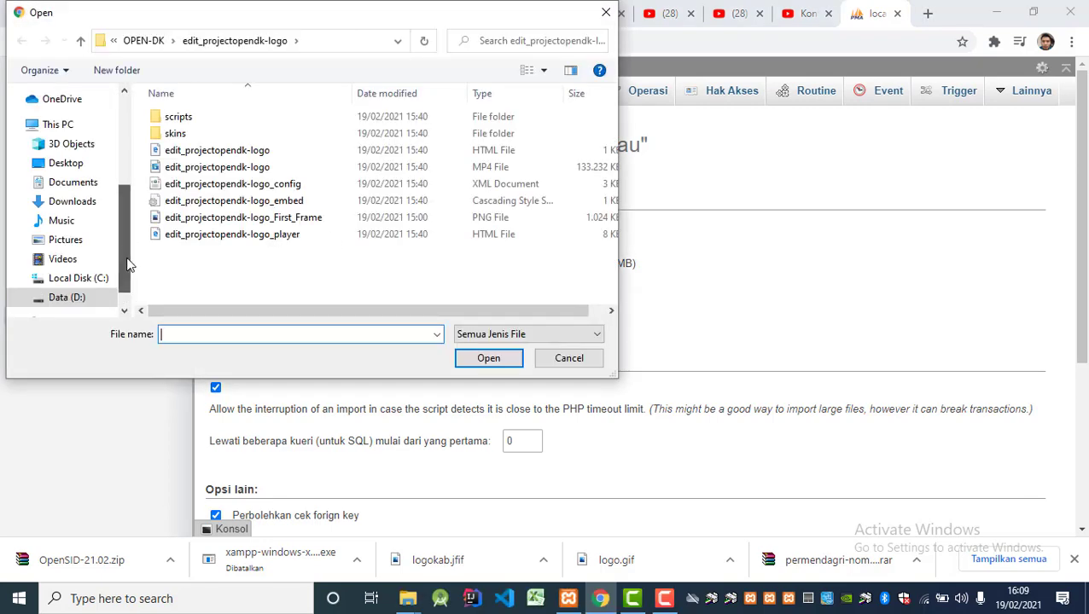
pyautogui.scroll(-1, 126, 256)
pyautogui.click(85, 274)
pyautogui.scroll(-4, 365, 165)
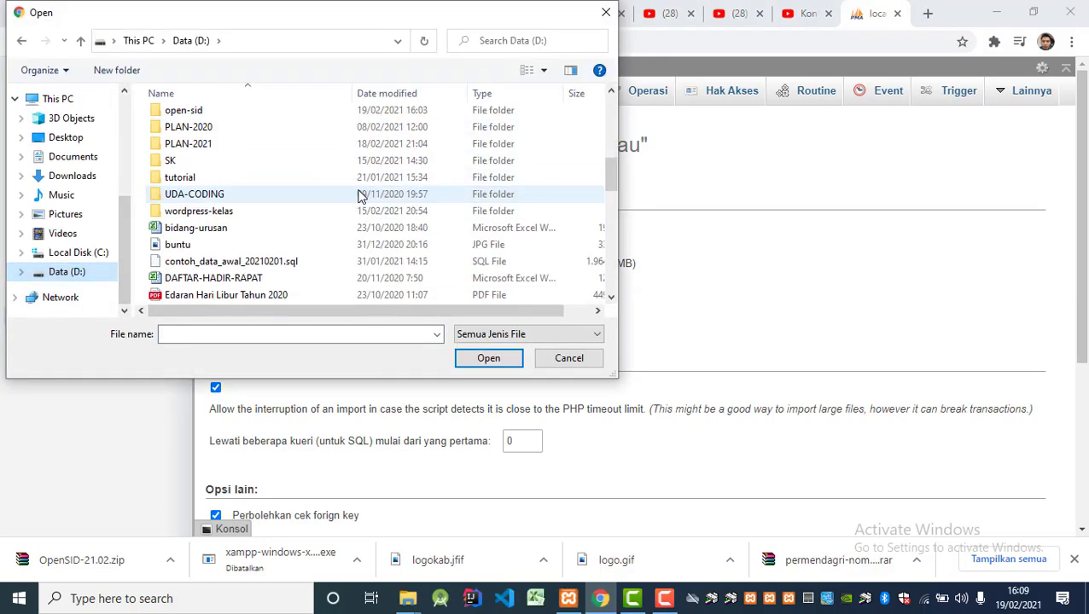
pyautogui.click(259, 260)
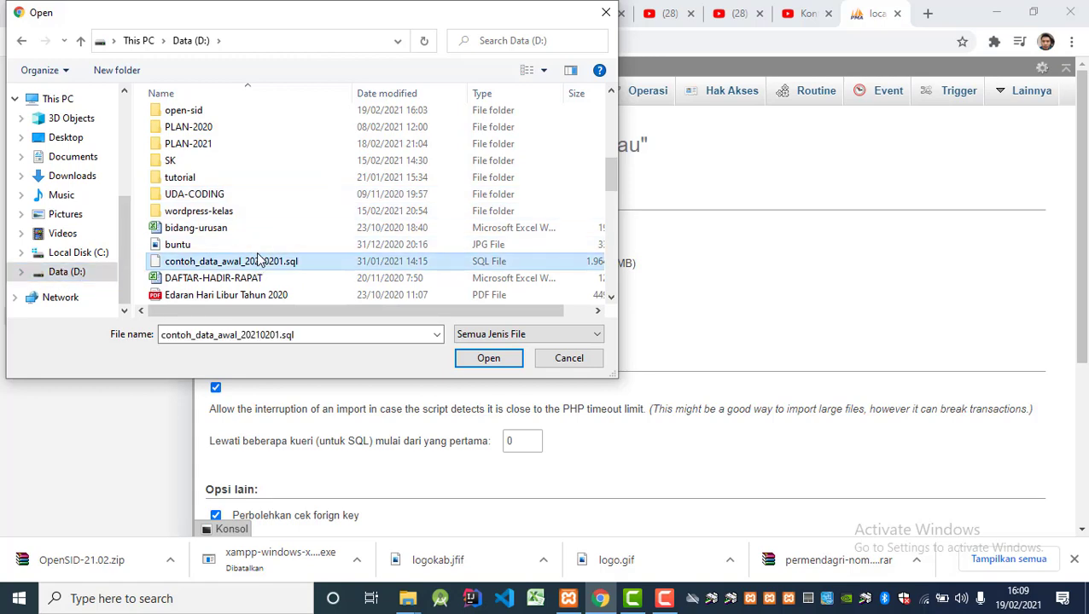
pyautogui.click(473, 358)
# Review the import settings for the permatahijau database, including the chosen file, character set, format and SQL compatibility options.
pyautogui.scroll(-3, 649, 318)
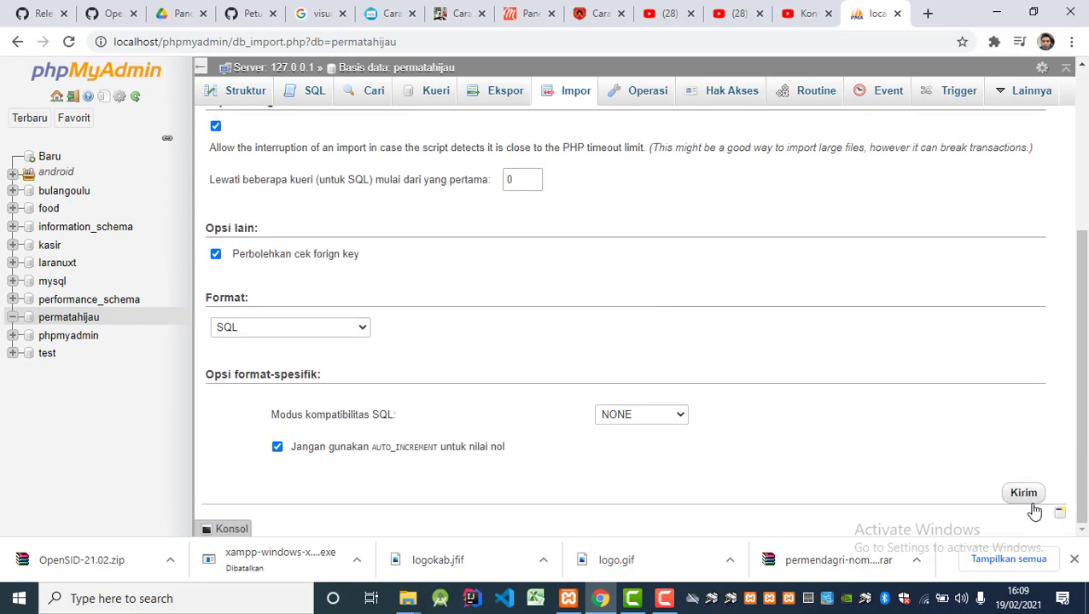
pyautogui.scroll(2, 843, 450)
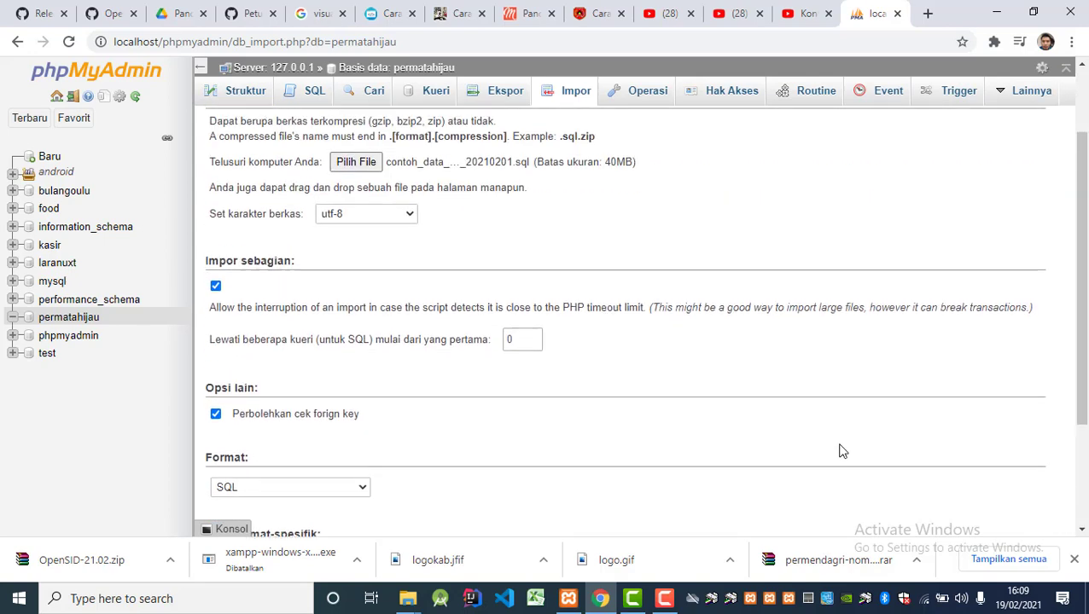
pyautogui.scroll(-2, 843, 450)
pyautogui.scroll(3, 844, 450)
pyautogui.scroll(-3, 843, 450)
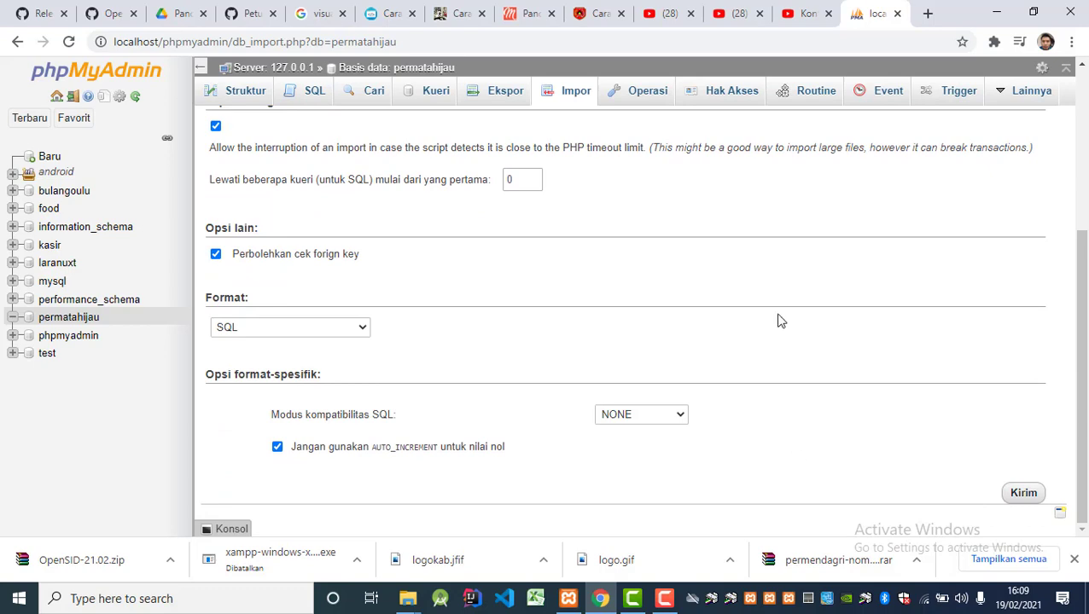
pyautogui.scroll(3, 773, 271)
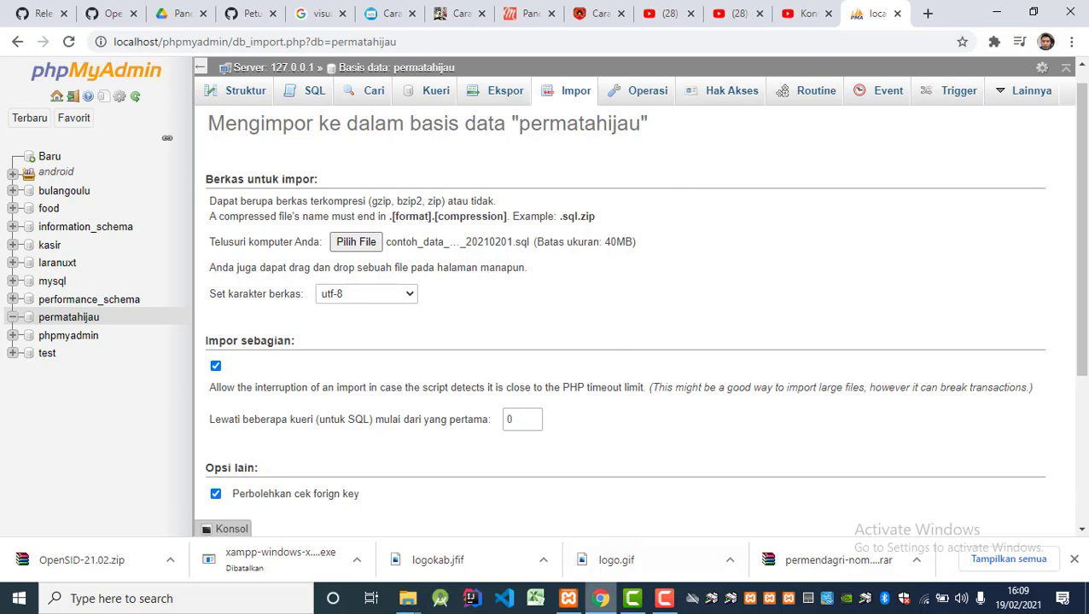
# Switch to the Data (D:) drive in File Explorer and select contoh_data_awal_20210201.sql.
pyautogui.click(407, 598)
pyautogui.click(572, 538)
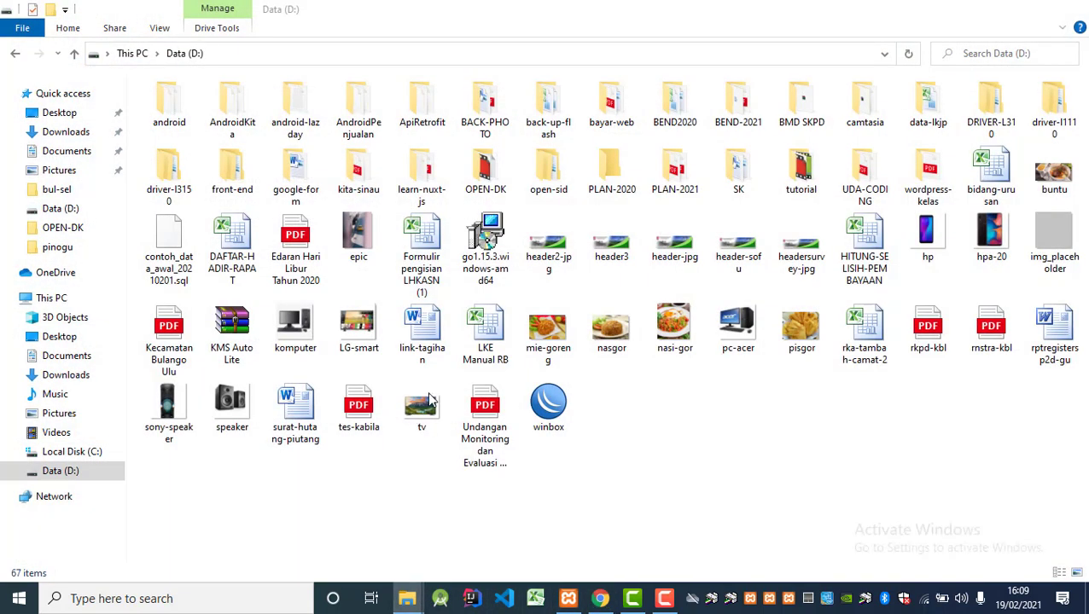
pyautogui.click(168, 243)
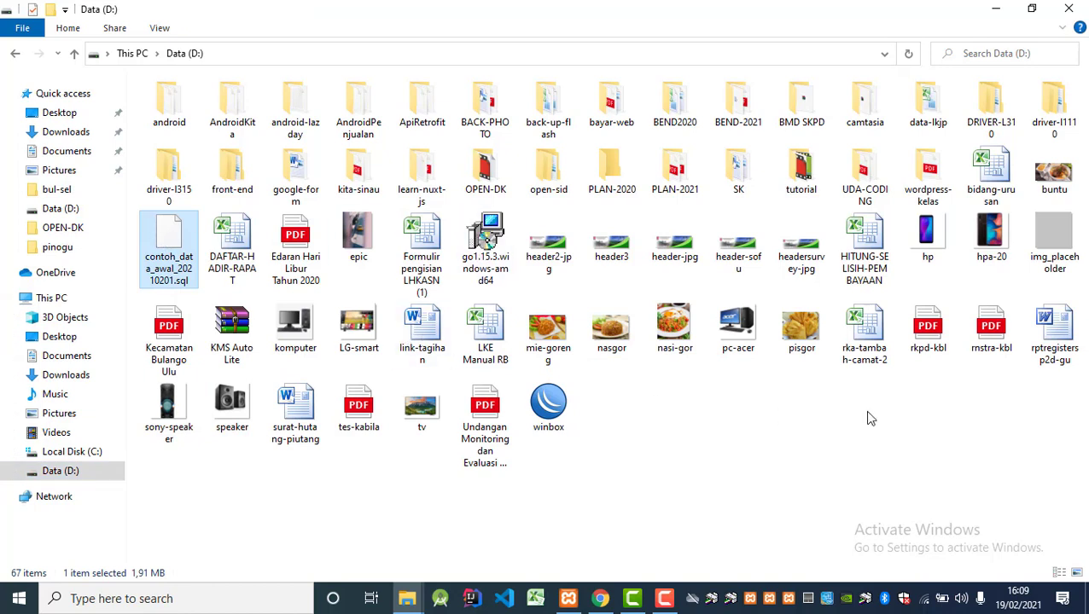
# Rename contoh_data_awal_20210201.sql on the Data (D:) drive as dbopensid.sql.
pyautogui.click(614, 426)
pyautogui.click(176, 244)
pyautogui.click(674, 416)
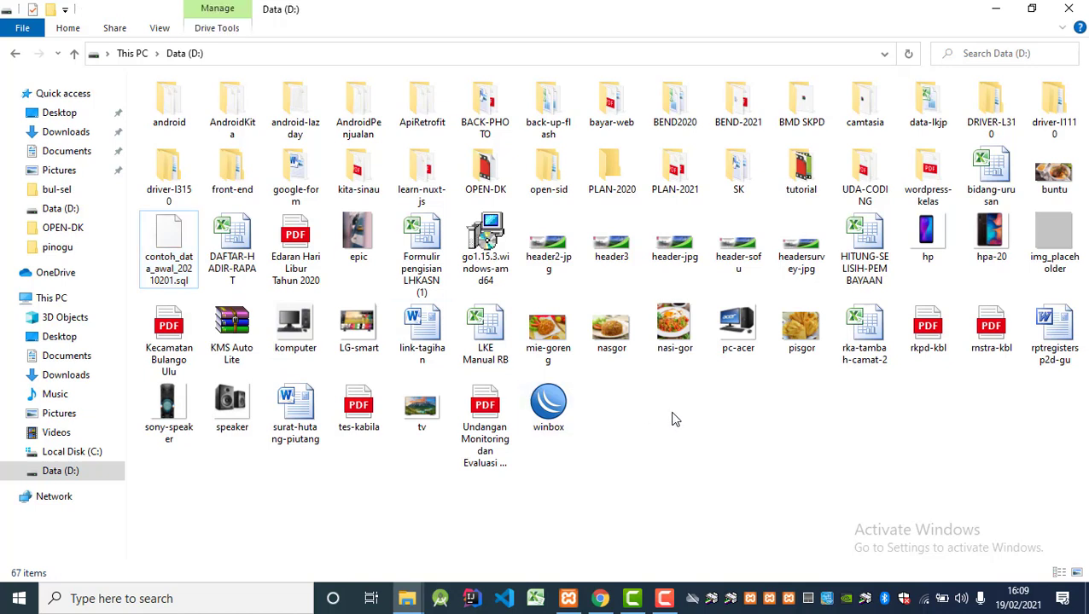
pyautogui.click(168, 258)
pyautogui.press('F2')
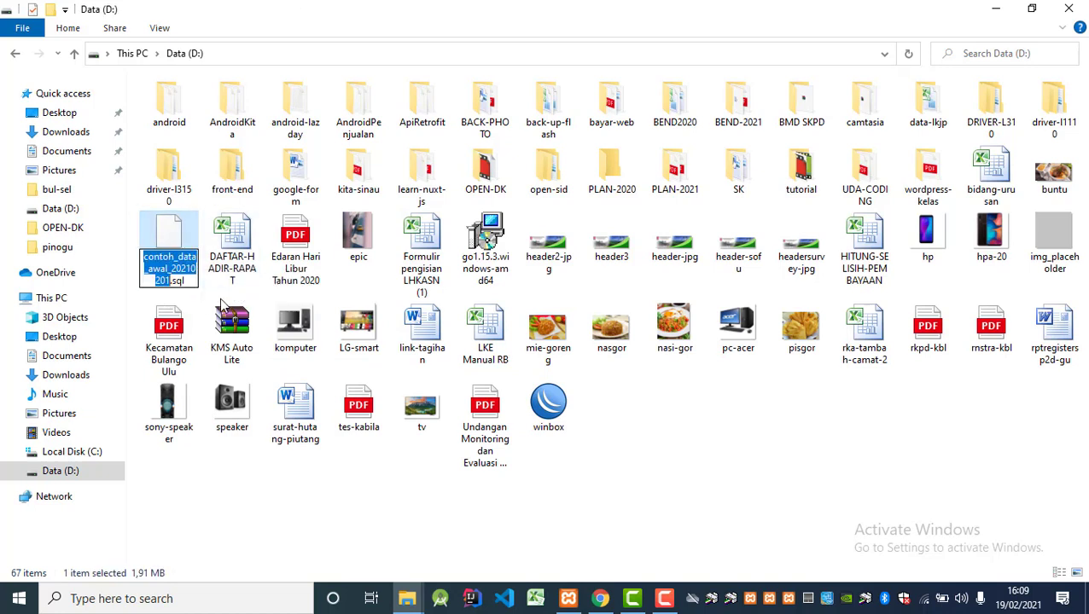
pyautogui.write('db')
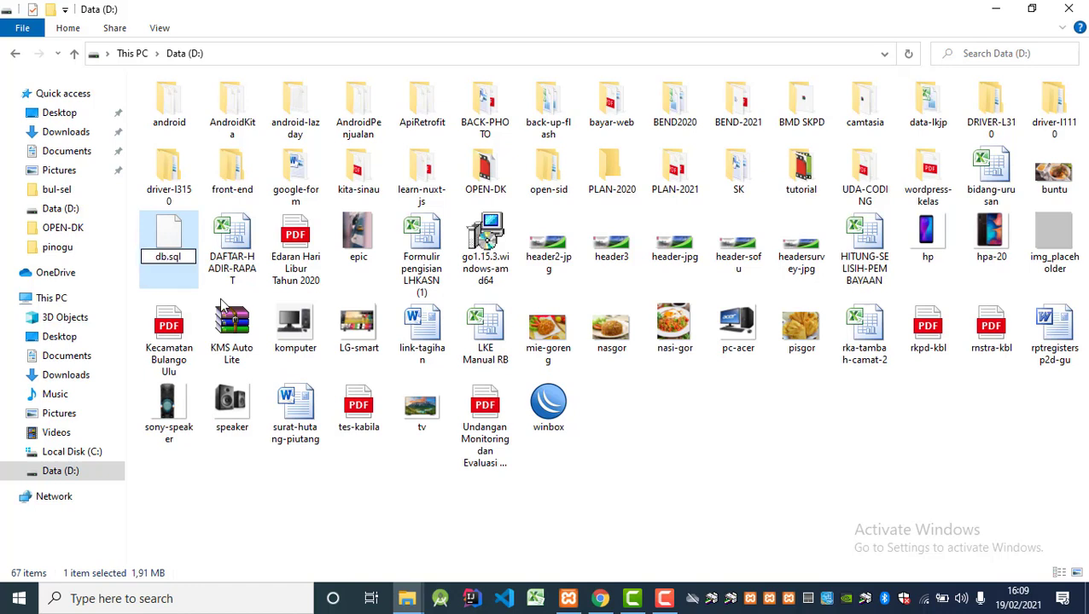
pyautogui.write('opensid')
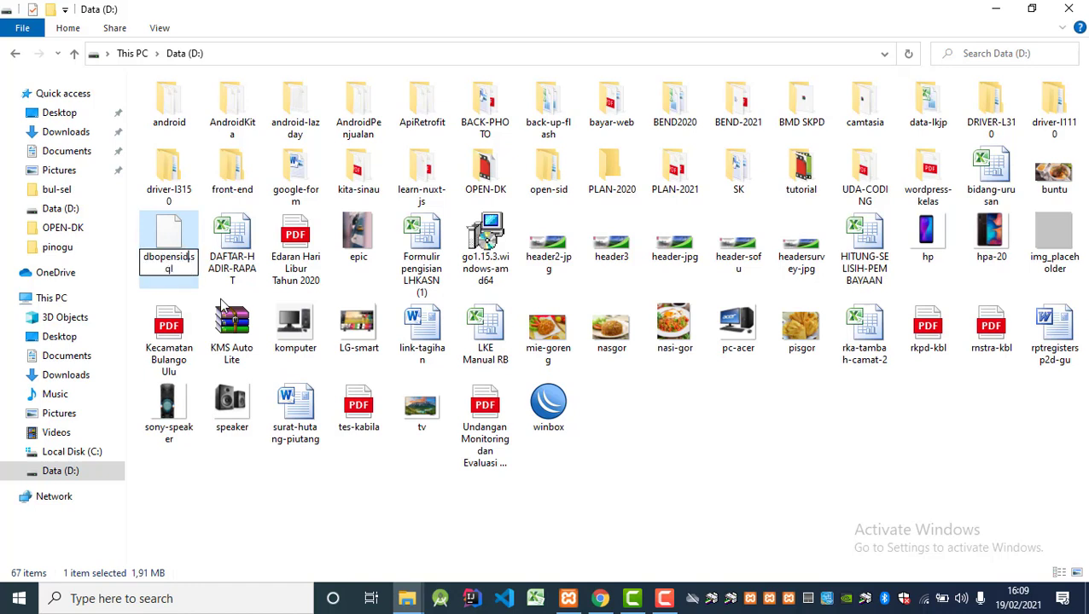
pyautogui.press('Return')
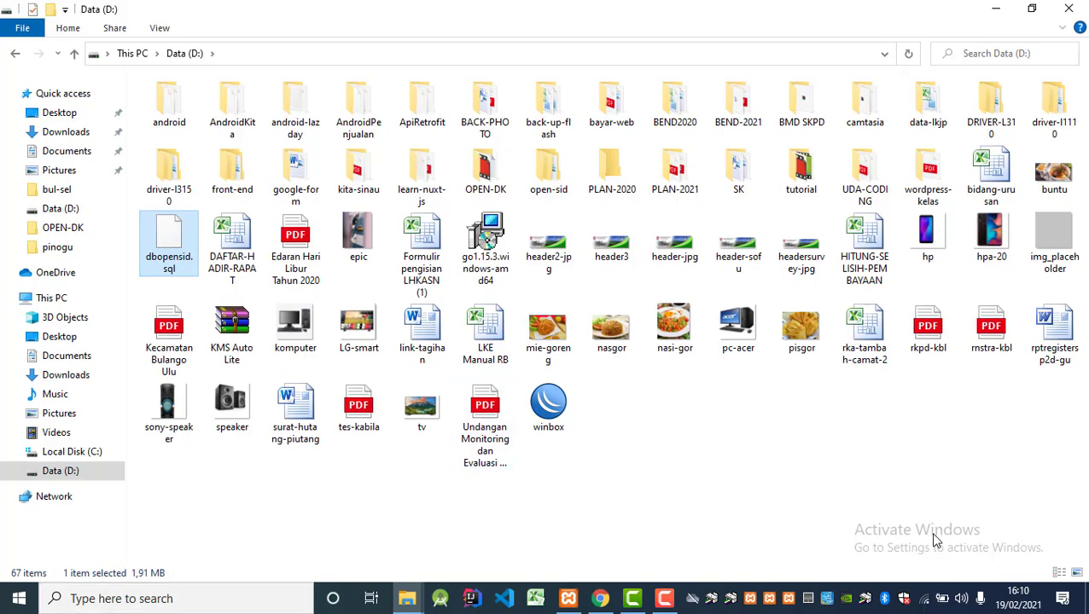
# Open a Command Prompt by running cmd and move its window clear of the dbopensid.sql file.
pyautogui.press('super+r')
pyautogui.click(164, 501)
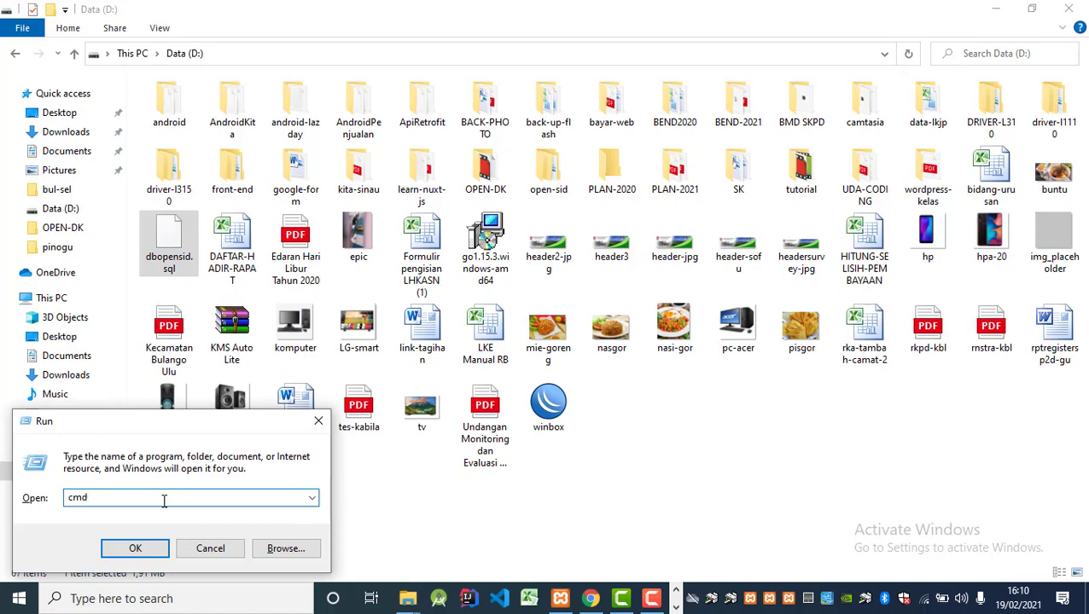
pyautogui.press('BackSpace')
pyautogui.press('BackSpace')
pyautogui.press('BackSpace')
pyautogui.write('cmd')
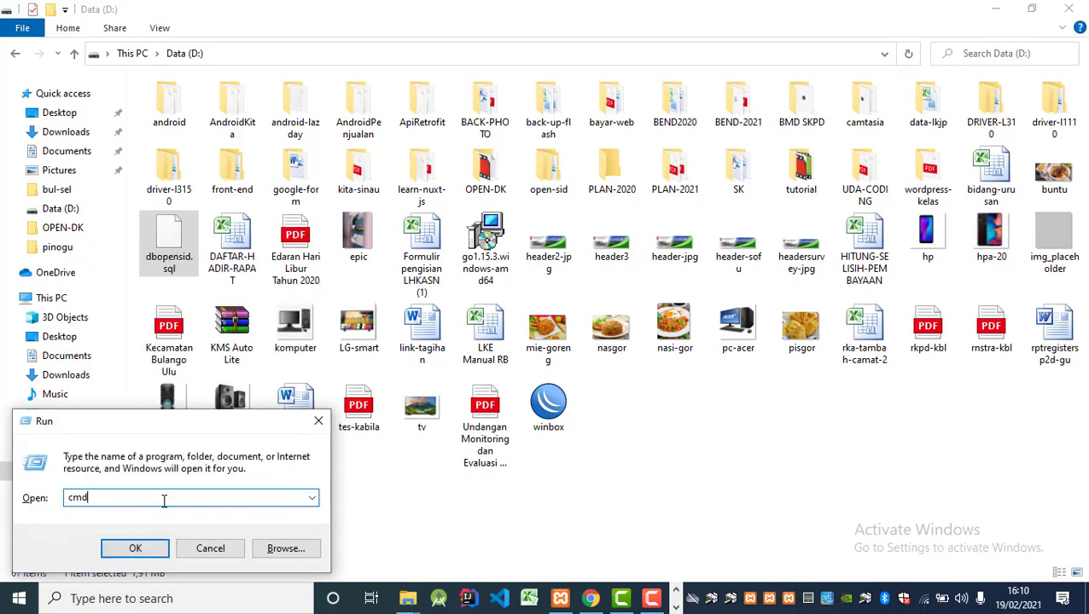
pyautogui.press('Return')
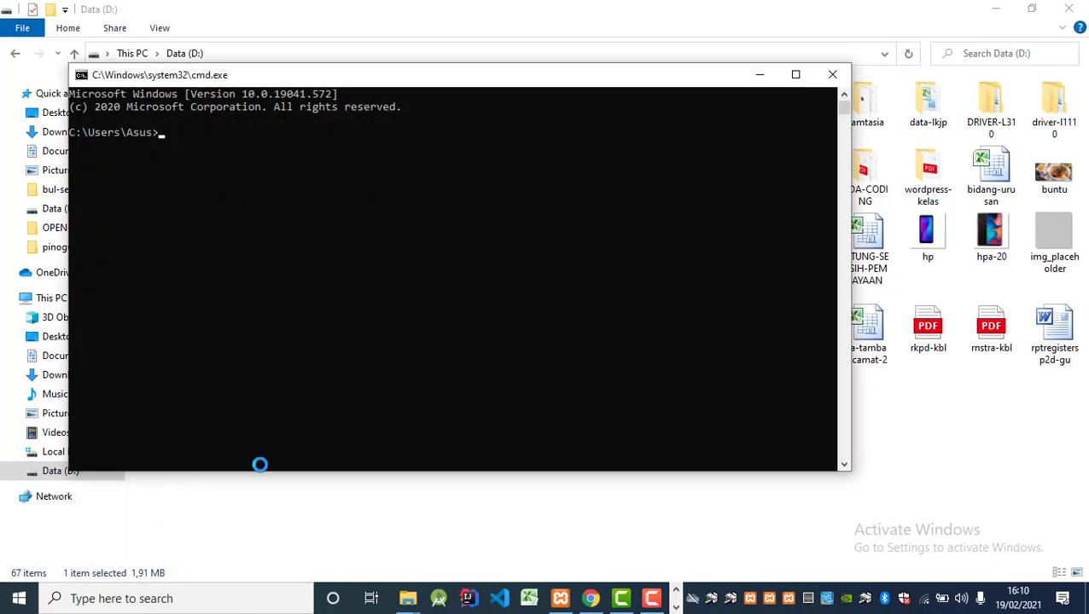
pyautogui.moveTo(618, 88); pyautogui.dragTo(751, 110)
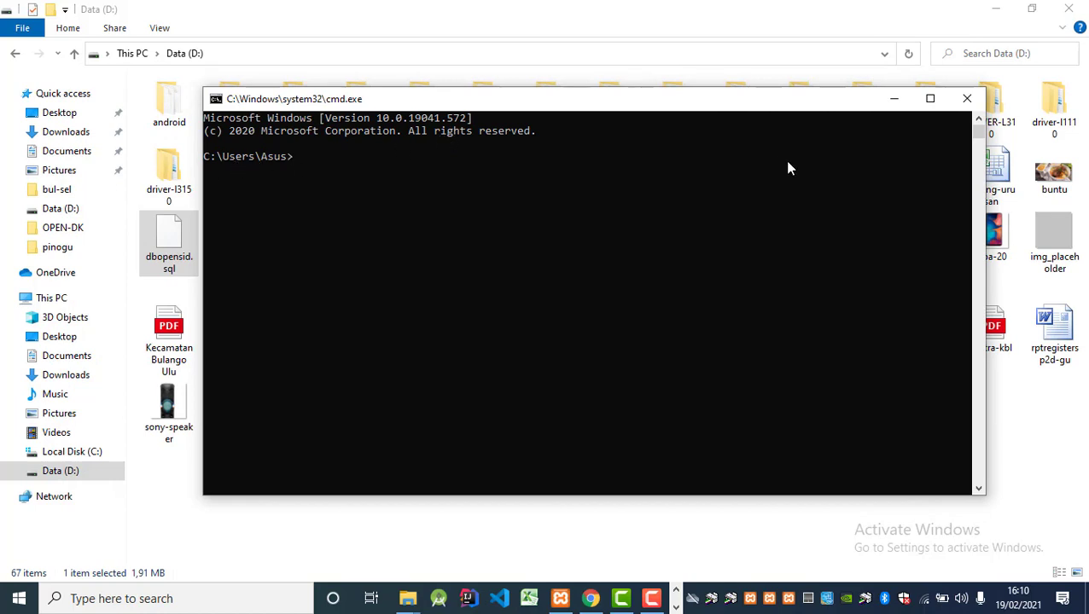
# Switch to the File Explorer window showing img and browse to the C:\Users\Asus folder.
pyautogui.click(407, 601)
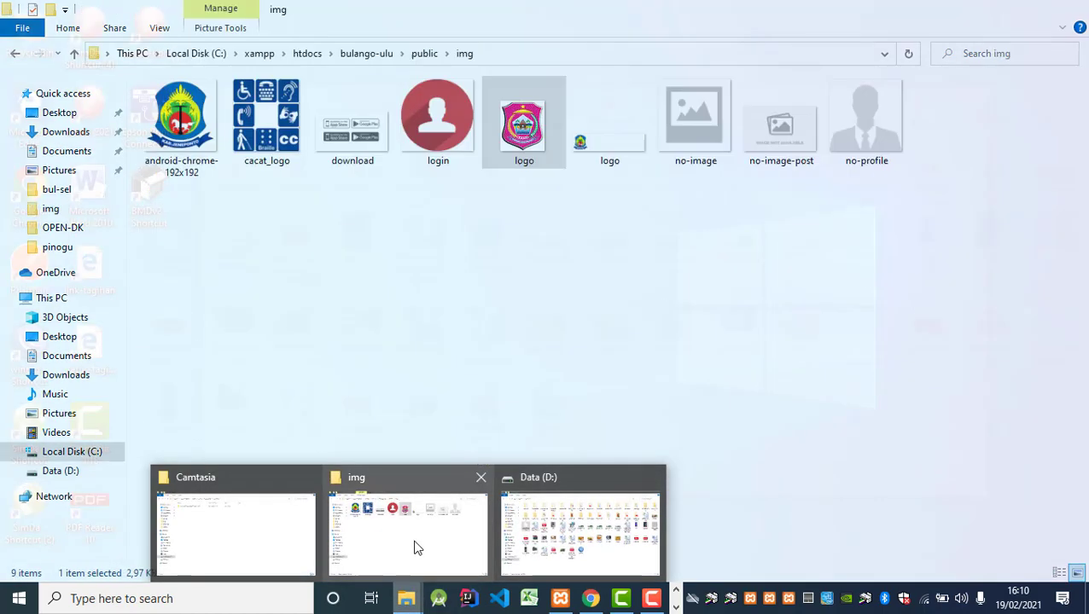
pyautogui.click(417, 548)
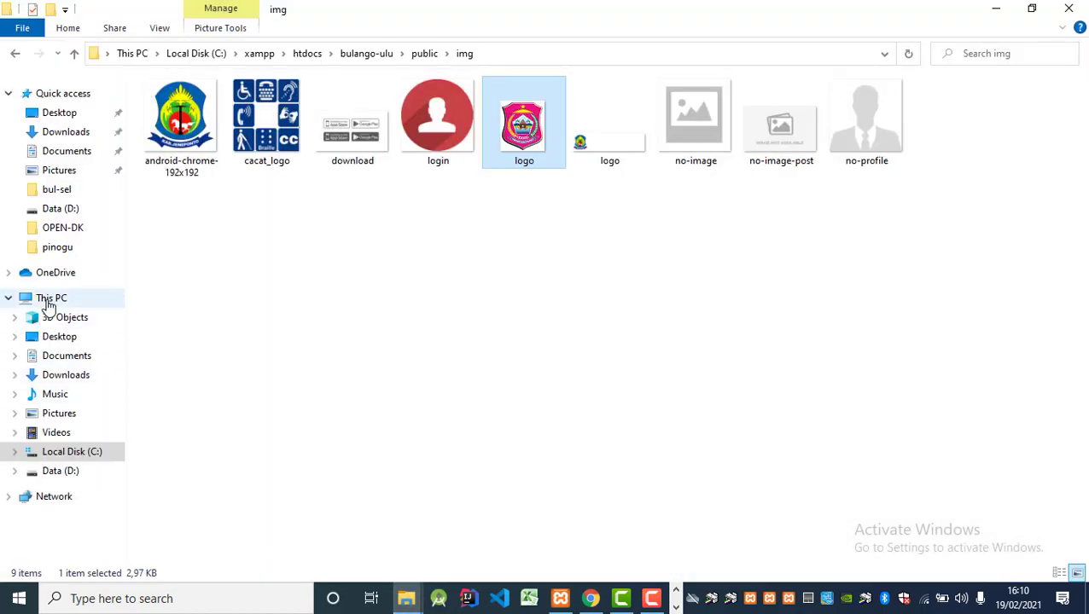
pyautogui.click(48, 301)
pyautogui.doubleClick(243, 238)
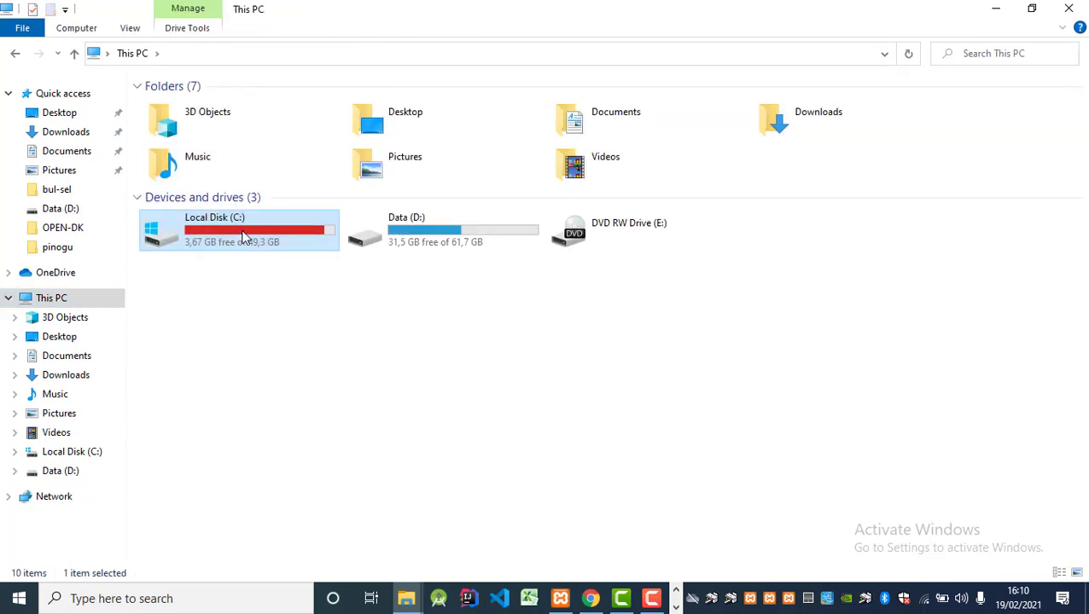
pyautogui.doubleClick(184, 172)
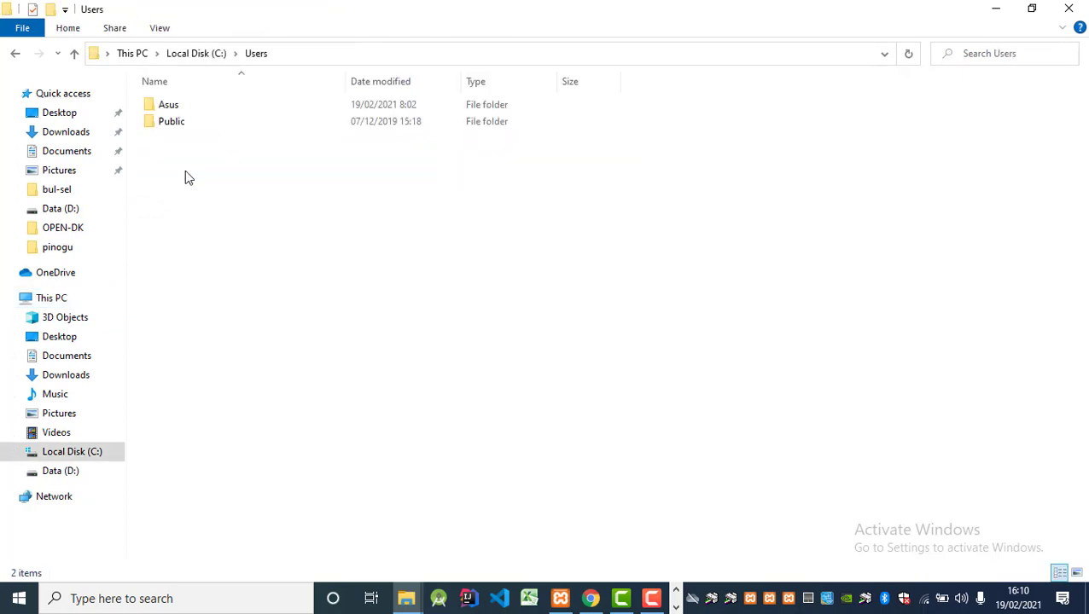
pyautogui.doubleClick(197, 106)
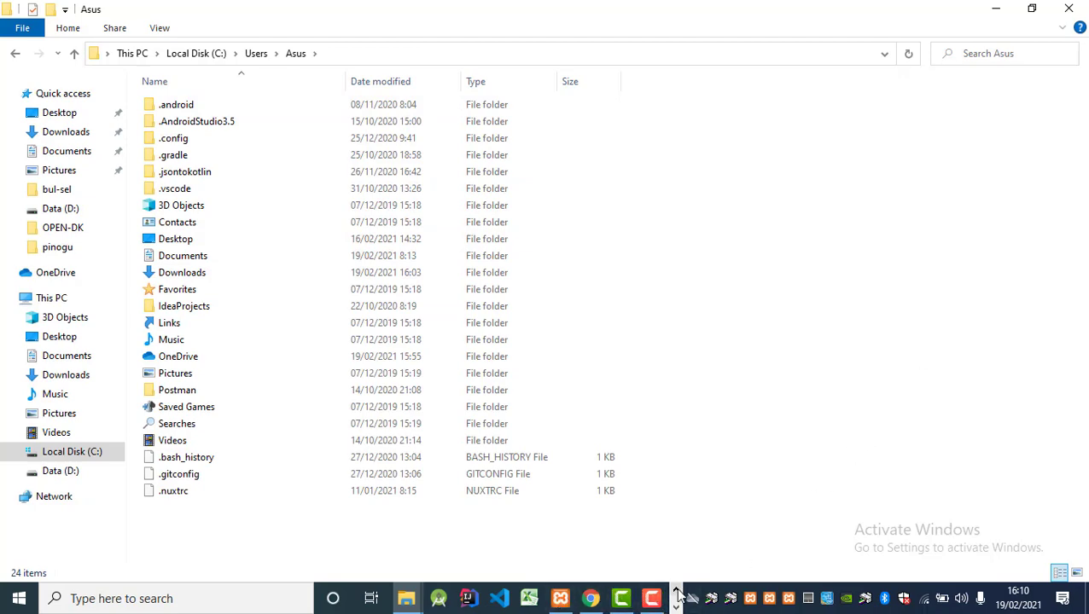
# Switch back to the open Command Prompt window.
pyautogui.click(560, 598)
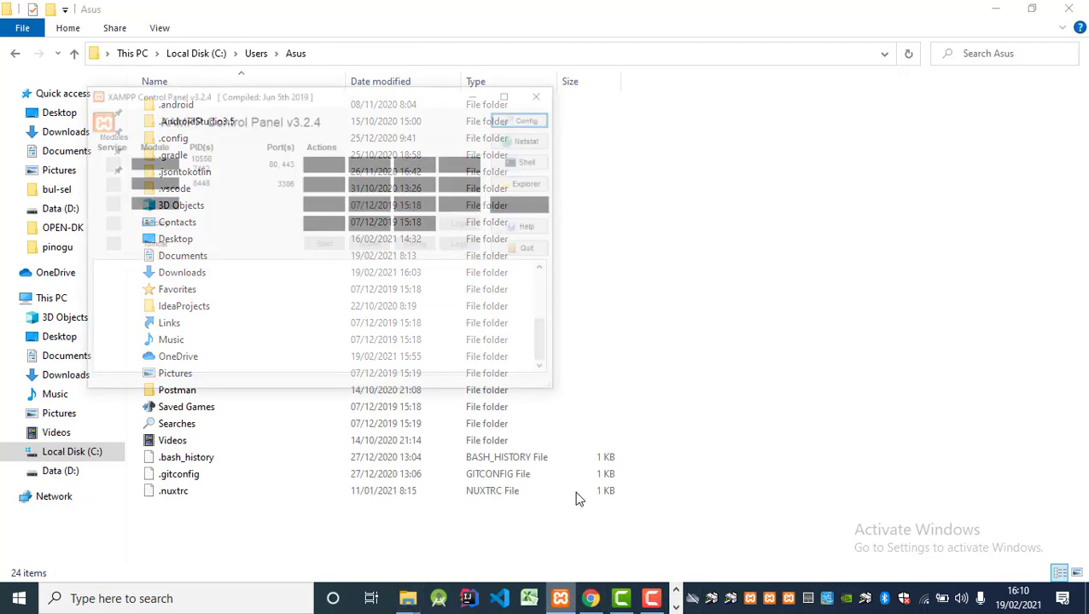
pyautogui.click(520, 12)
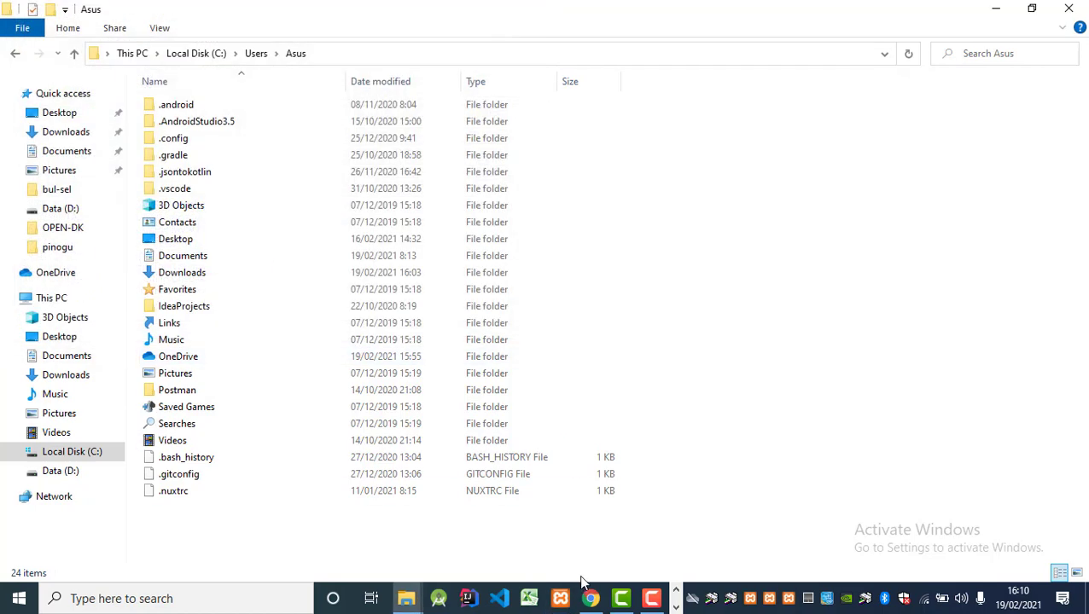
pyautogui.click(672, 588)
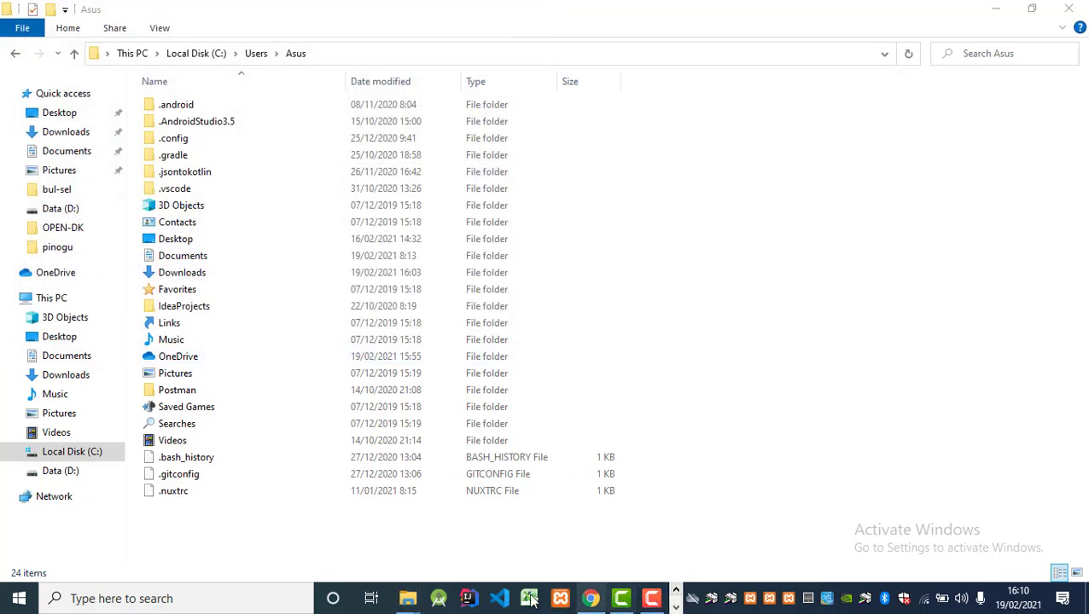
pyautogui.moveTo(410, 602)
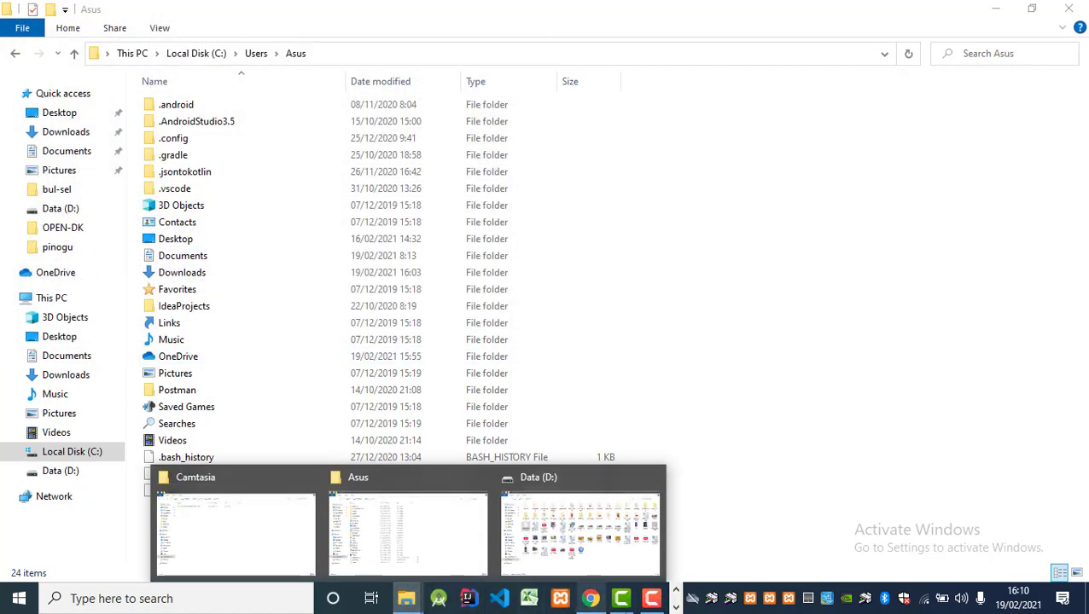
pyautogui.click(675, 607)
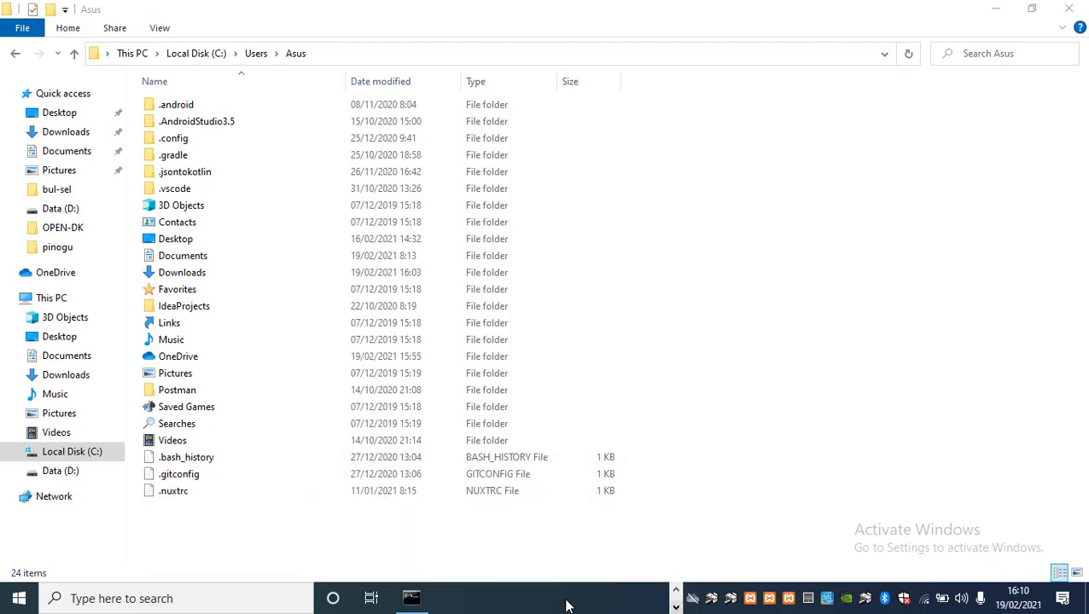
pyautogui.click(412, 603)
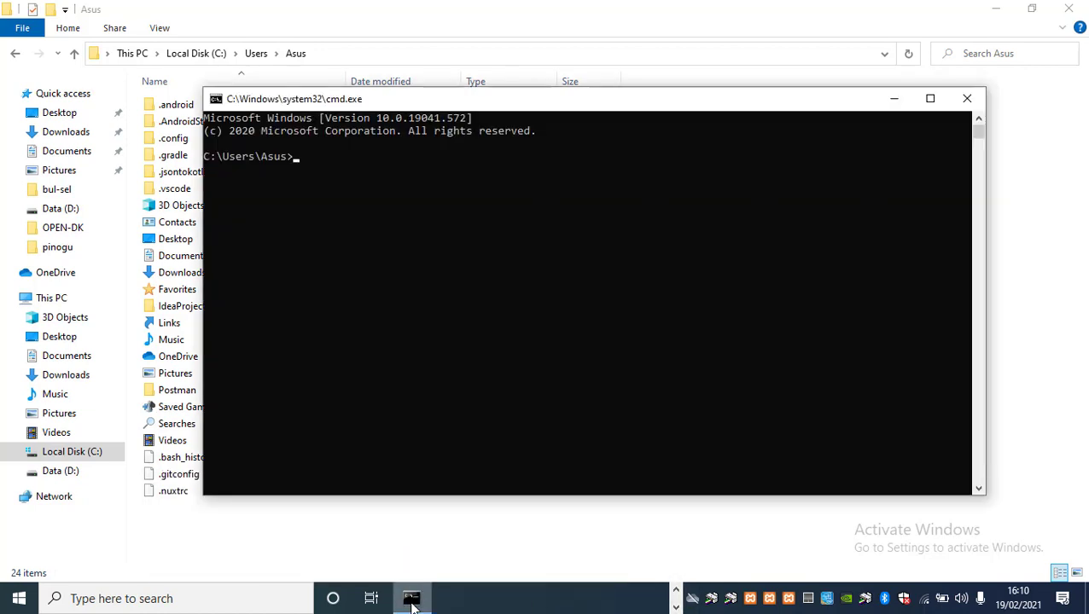
# Show the root of Local Disk (C:) in File Explorer and enter cd ../../ at the Command Prompt without running it.
pyautogui.moveTo(459, 98); pyautogui.dragTo(641, 72)
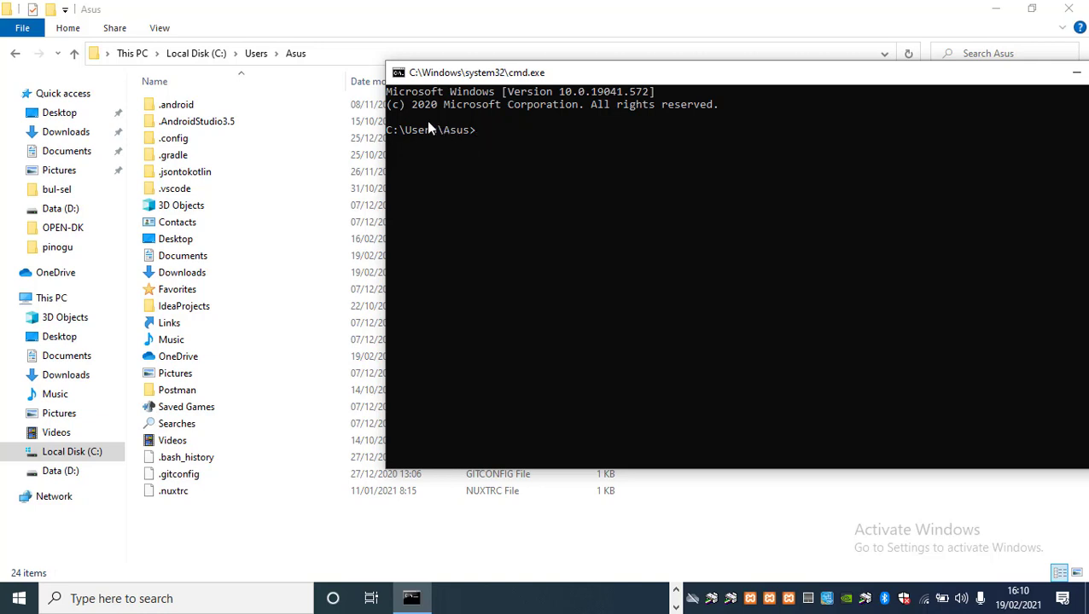
pyautogui.click(198, 54)
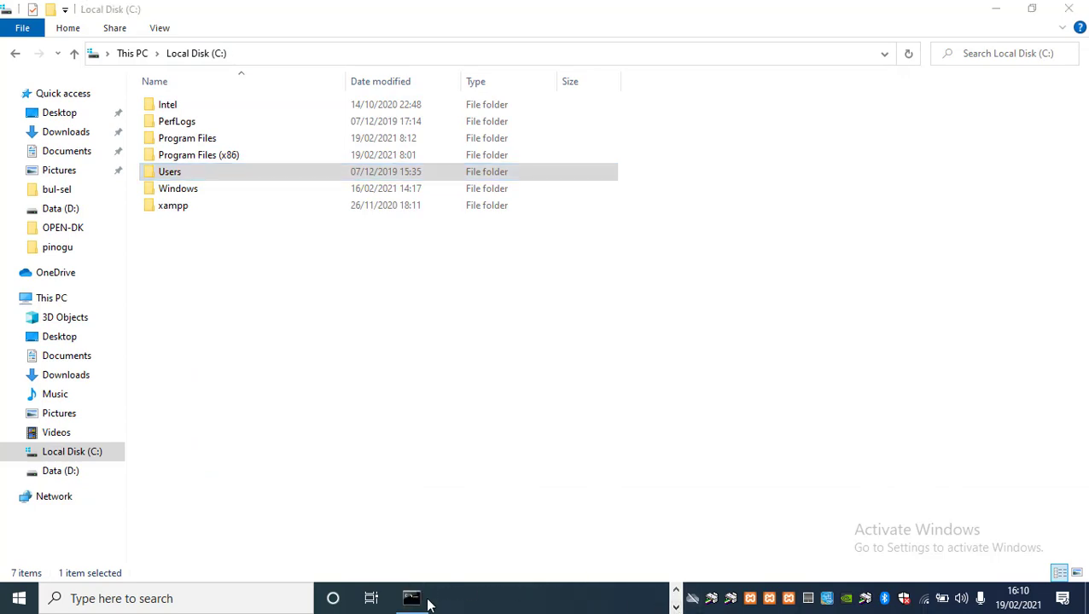
pyautogui.click(428, 601)
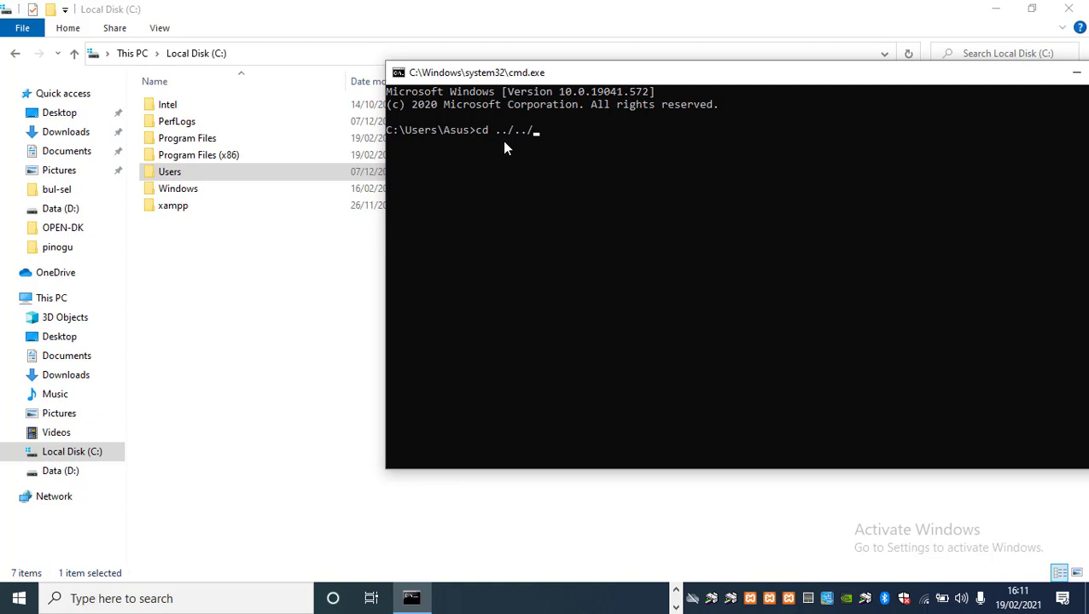
# Trace the folder levels from Users\Asus back up to Local Disk (C:) in File Explorer and select the xampp folder.
pyautogui.doubleClick(183, 175)
pyautogui.doubleClick(195, 105)
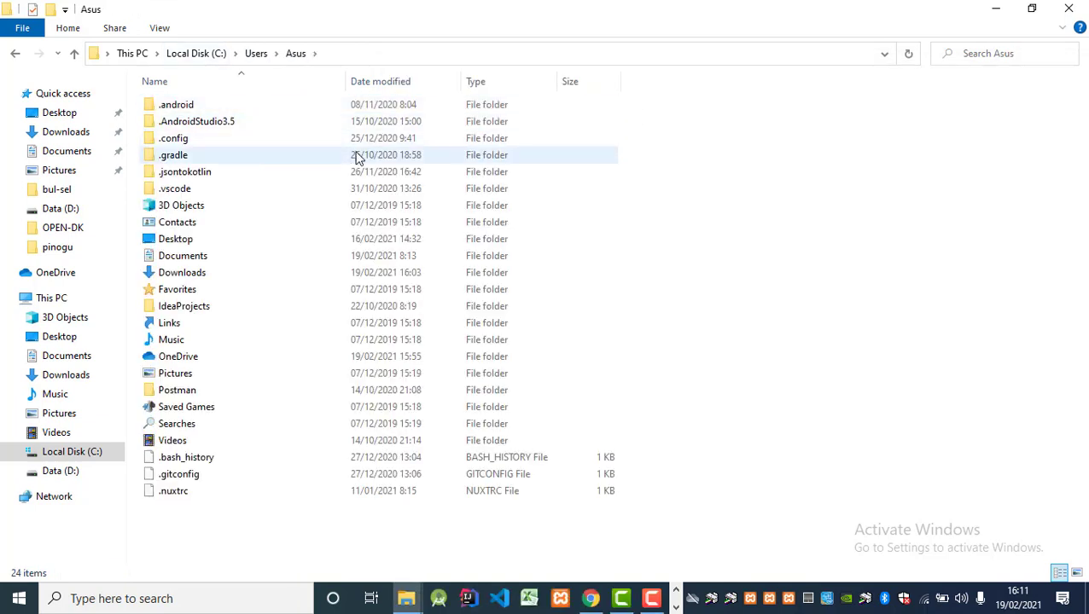
pyautogui.click(12, 56)
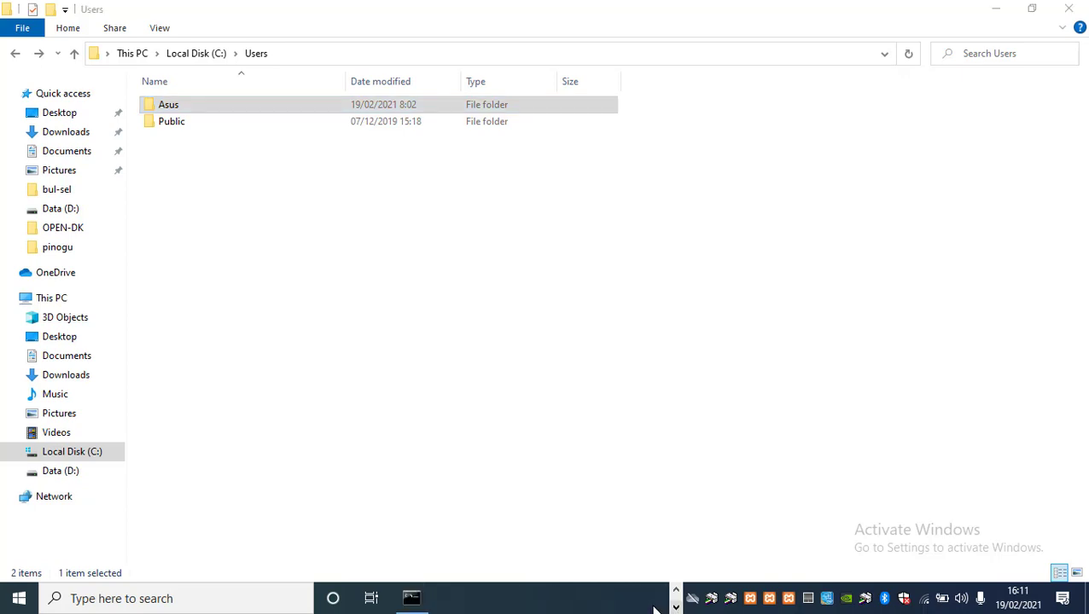
pyautogui.click(410, 598)
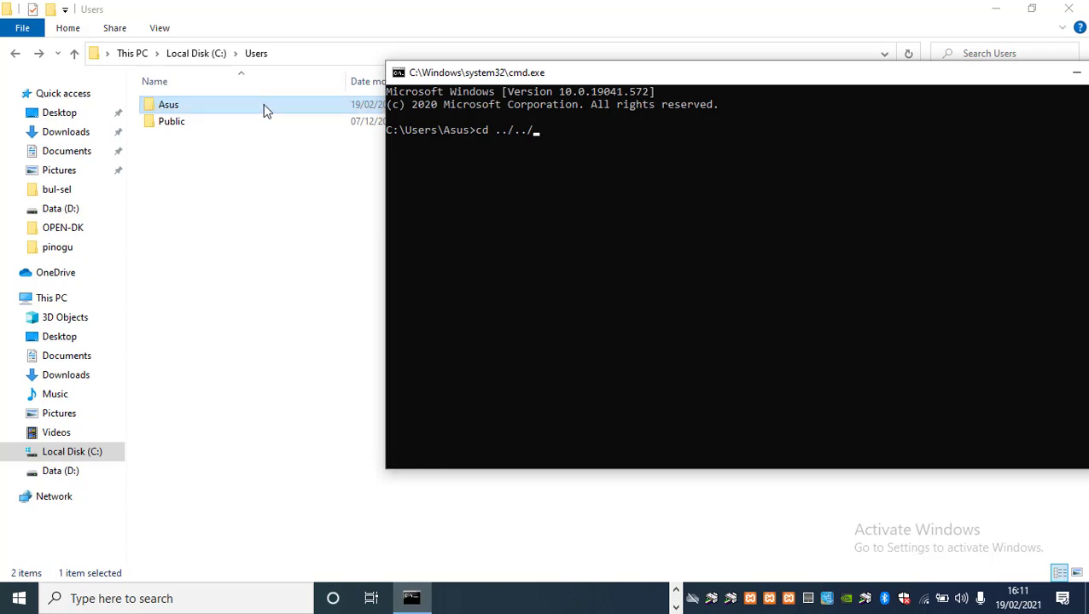
pyautogui.click(14, 56)
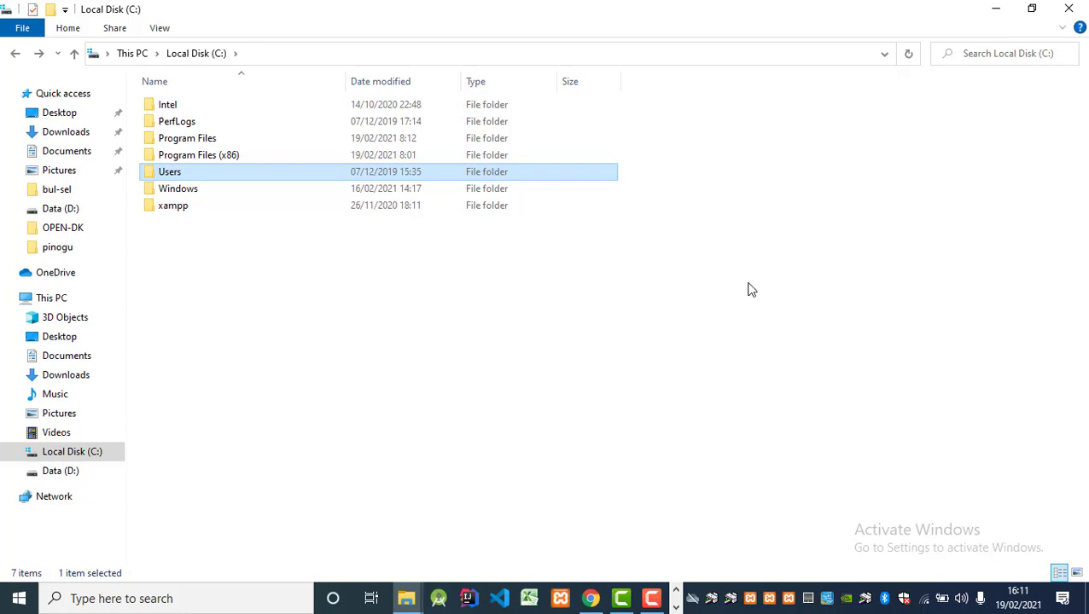
pyautogui.click(331, 210)
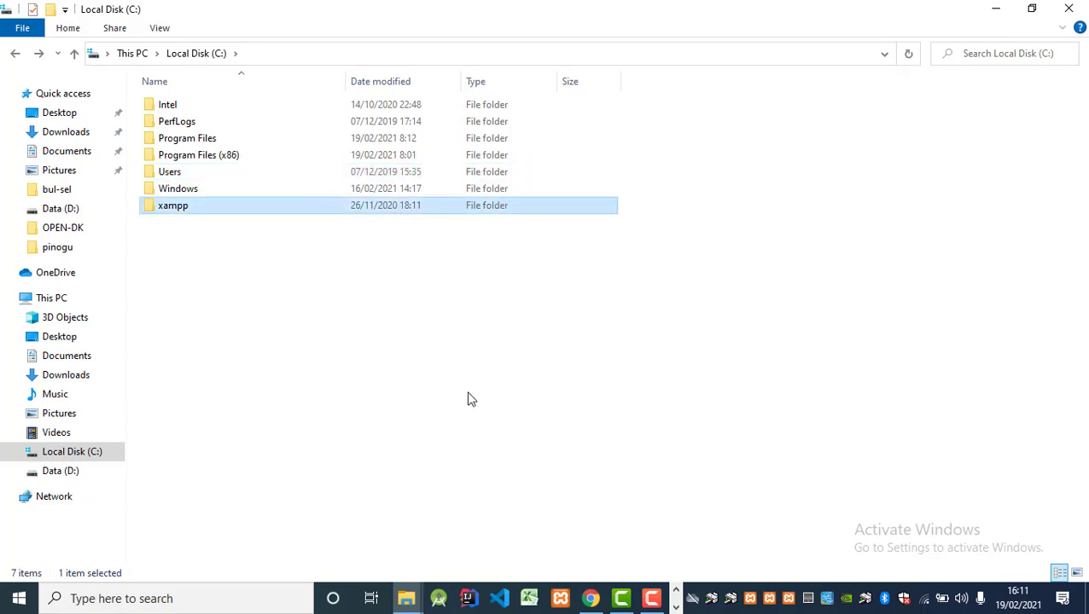
# Return to the Command Prompt and run cd ../../ to move to the root of C:.
pyautogui.click(651, 599)
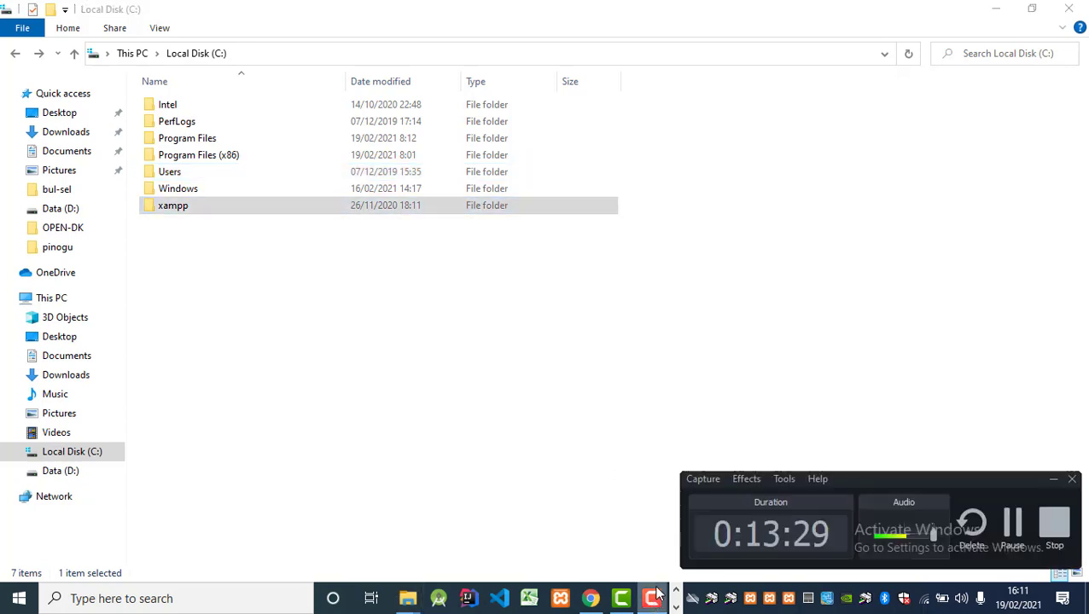
pyautogui.click(1010, 525)
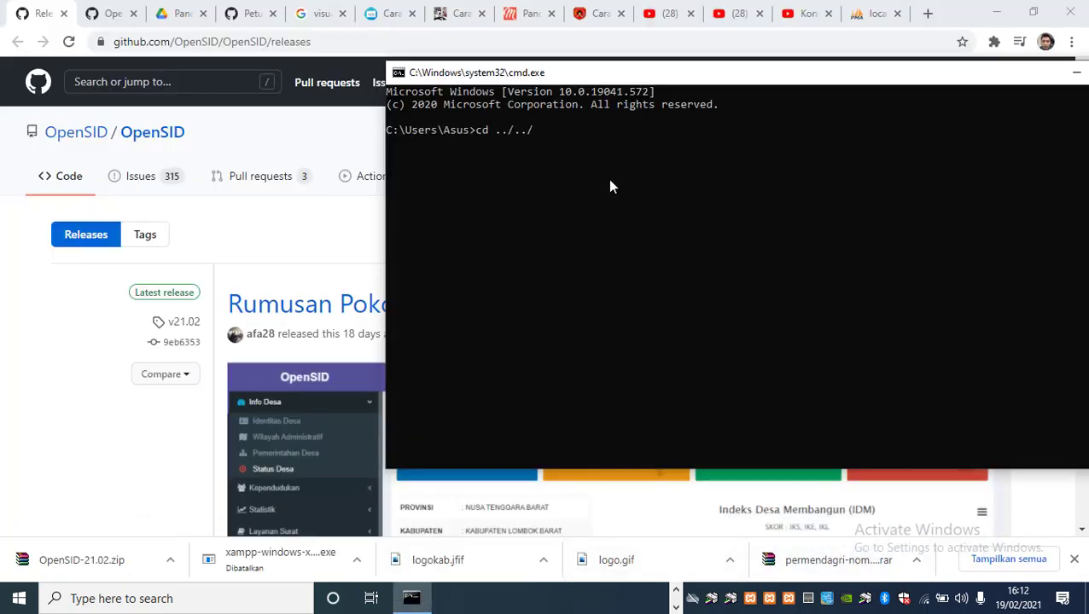
pyautogui.press('Return')
# Switch to the Local Disk (C:) window in File Explorer and open the xampp folder.
pyautogui.click(677, 597)
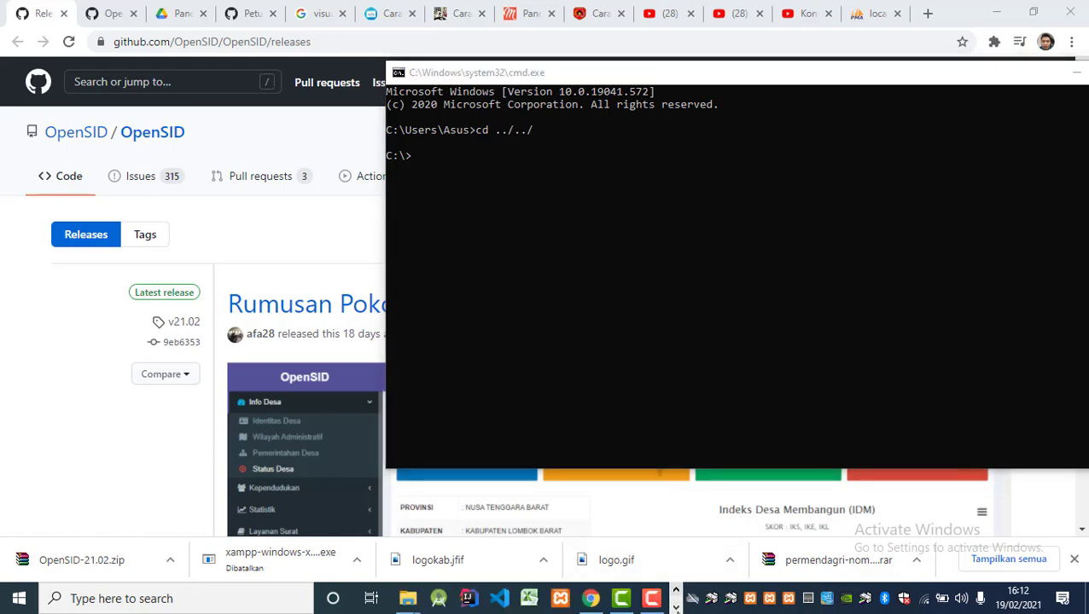
pyautogui.moveTo(408, 598)
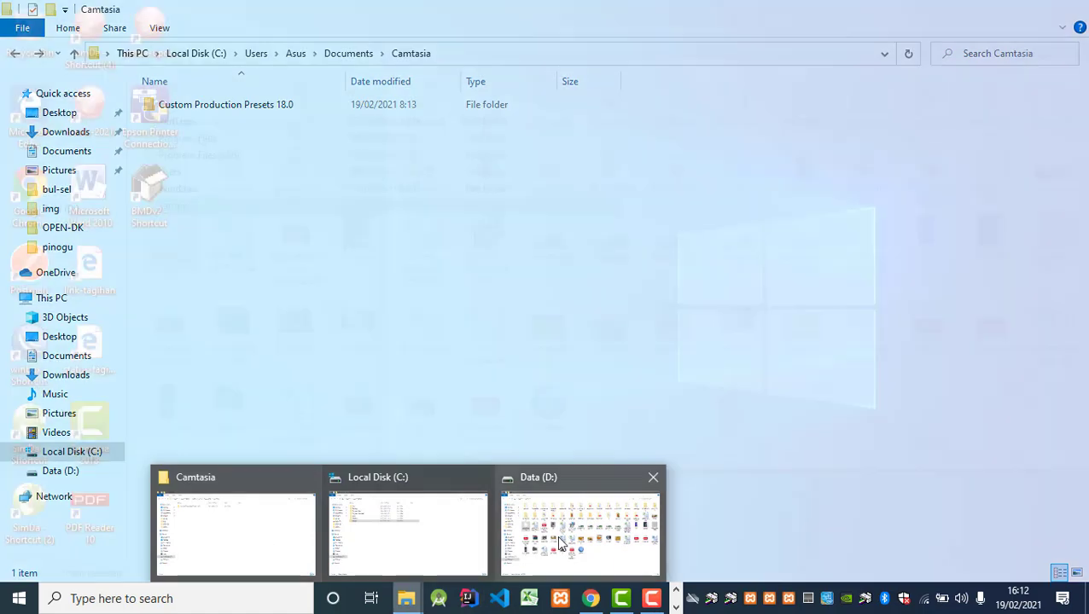
pyautogui.moveTo(561, 543)
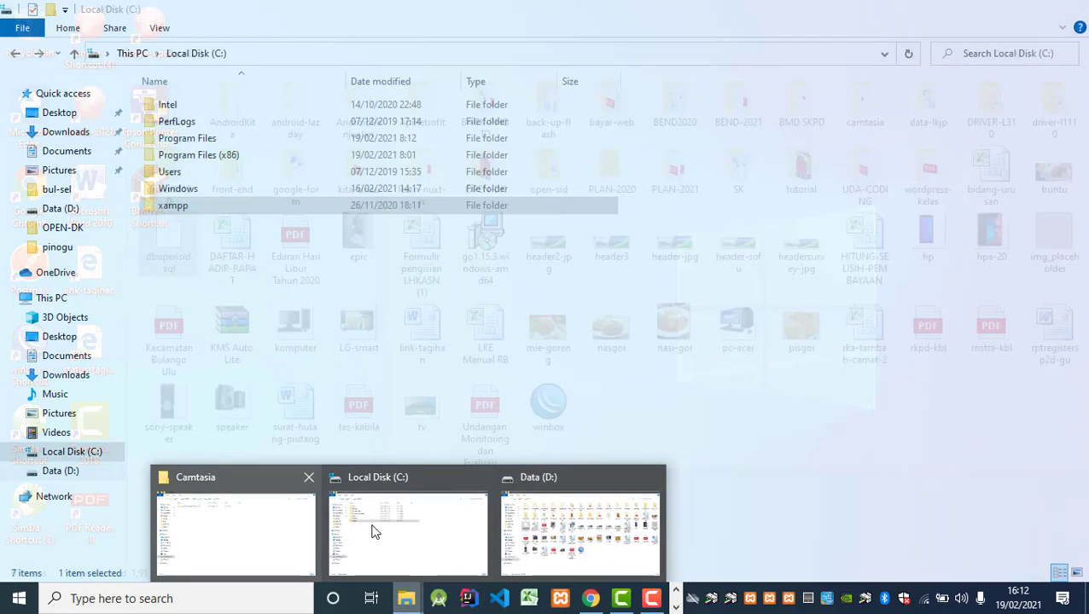
pyautogui.click(372, 530)
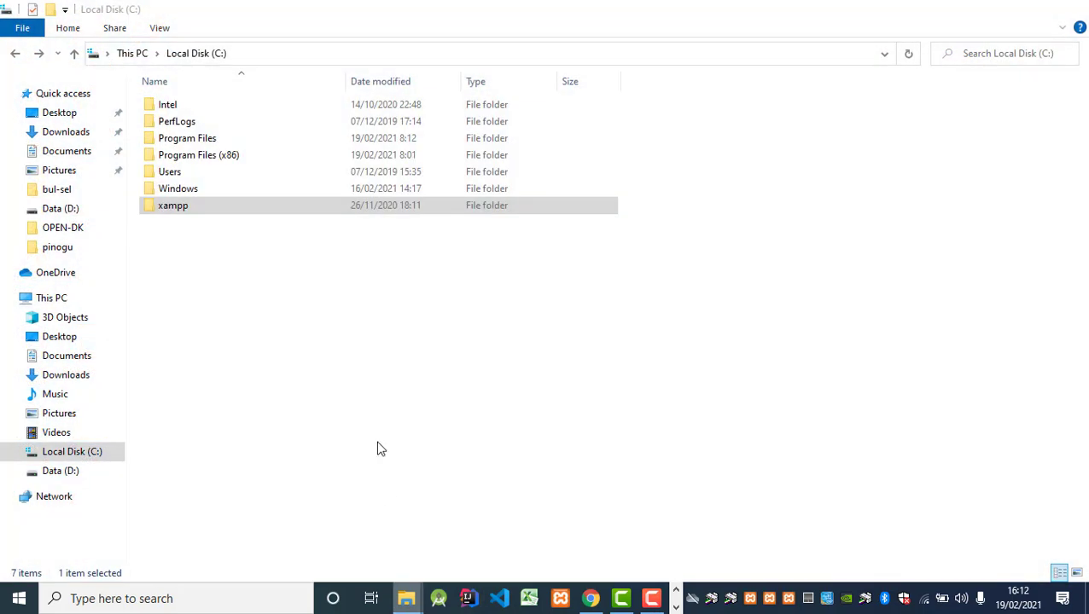
pyautogui.doubleClick(175, 205)
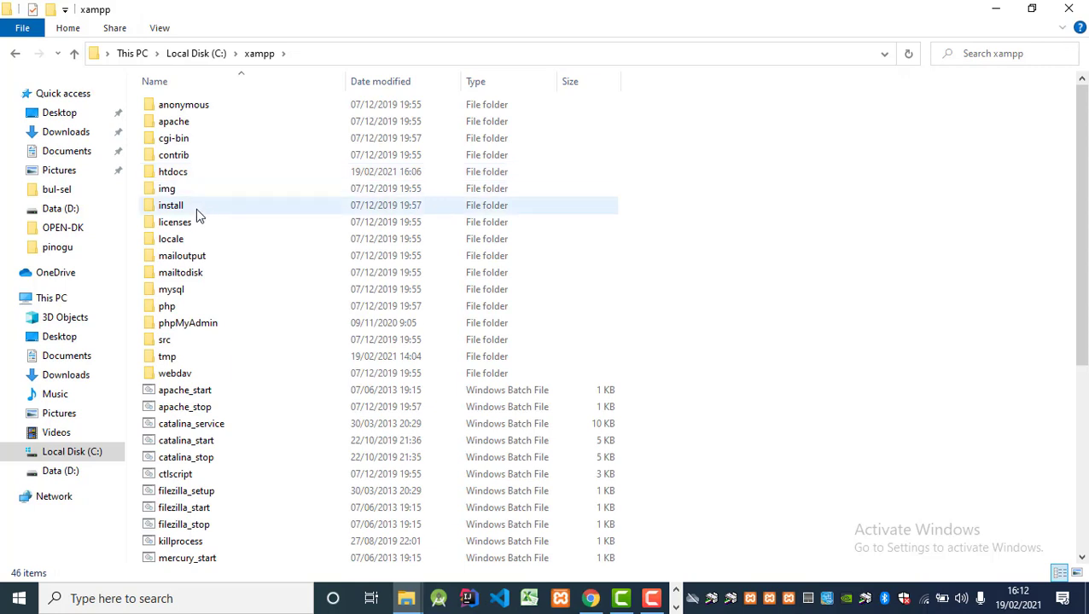
# Open the mysql\bin folder inside xampp in File Explorer and run cd xampp/mysql/bin at the Command Prompt.
pyautogui.doubleClick(197, 293)
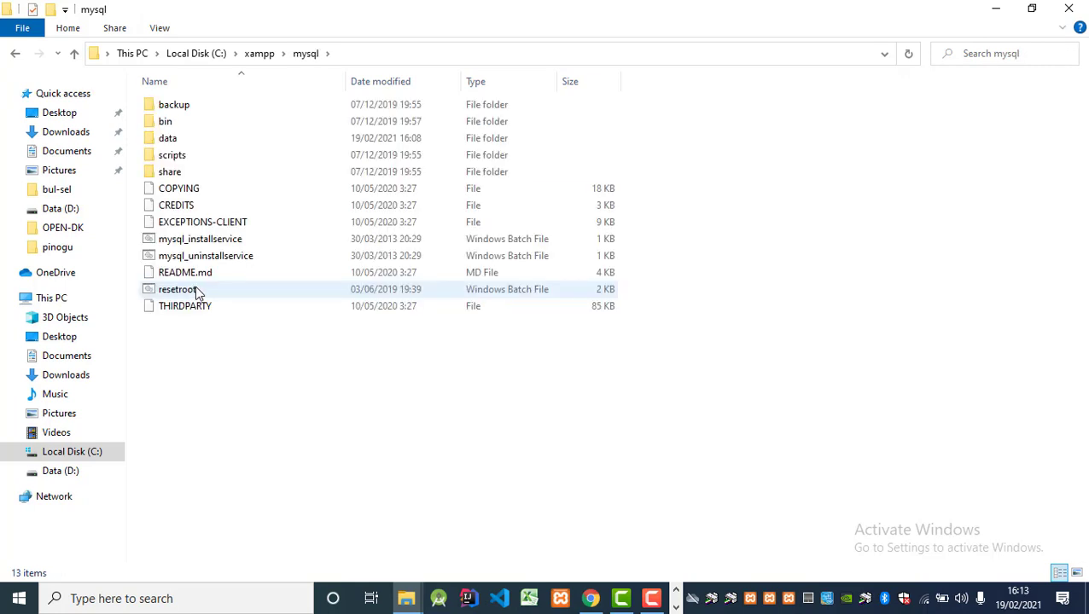
pyautogui.doubleClick(179, 125)
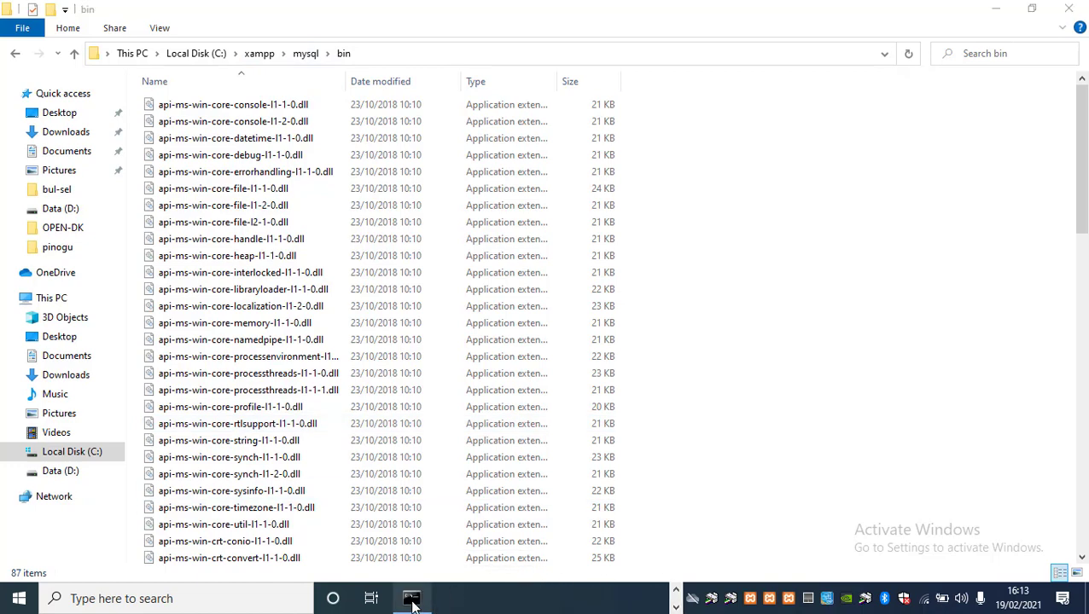
pyautogui.click(411, 598)
pyautogui.write('cd')
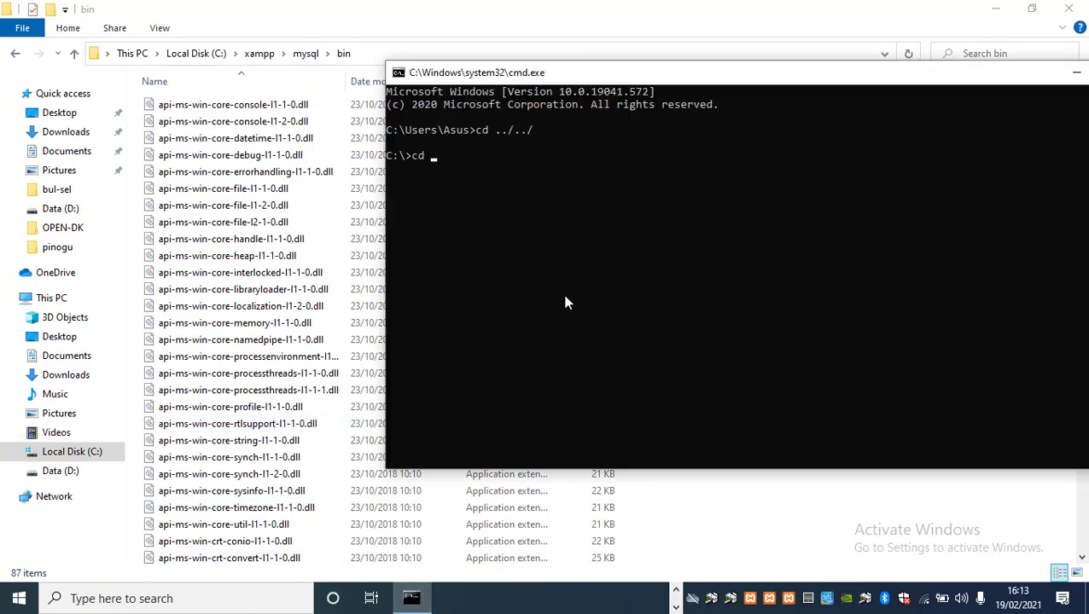
pyautogui.write(' xampp/mysql/bin')
pyautogui.press('Return')
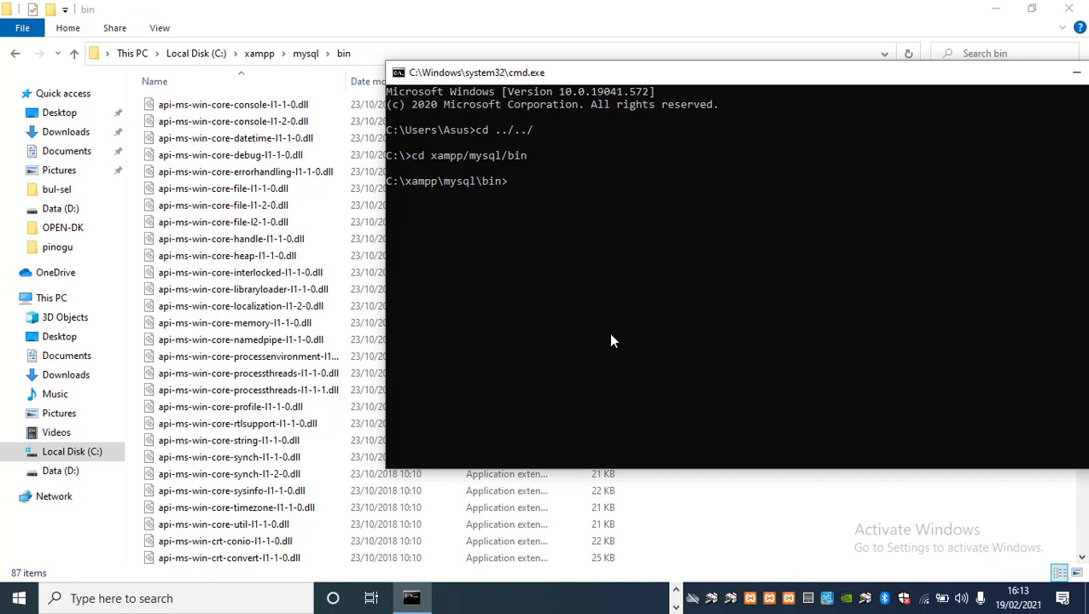
# Log in to the database server with mysql -u root -p, leaving the password empty, and reposition the Command Prompt window.
pyautogui.write('mysql -u root -p')
pyautogui.press('Return')
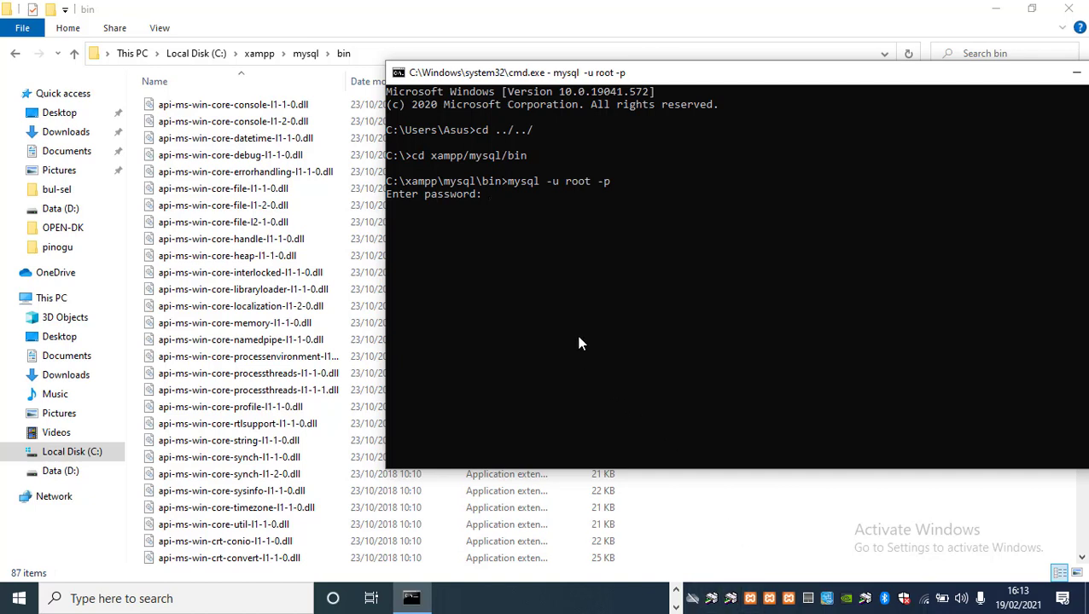
pyautogui.press('Return')
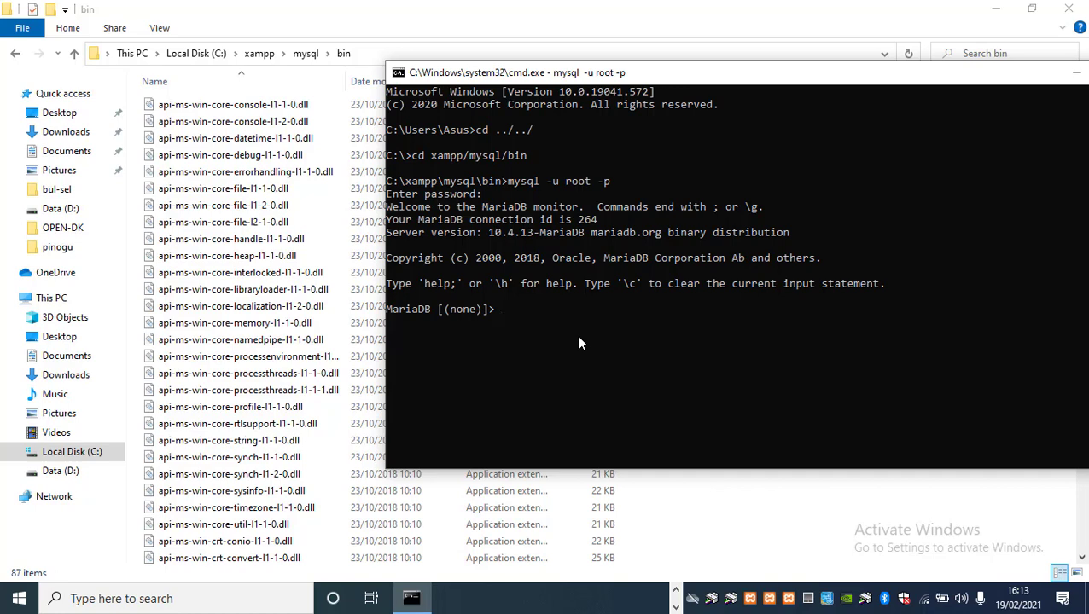
pyautogui.moveTo(695, 78); pyautogui.dragTo(500, 77)
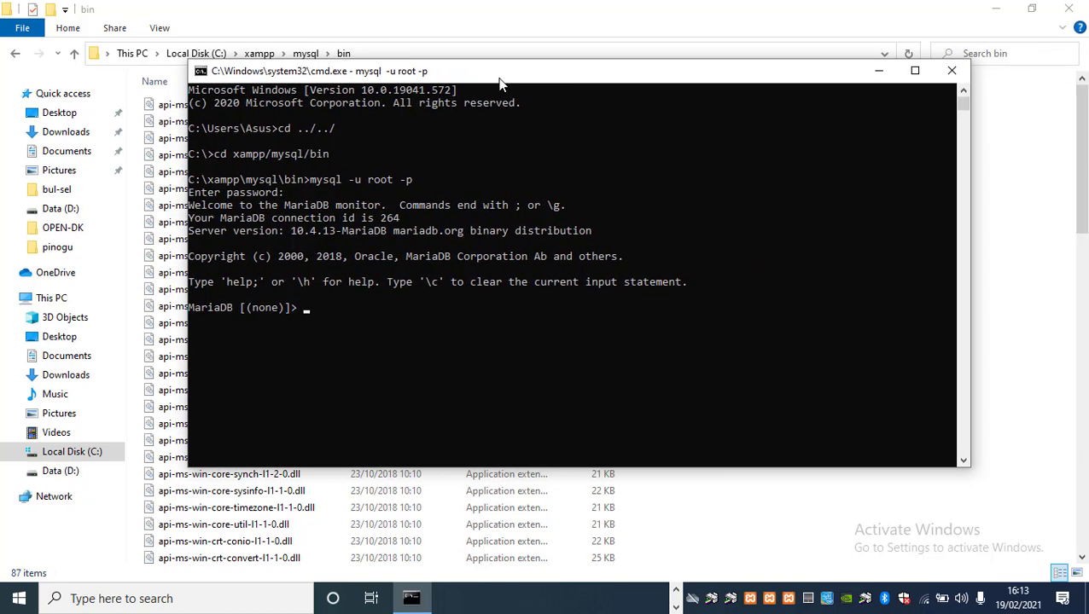
# Switch to phpMyAdmin in Chrome and view the structure of the permatahijau database.
pyautogui.click(676, 606)
pyautogui.click(676, 589)
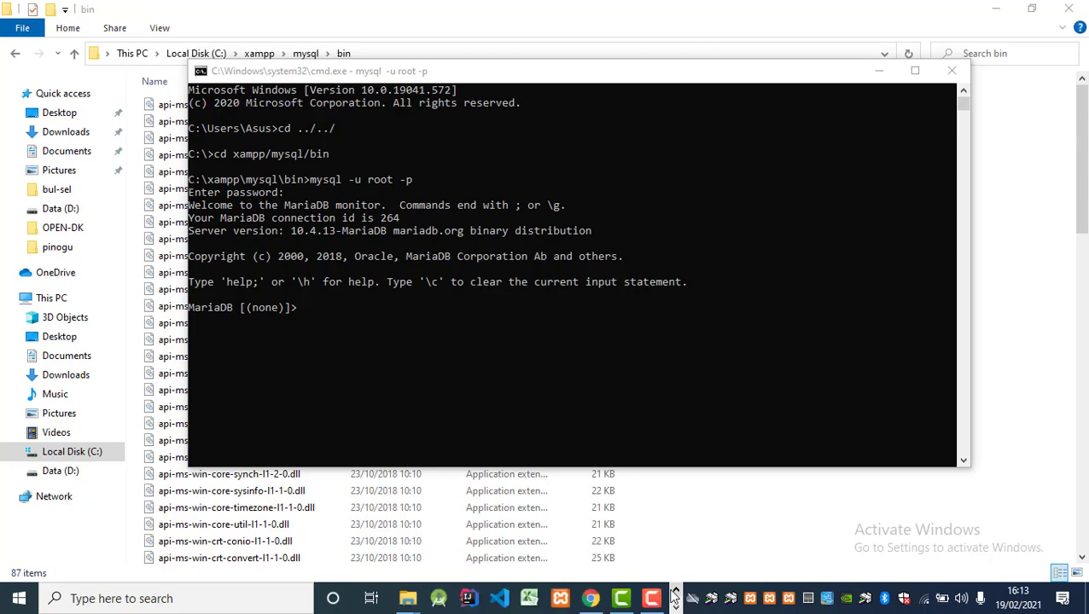
pyautogui.click(590, 600)
pyautogui.click(872, 13)
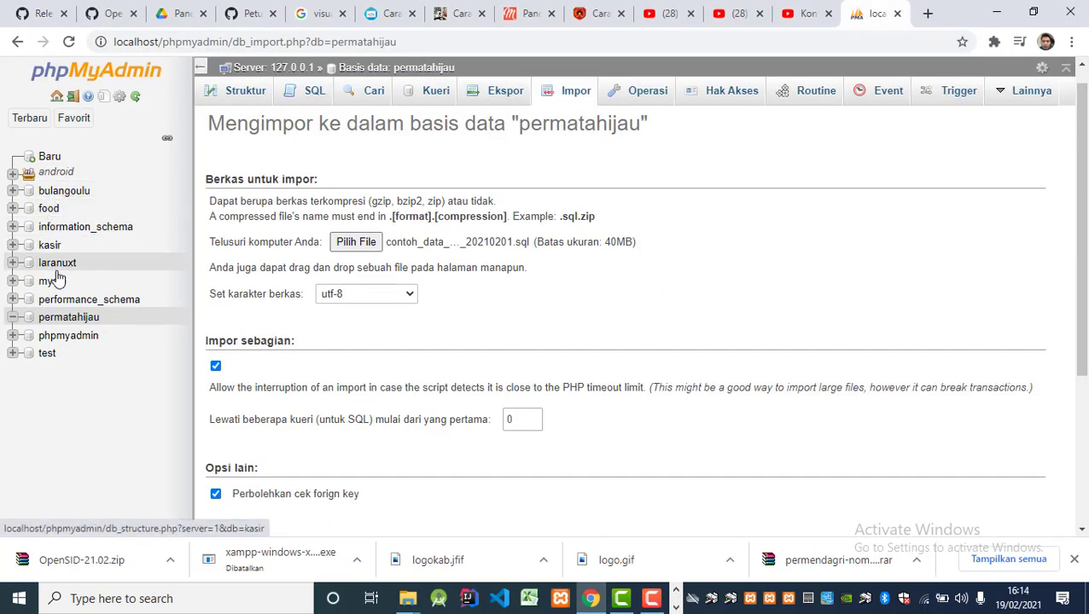
pyautogui.click(52, 317)
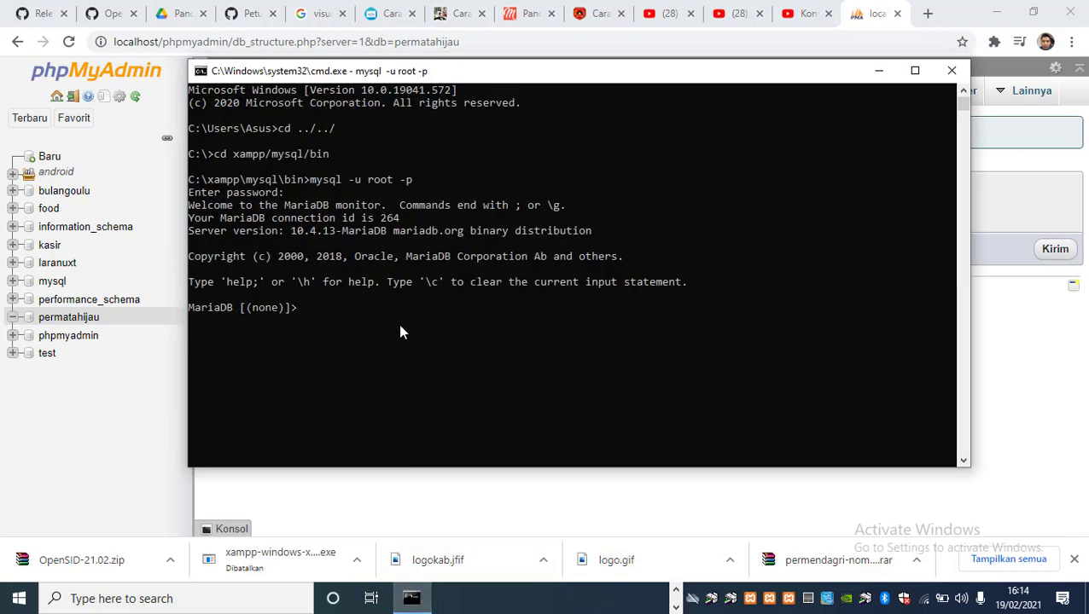
# At the MariaDB prompt, list the databases with show databases; and select the target one with use permatahijau.
pyautogui.write('show databases;')
pyautogui.press('Return')
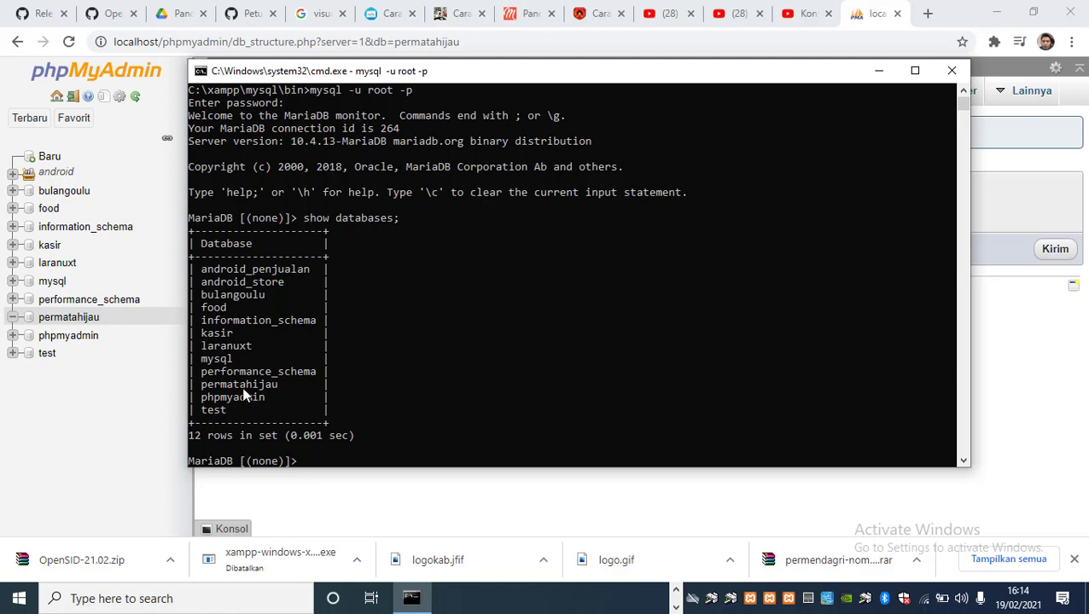
pyautogui.write('use permatahijua')
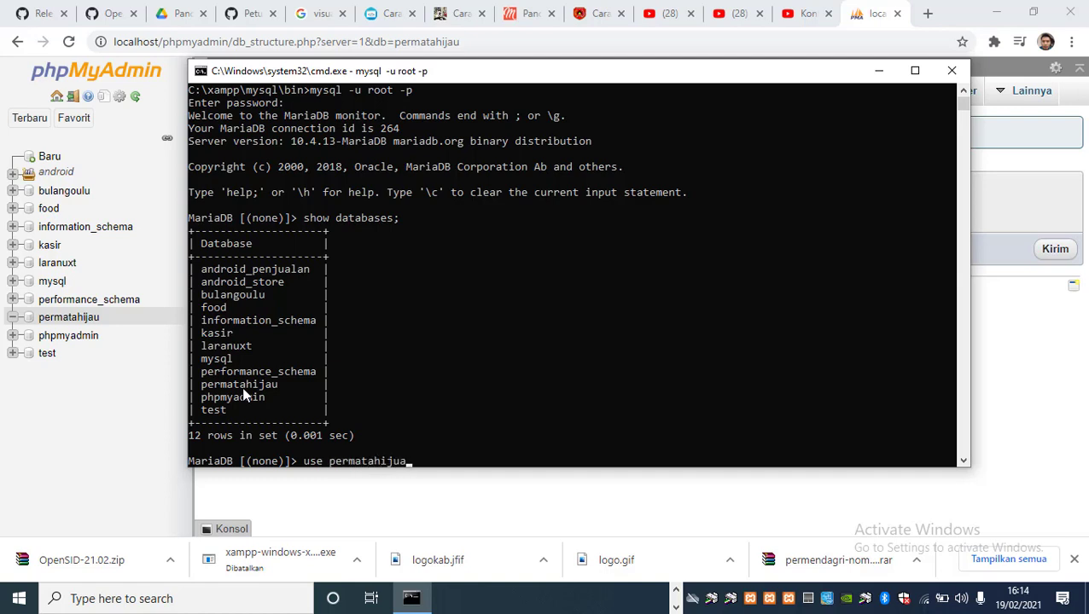
pyautogui.press('BackSpace')
pyautogui.press('BackSpace')
pyautogui.write('au')
pyautogui.press('Return')
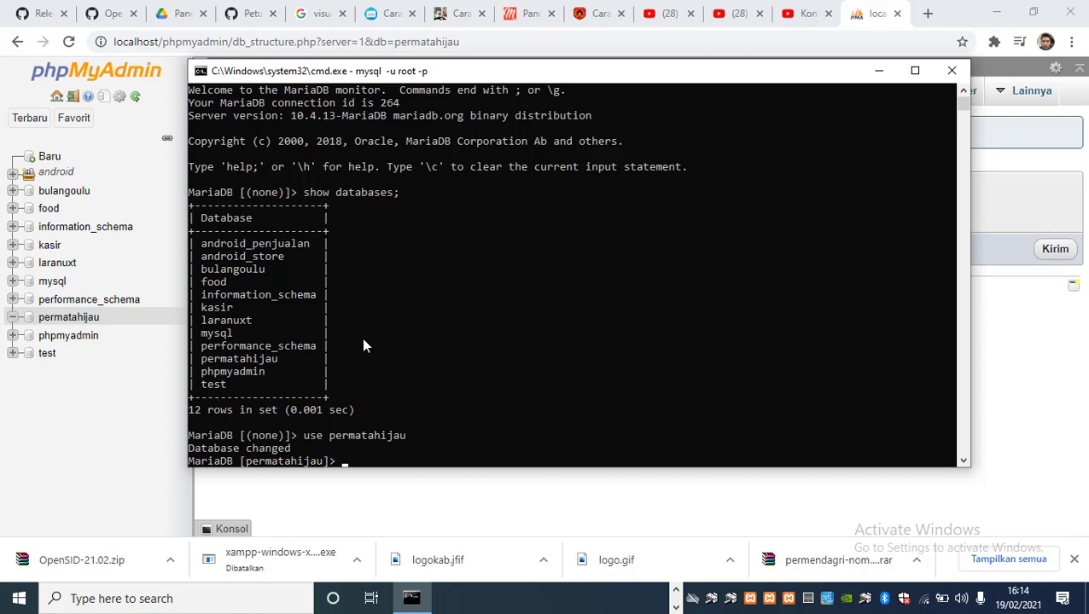
# Switch to the Data (D:) window in File Explorer to show where dbopensid.sql is stored.
pyautogui.click(677, 608)
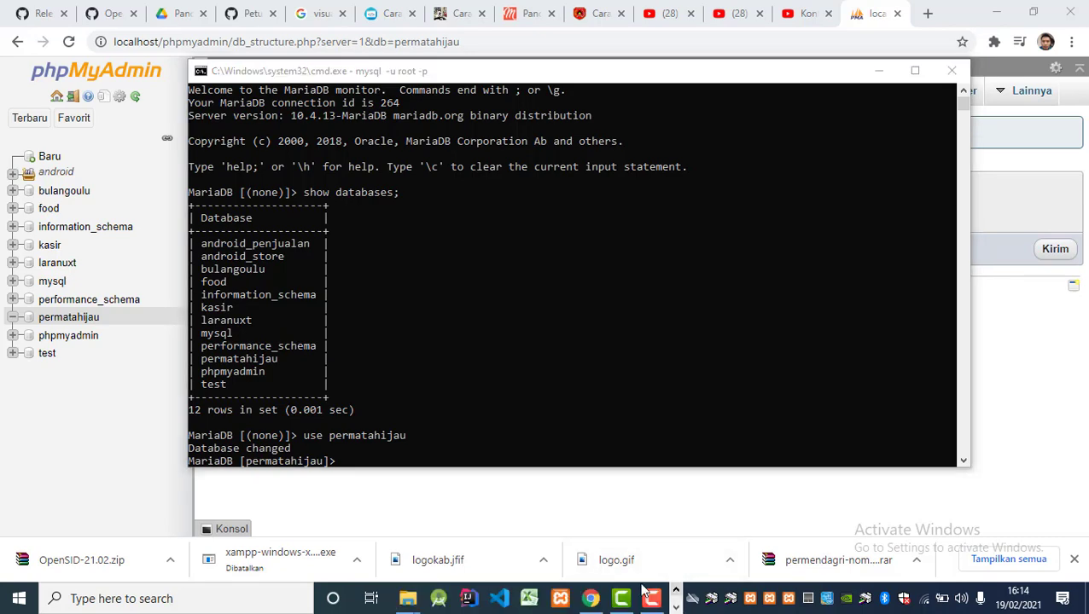
pyautogui.click(406, 598)
pyautogui.click(538, 540)
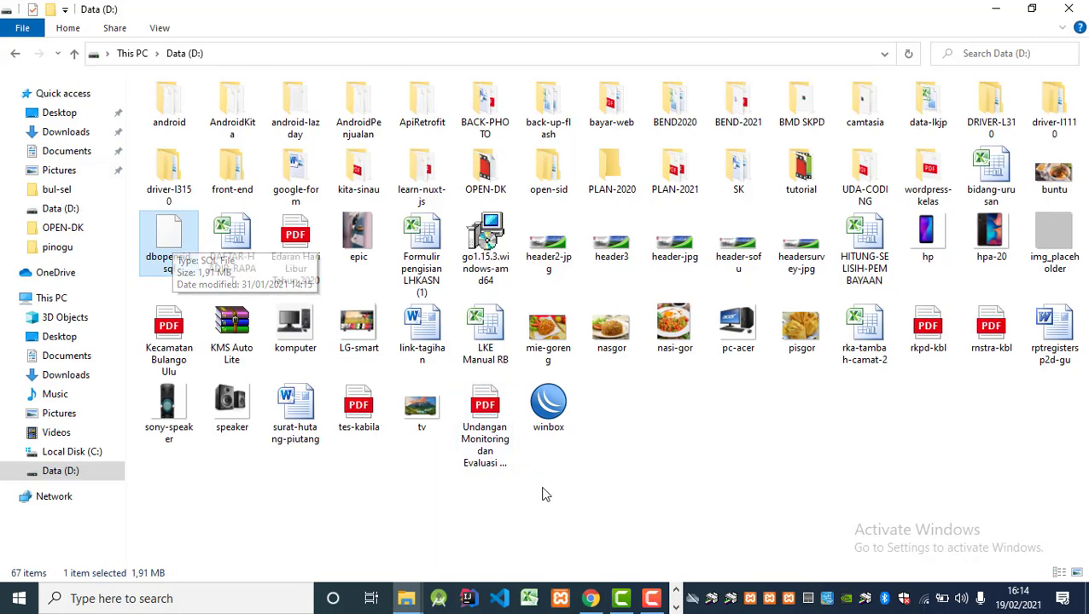
pyautogui.click(651, 598)
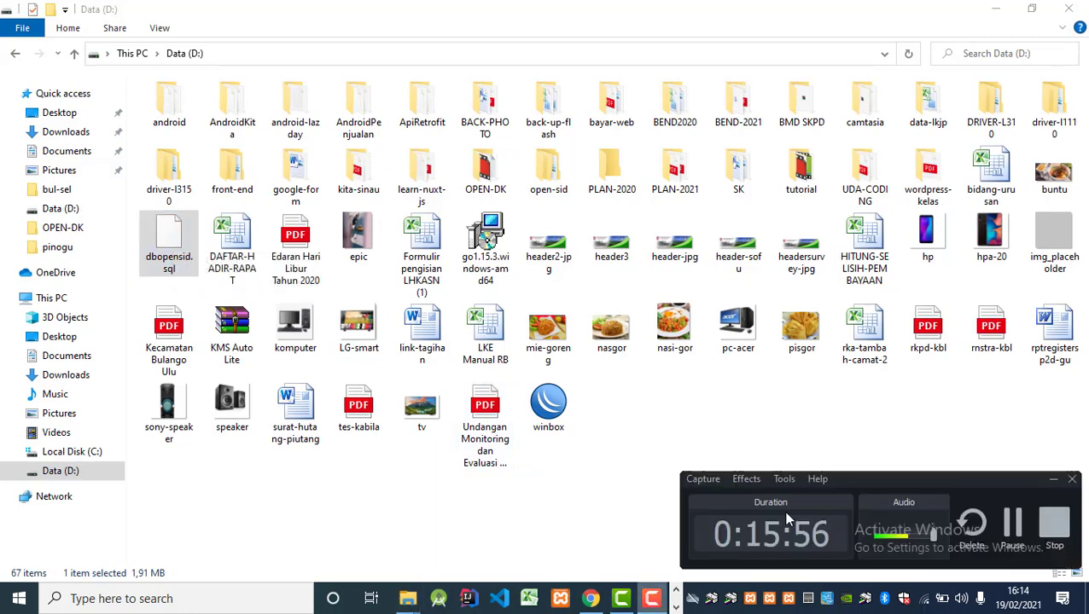
pyautogui.click(1006, 538)
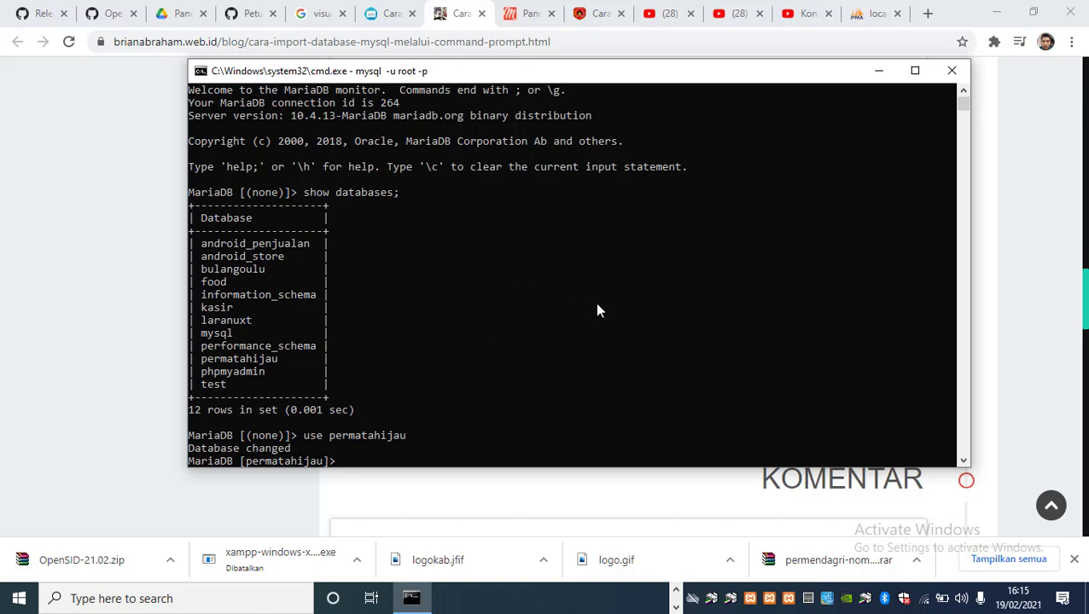
# Import the dump into permatahijau by running source d:dbopensid.sql at the MariaDB prompt, checking the file name in Data (D:).
pyautogui.write('source d:')
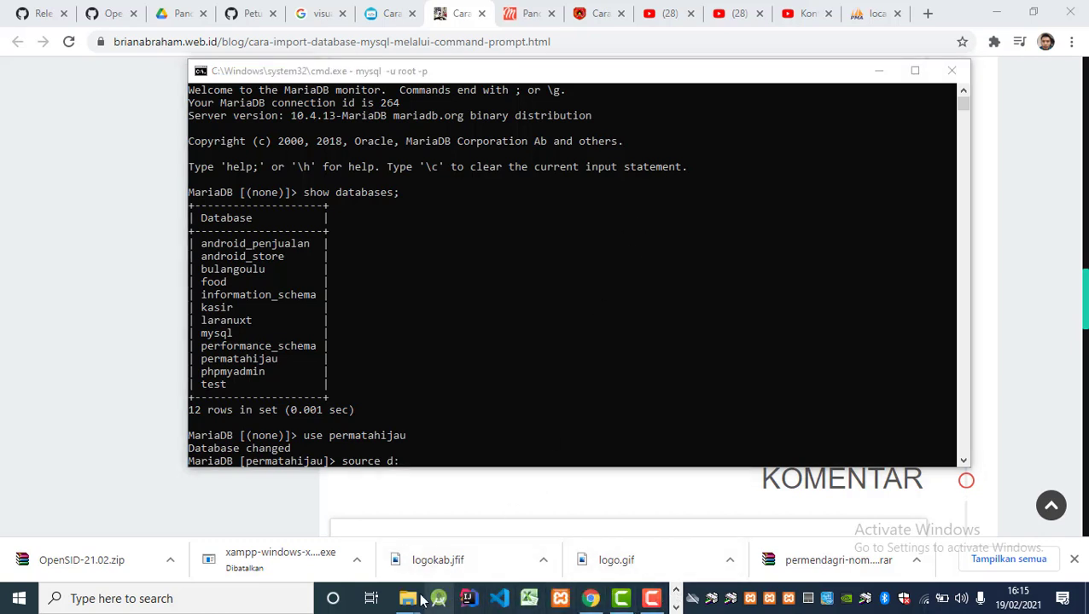
pyautogui.moveTo(410, 599)
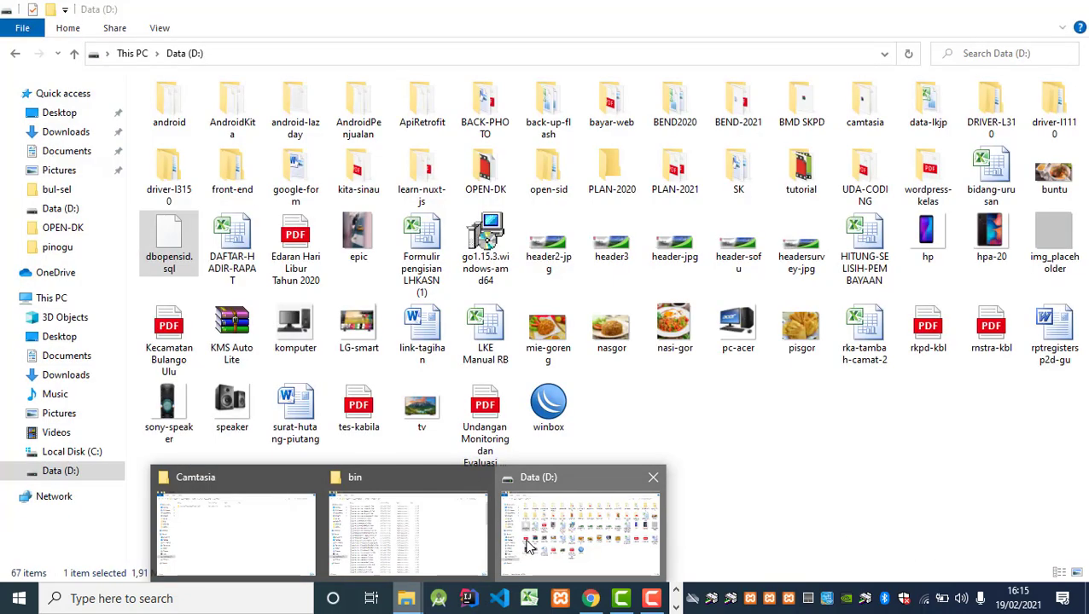
pyautogui.click(528, 546)
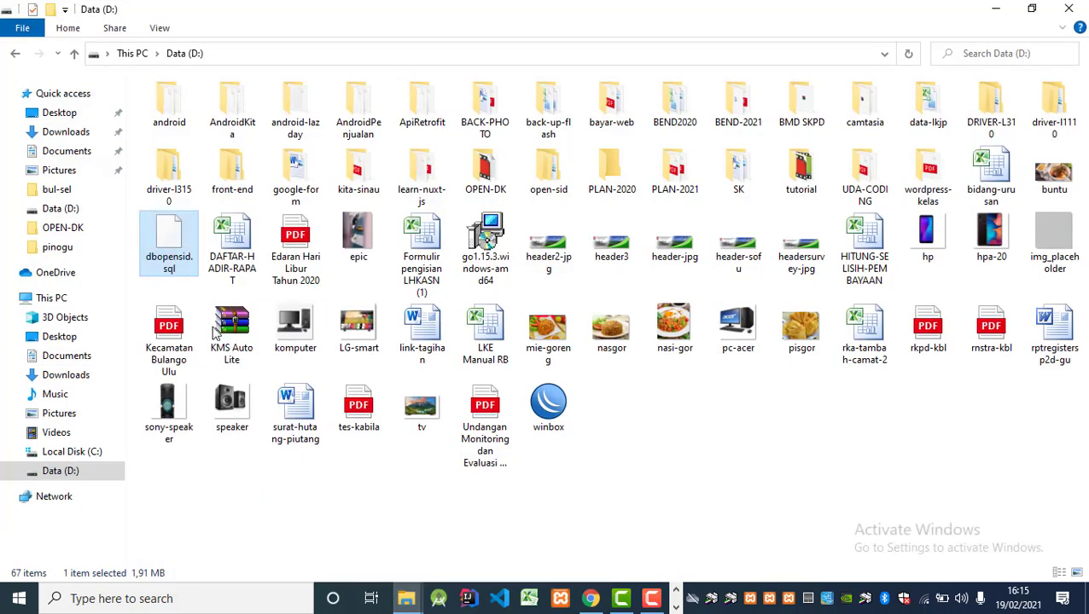
pyautogui.click(156, 263)
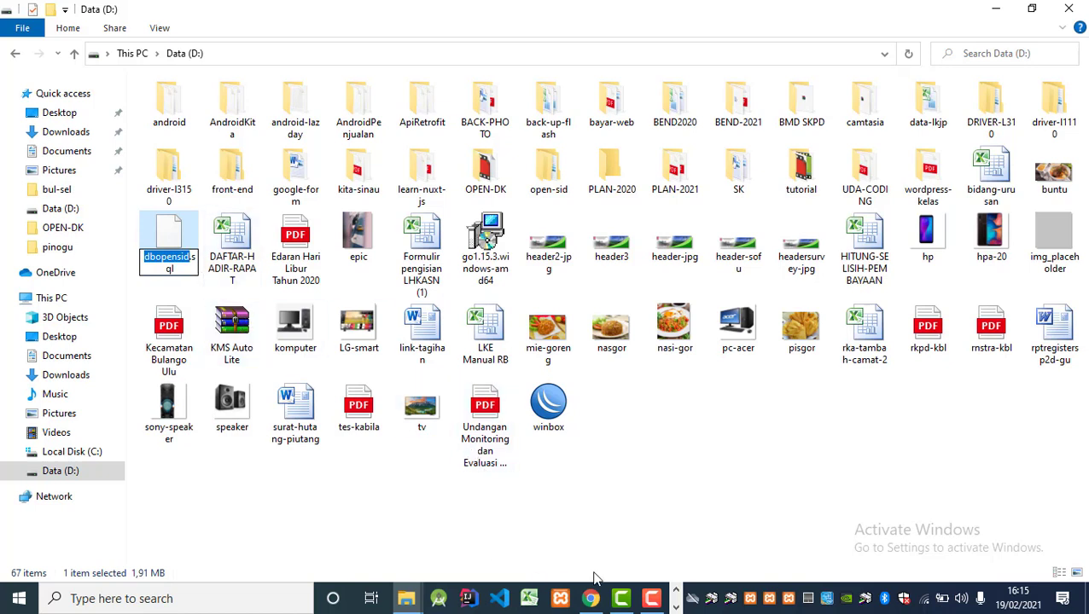
pyautogui.click(676, 607)
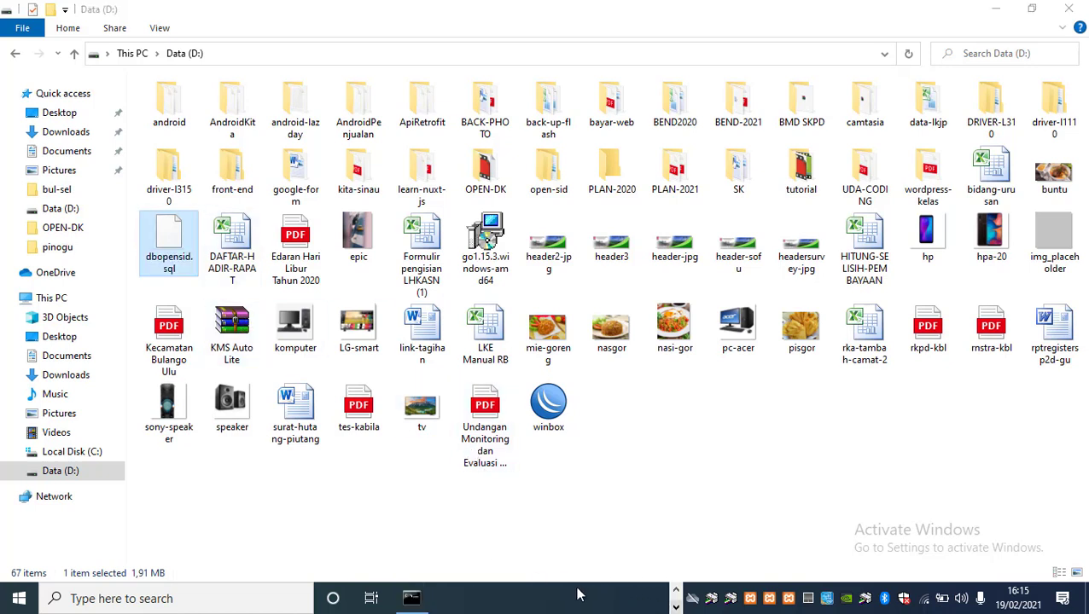
pyautogui.click(418, 604)
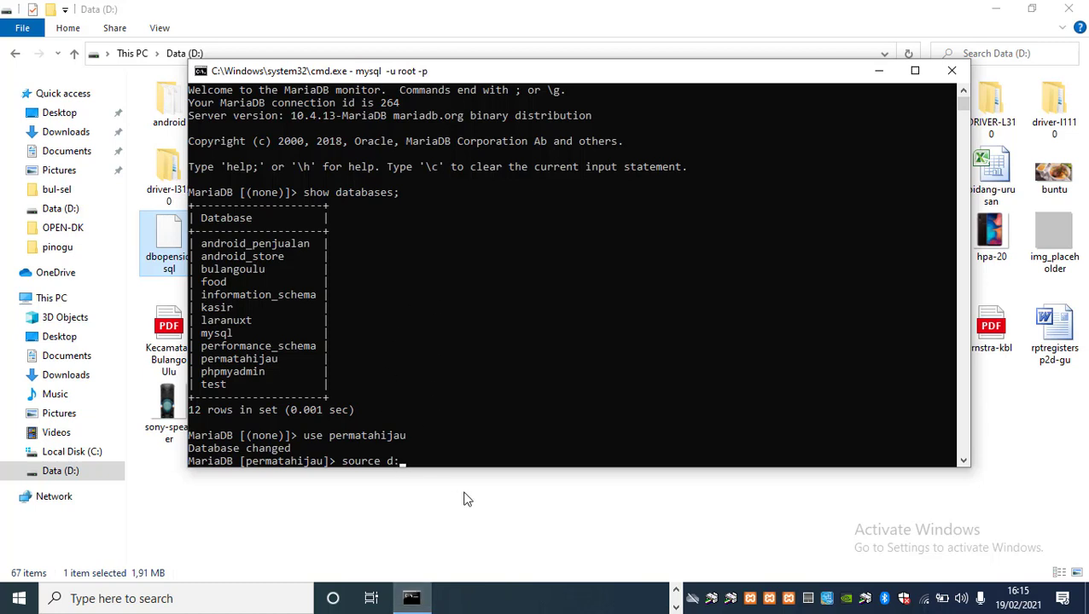
pyautogui.write('dbopensid.sql')
pyautogui.press('Return')
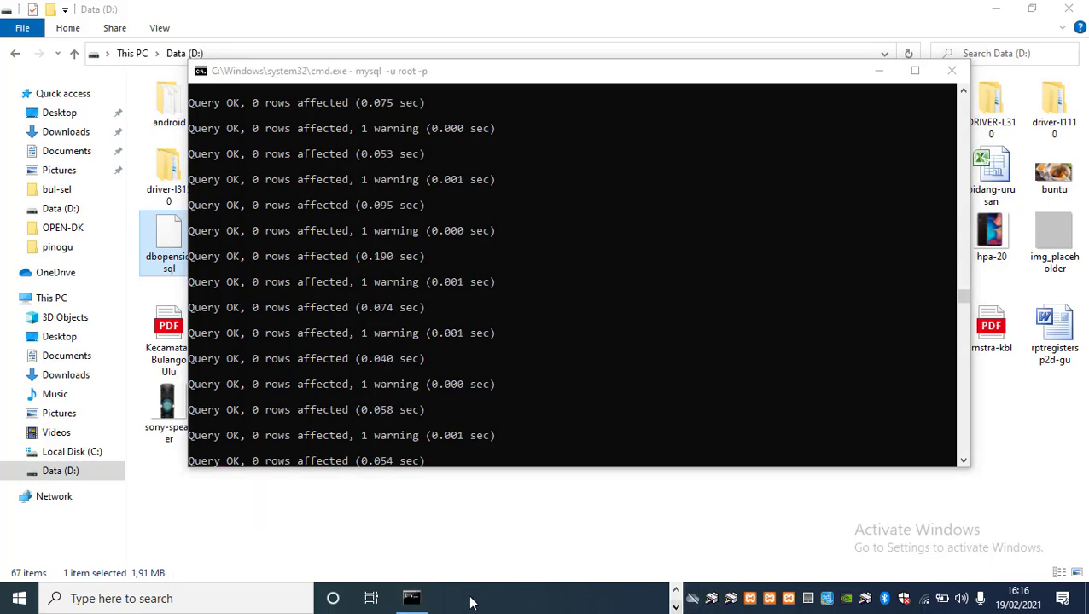
pyautogui.click(675, 590)
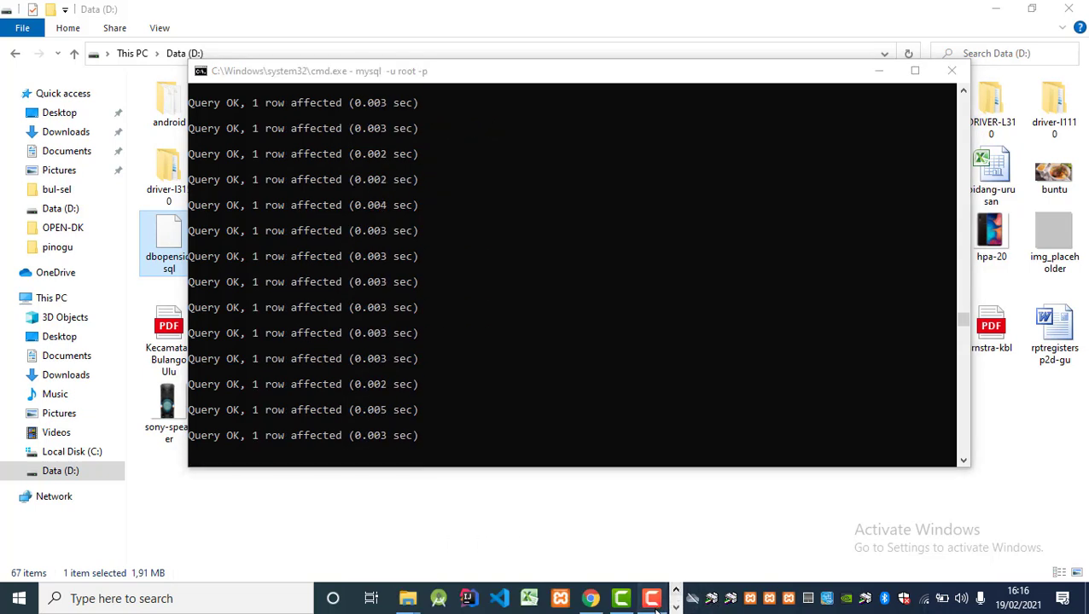
pyautogui.click(652, 599)
pyautogui.click(1013, 528)
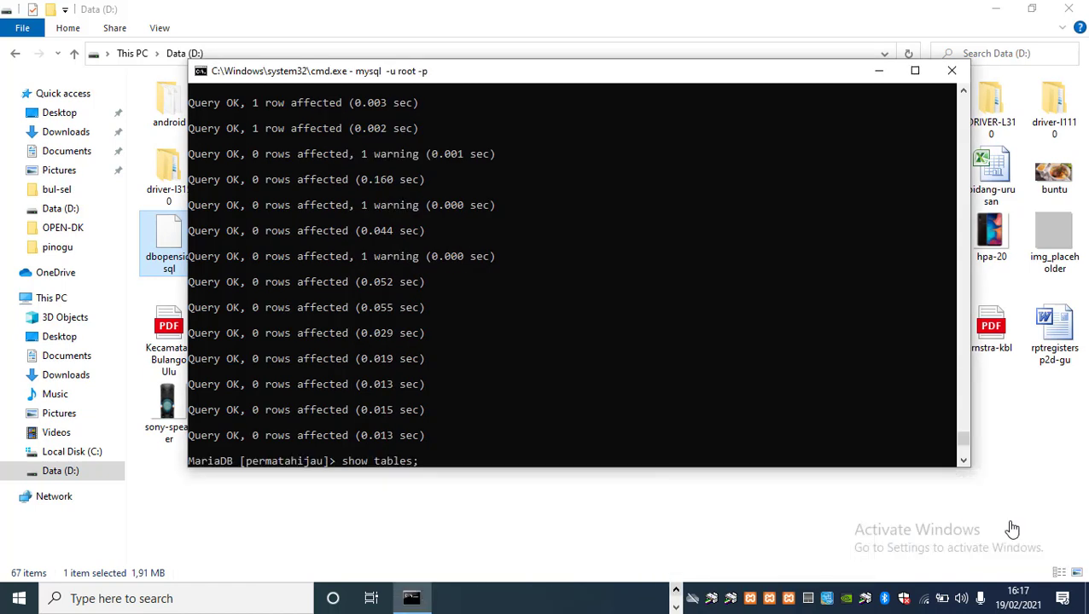
# Review the end of the import output and run show tables; to list the tables of permatahijau.
pyautogui.scroll(1, 638, 391)
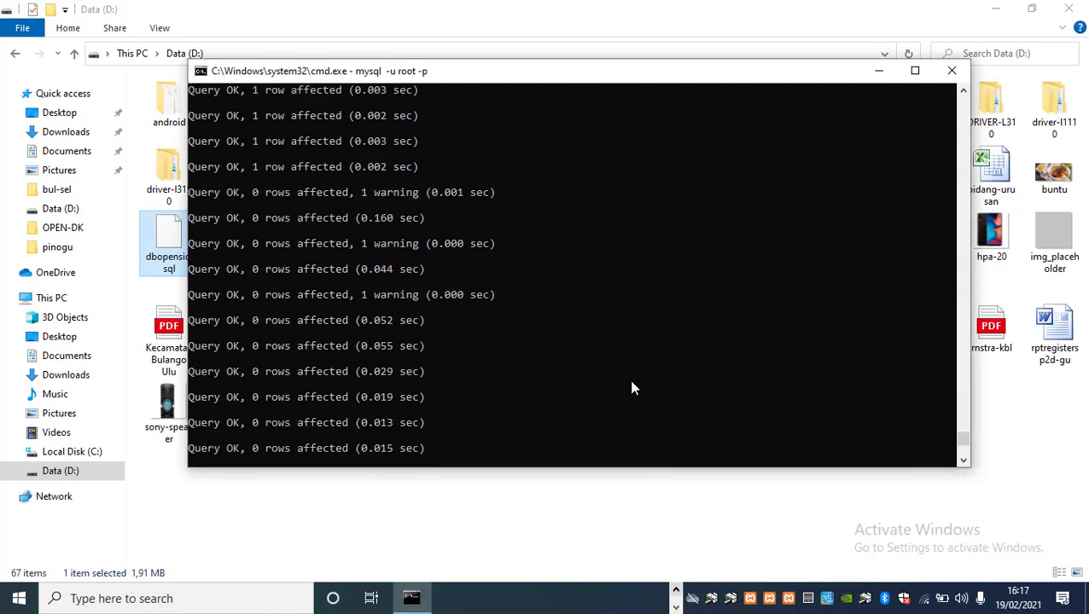
pyautogui.scroll(-1, 631, 388)
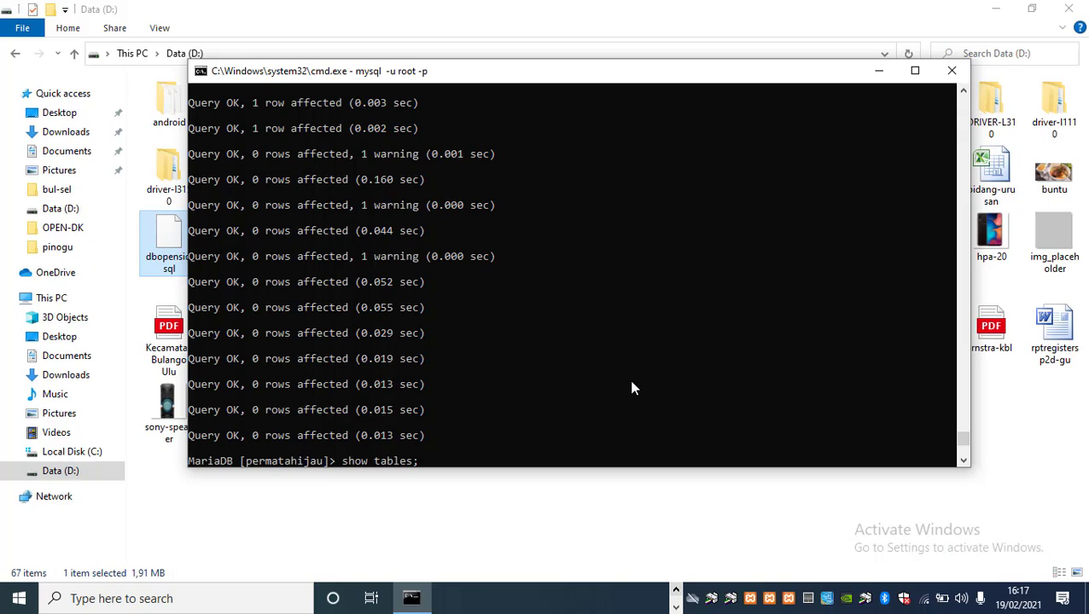
pyautogui.click(442, 463)
pyautogui.press('Return')
pyautogui.press('Return')
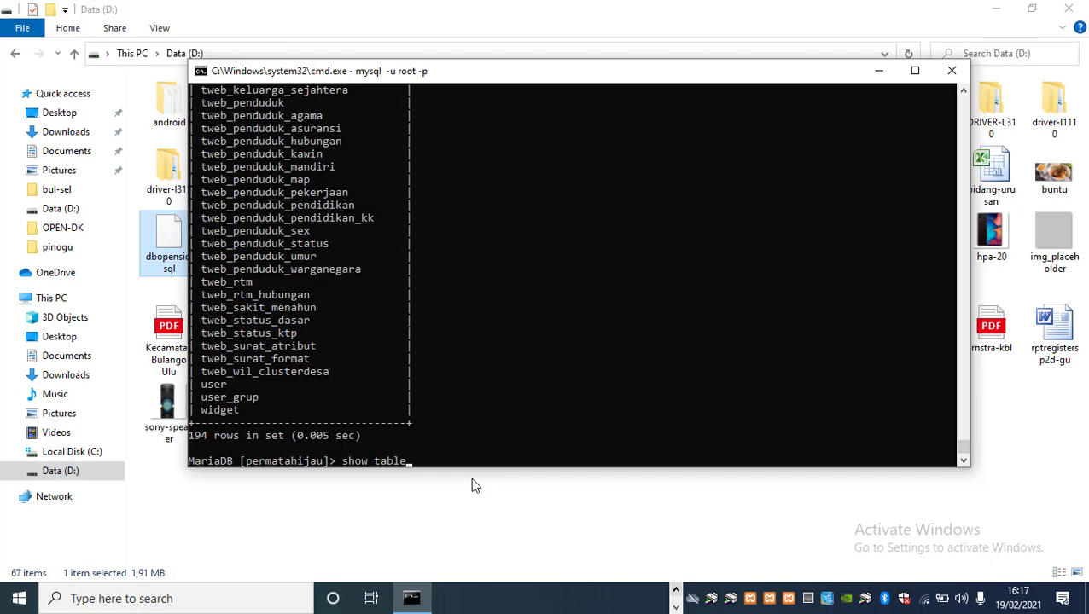
pyautogui.press('Return')
# Switch to phpMyAdmin in Chrome, reopen the permatahijau database and look through its imported tables.
pyautogui.click(675, 593)
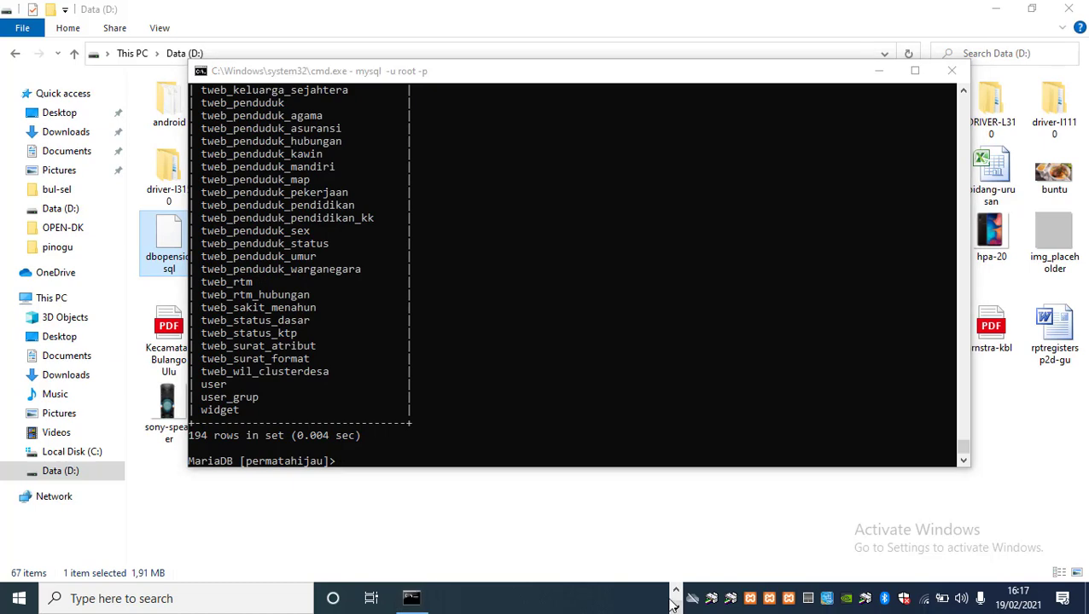
pyautogui.click(590, 598)
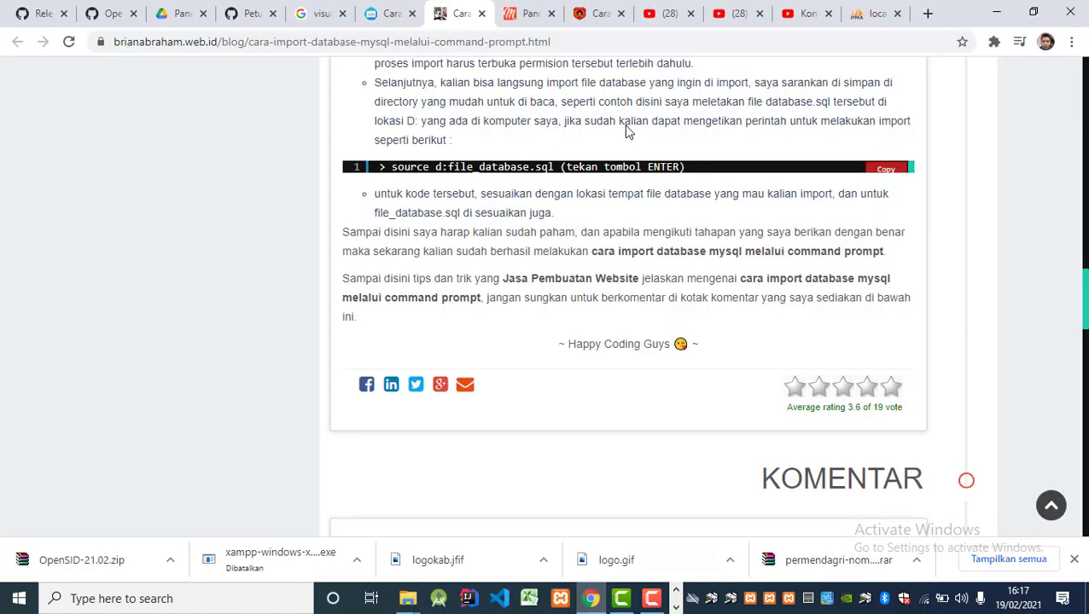
pyautogui.click(875, 13)
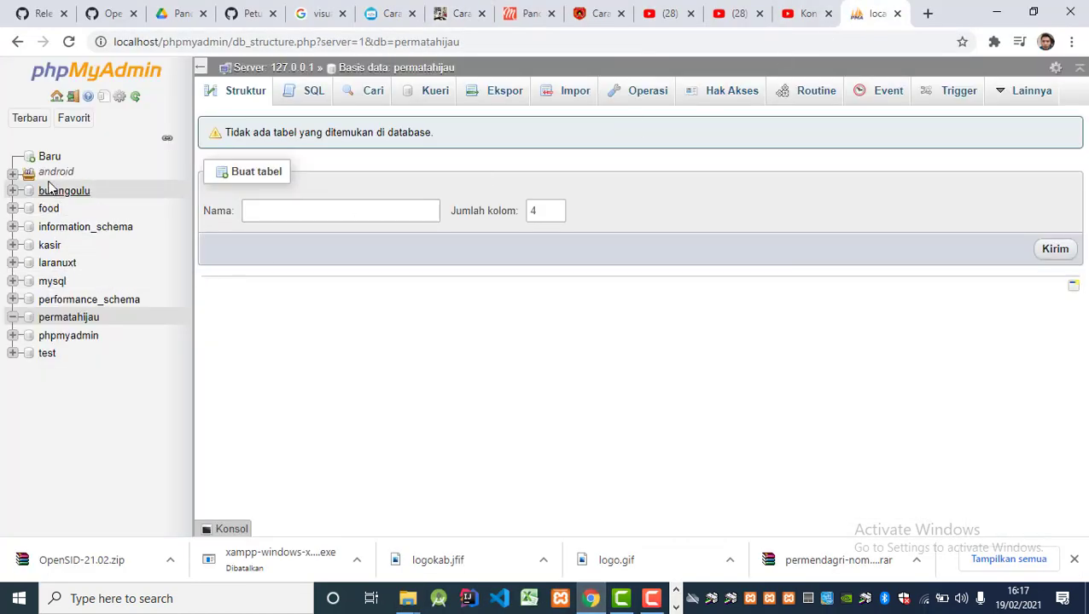
pyautogui.click(69, 319)
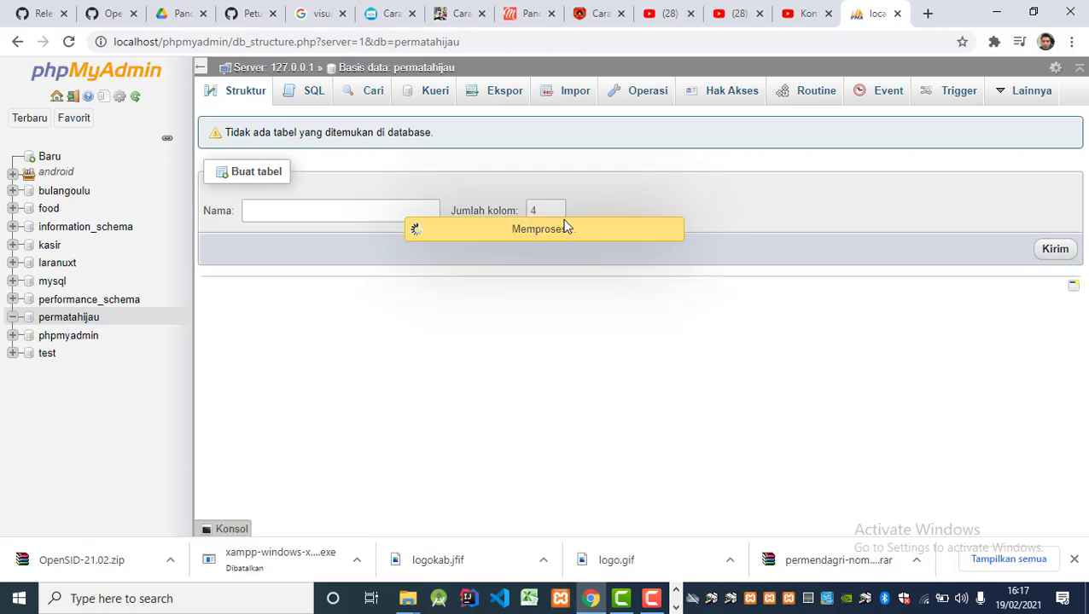
pyautogui.scroll(-5, 303, 316)
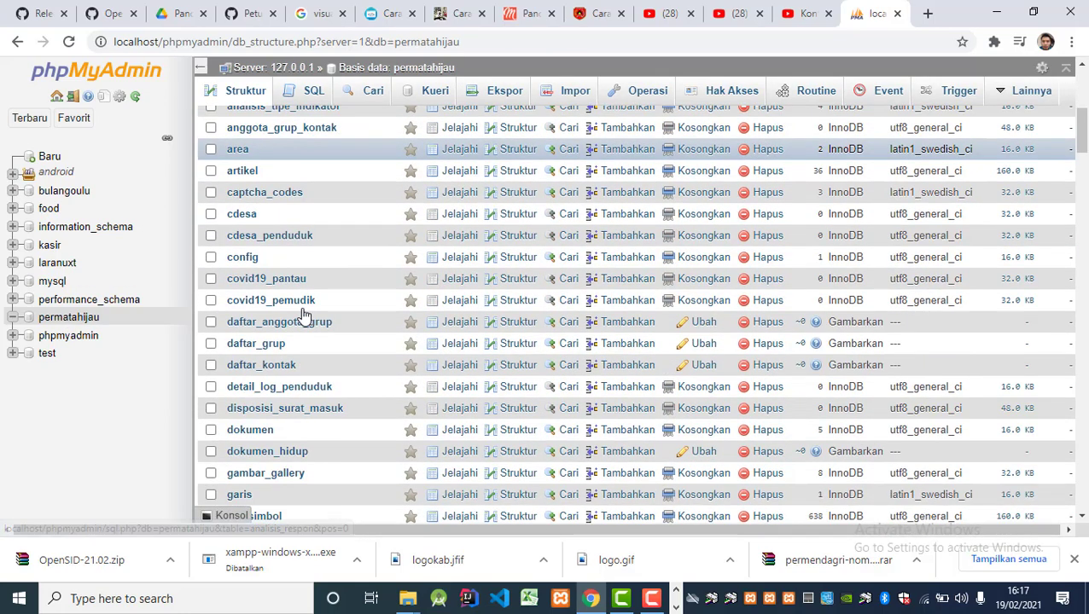
pyautogui.scroll(-2, 304, 318)
pyautogui.scroll(2, 304, 316)
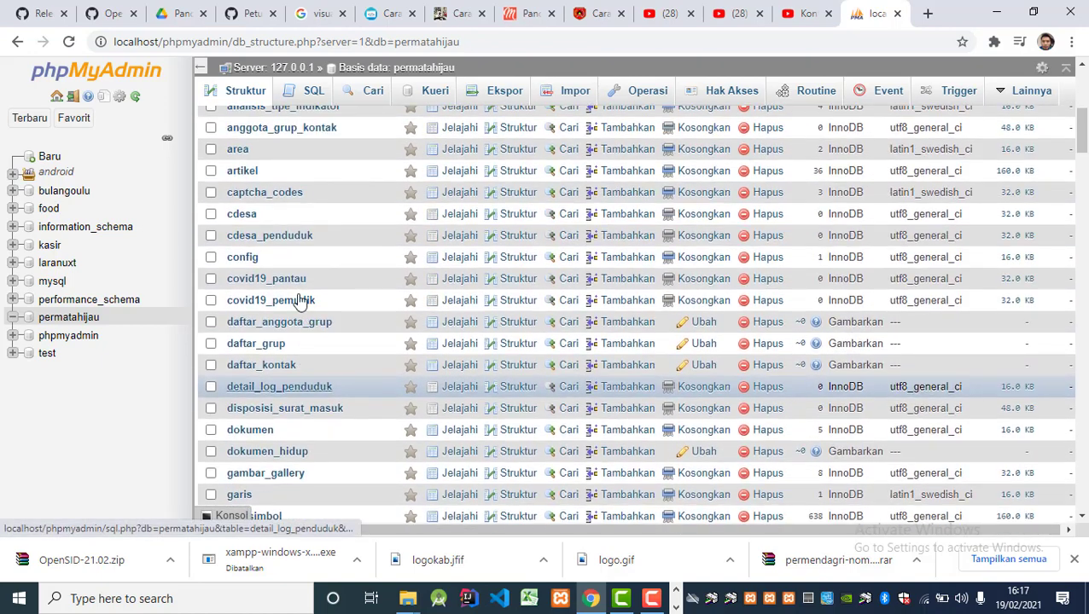
# Browse the contents of the cdesa table in the permatahijau database.
pyautogui.click(242, 214)
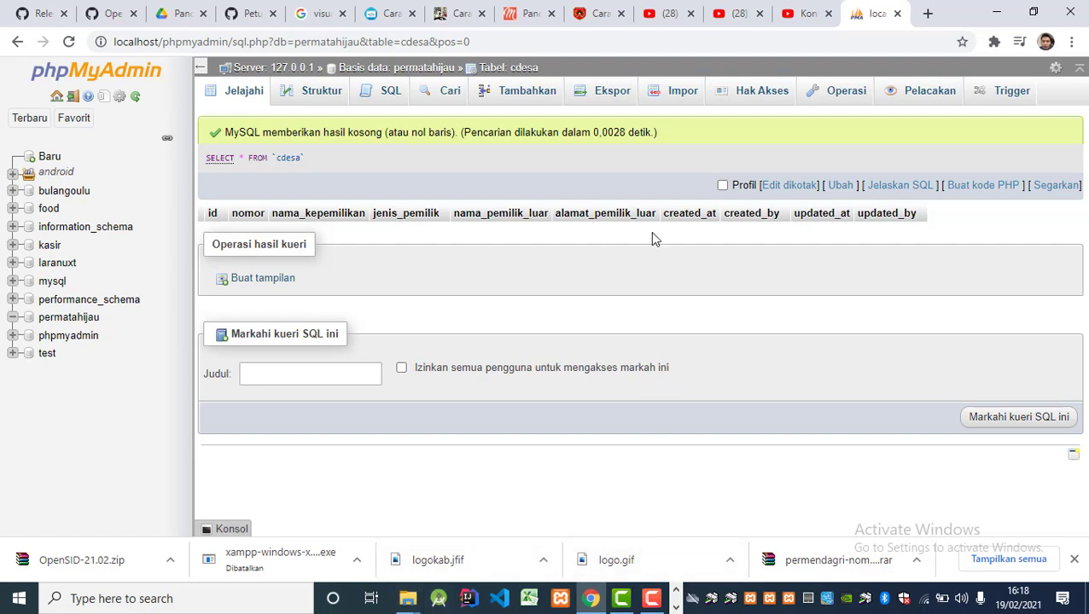
# Open a new browser tab and enter localhost/permatahijau as the address without loading it.
pyautogui.click(928, 14)
pyautogui.write('localhost')
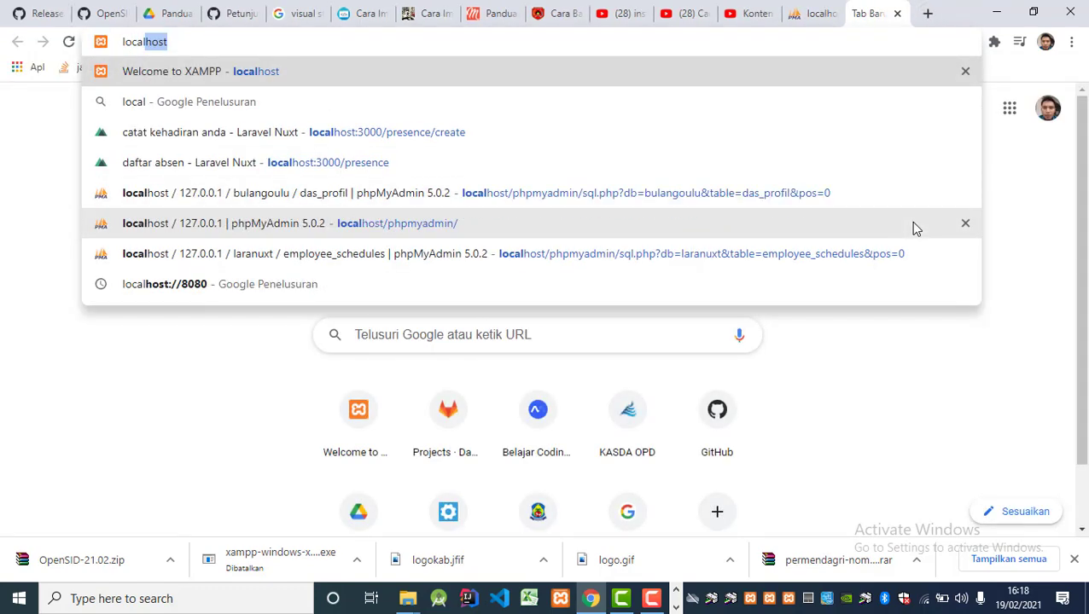
pyautogui.write('/')
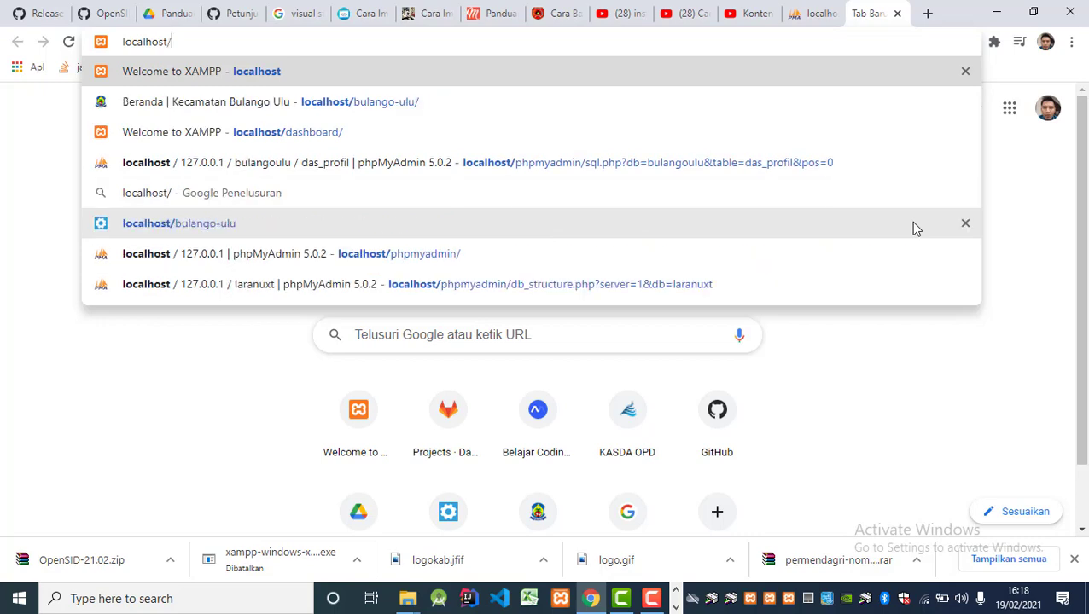
pyautogui.write('permata')
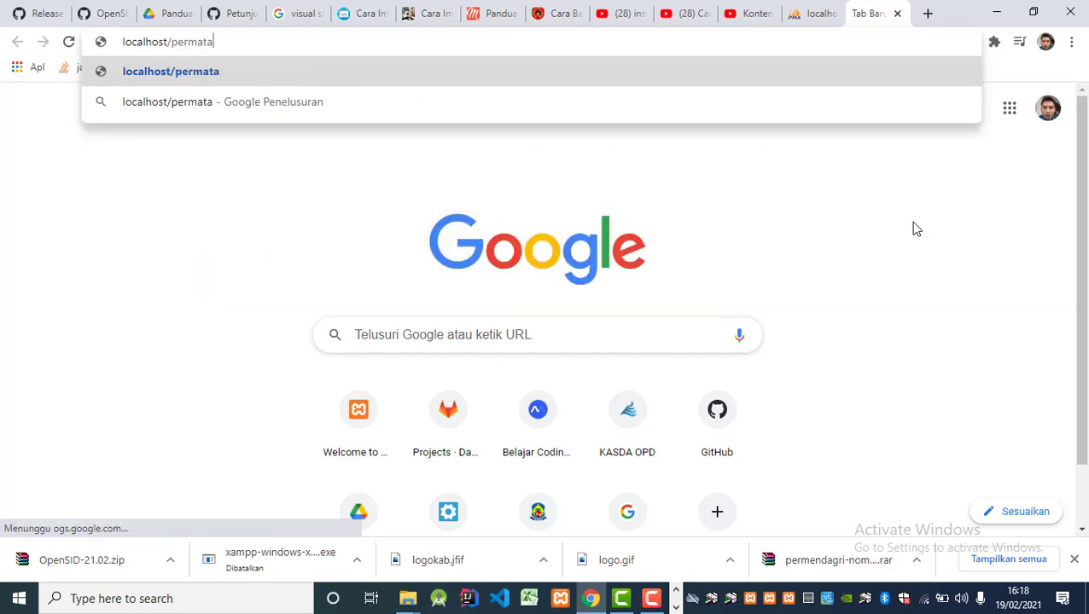
pyautogui.write('hijau')
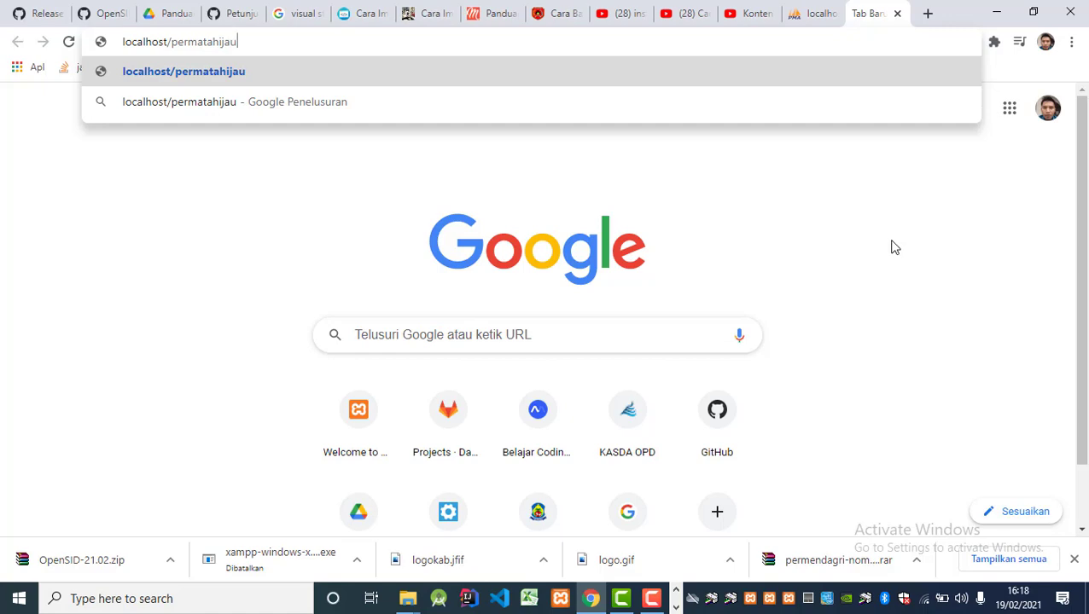
# Switch to File Explorer, go to xampp/htdocs on Local Disk (C:) and copy the name of the permata-hijau folder.
pyautogui.click(408, 598)
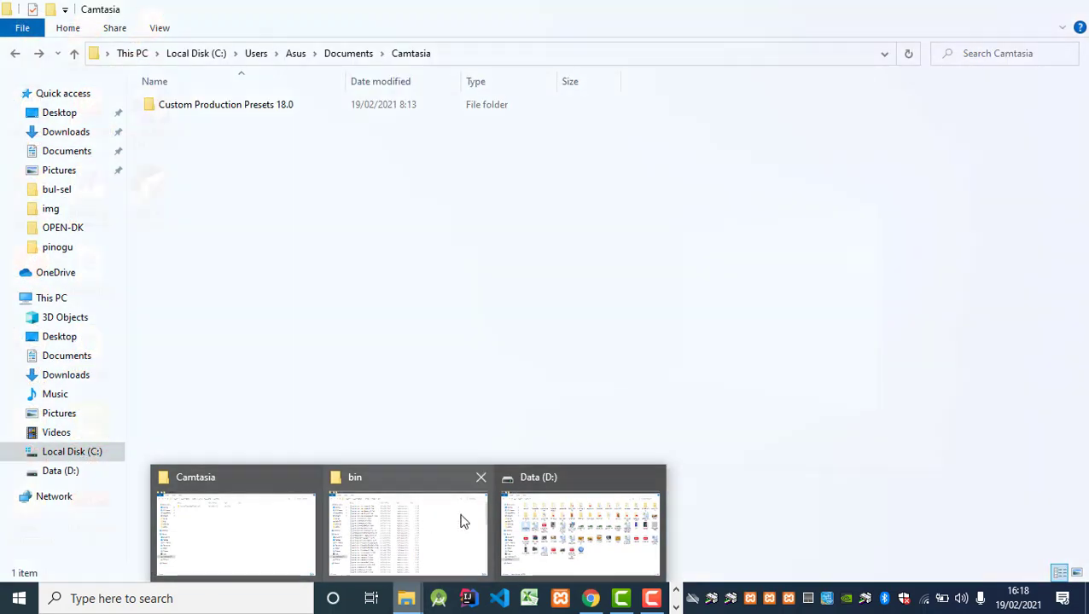
pyautogui.click(530, 547)
pyautogui.click(48, 298)
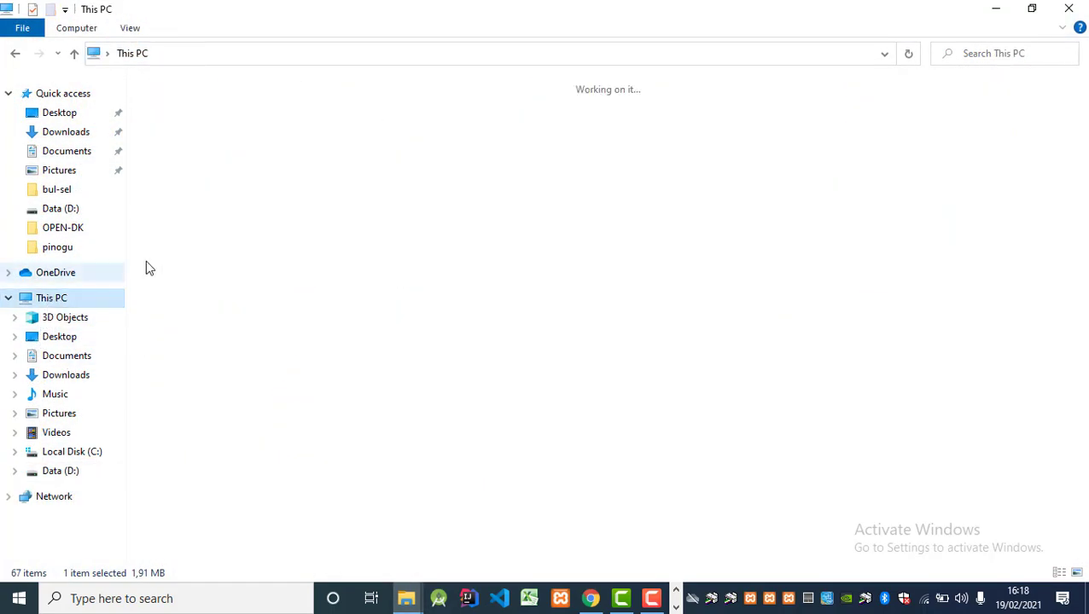
pyautogui.click(231, 237)
pyautogui.doubleClick(230, 238)
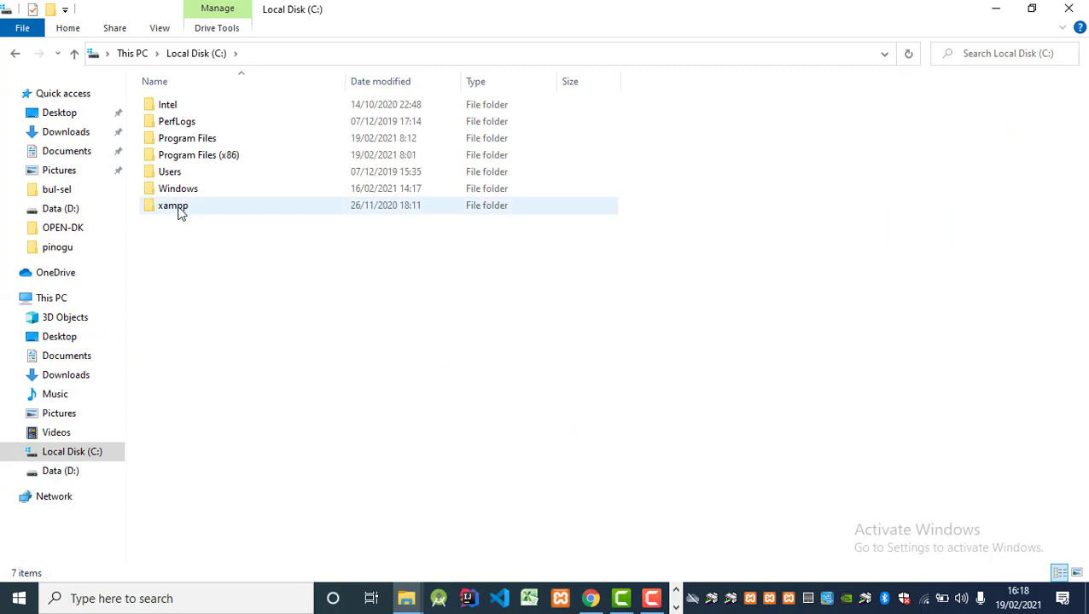
pyautogui.doubleClick(179, 207)
pyautogui.doubleClick(175, 173)
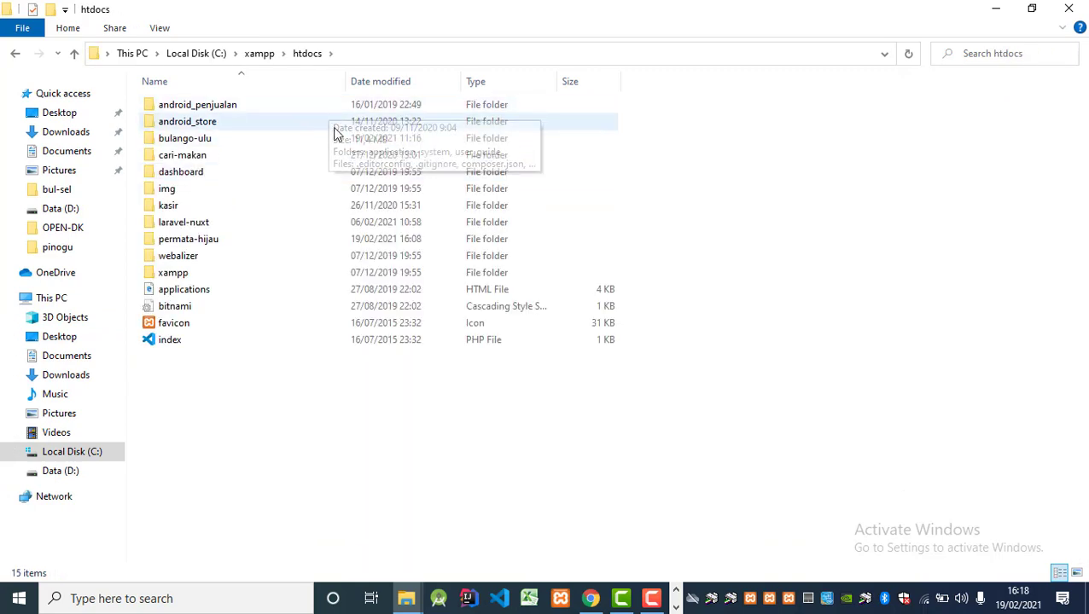
pyautogui.click(211, 242)
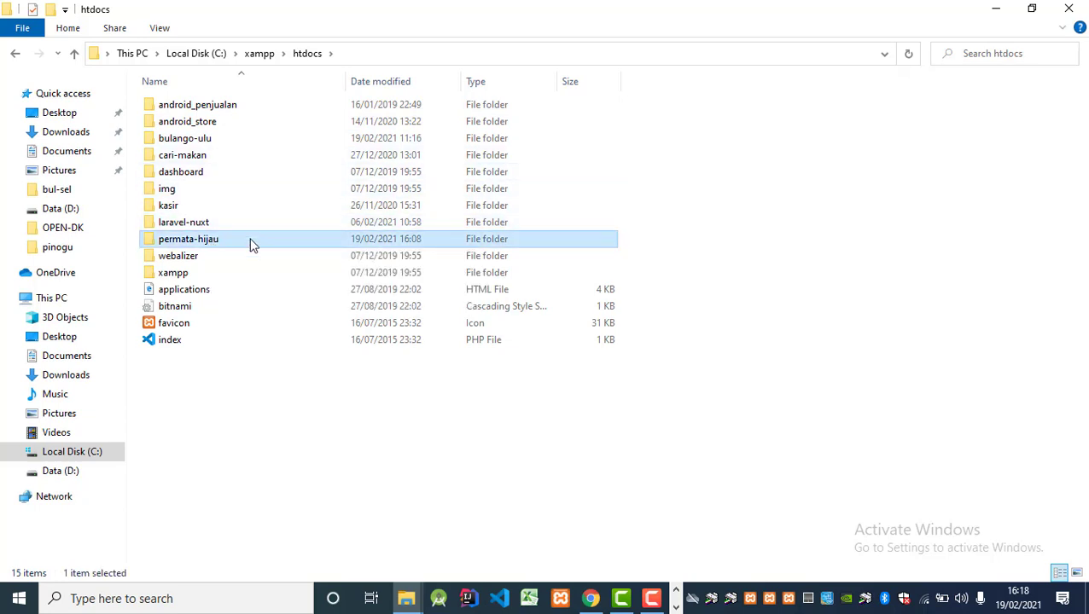
pyautogui.press('F2')
pyautogui.hotkey('ctrl', 'c')
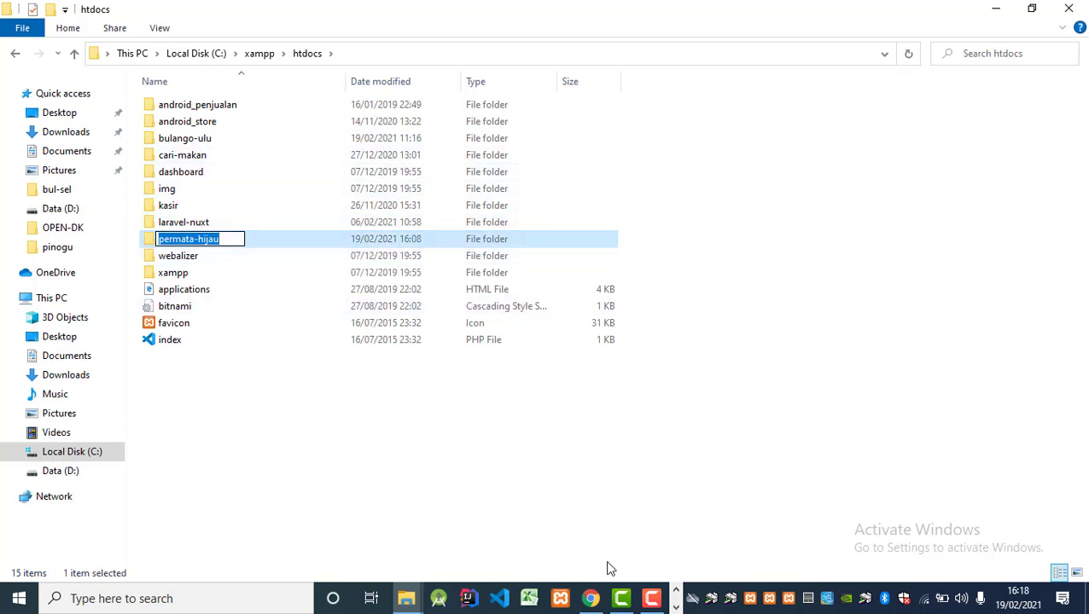
# Switch back to Chrome, replace permatahijau in the address with the copied folder name and load localhost/permata-hijau.
pyautogui.click(597, 601)
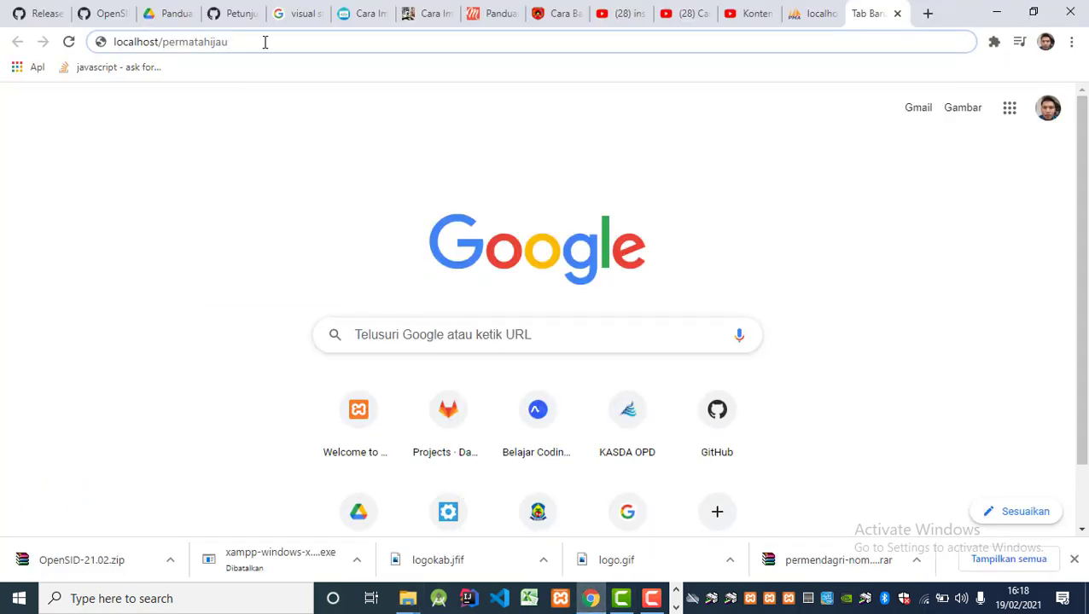
pyautogui.press('BackSpace')
pyautogui.press('BackSpace')
pyautogui.press('BackSpace')
pyautogui.press('BackSpace')
pyautogui.press('BackSpace')
pyautogui.press('BackSpace')
pyautogui.press('BackSpace')
pyautogui.press('BackSpace')
pyautogui.press('BackSpace')
pyautogui.press('BackSpace')
pyautogui.press('BackSpace')
pyautogui.press('BackSpace')
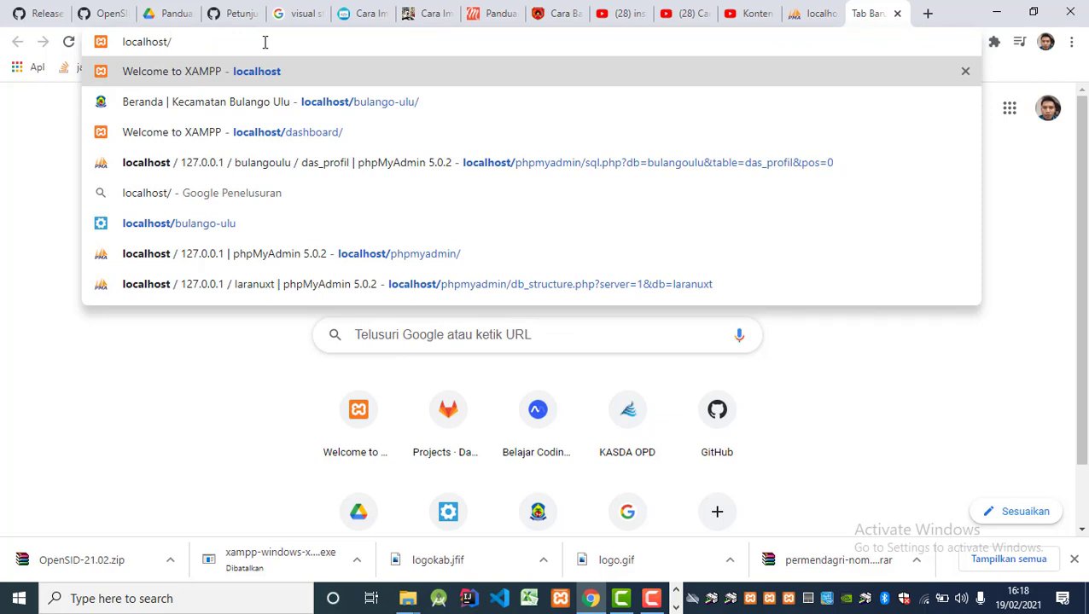
pyautogui.hotkey('ctrl', 'v')
pyautogui.press('Return')
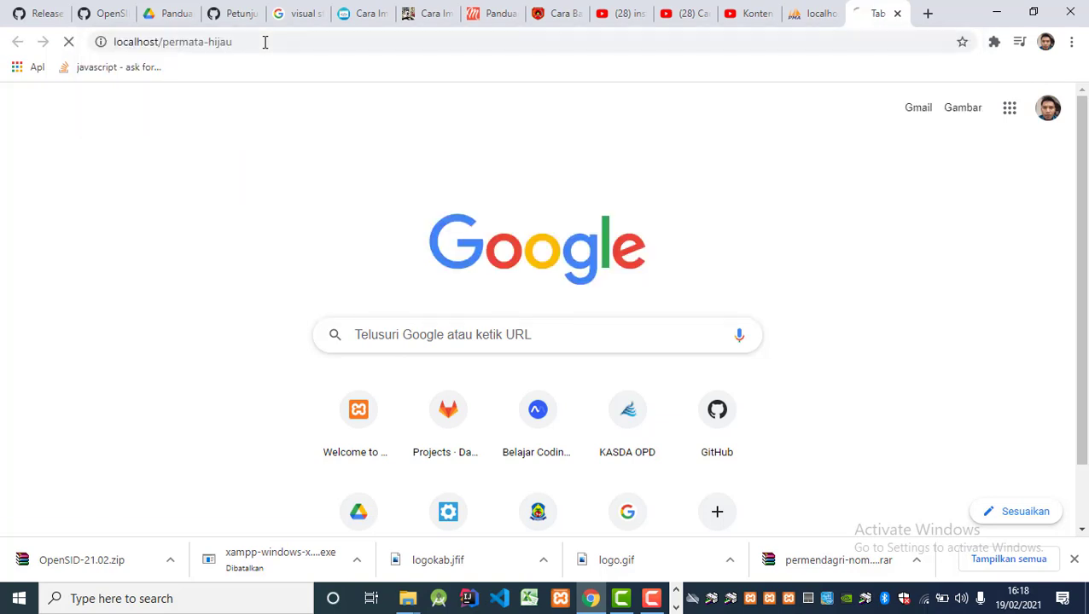
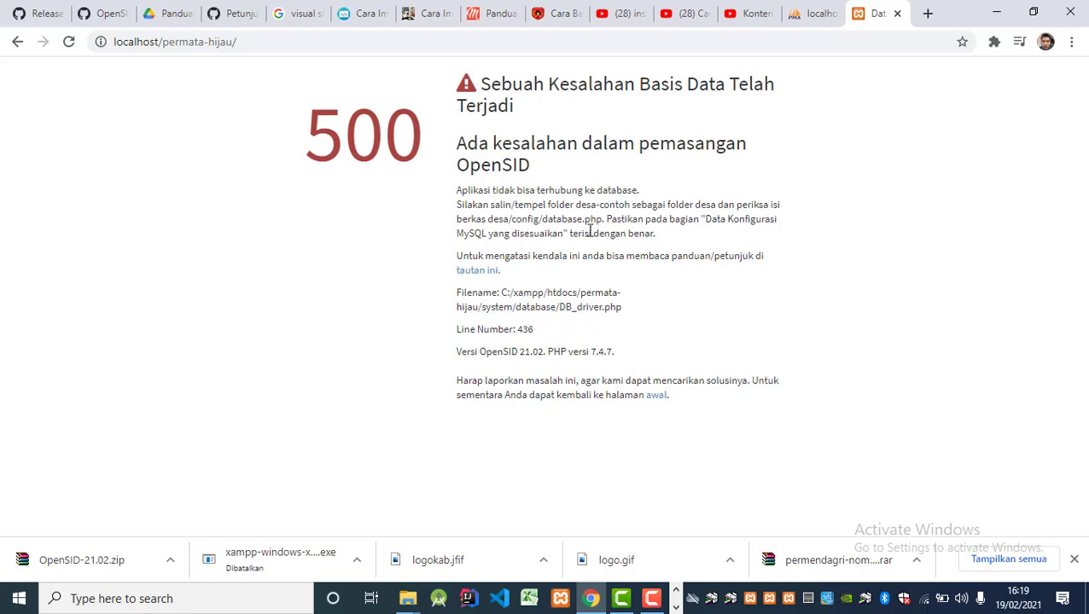
# Highlight the page's error code, then switch to File Explorer and view the desa/config folder inside permata-hijau.
pyautogui.moveTo(312, 123); pyautogui.dragTo(412, 119)
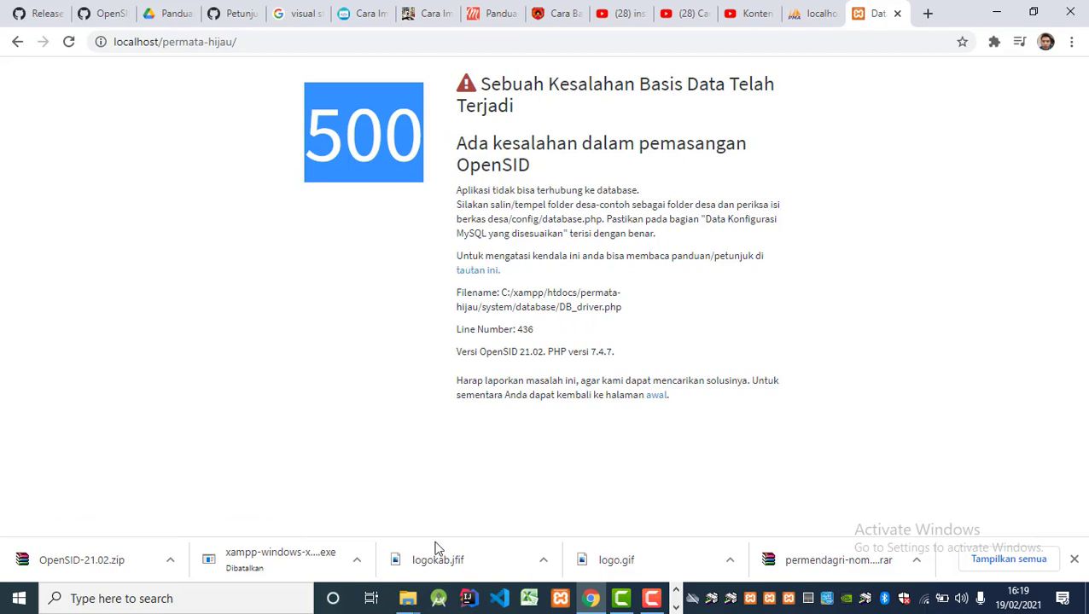
pyautogui.click(407, 598)
pyautogui.moveTo(419, 531)
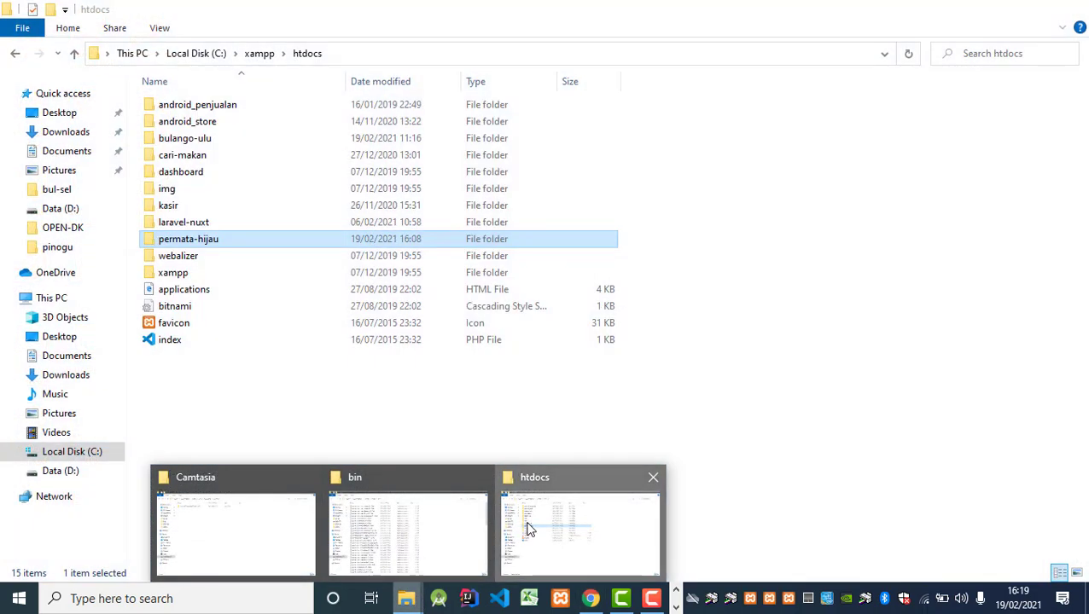
pyautogui.click(528, 527)
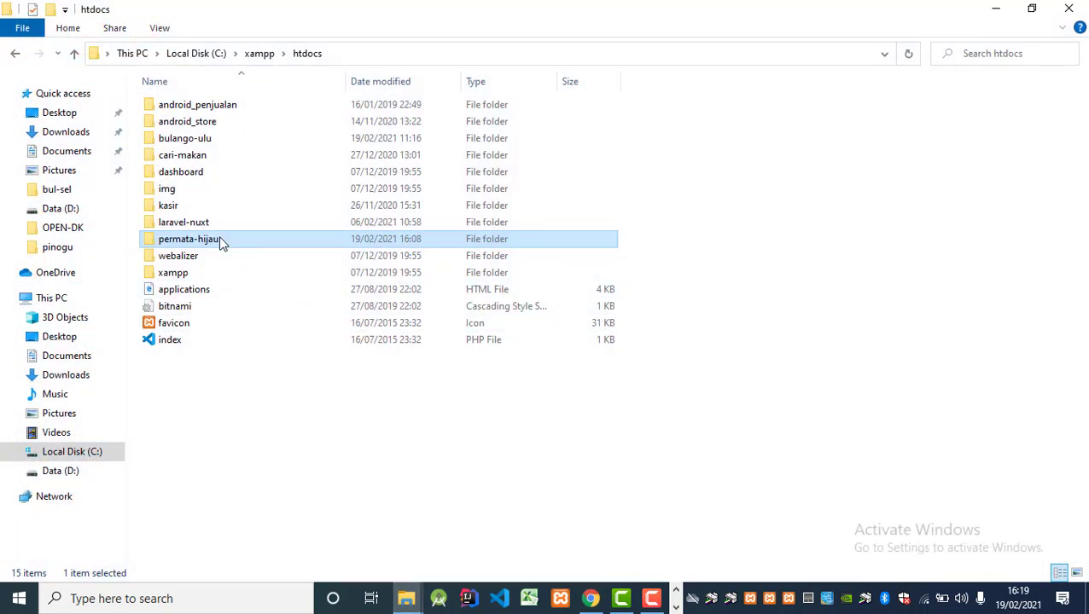
pyautogui.doubleClick(220, 242)
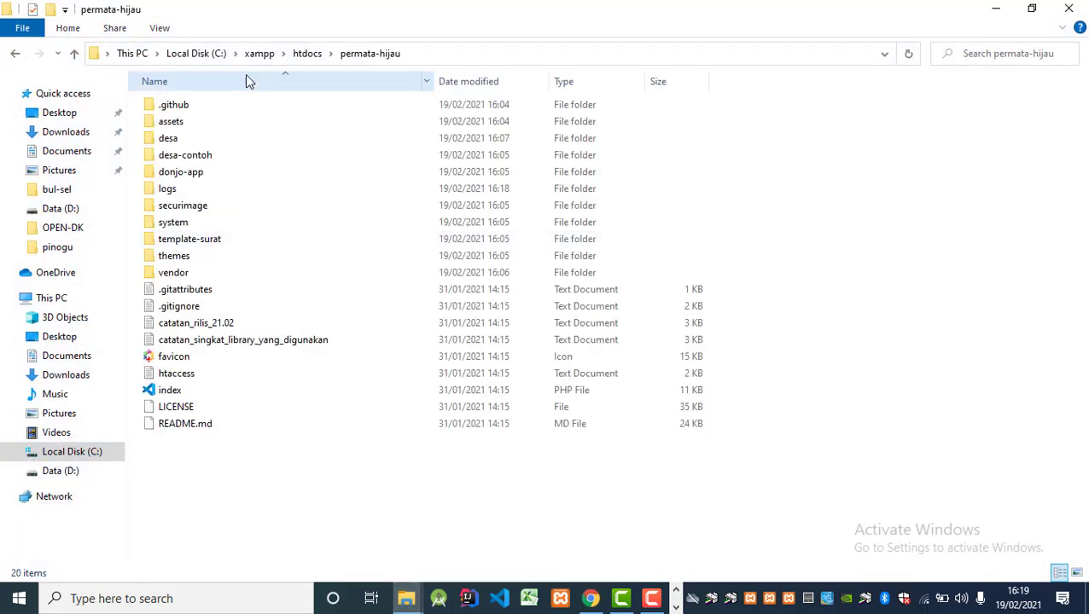
pyautogui.doubleClick(220, 138)
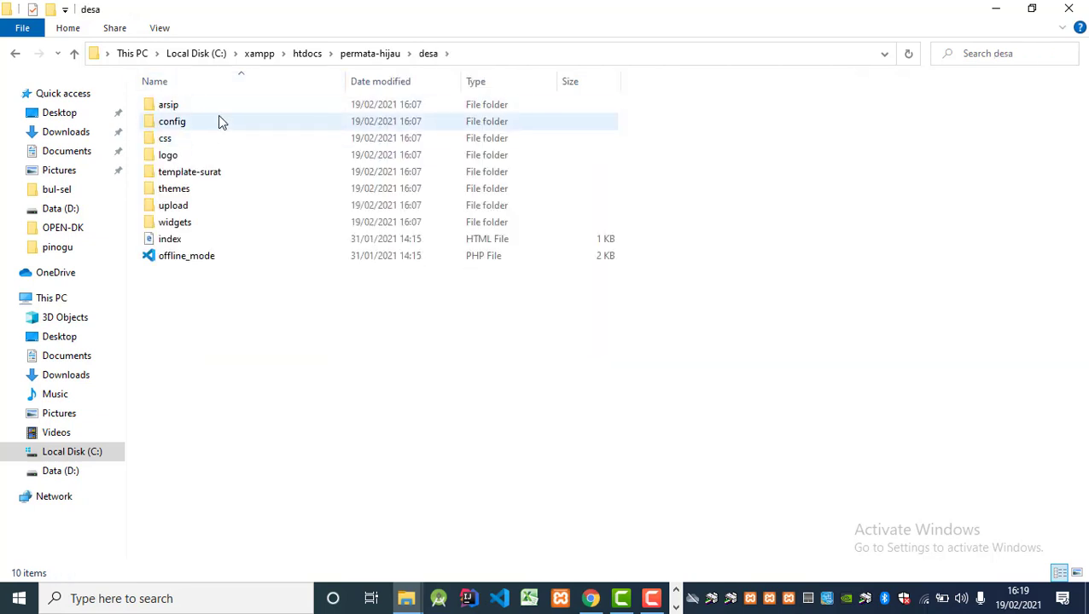
pyautogui.doubleClick(218, 122)
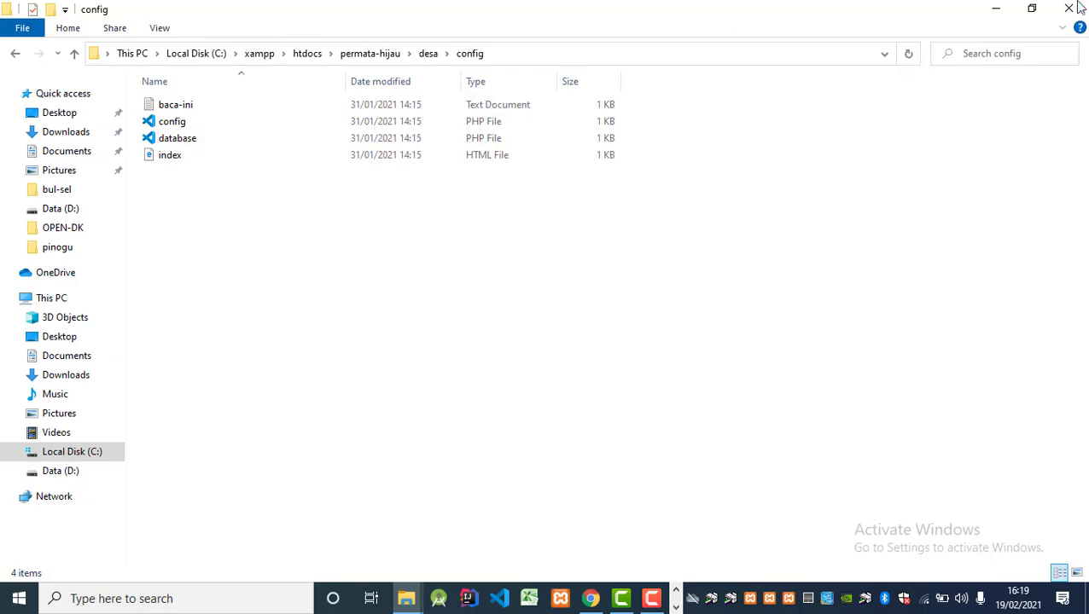
# Minimize the open File Explorer, Chrome and Command Prompt windows to reach the desktop.
pyautogui.click(992, 8)
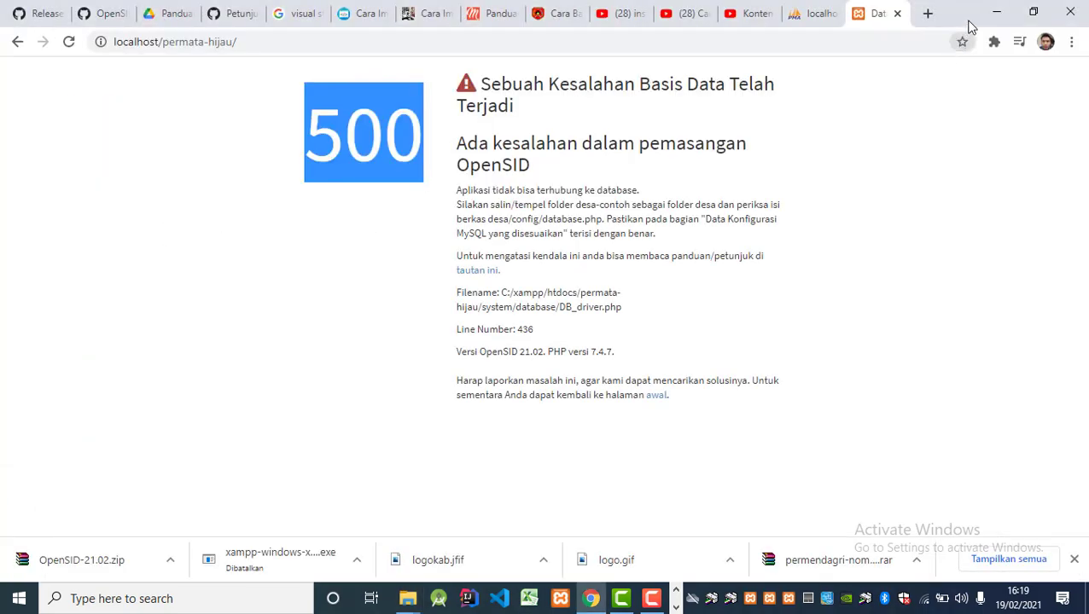
pyautogui.click(996, 10)
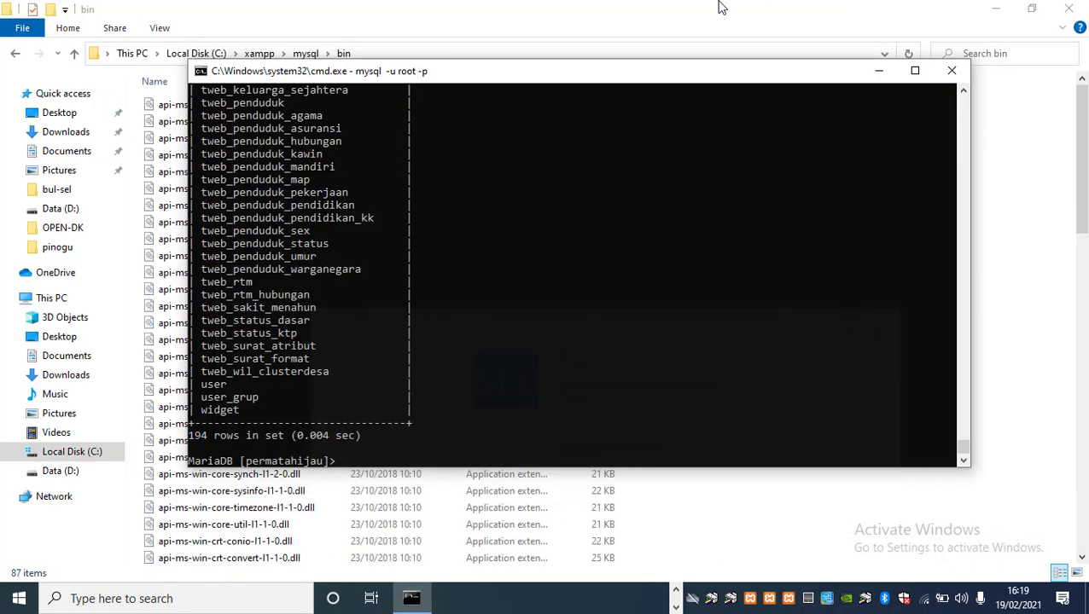
pyautogui.click(879, 71)
pyautogui.click(995, 9)
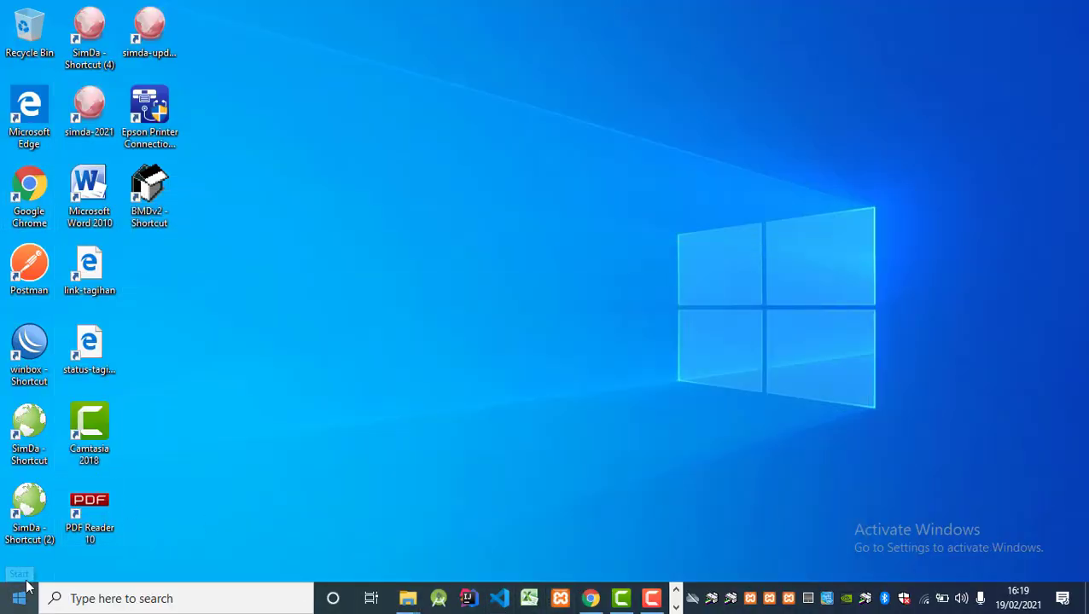
# Find Visual Studio Code among the installed Windows programs and launch it.
pyautogui.click(10, 606)
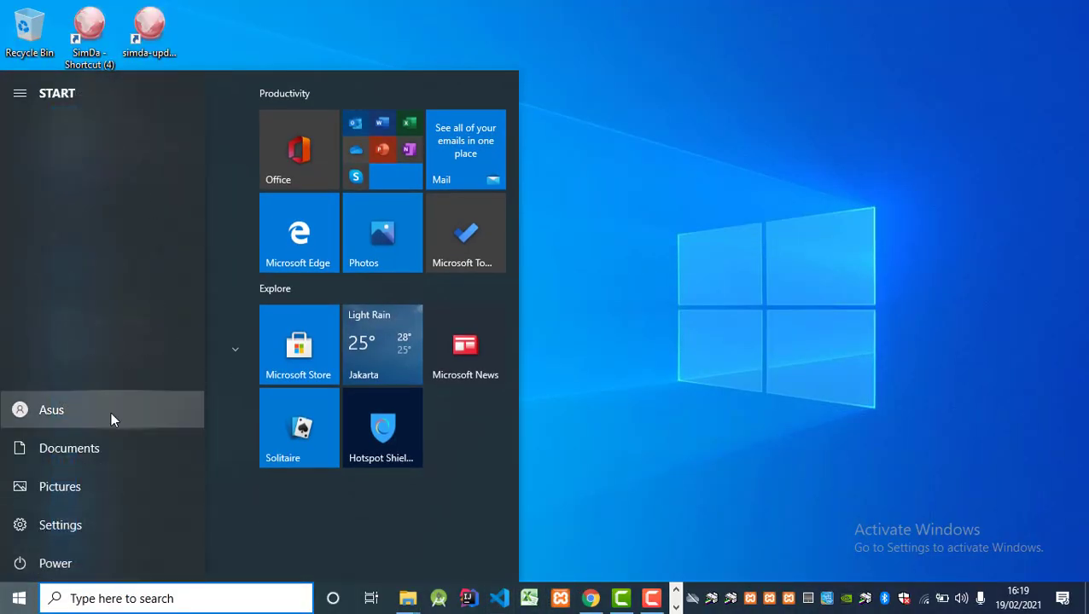
pyautogui.click(15, 601)
pyautogui.click(16, 601)
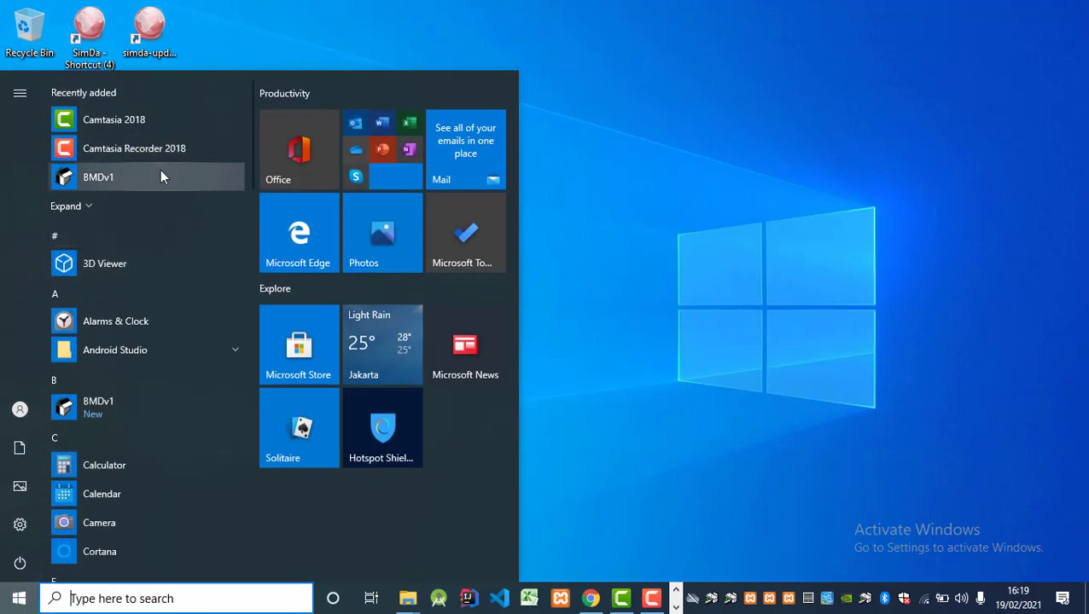
pyautogui.scroll(-4, 157, 188)
pyautogui.scroll(-12, 160, 254)
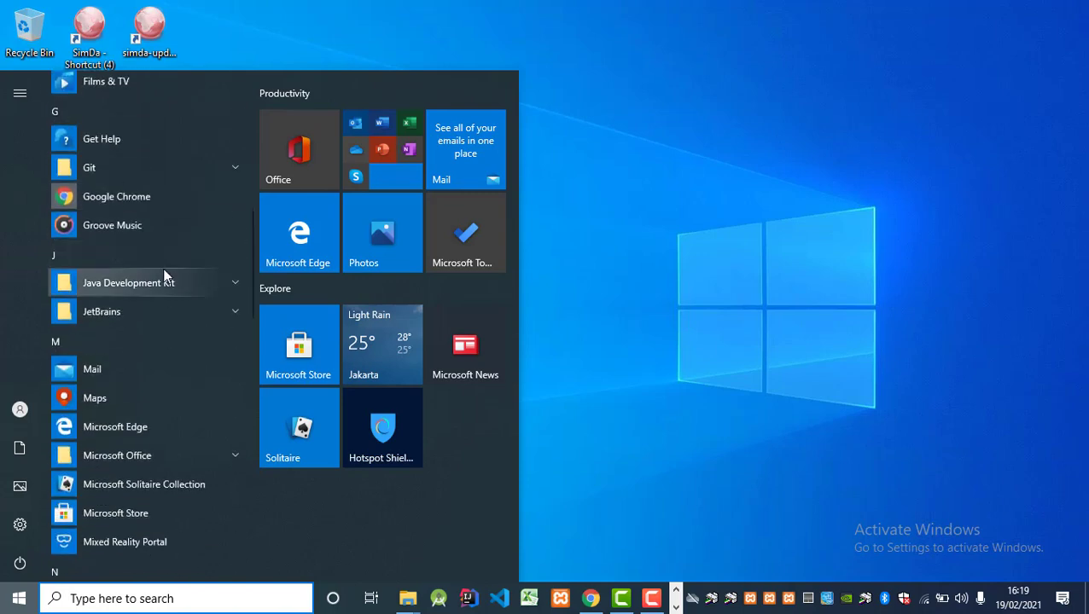
pyautogui.scroll(-4, 165, 298)
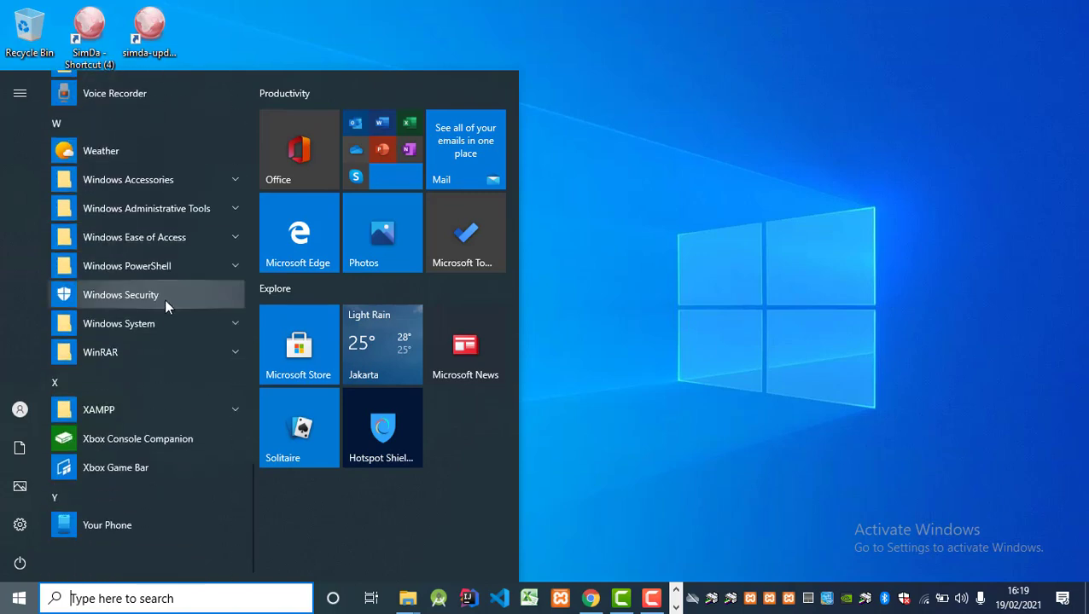
pyautogui.scroll(3, 154, 373)
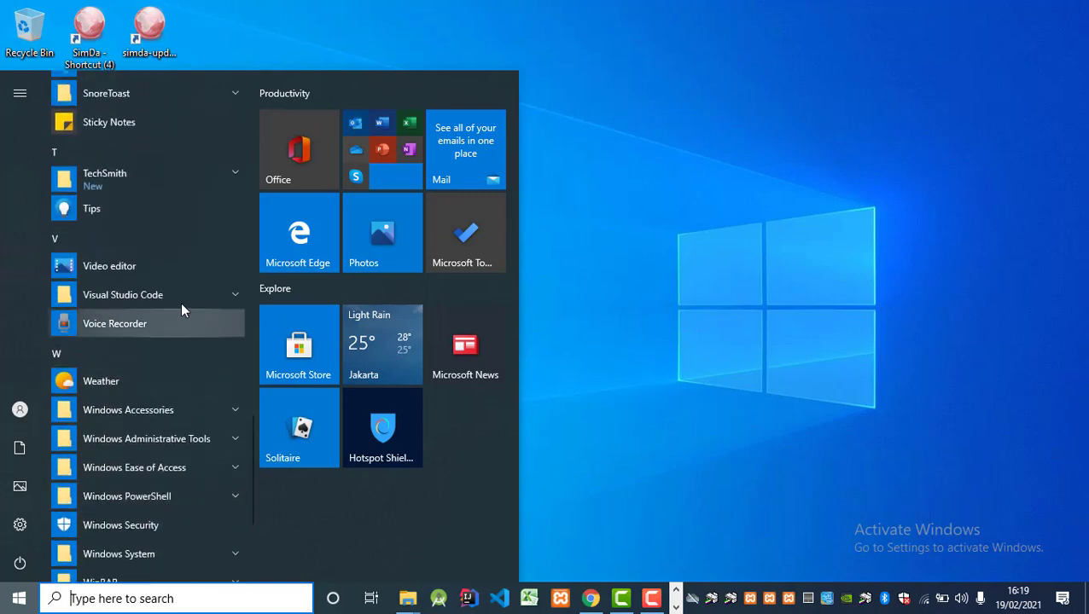
pyautogui.click(188, 295)
pyautogui.click(153, 325)
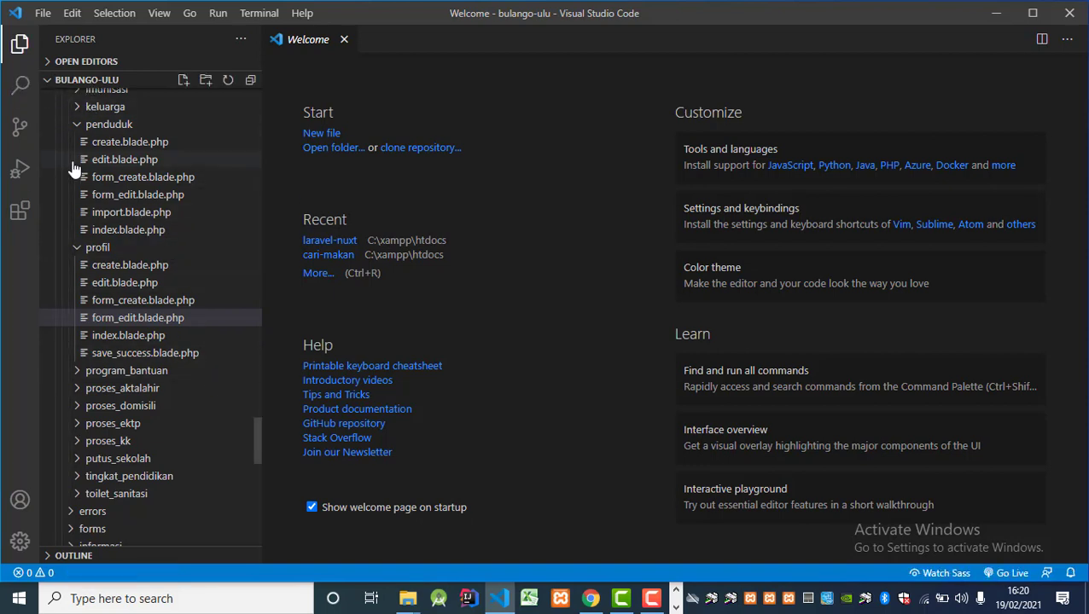
# Open the permata-hijau folder from xampp/htdocs as the project in Visual Studio Code.
pyautogui.scroll(3, 75, 169)
pyautogui.click(41, 13)
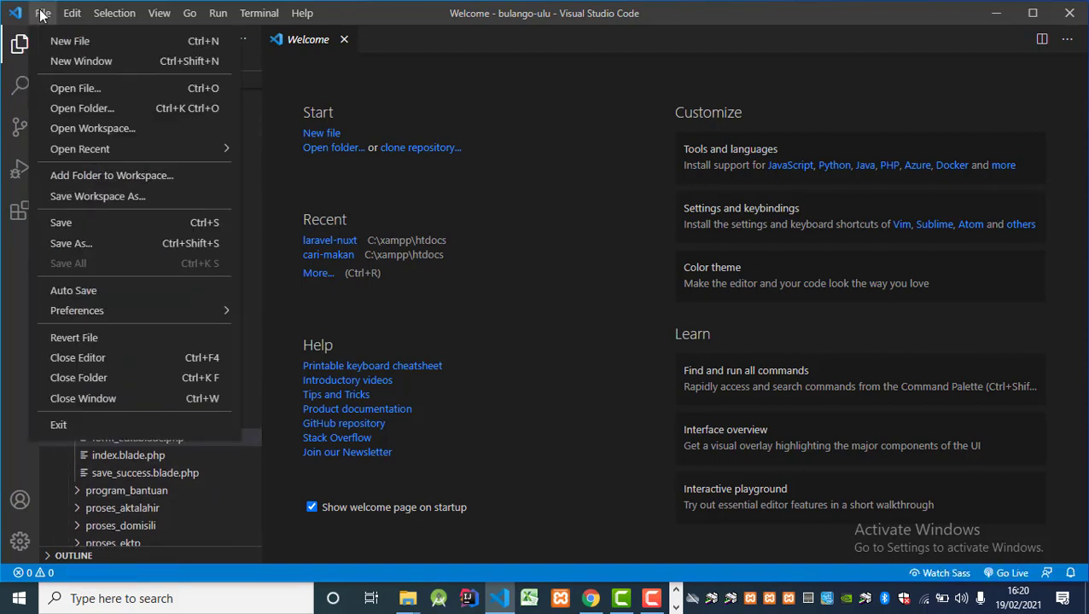
pyautogui.click(82, 108)
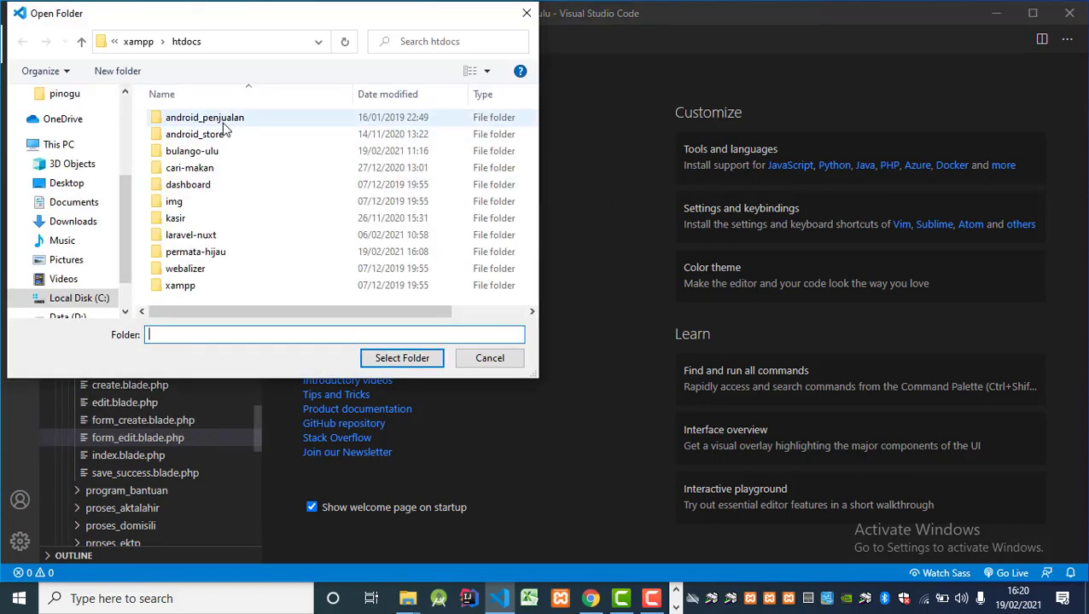
pyautogui.click(217, 253)
pyautogui.click(408, 358)
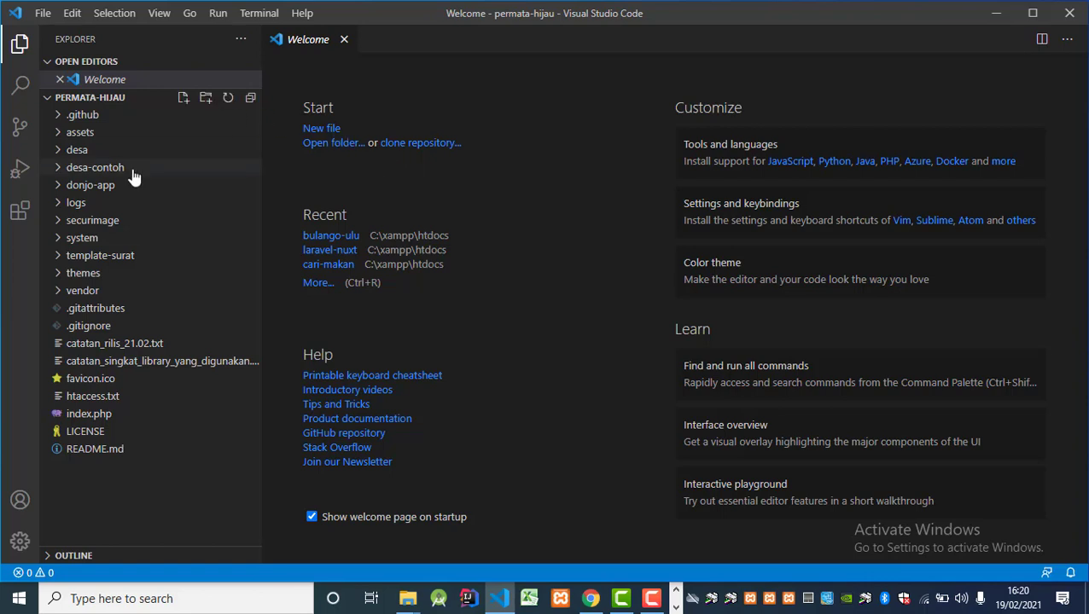
# Close the Welcome page, compare the desa/config folder with File Explorer, and open database.php from it in Visual Studio Code.
pyautogui.click(345, 41)
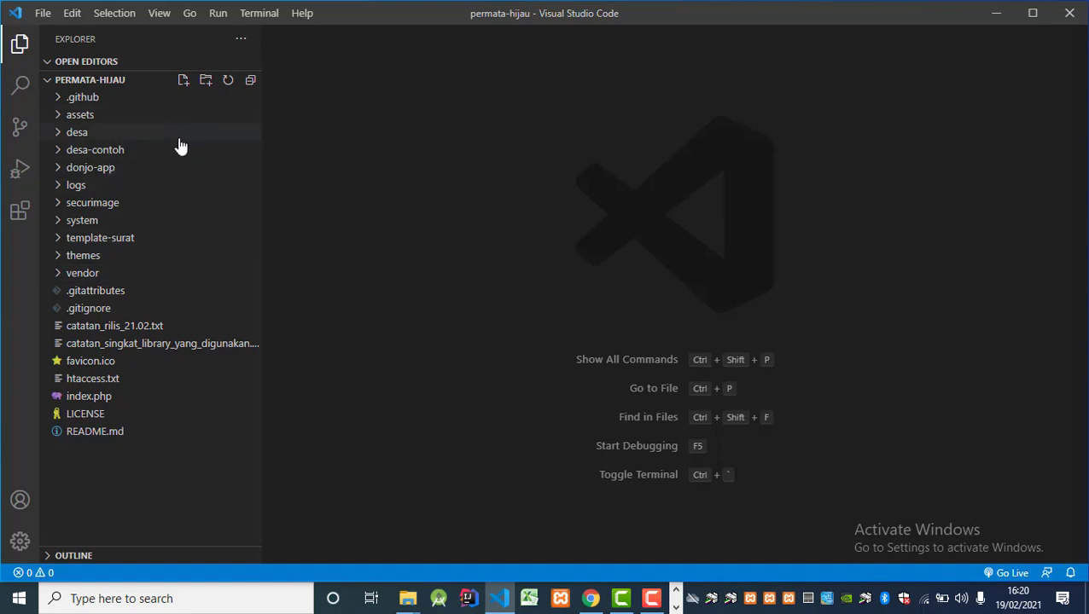
pyautogui.click(61, 135)
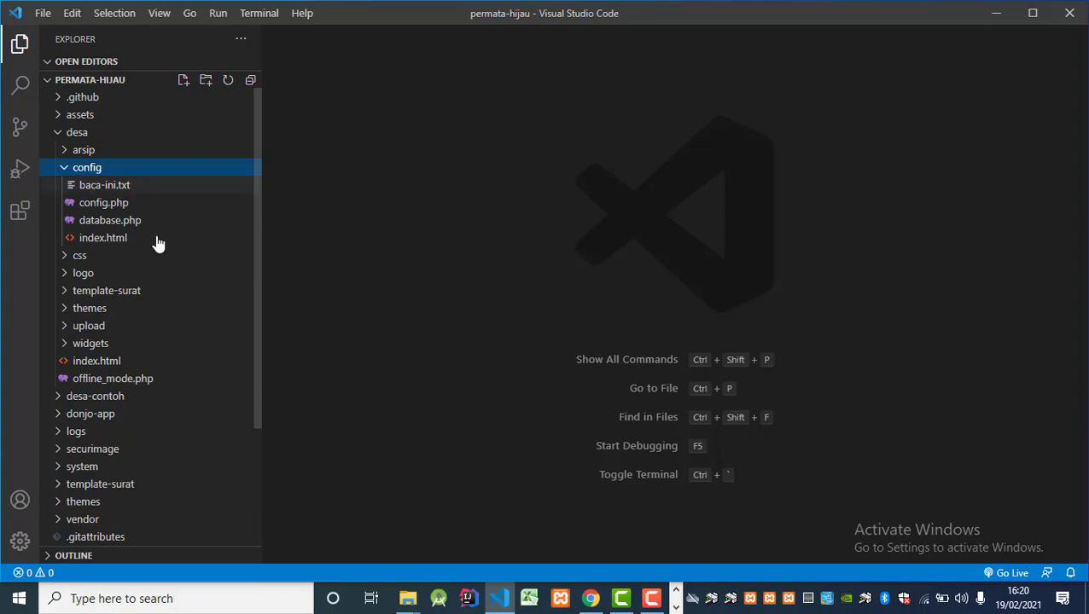
pyautogui.moveTo(407, 601)
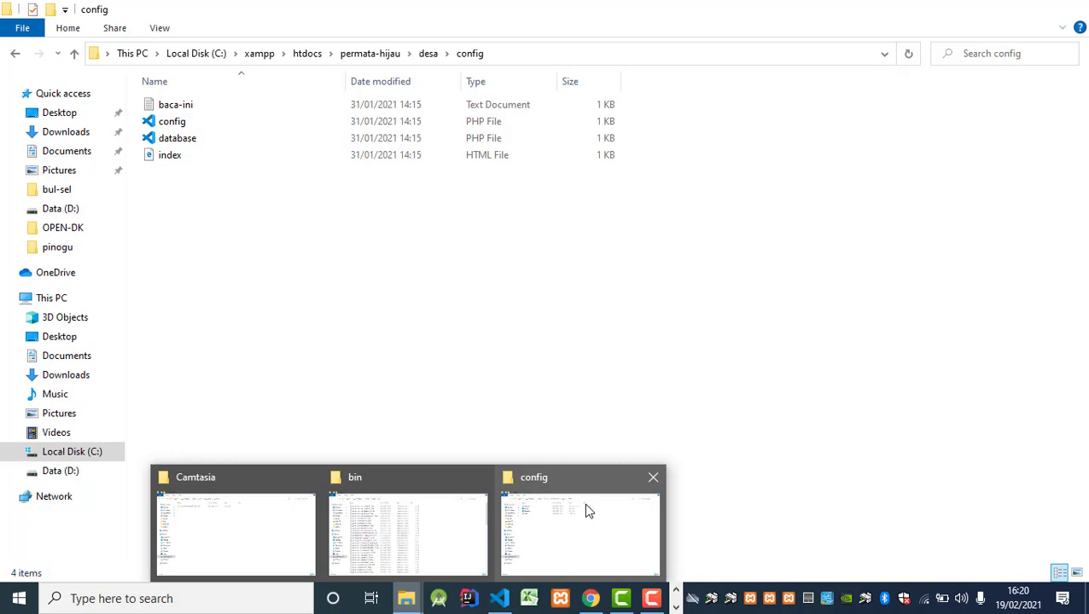
pyautogui.click(587, 511)
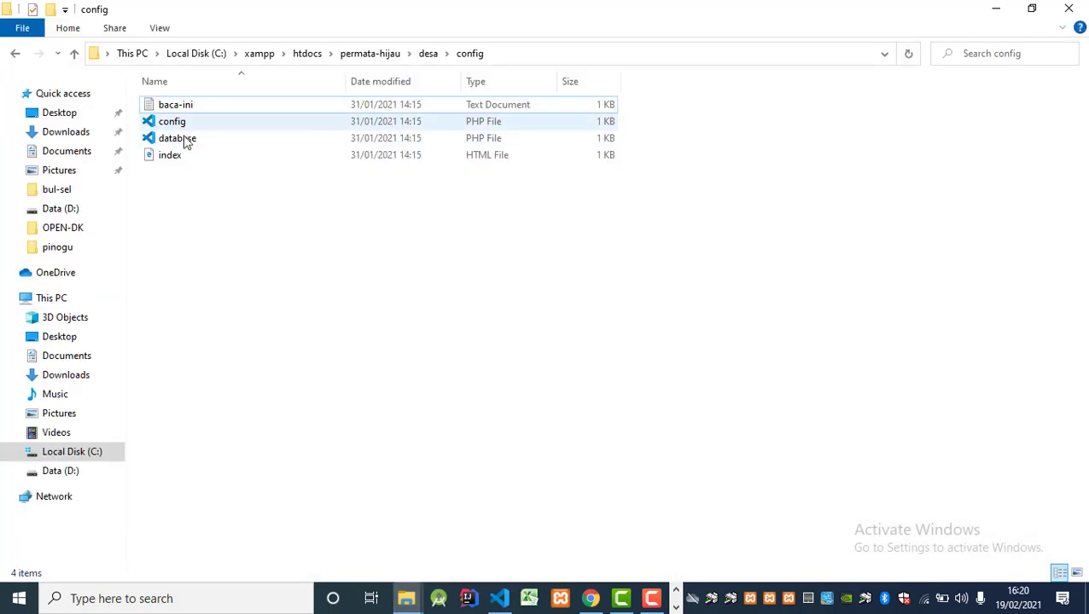
pyautogui.click(500, 599)
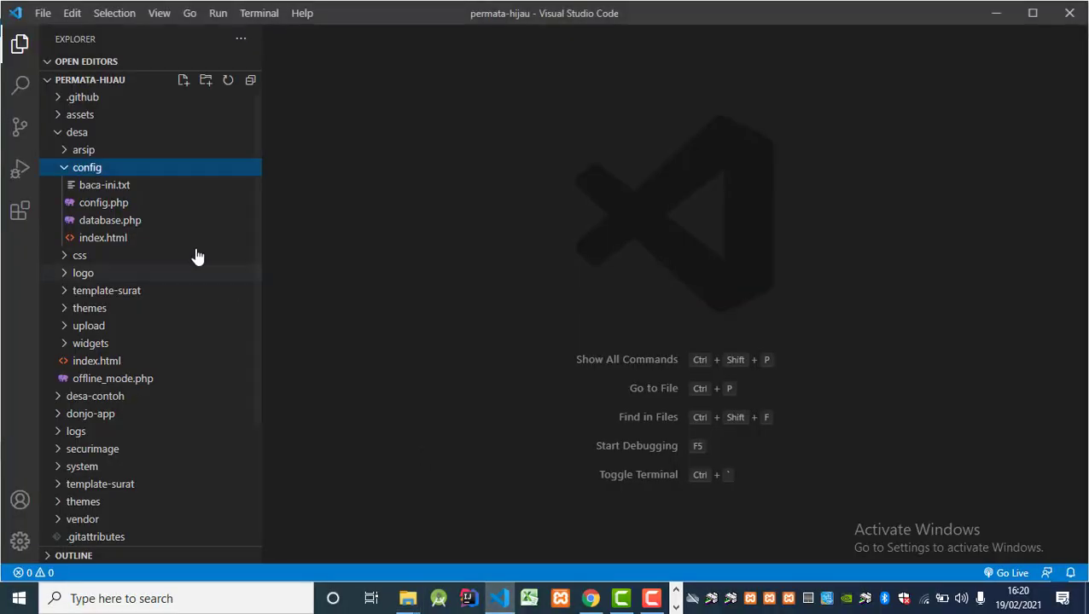
pyautogui.click(124, 225)
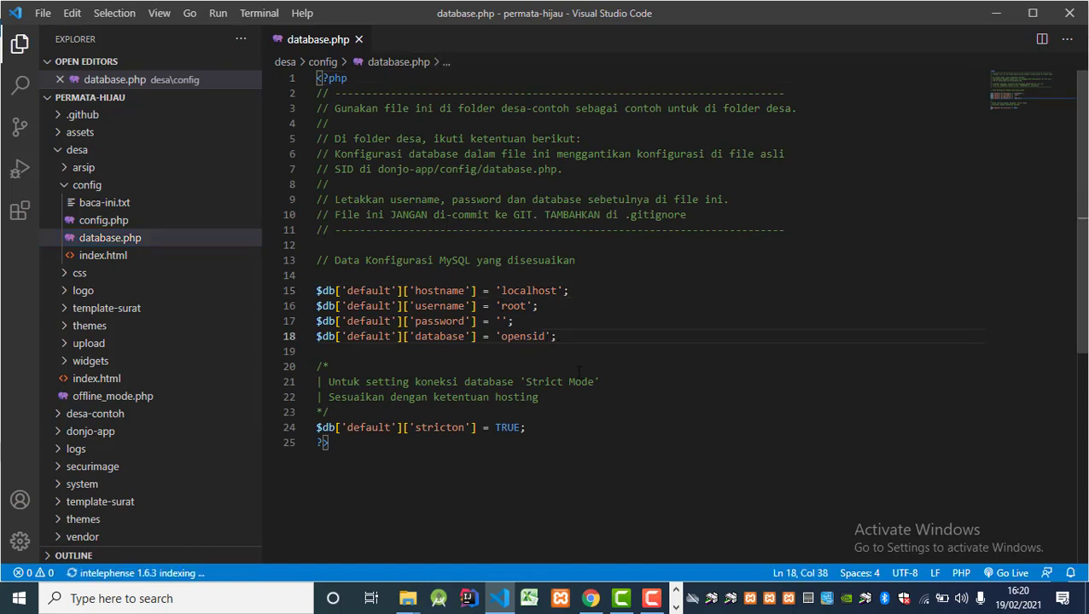
# Set the default database name in database.php to permatahijau, checking the name in phpMyAdmin, and save the file.
pyautogui.press('BackSpace')
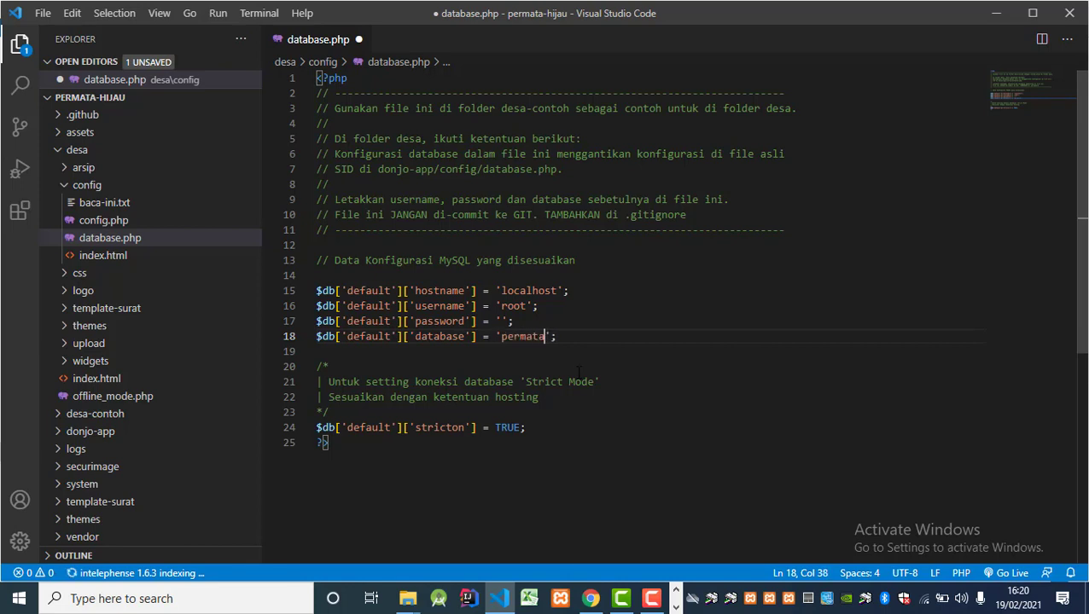
pyautogui.click(591, 599)
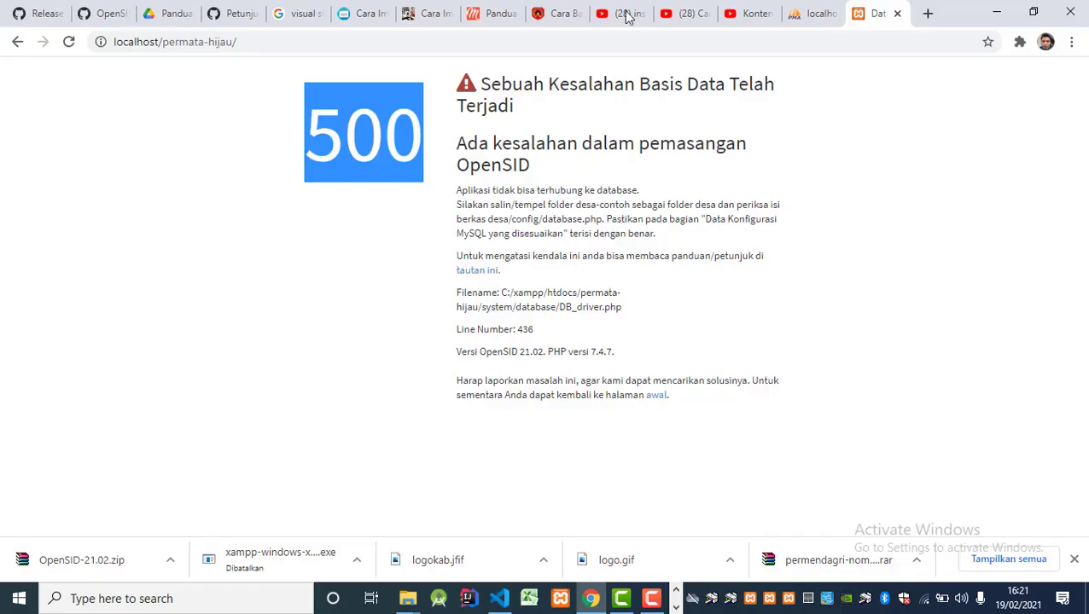
pyautogui.click(802, 16)
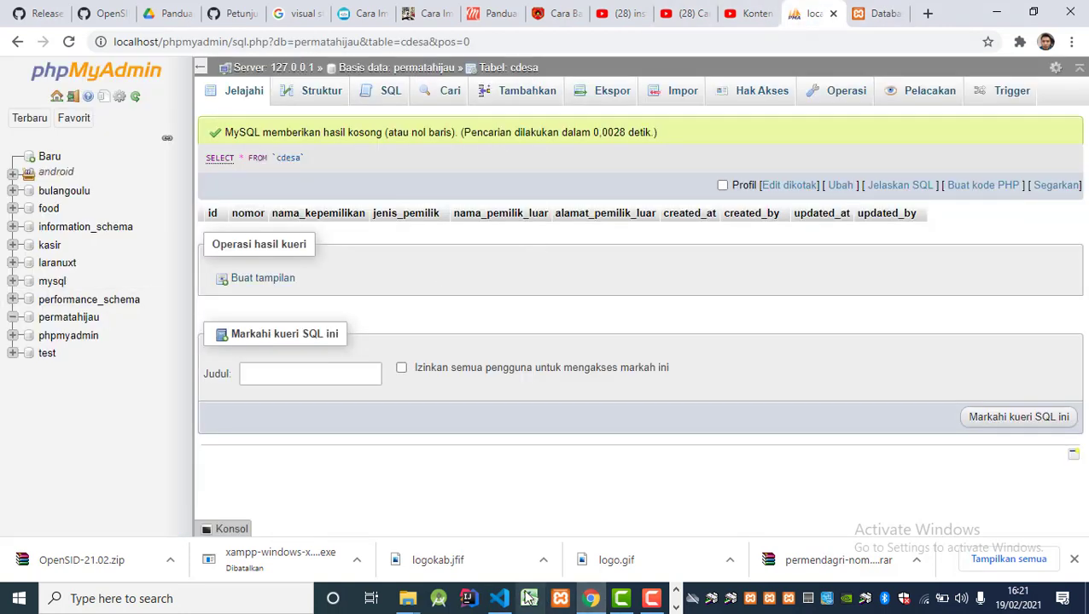
pyautogui.click(495, 600)
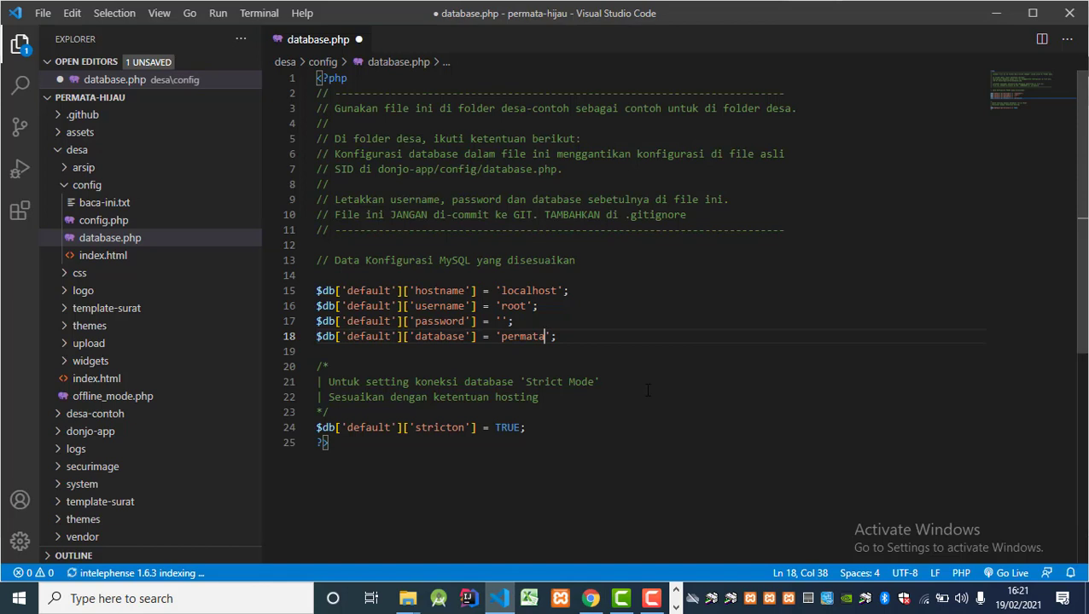
pyautogui.click(39, 13)
pyautogui.click(68, 228)
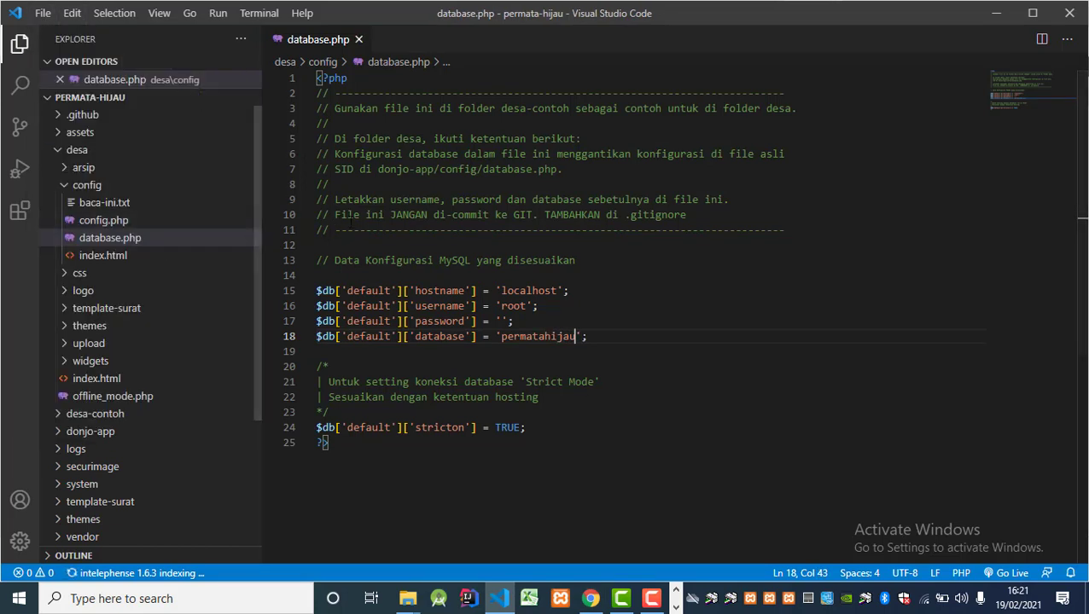
# Switch to Chrome and reload the localhost/permata-hijau page.
pyautogui.click(590, 598)
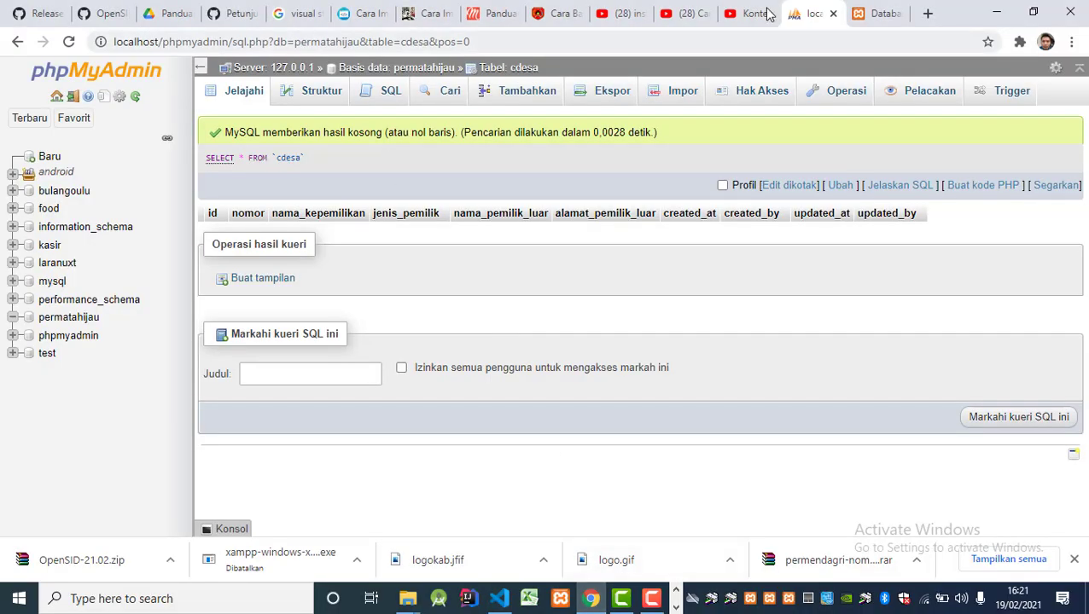
pyautogui.click(750, 13)
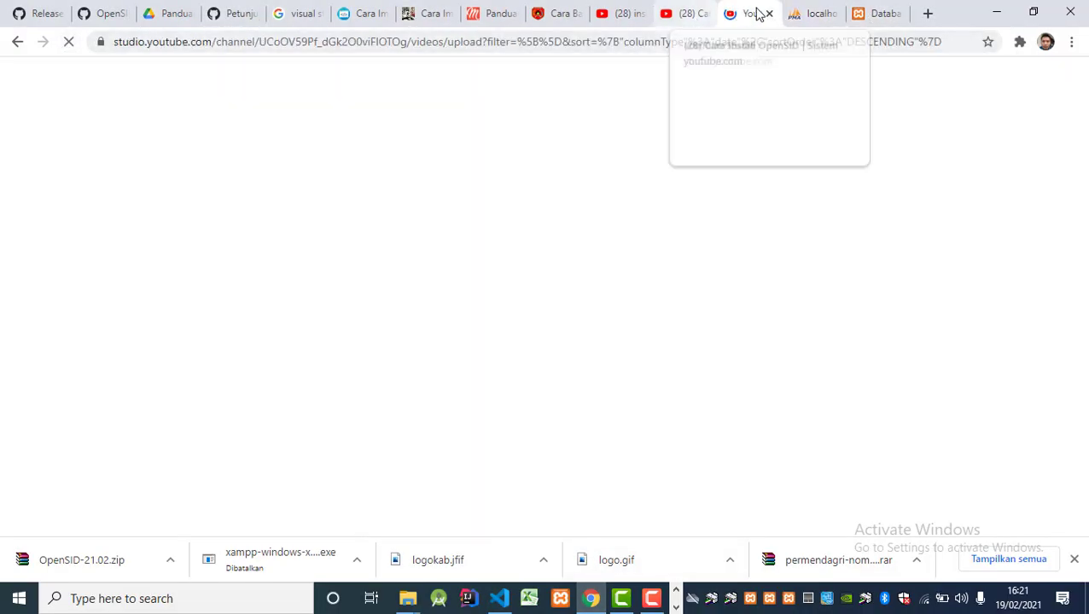
pyautogui.click(116, 17)
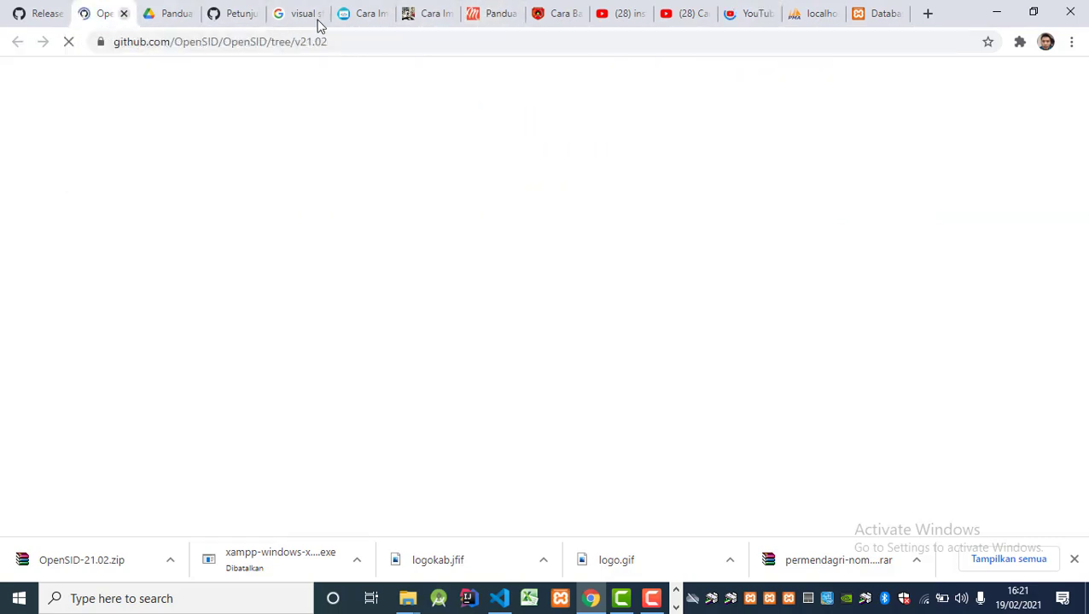
pyautogui.click(817, 19)
pyautogui.click(875, 14)
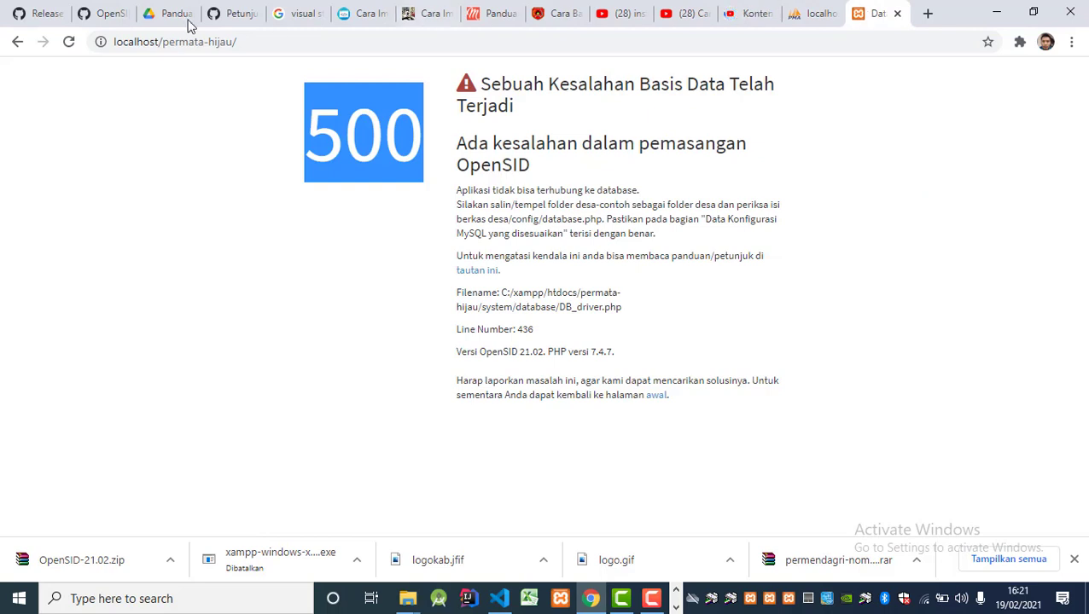
pyautogui.click(70, 44)
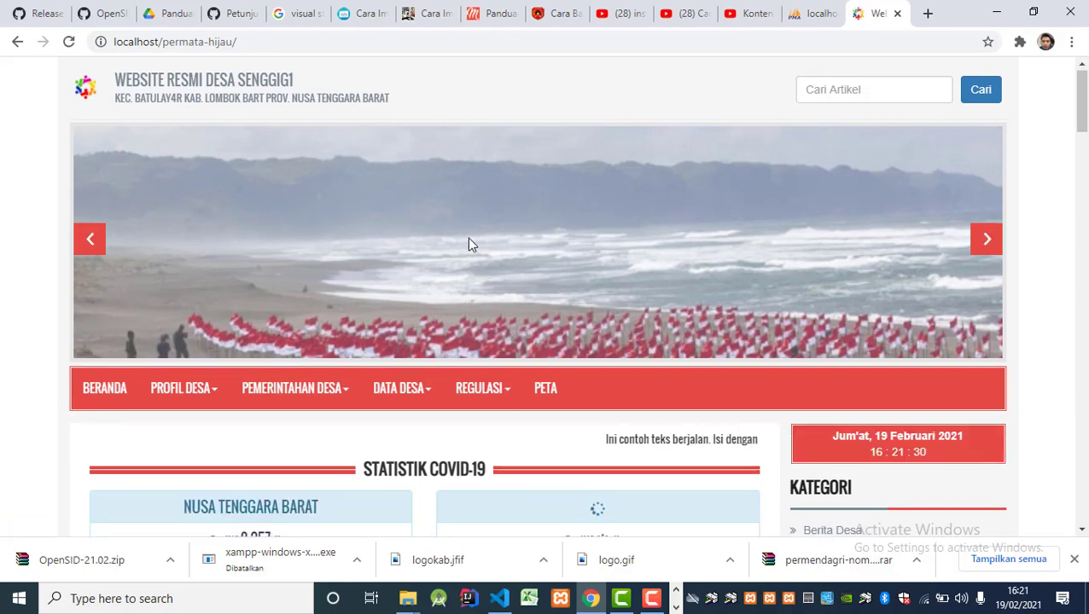
# Examine the village website's home page from the banner, COVID-19 statistics and articles down to the village area and office maps.
pyautogui.scroll(-4, 470, 248)
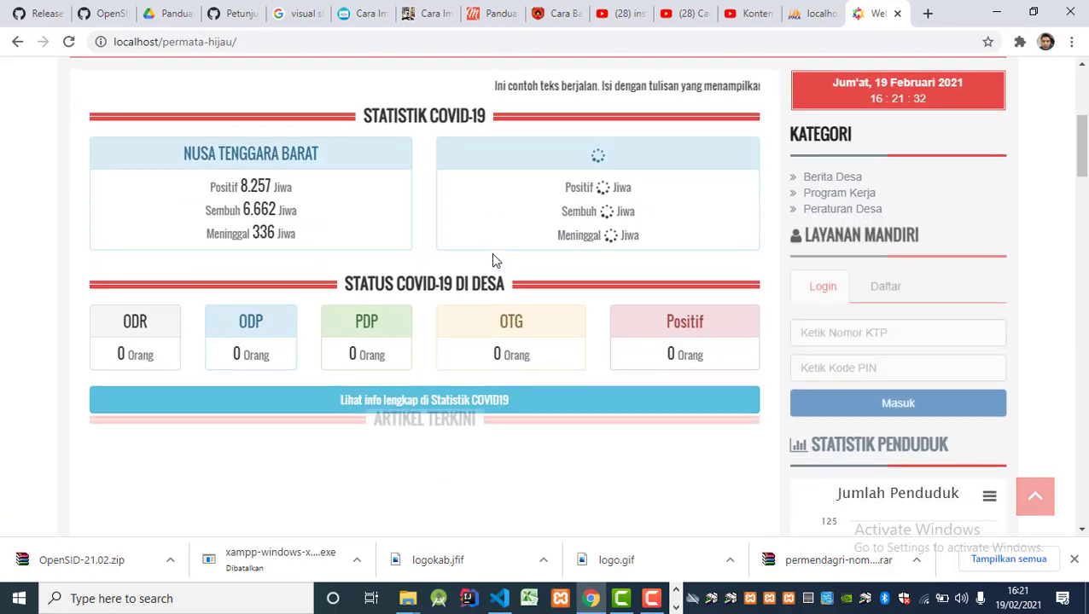
pyautogui.scroll(-3, 492, 260)
pyautogui.scroll(7, 493, 260)
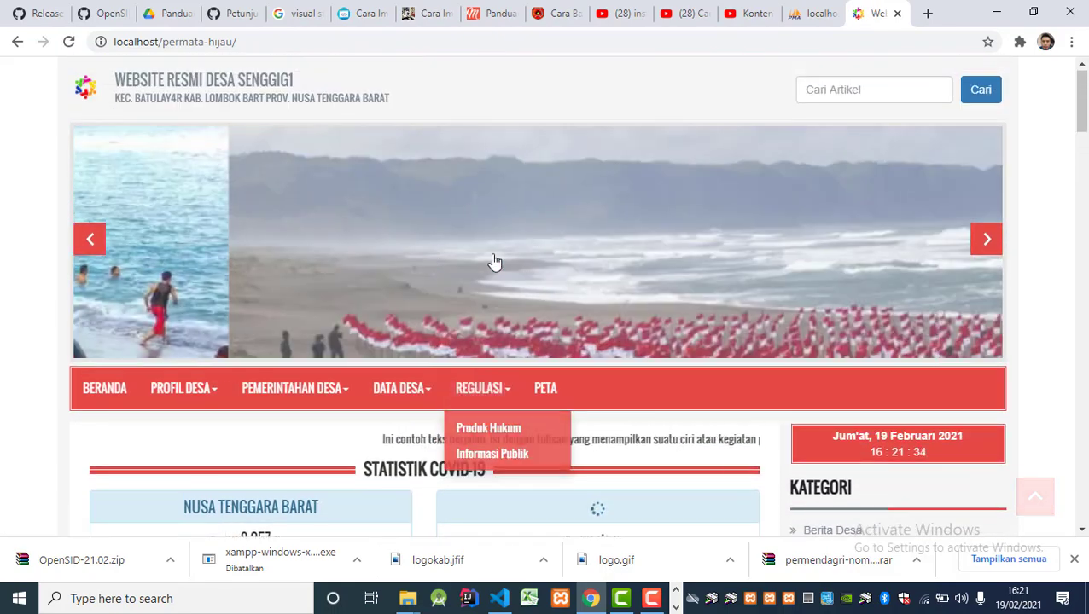
pyautogui.scroll(-6, 494, 248)
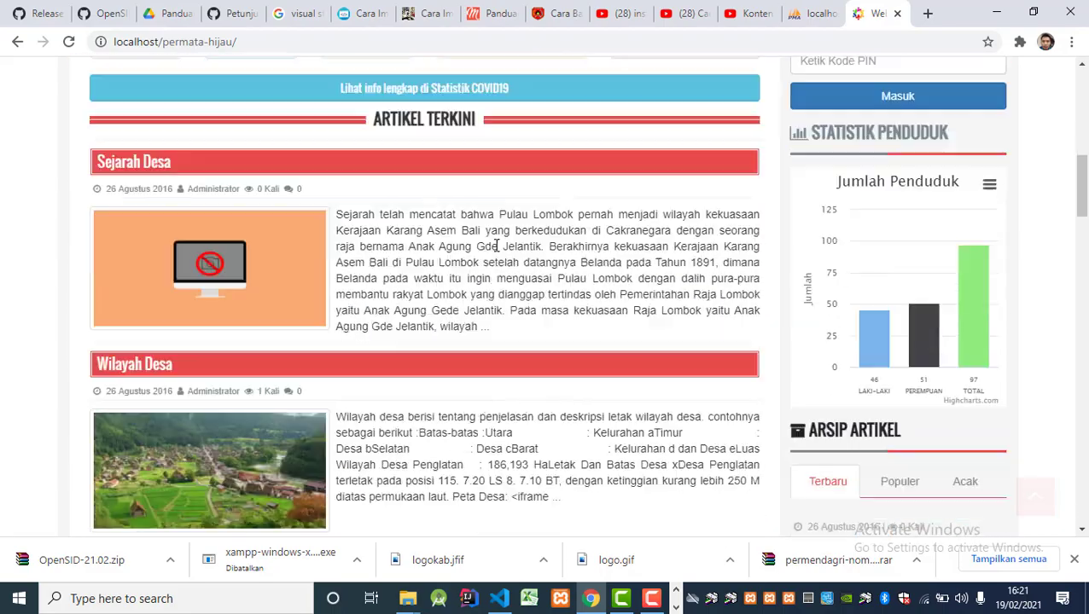
pyautogui.scroll(-2, 496, 245)
pyautogui.scroll(-3, 499, 265)
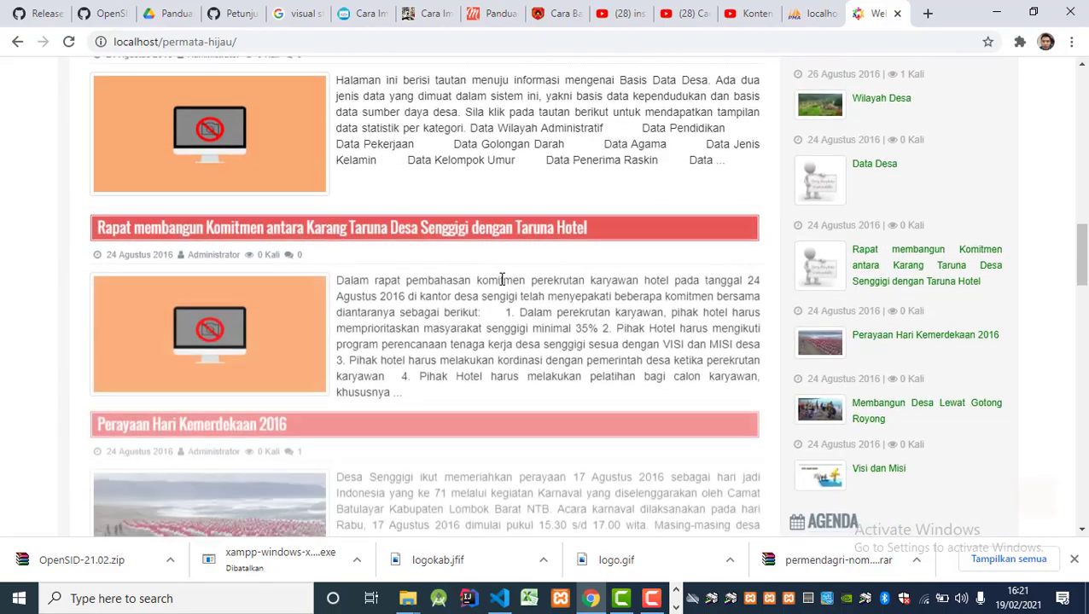
pyautogui.scroll(-3, 502, 280)
pyautogui.scroll(9, 501, 282)
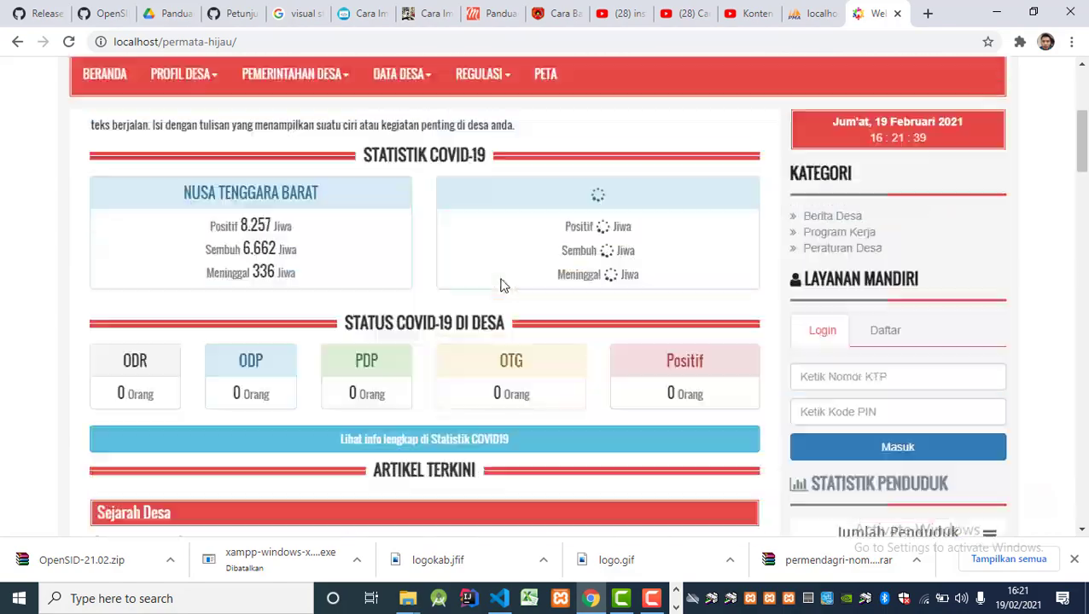
pyautogui.scroll(3, 500, 285)
pyautogui.scroll(-10, 501, 286)
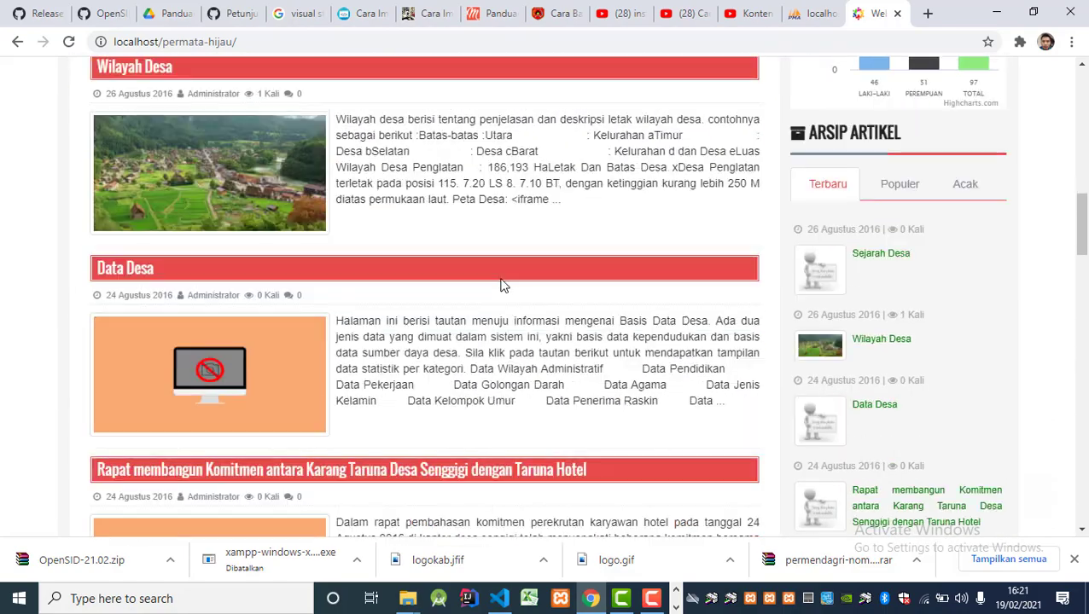
pyautogui.scroll(-12, 505, 289)
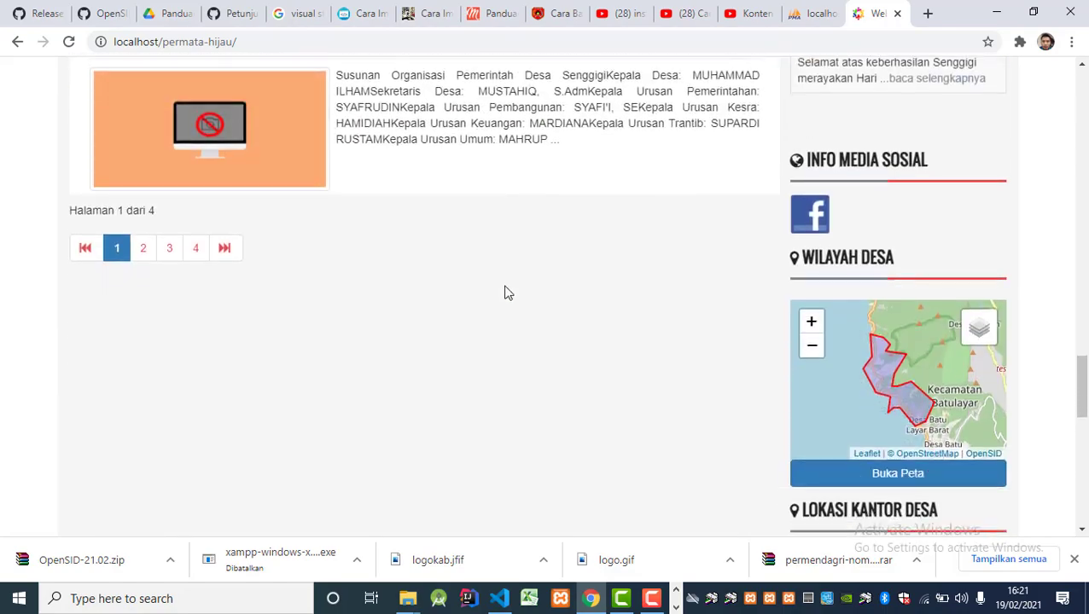
pyautogui.scroll(-2, 559, 362)
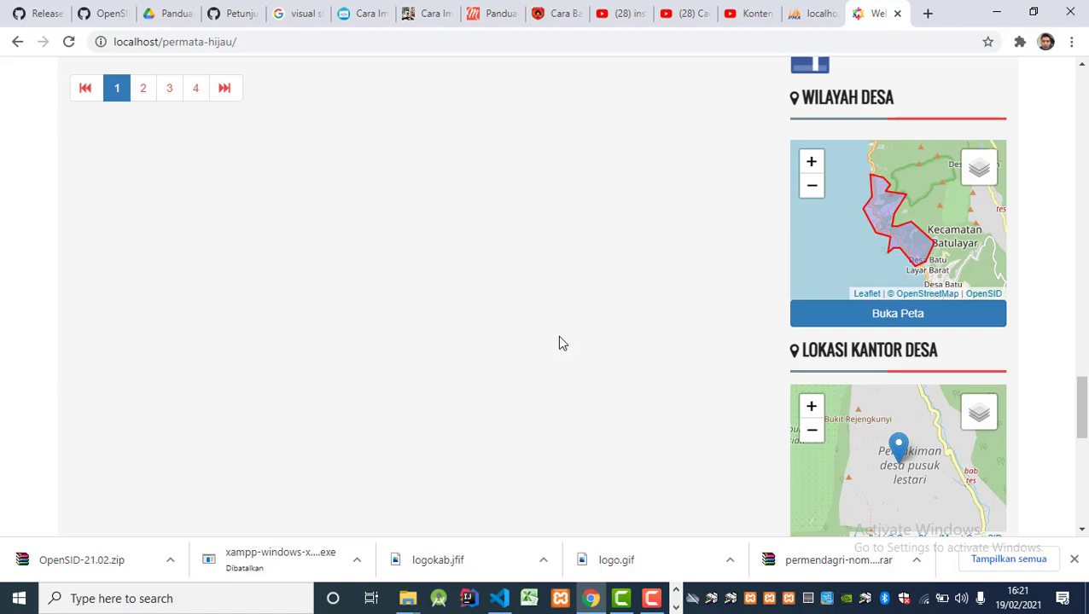
pyautogui.scroll(5, 561, 343)
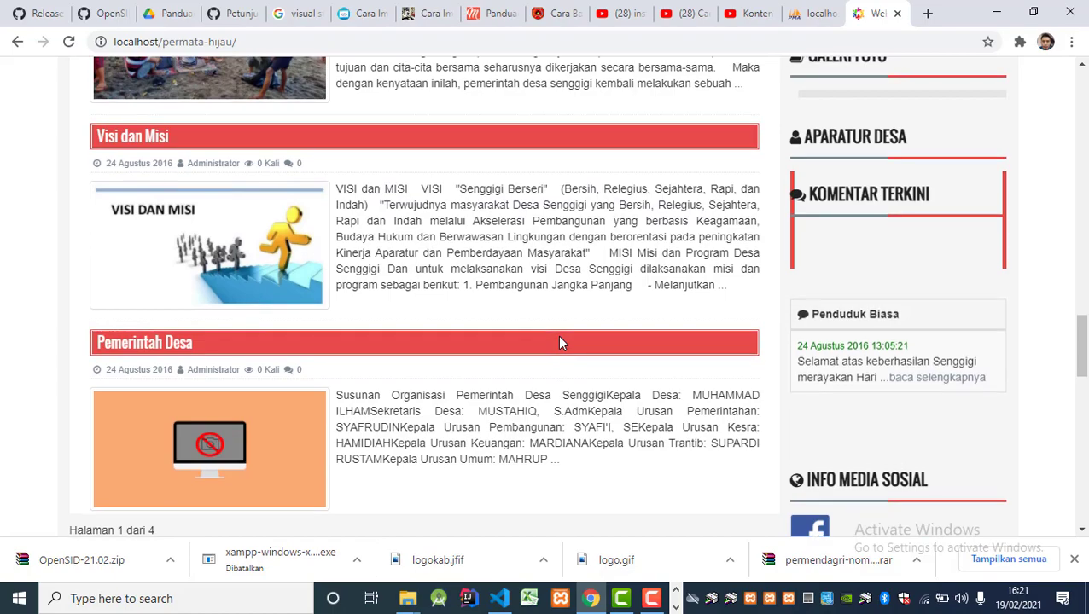
pyautogui.scroll(1, 573, 287)
pyautogui.scroll(2, 584, 263)
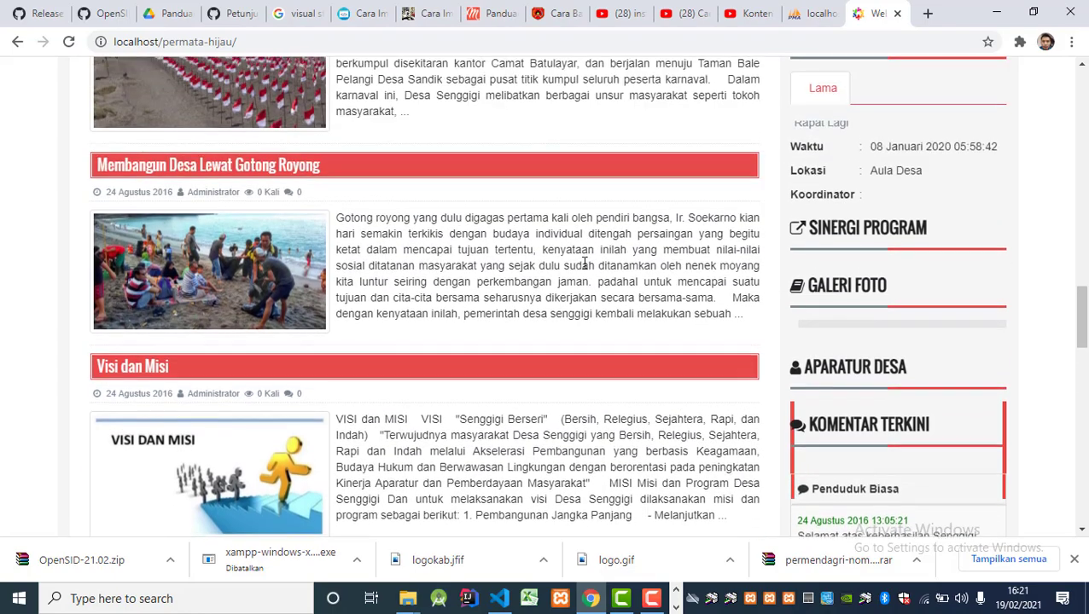
pyautogui.scroll(7, 584, 256)
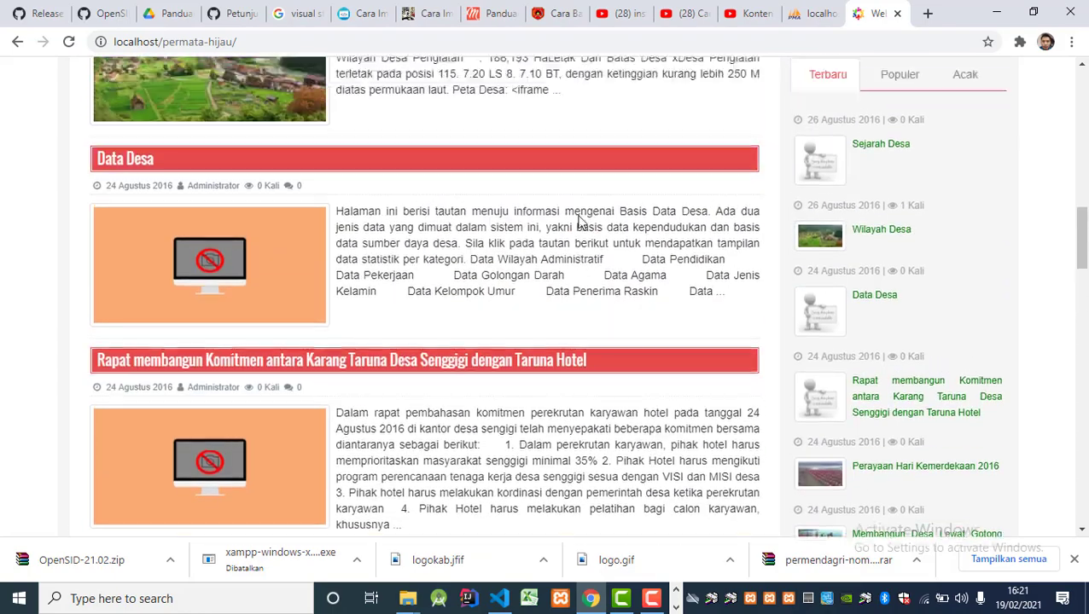
pyautogui.scroll(10, 578, 220)
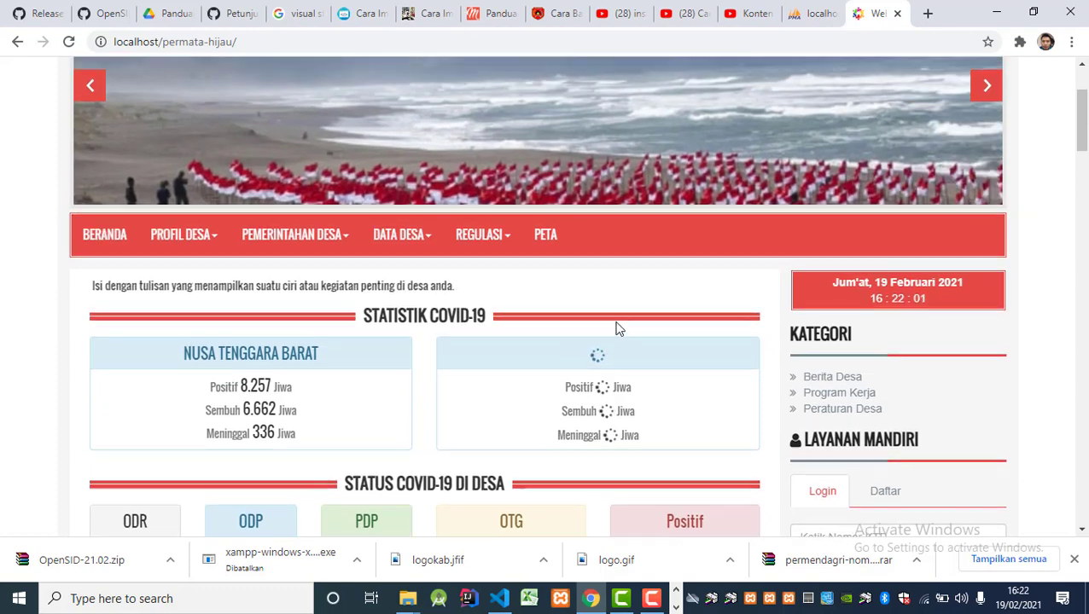
pyautogui.scroll(2, 618, 329)
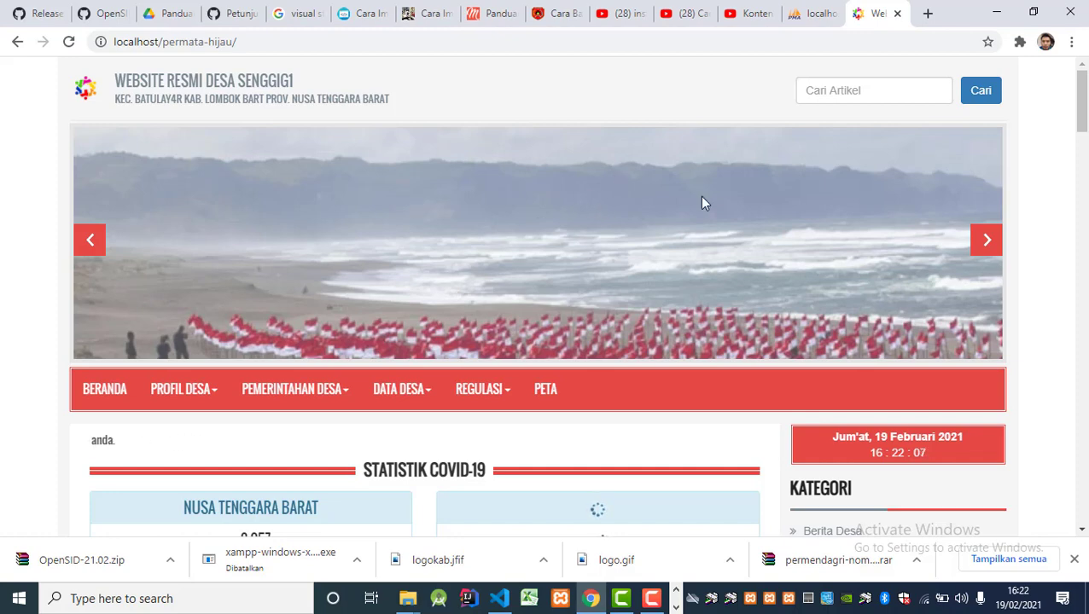
pyautogui.scroll(-2, 615, 232)
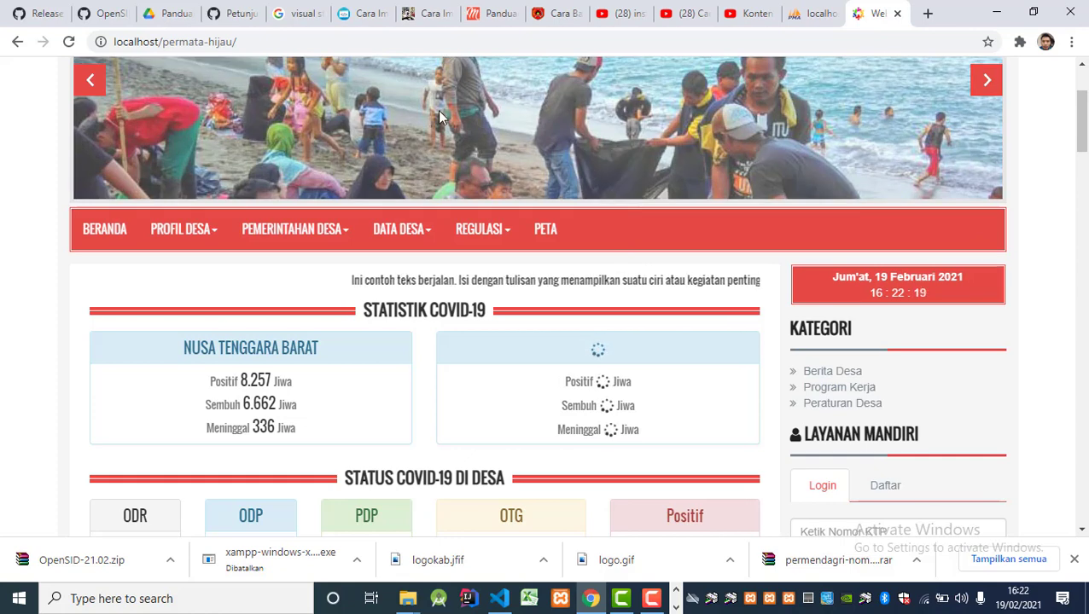
# View the latest OpenSID release on the GitHub releases page and return to the local village website.
pyautogui.click(43, 14)
pyautogui.scroll(-1, 268, 331)
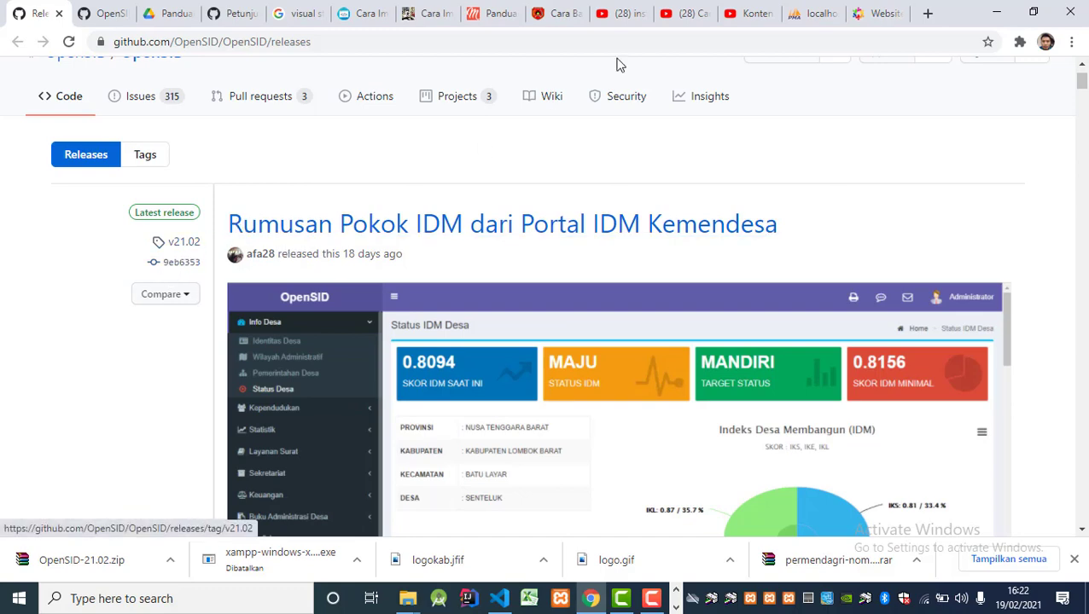
pyautogui.click(857, 18)
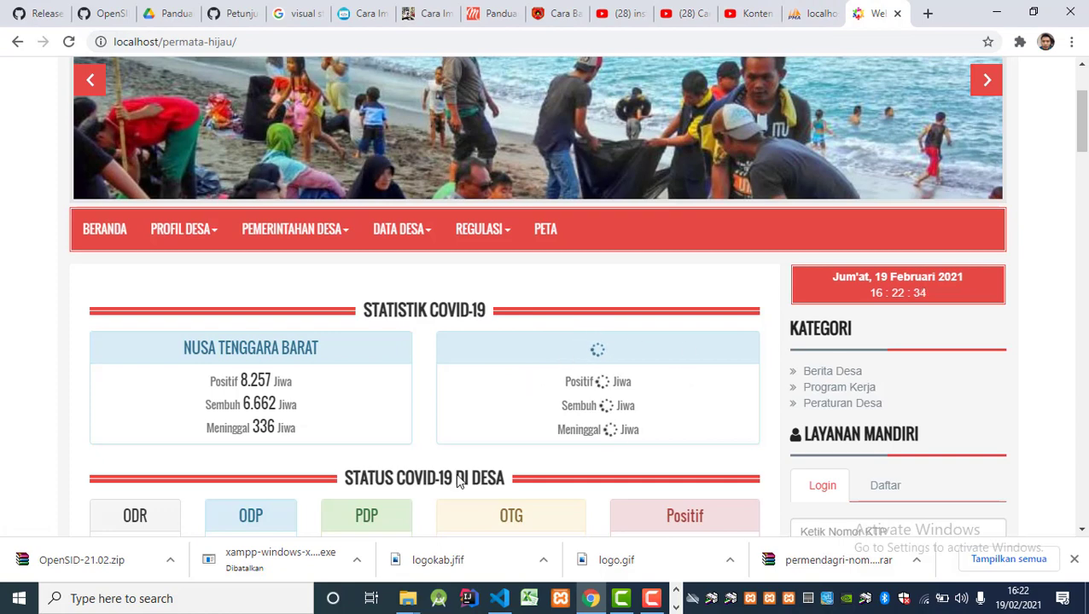
# Review the home page's banner, COVID-19 status and article sections again, and place the cursor in the article search field.
pyautogui.scroll(1, 458, 482)
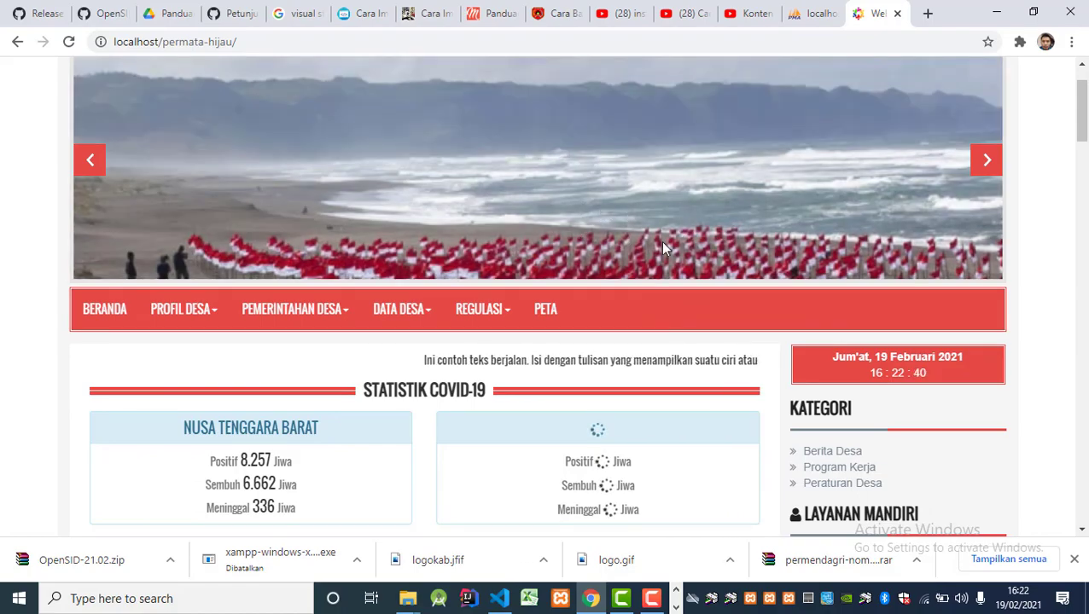
pyautogui.scroll(-13, 663, 247)
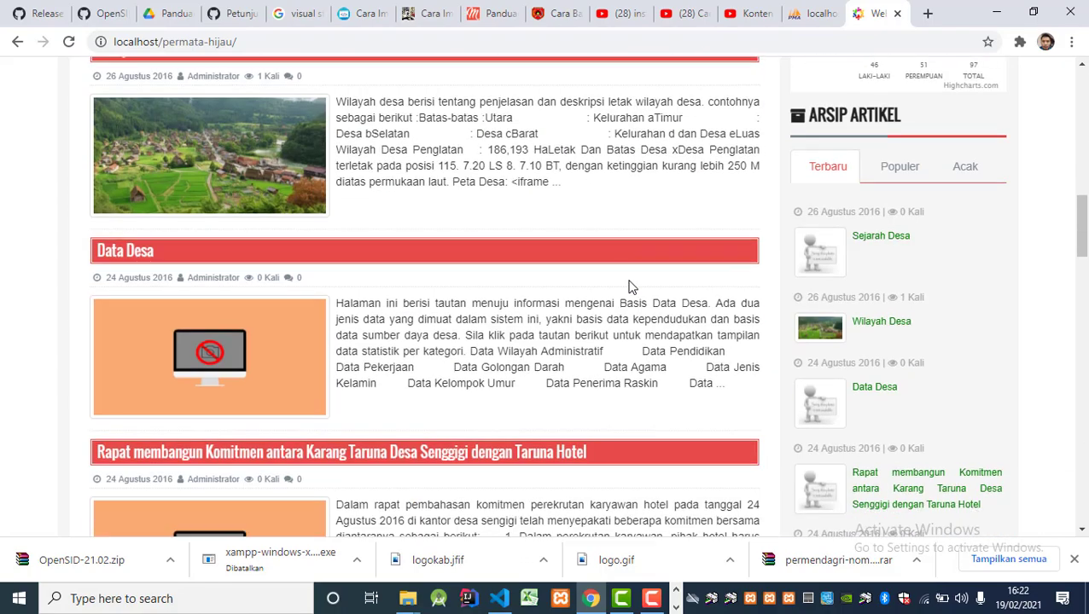
pyautogui.scroll(13, 630, 286)
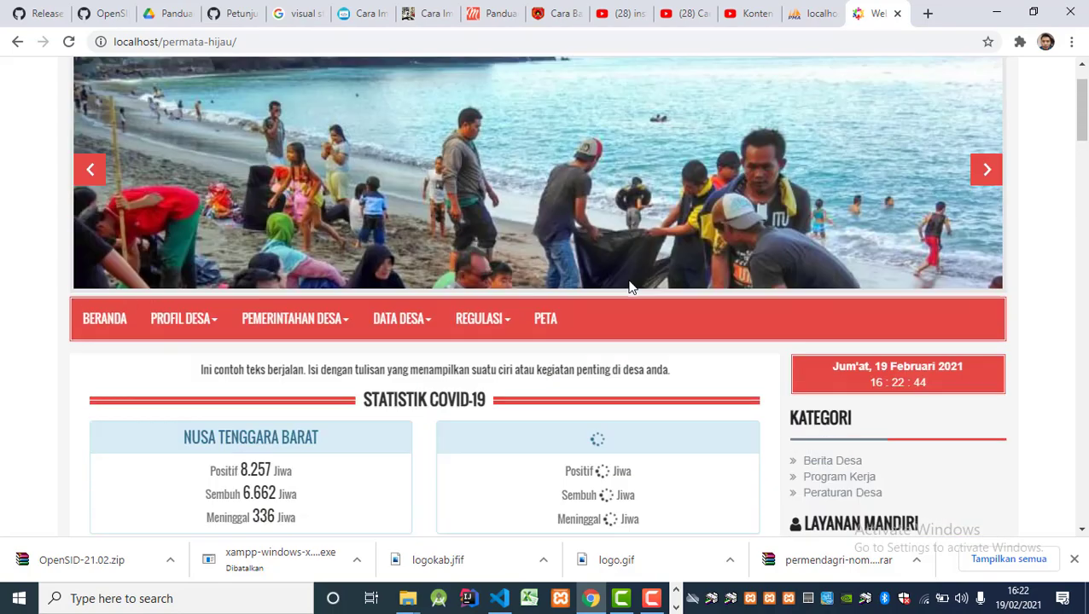
pyautogui.scroll(2, 629, 286)
pyautogui.scroll(-5, 651, 287)
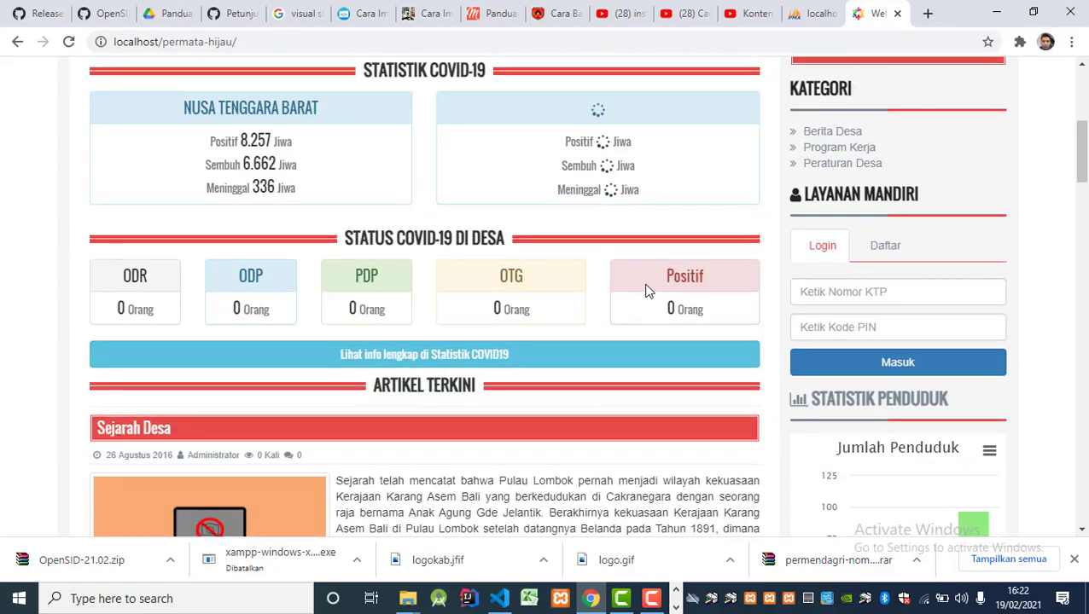
pyautogui.scroll(-5, 646, 291)
pyautogui.scroll(10, 578, 328)
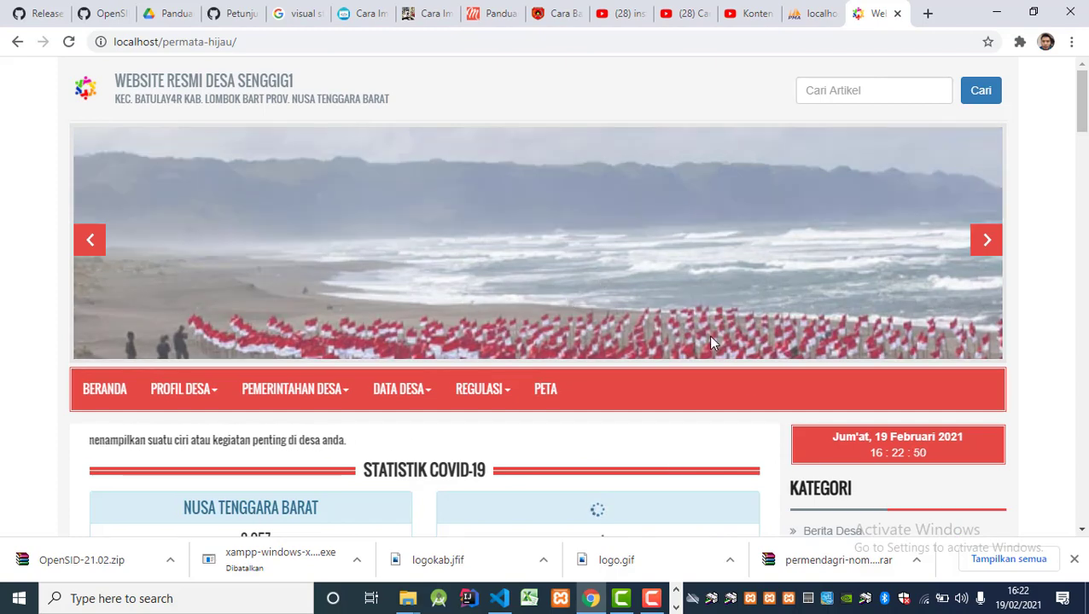
pyautogui.scroll(-3, 535, 272)
pyautogui.scroll(3, 530, 290)
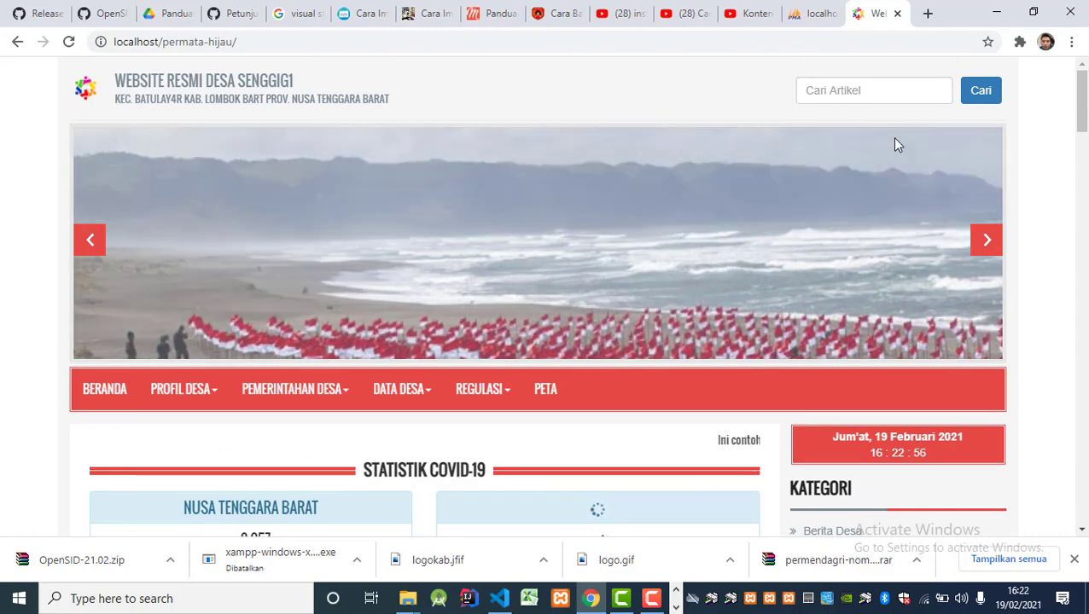
pyautogui.click(826, 100)
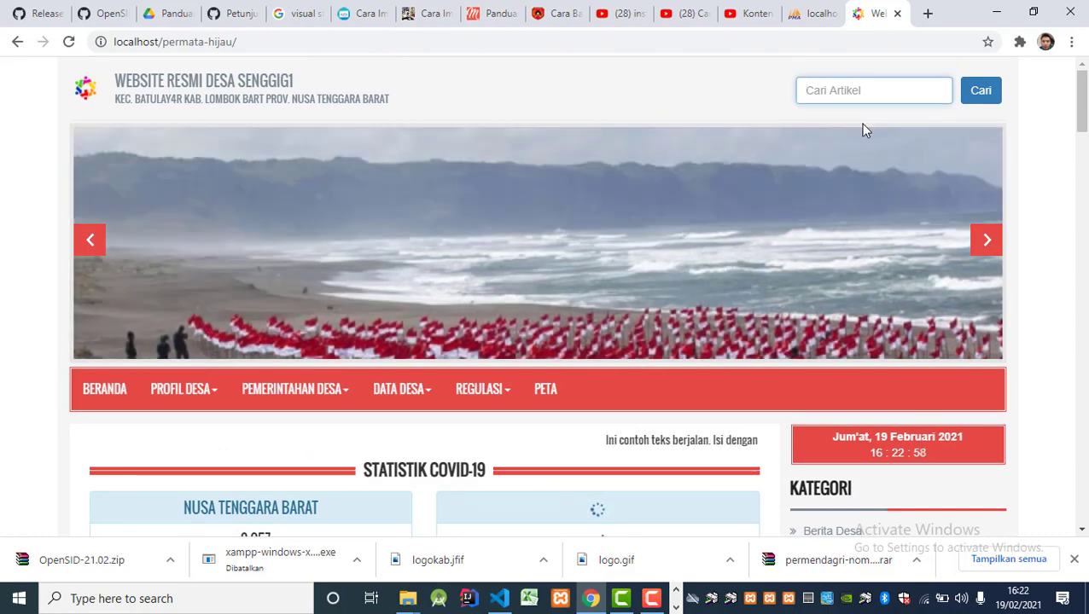